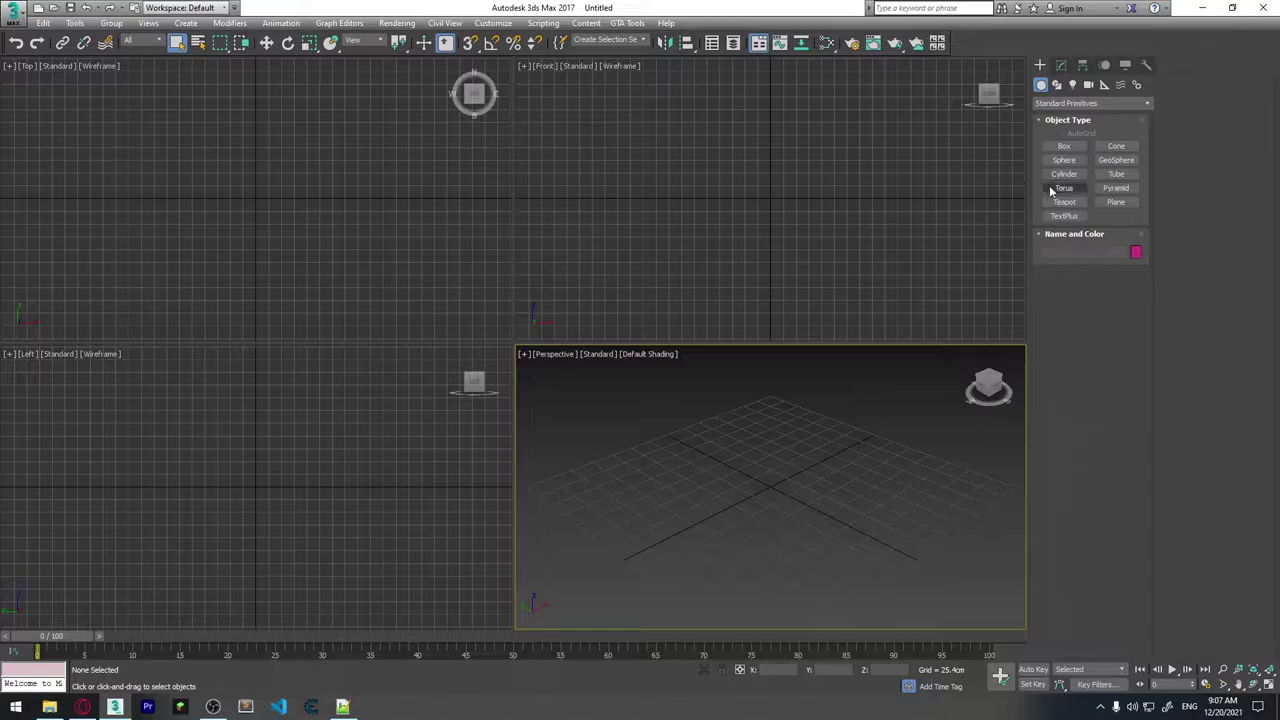
Switch the Command panel to the Modify tab to show the empty modifier stack.
click(1061, 64)
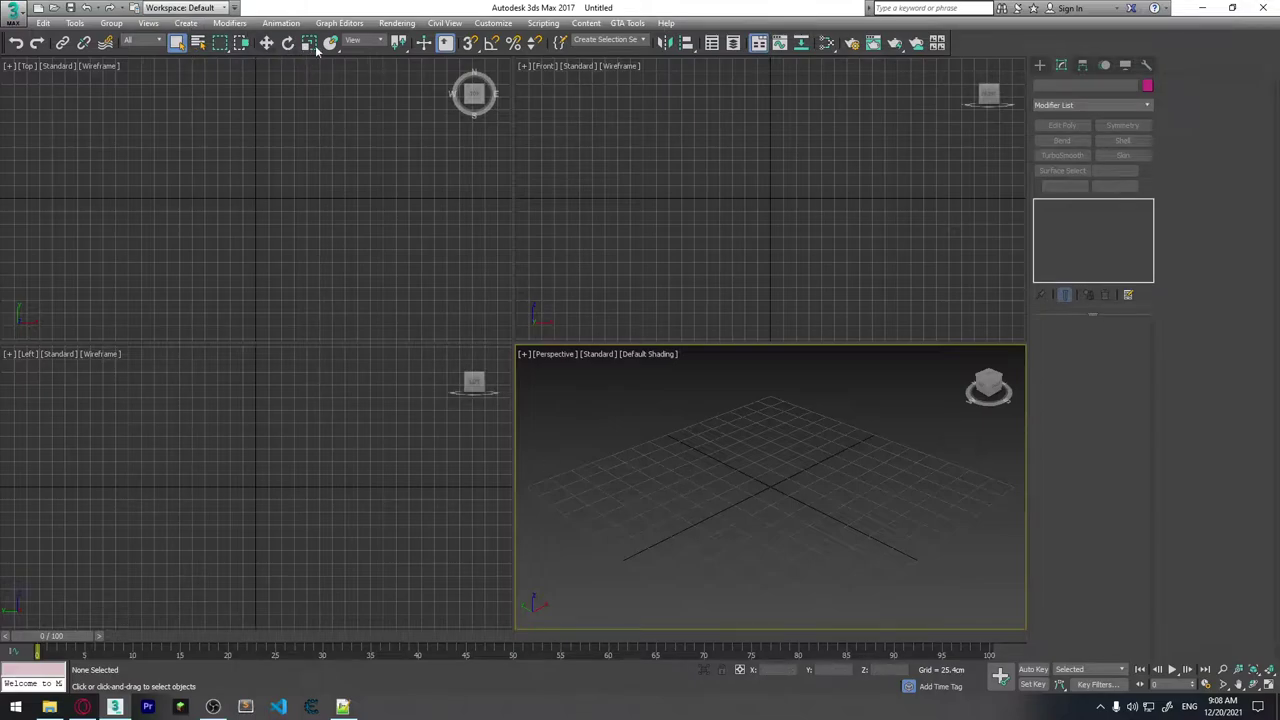
Cycle the Select and Scale modes with R in the Top and Front views, picking uniform scale.
click(489, 304)
key(r)
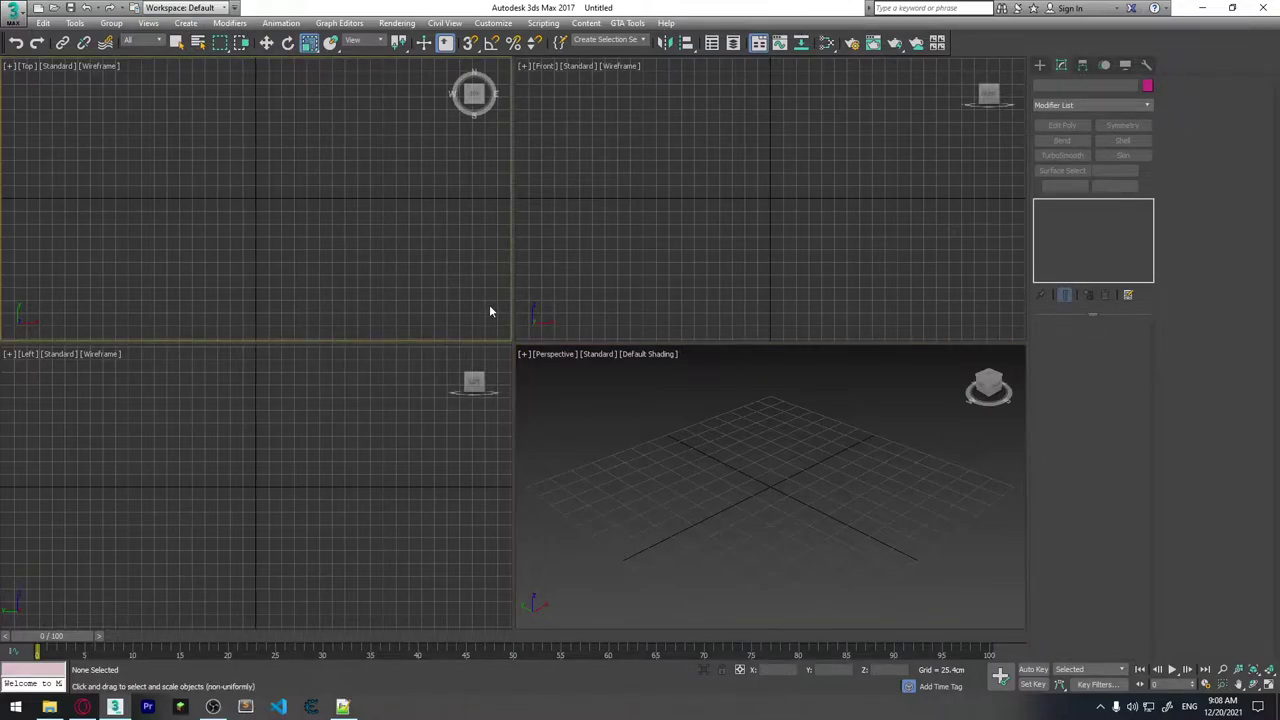
key(r)
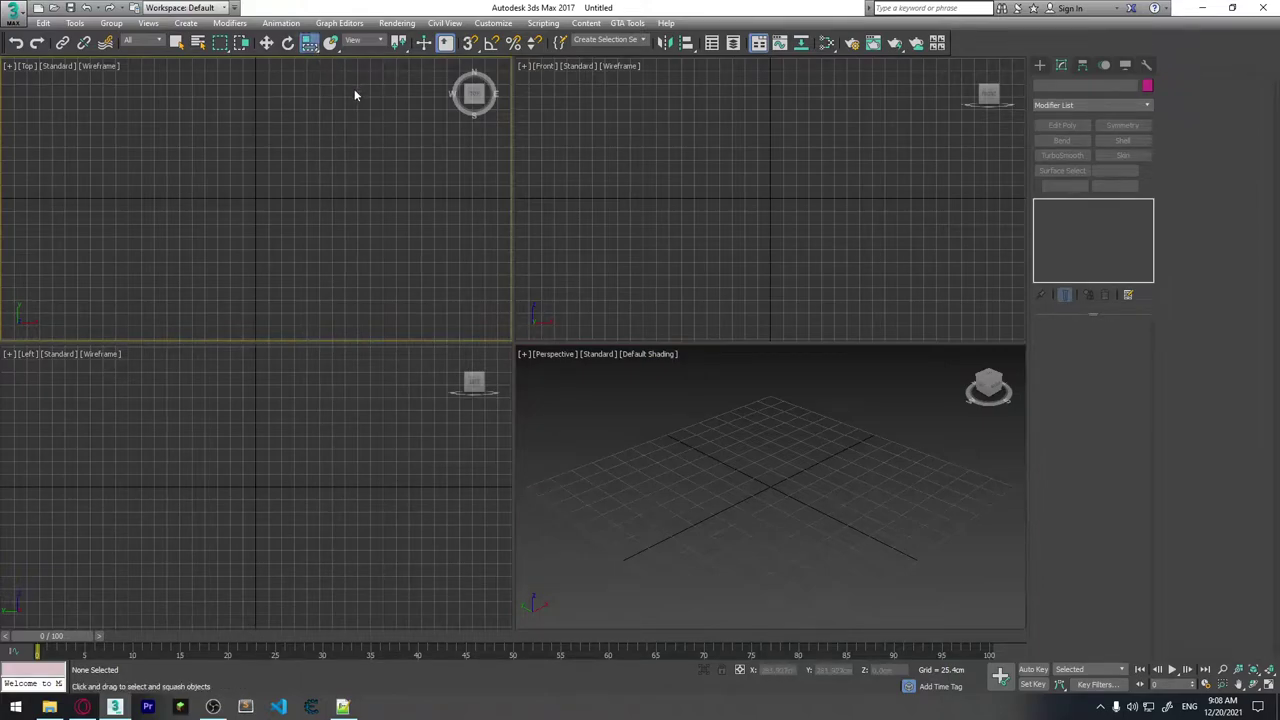
click(537, 299)
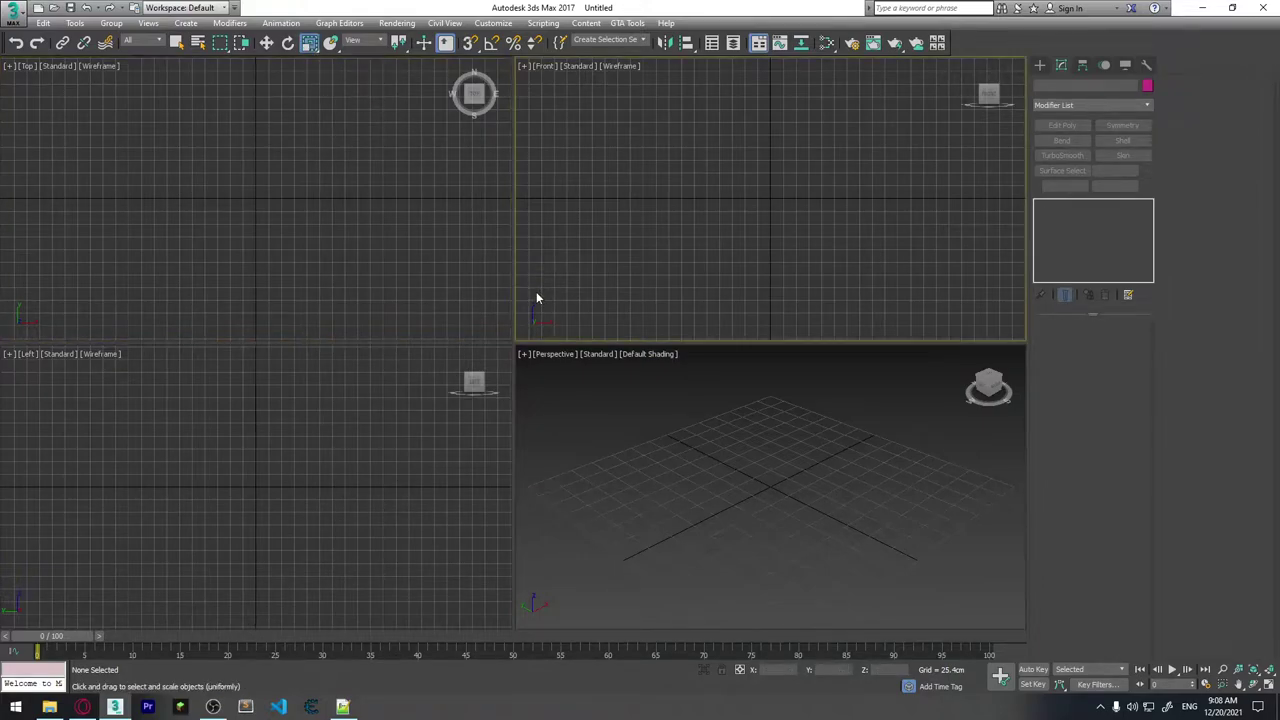
key(r)
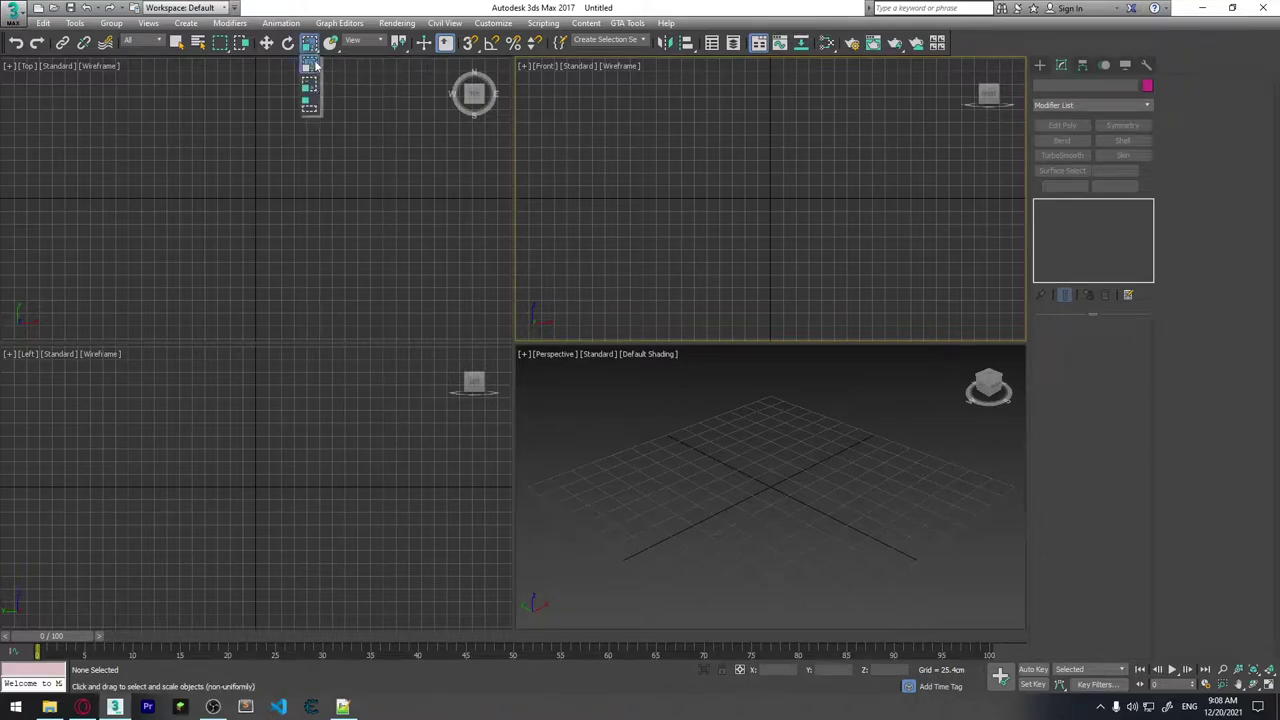
drag(309, 42, 310, 67)
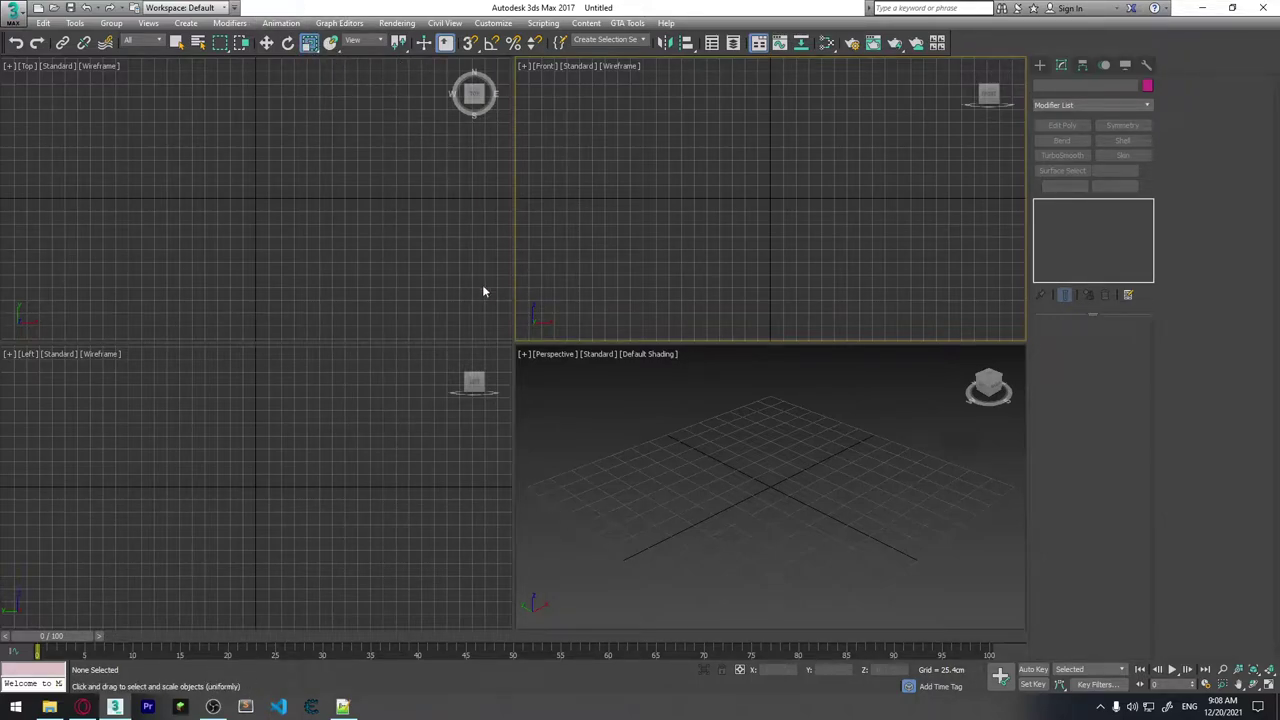
click(268, 44)
Return to scaling in the Top view and set the flyout to non-uniform scale.
click(500, 257)
key(r)
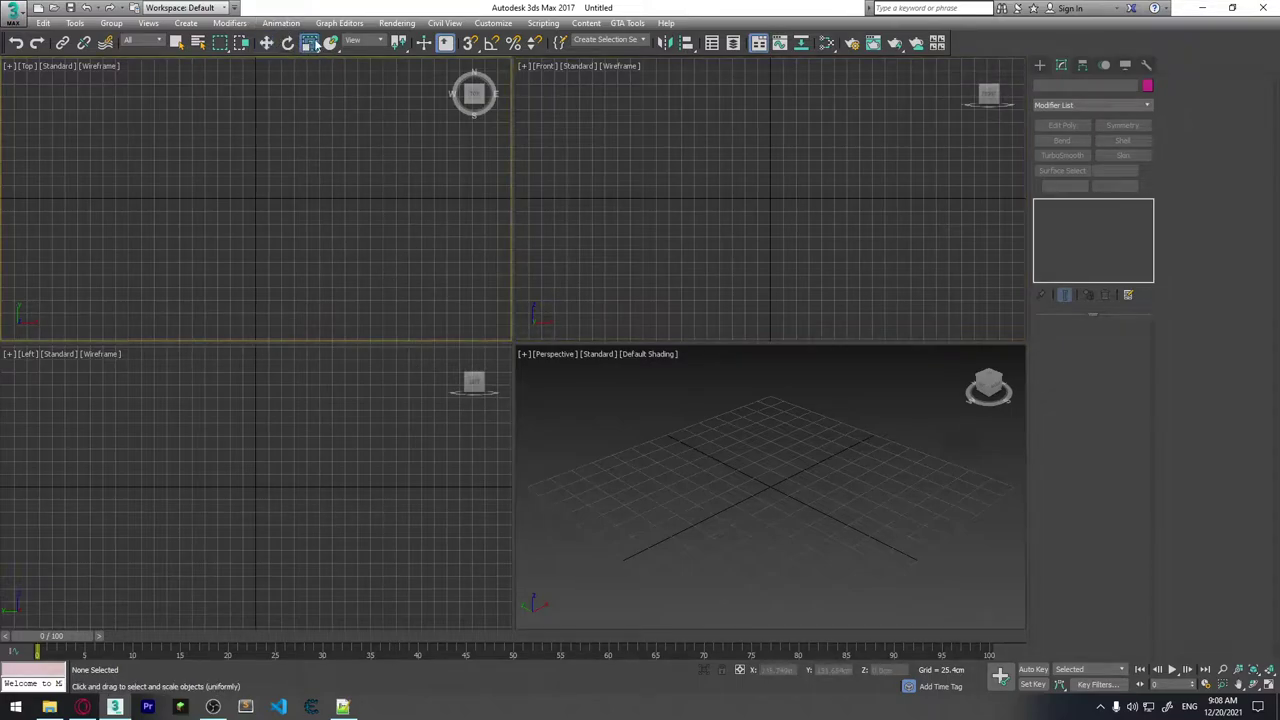
drag(313, 46, 310, 88)
drag(313, 46, 310, 67)
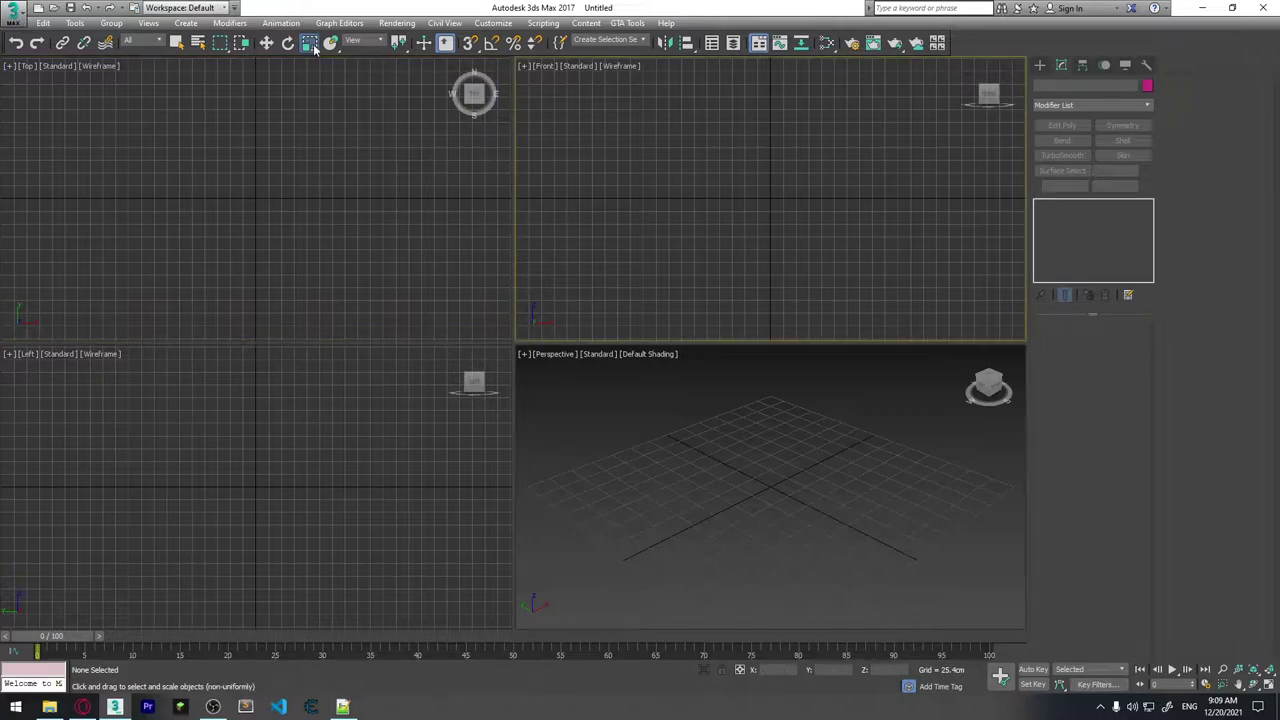
click(311, 45)
Open Customize > Customize User Interface and browse its command list.
click(495, 23)
click(505, 36)
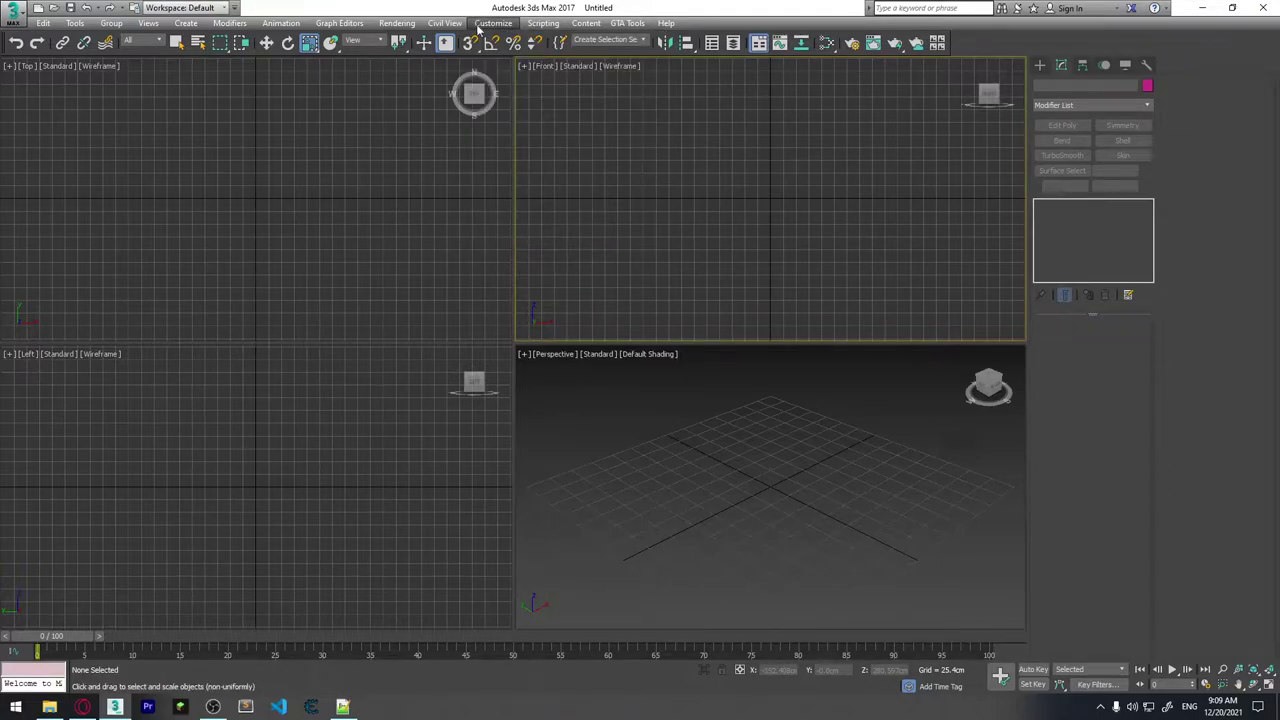
click(540, 366)
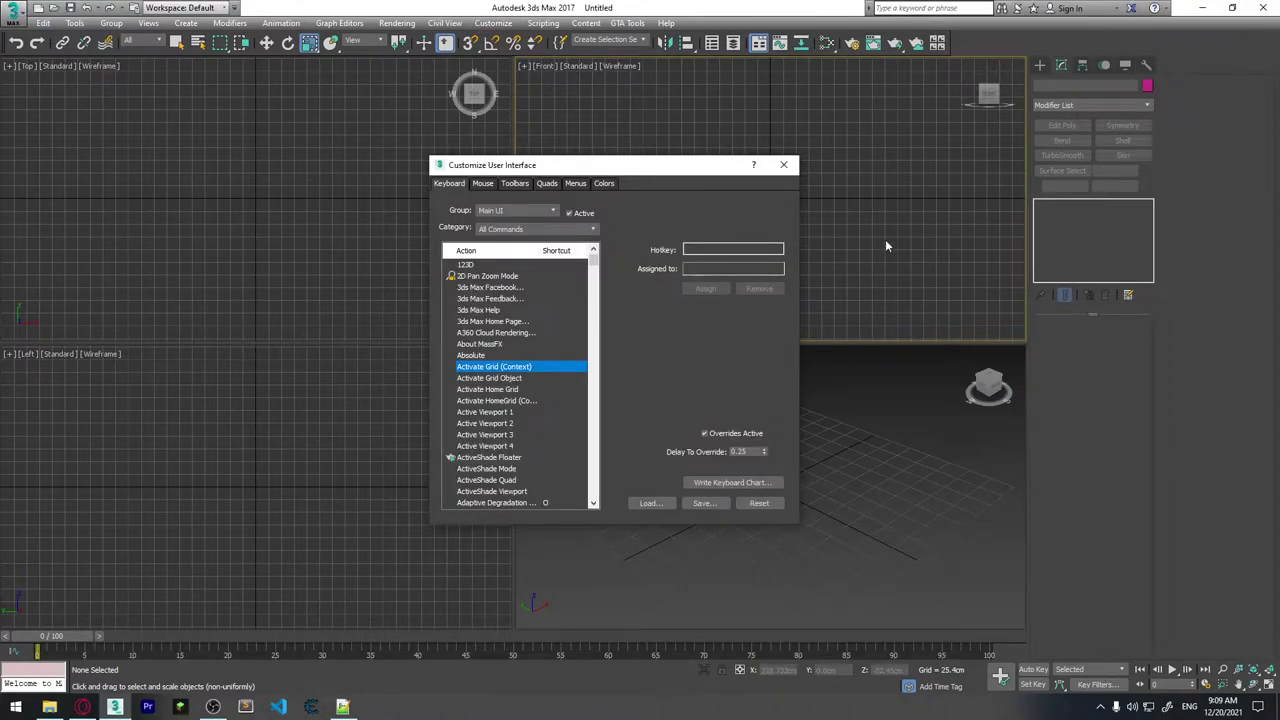
Find Edit Poly Modifier in the Keyboard list and assign it the Ctrl+E hotkey.
text(edit)
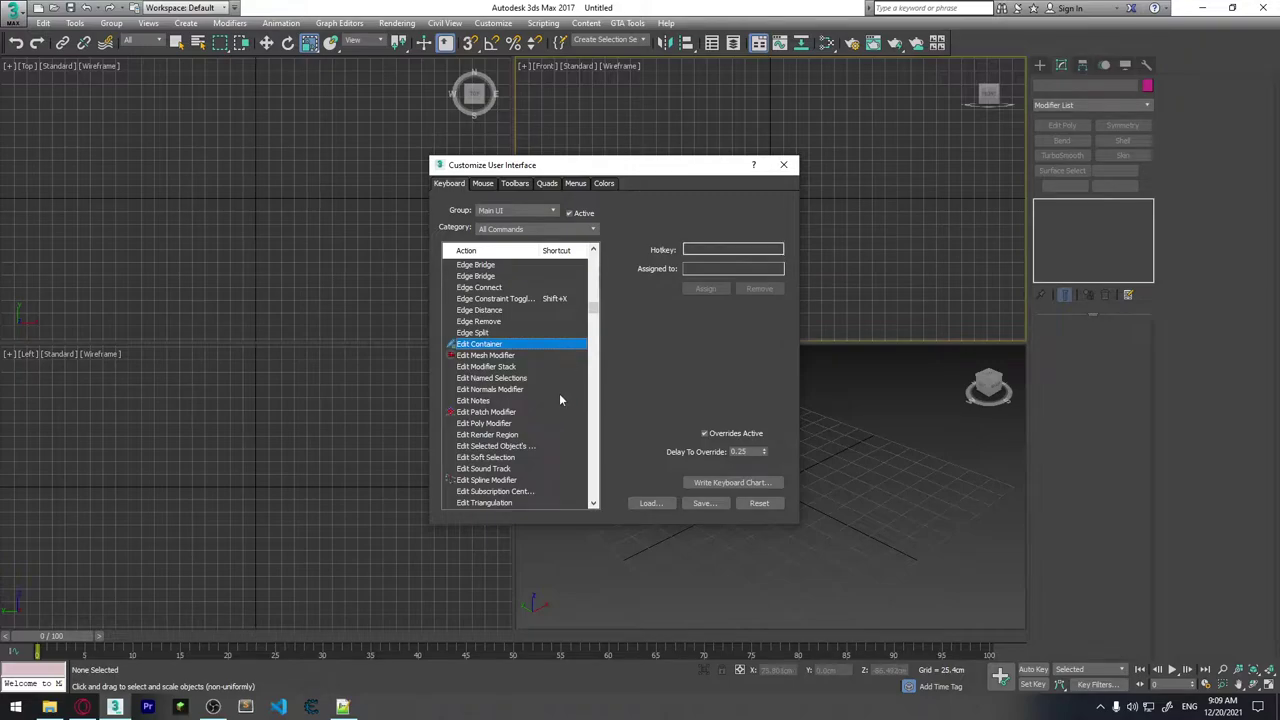
scroll(555, 390, down, 1)
click(499, 390)
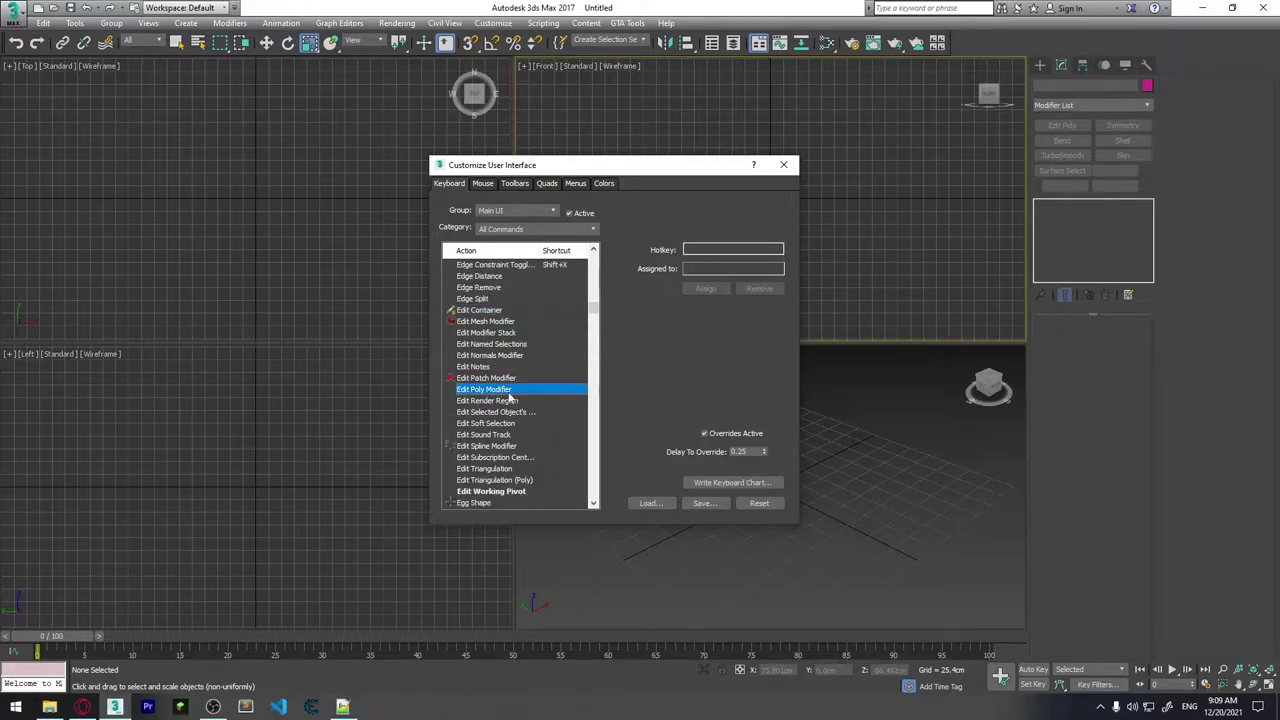
click(687, 249)
click(715, 251)
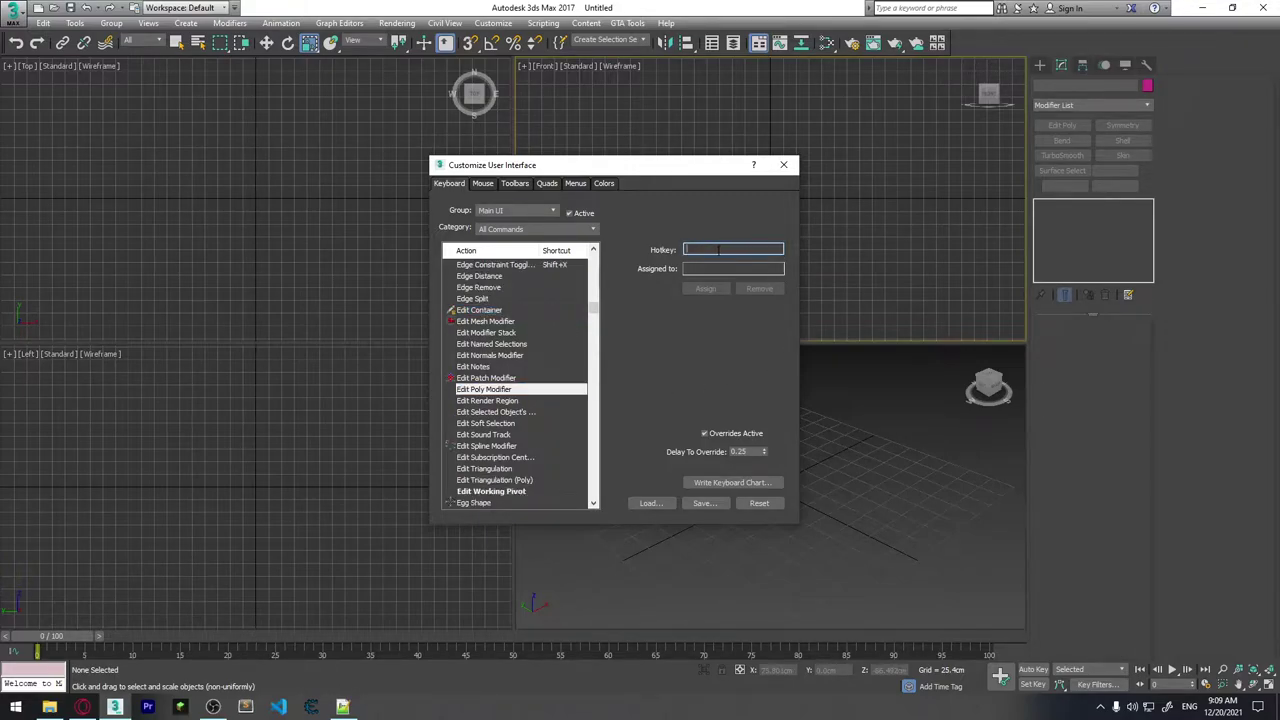
key(ctrl+e)
click(706, 288)
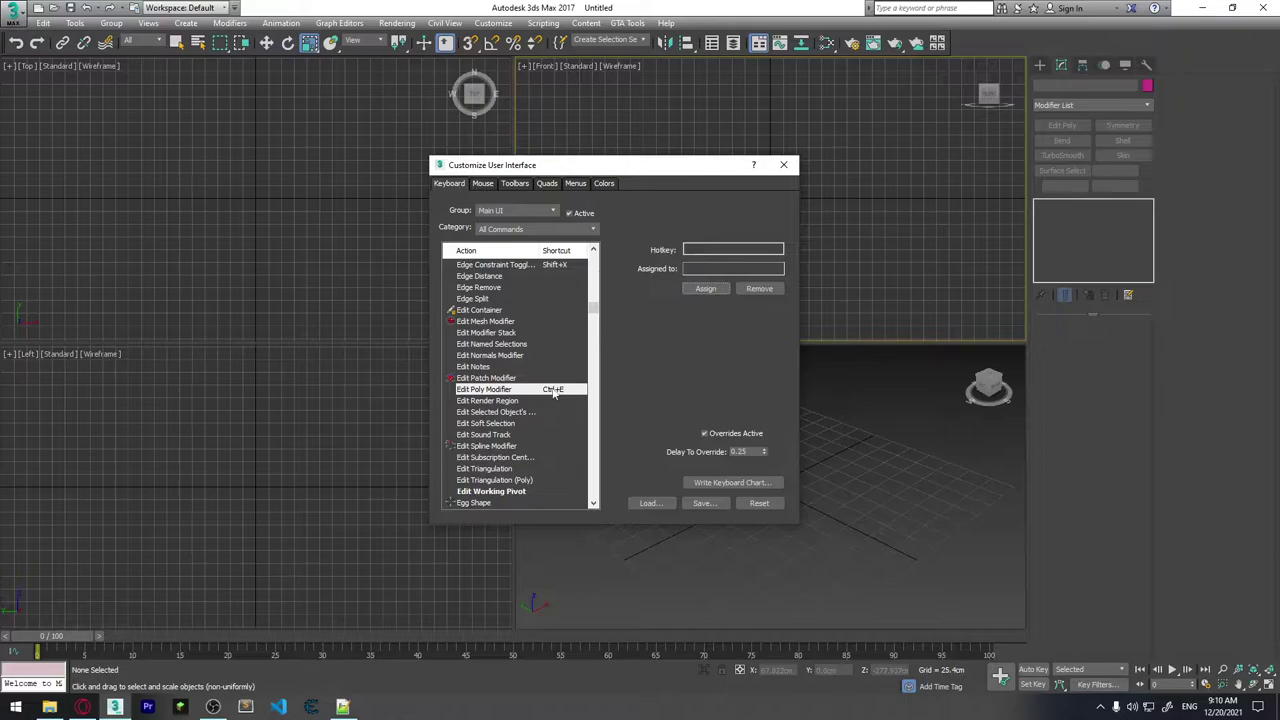
Close the customisation window and draw a box cube on the Perspective grid.
click(783, 164)
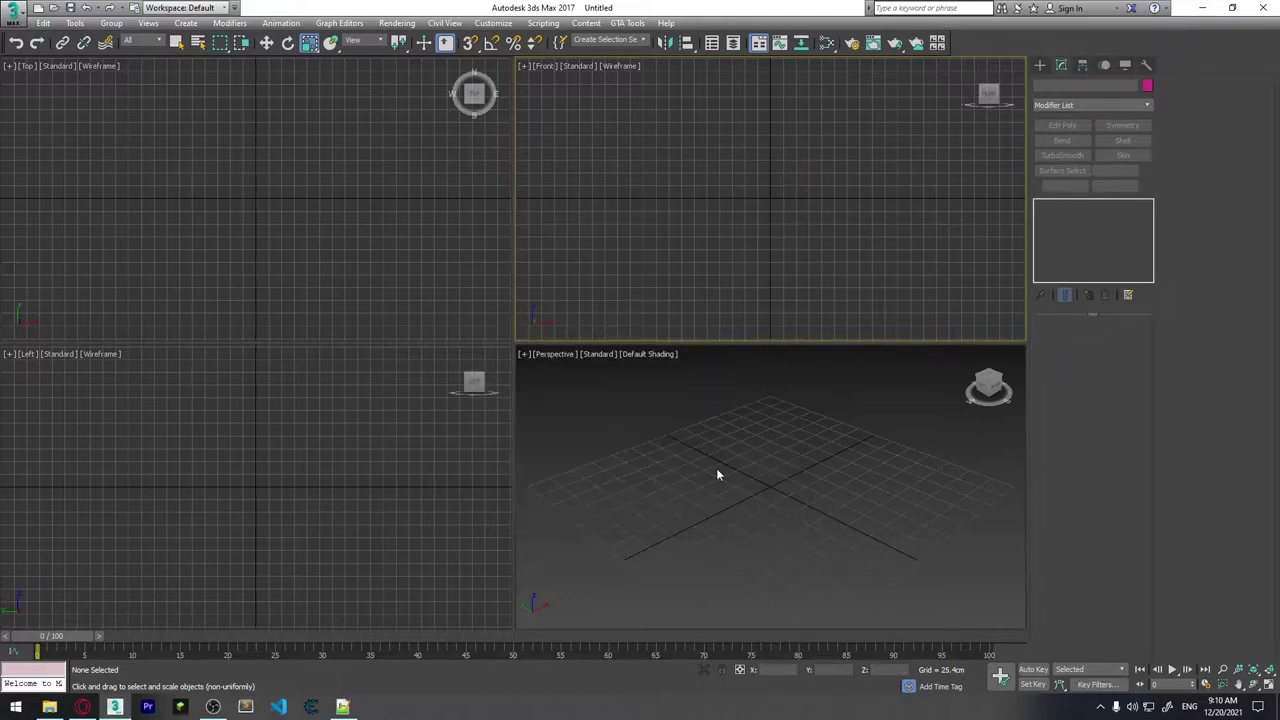
alt+middle_drag(716, 474, 737, 508)
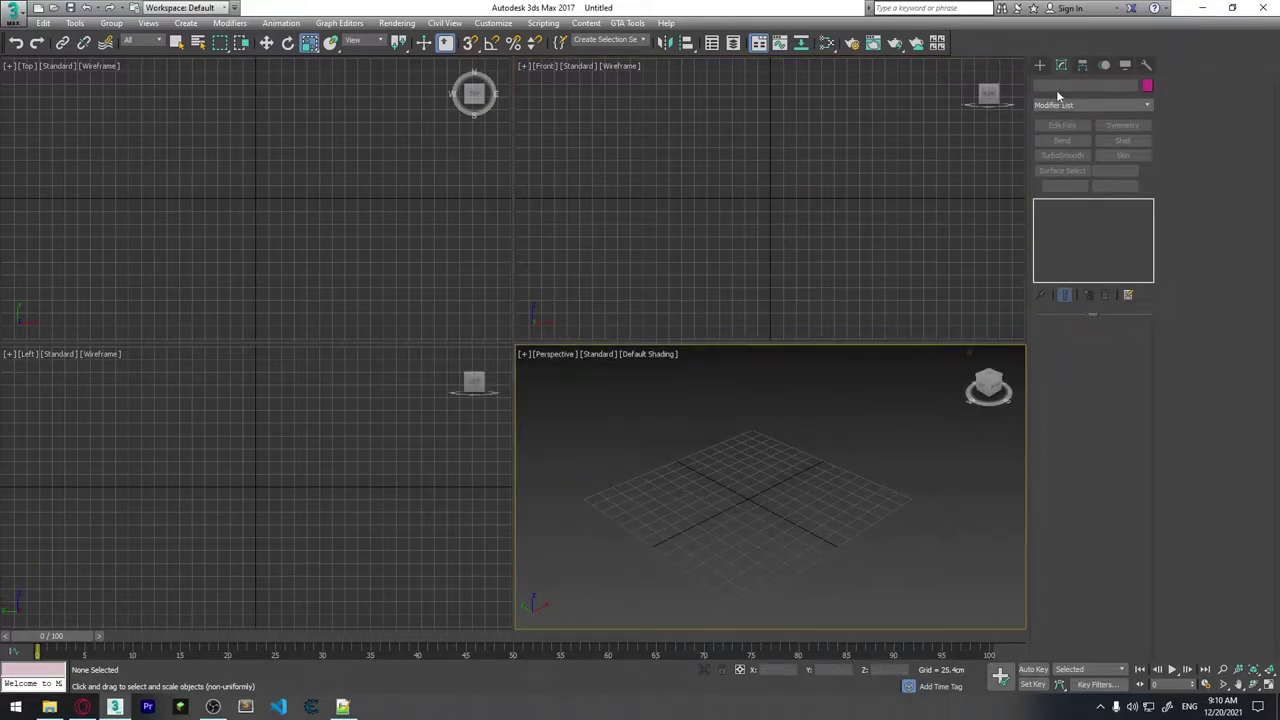
click(1039, 65)
click(1064, 146)
mouse_move(710, 500)
mouse_down()
mouse_move(770, 537)
mouse_move(803, 492)
mouse_up()
click(836, 458)
key(r)
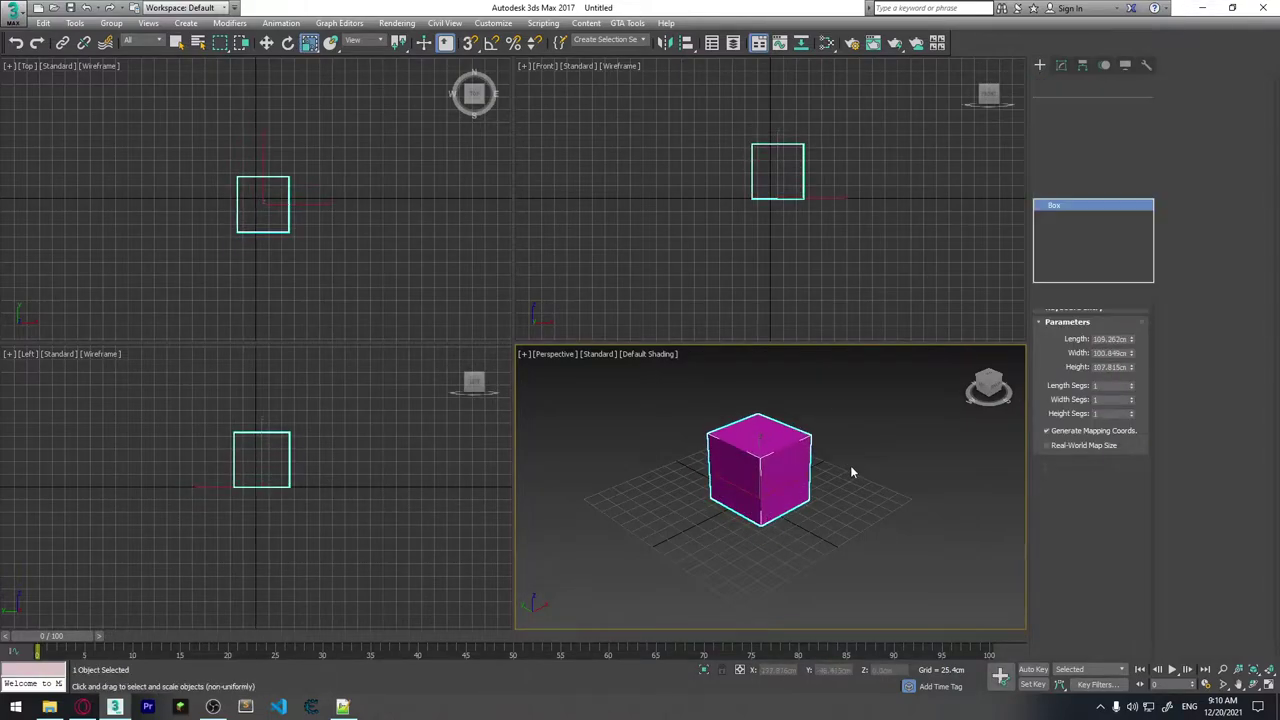
Add Edit Poly, convert the cube to Editable Poly, and expand its sub-object levels.
click(1062, 125)
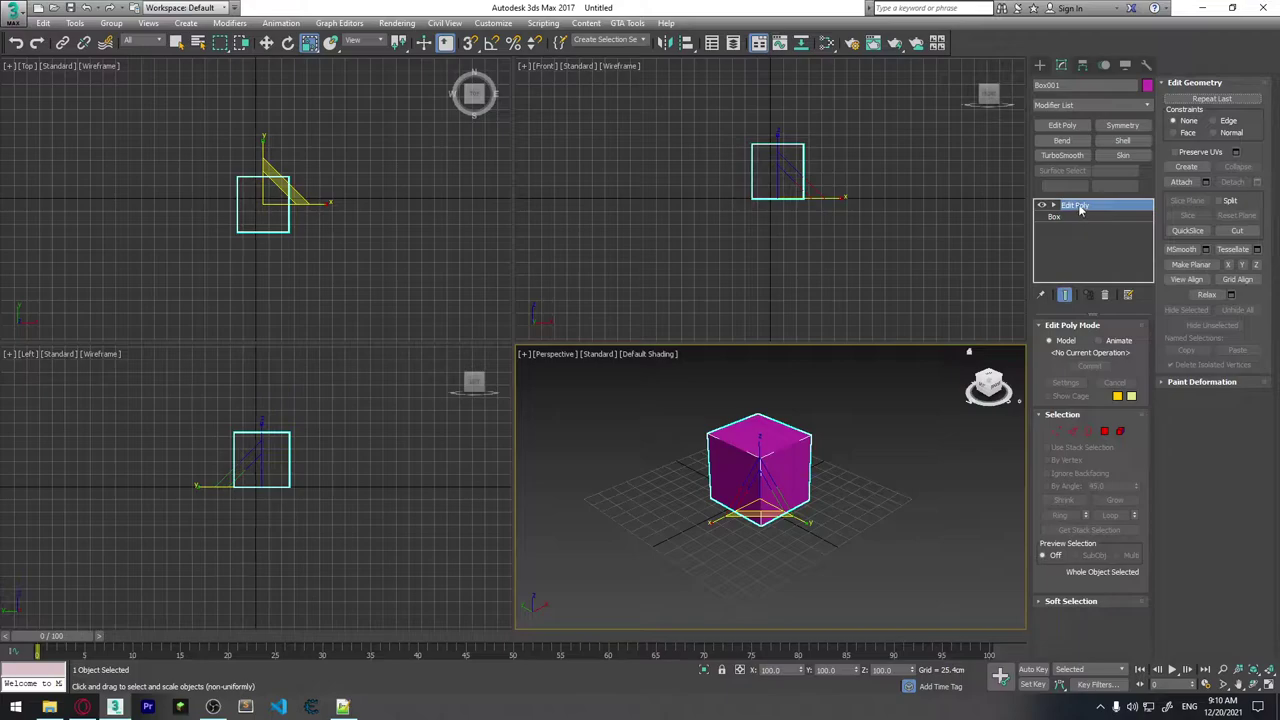
right_click(750, 478)
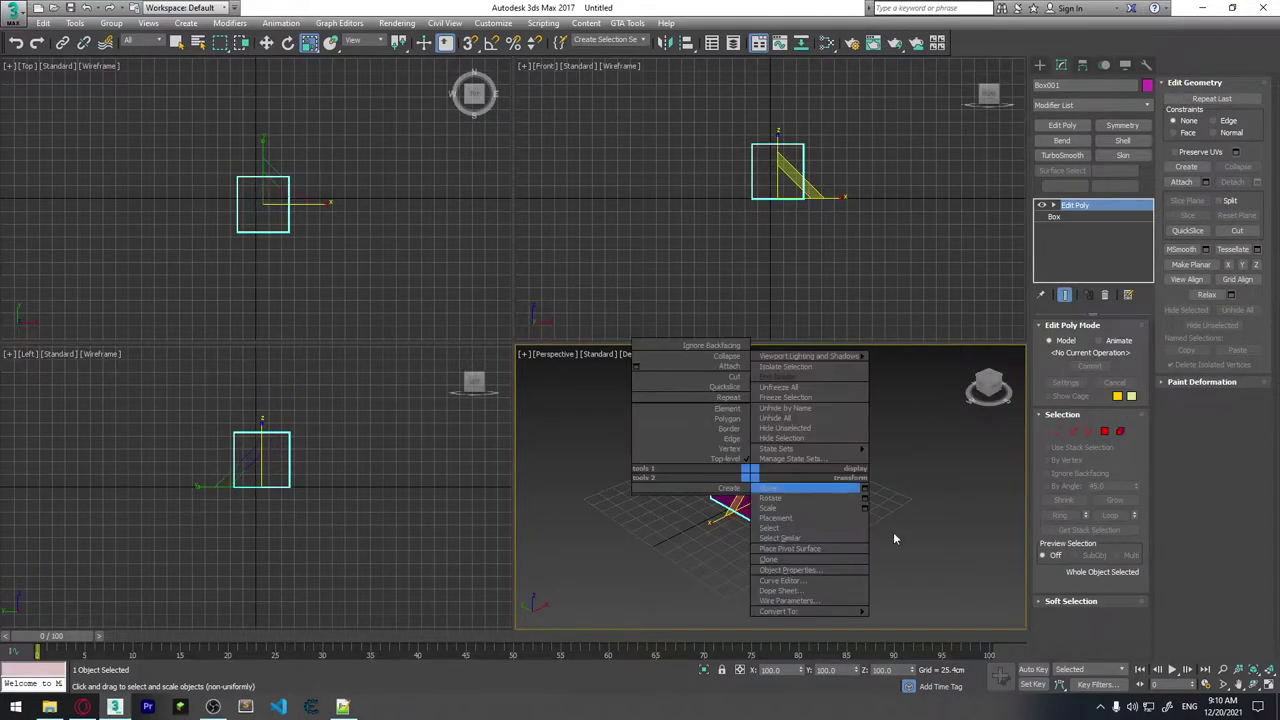
mouse_move(790, 611)
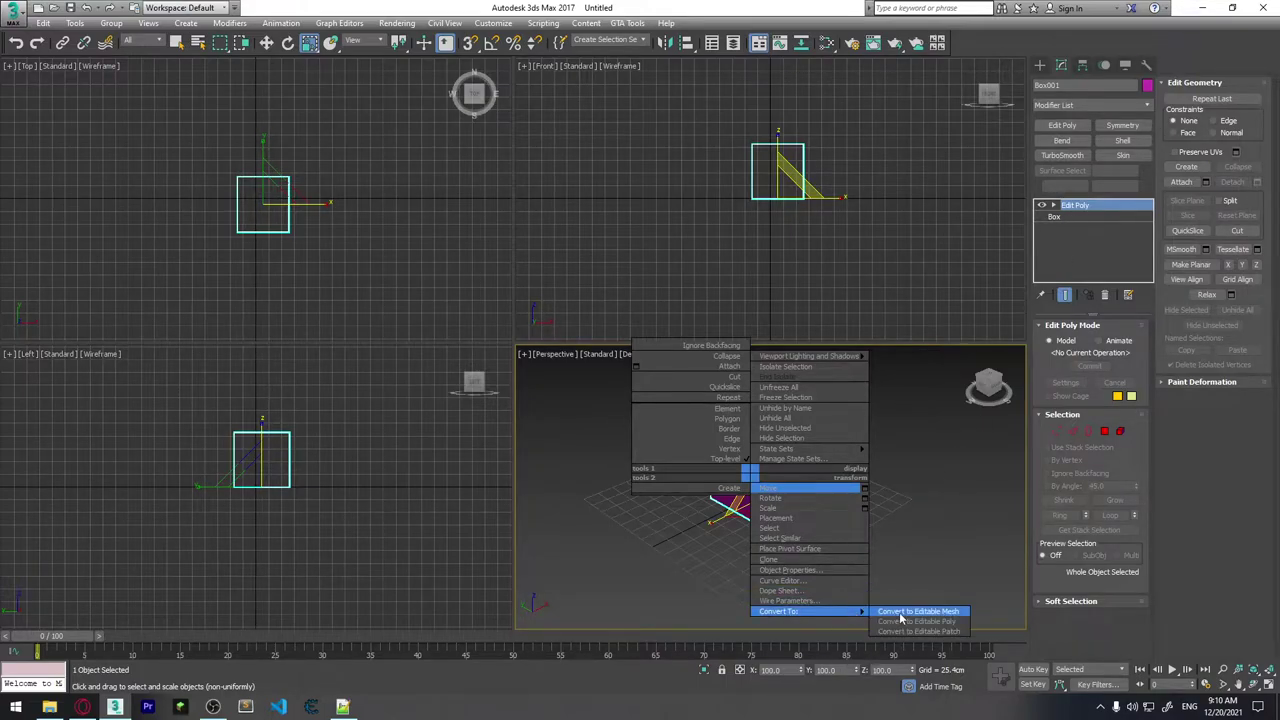
click(900, 614)
click(1041, 205)
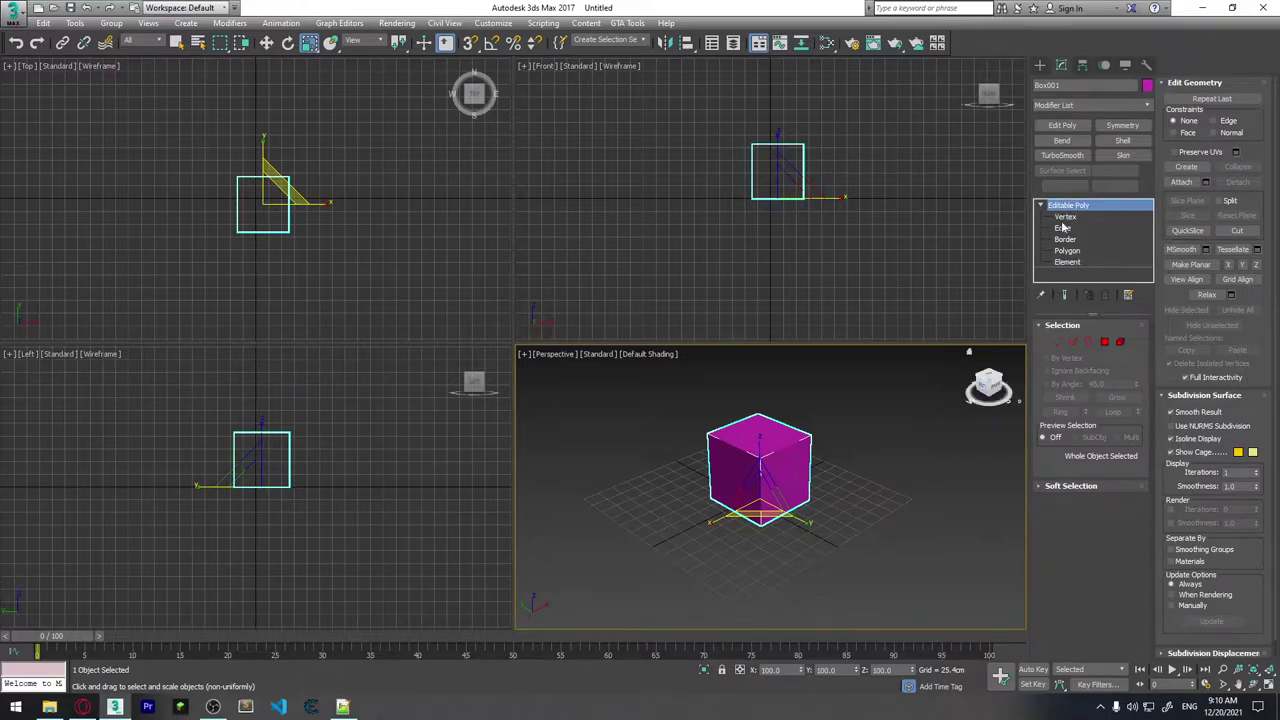
Stack Bend, TurboSmooth and Edit Poly modifiers onto the cube.
click(1066, 141)
click(1062, 155)
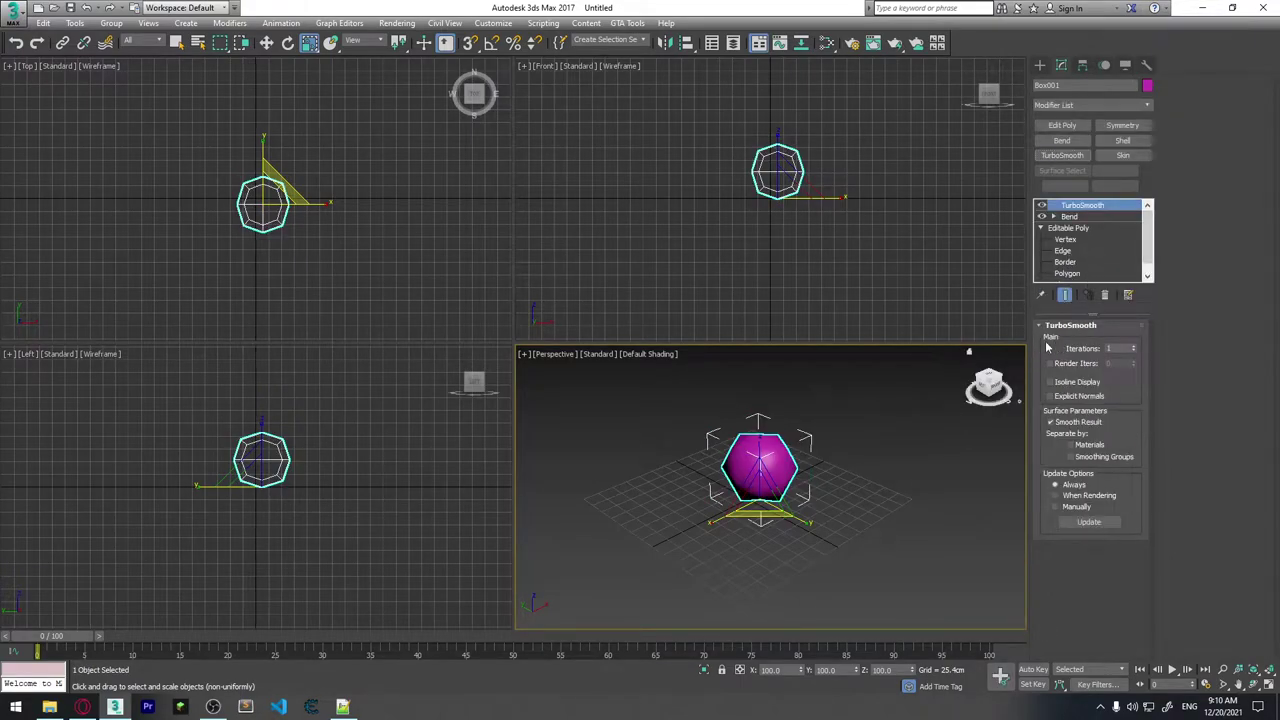
click(1062, 125)
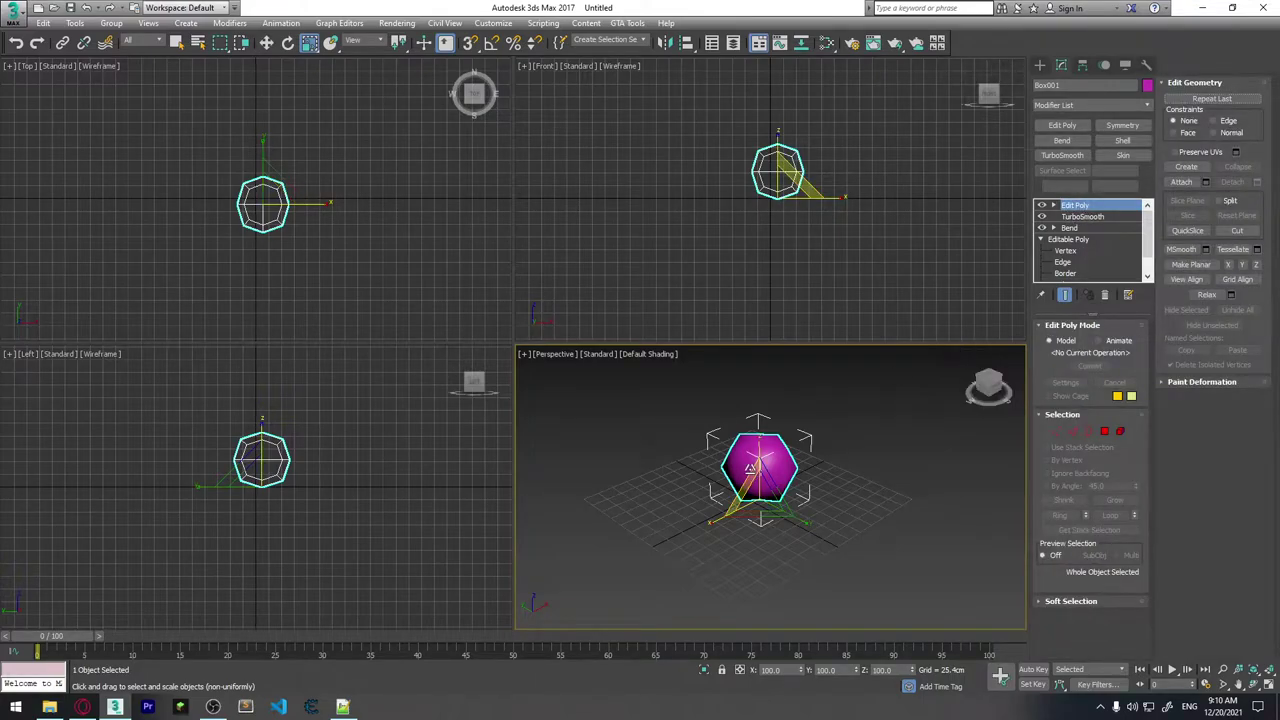
Convert the ball to Editable Poly, frame it with Edged Faces, then undo the conversion.
right_click(751, 460)
mouse_move(780, 598)
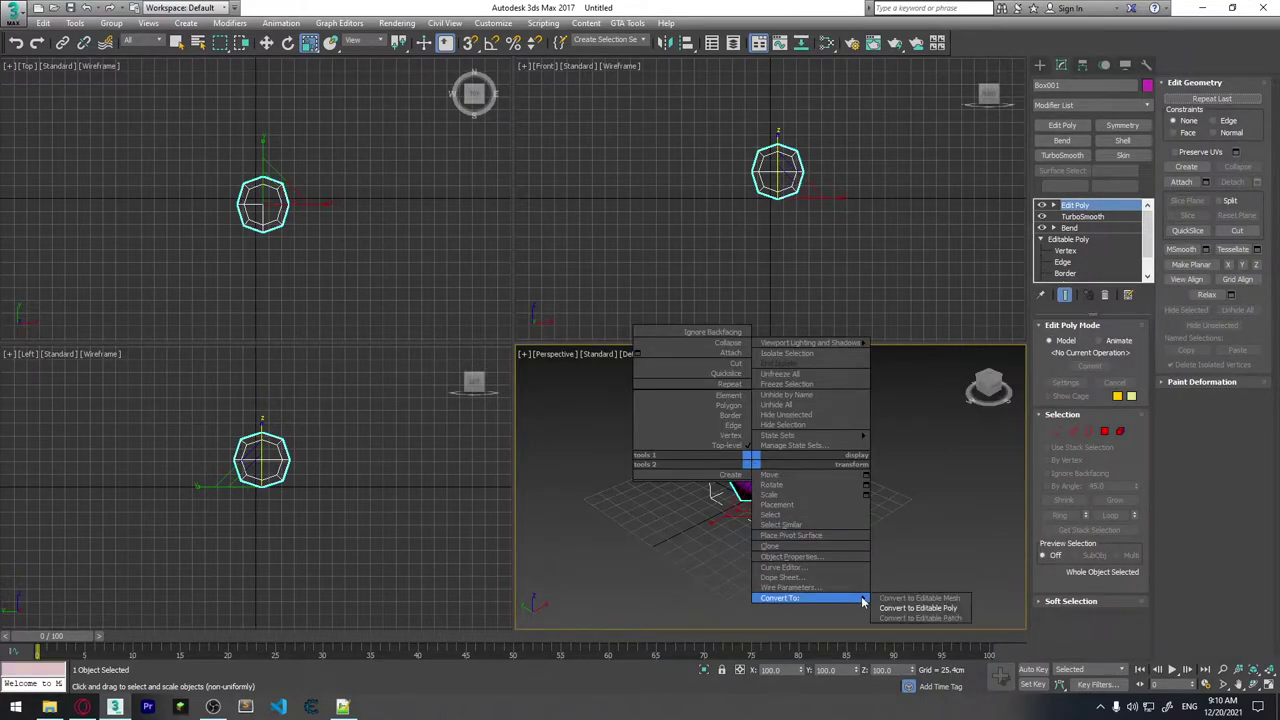
click(893, 611)
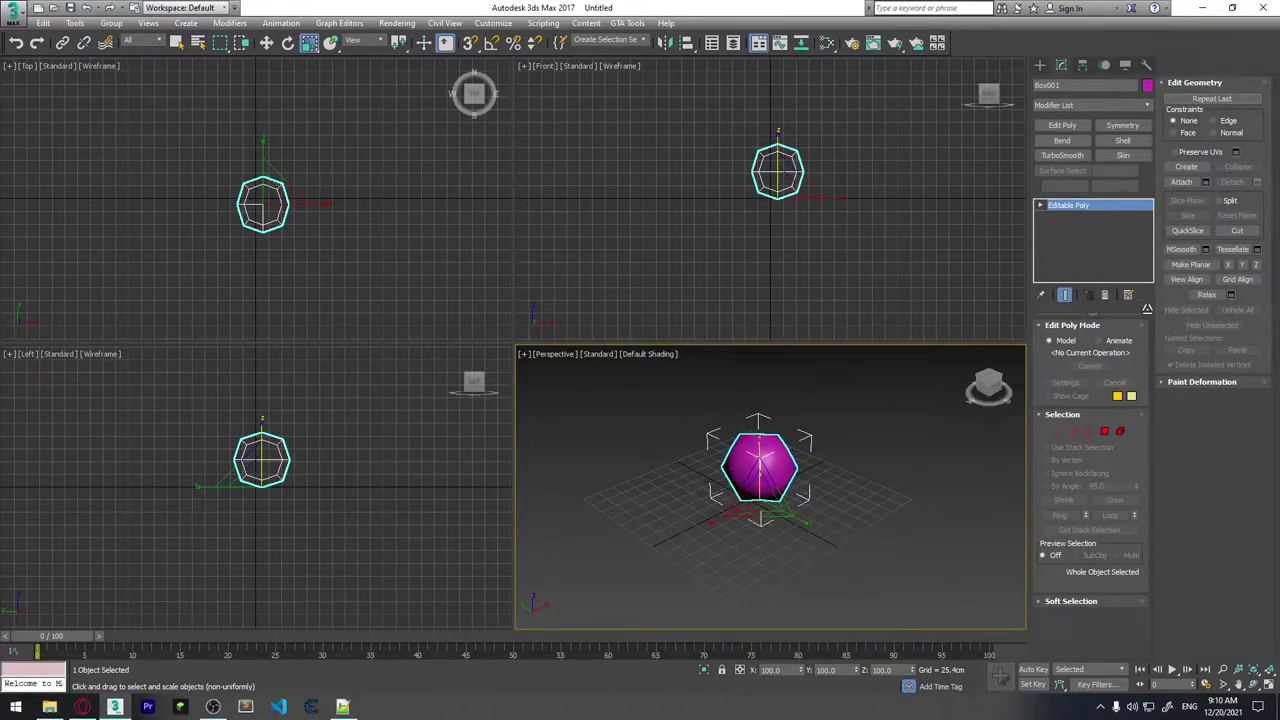
click(1046, 207)
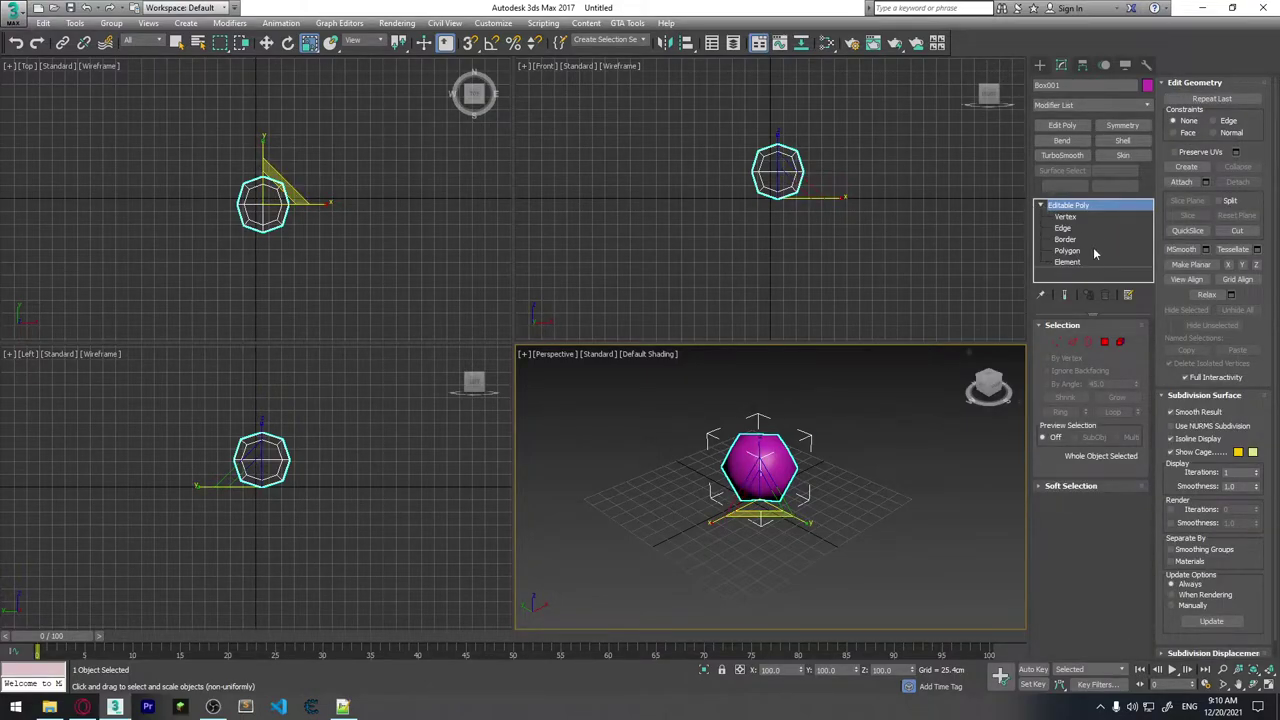
key(F4)
key(z)
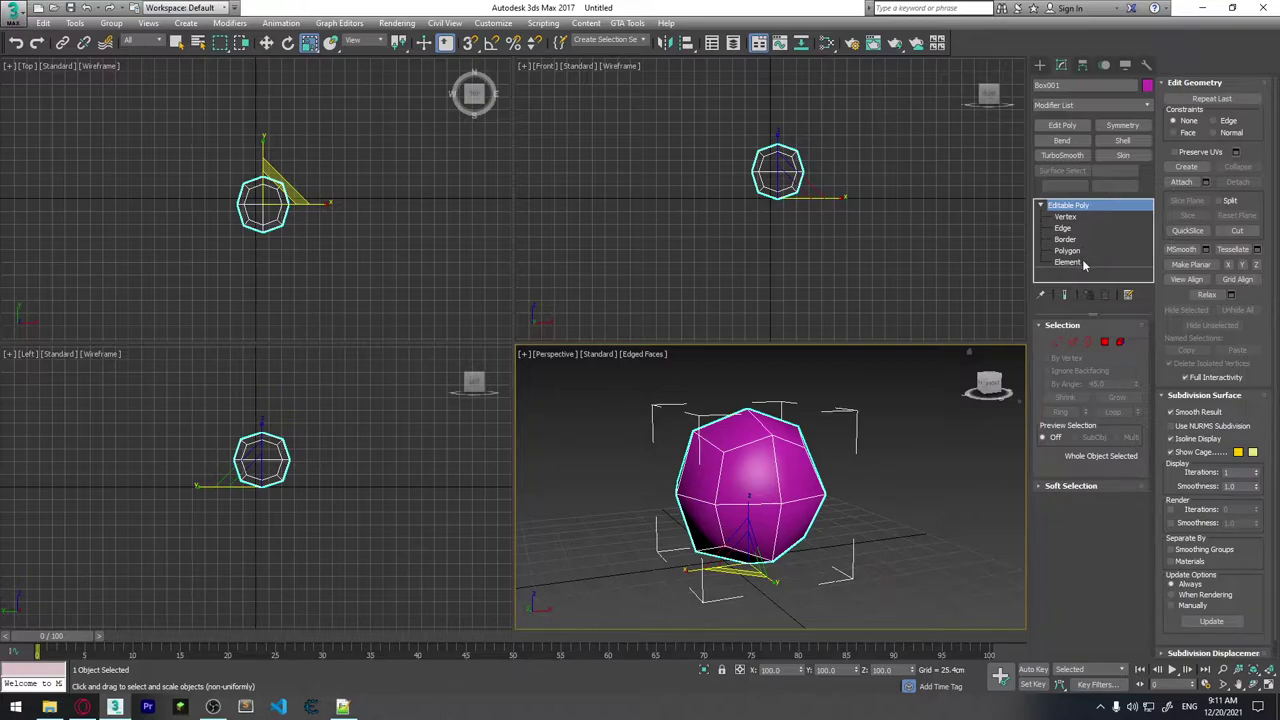
key(ctrl+z)
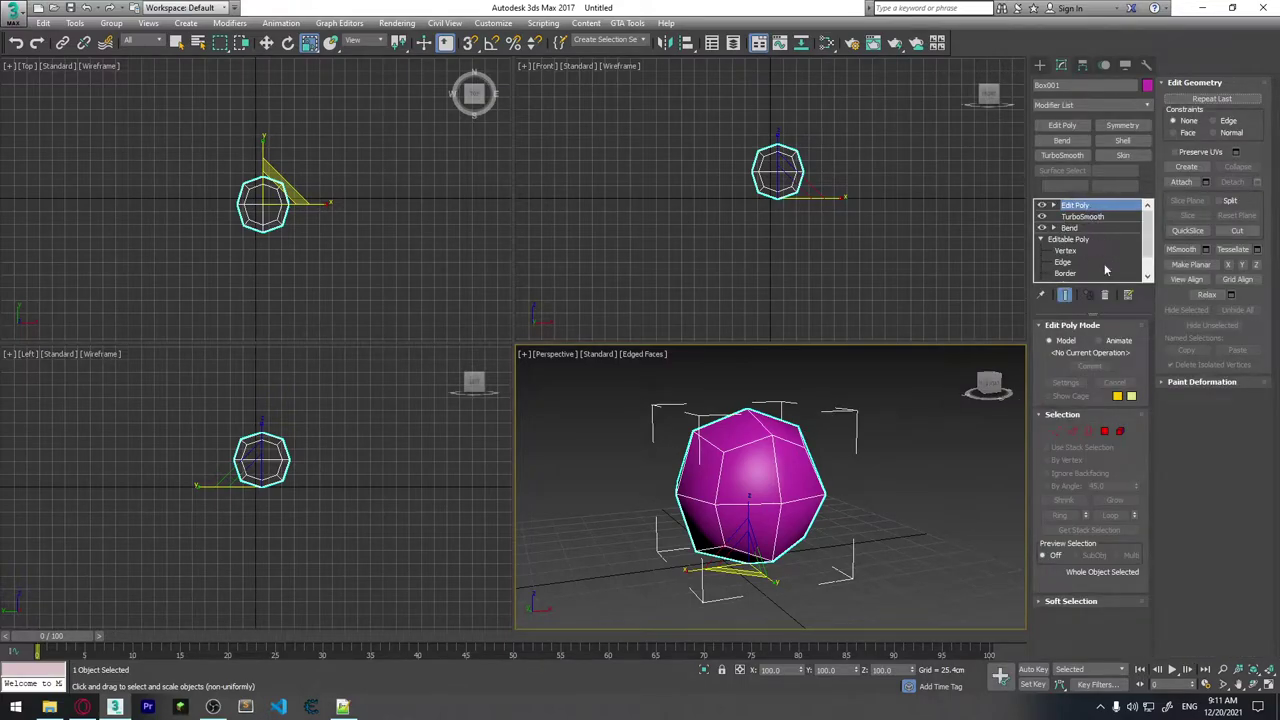
right_click(765, 462)
click(931, 610)
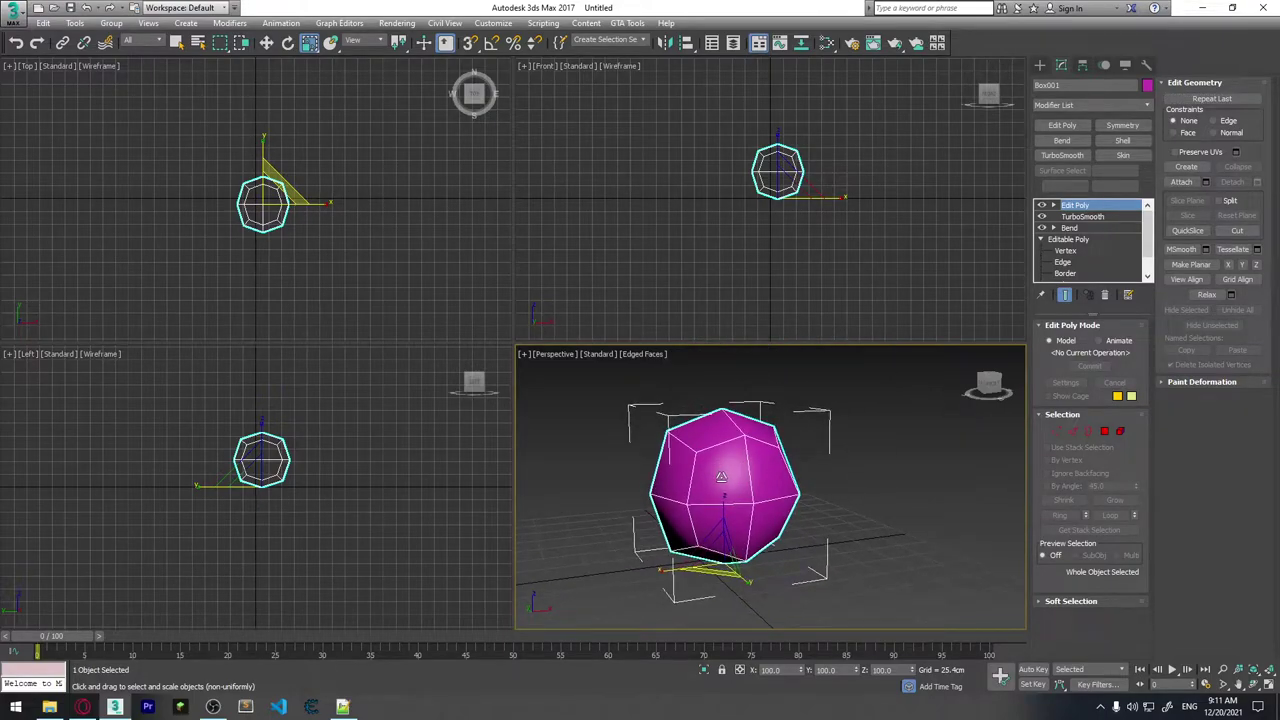
right_click(716, 472)
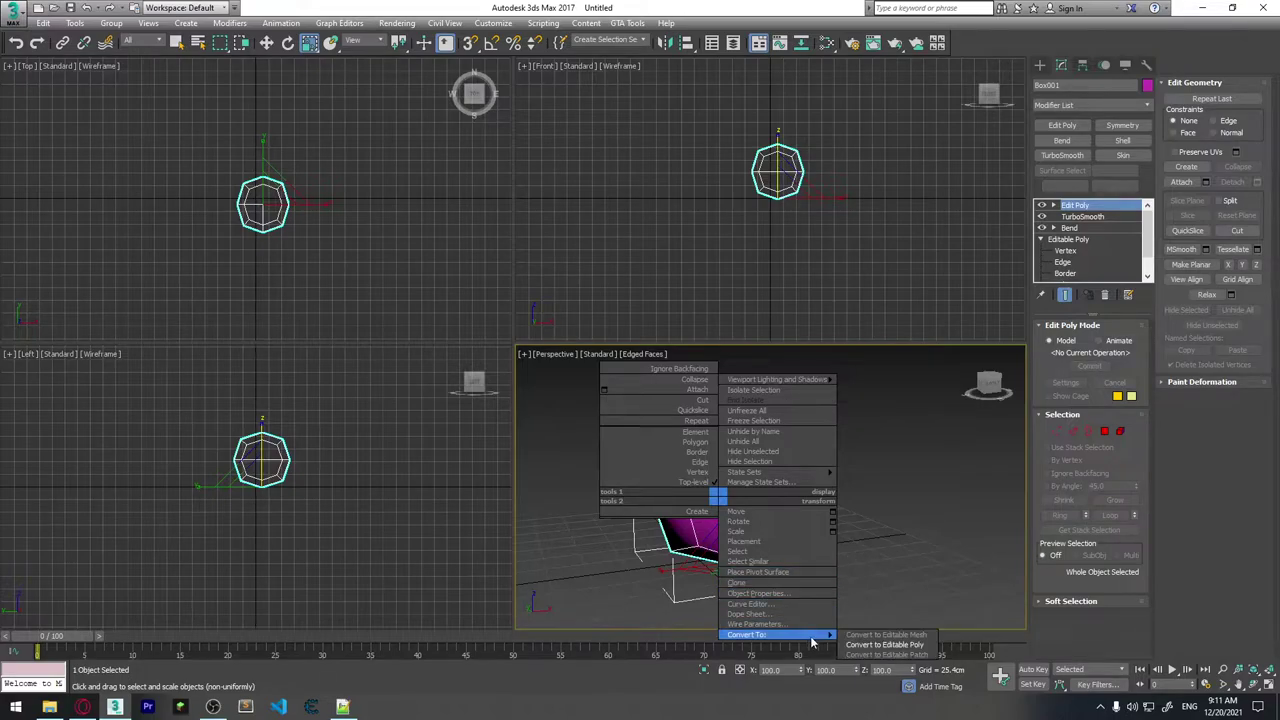
mouse_move(760, 634)
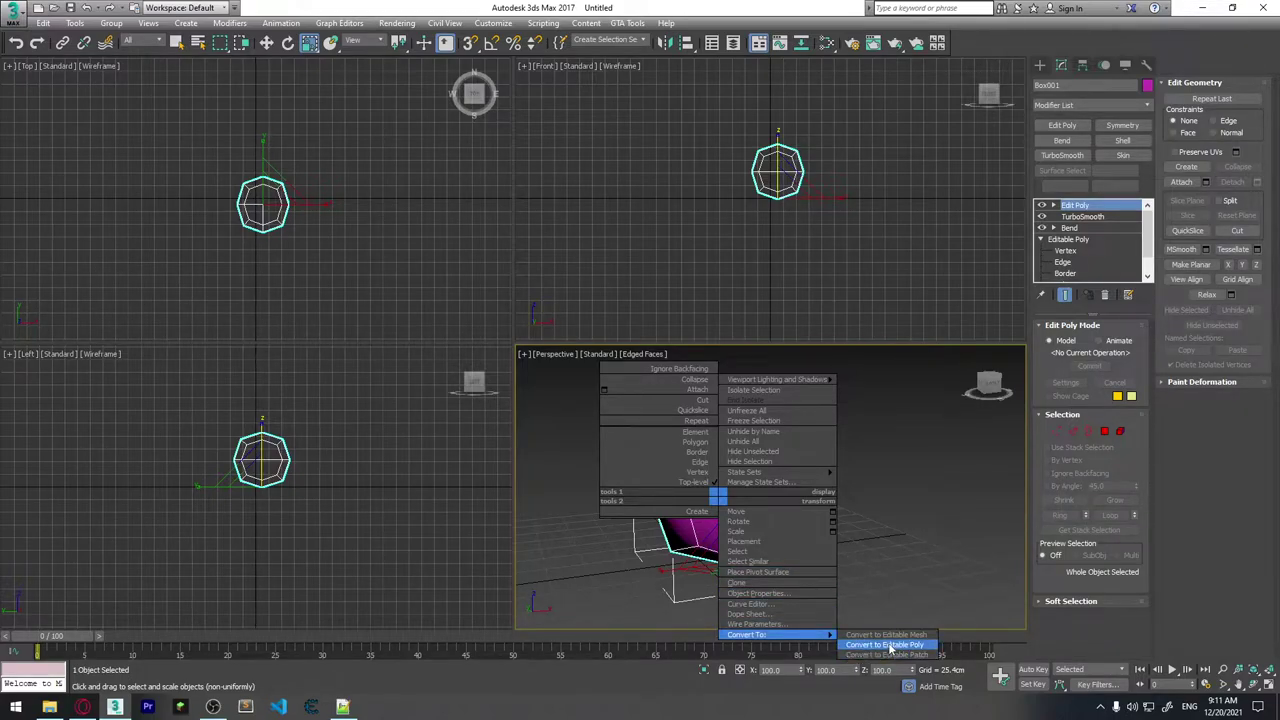
click(890, 645)
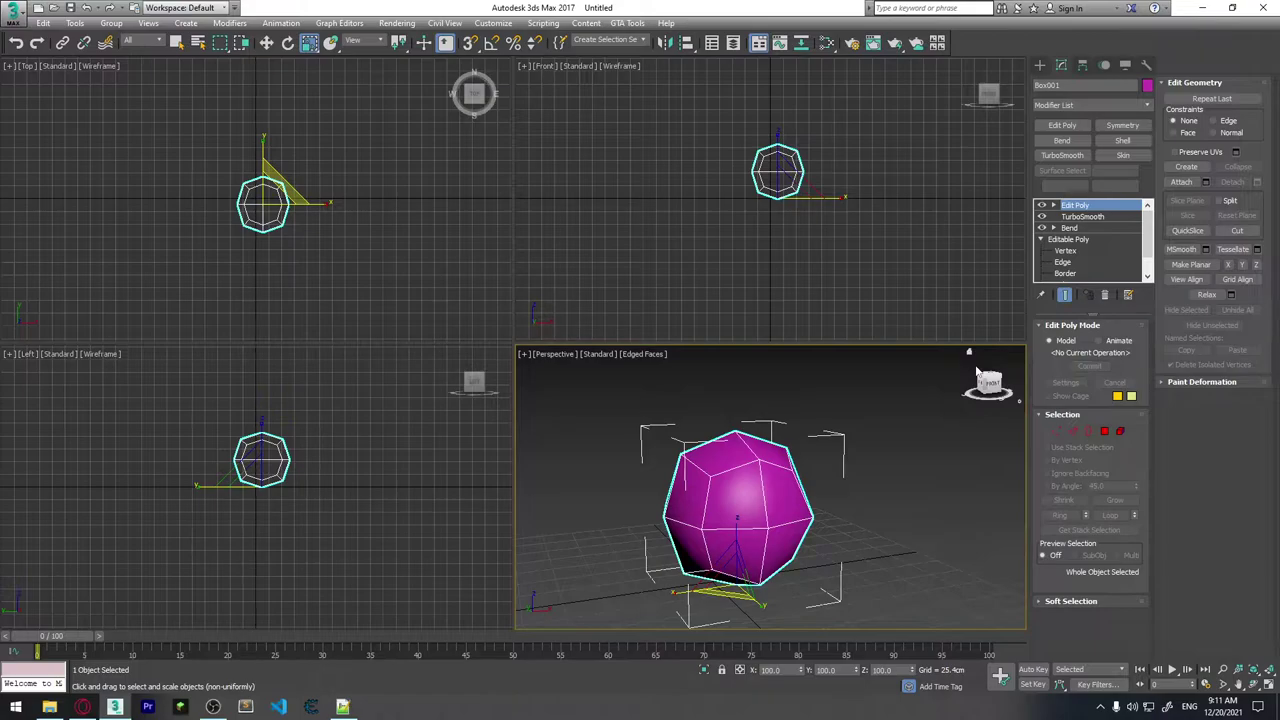
right_click(750, 502)
mouse_move(790, 637)
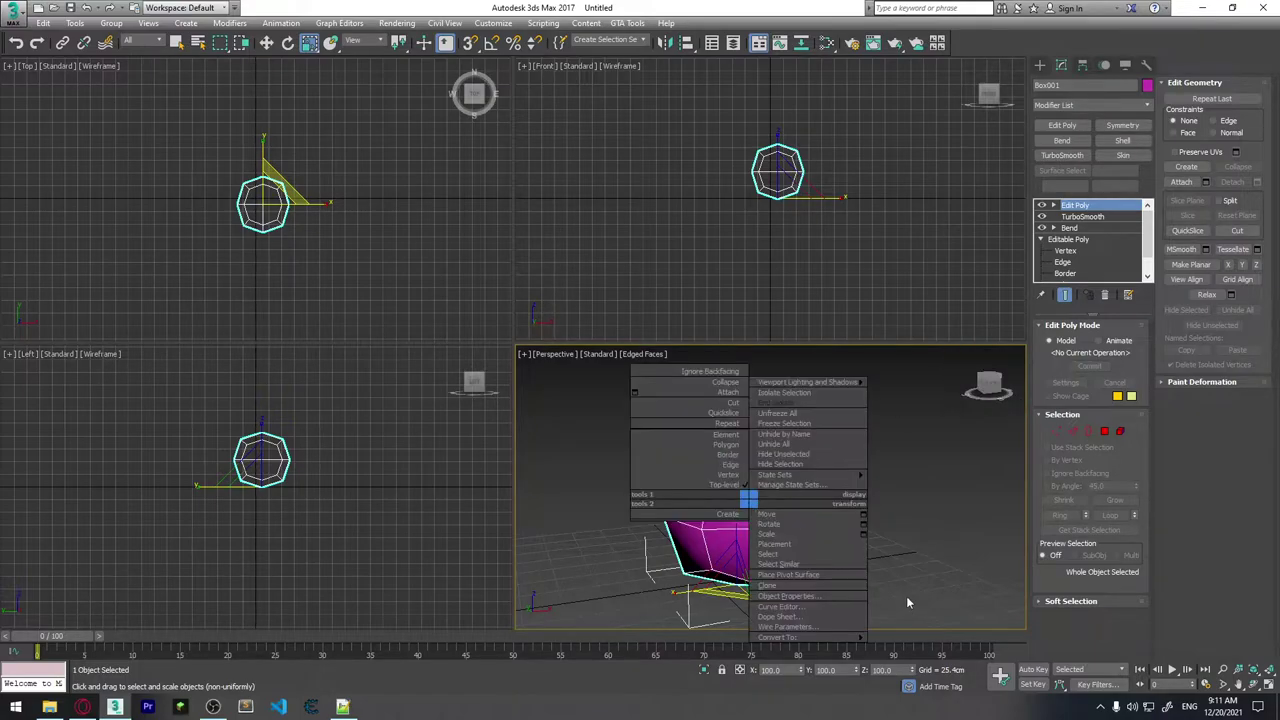
click(950, 468)
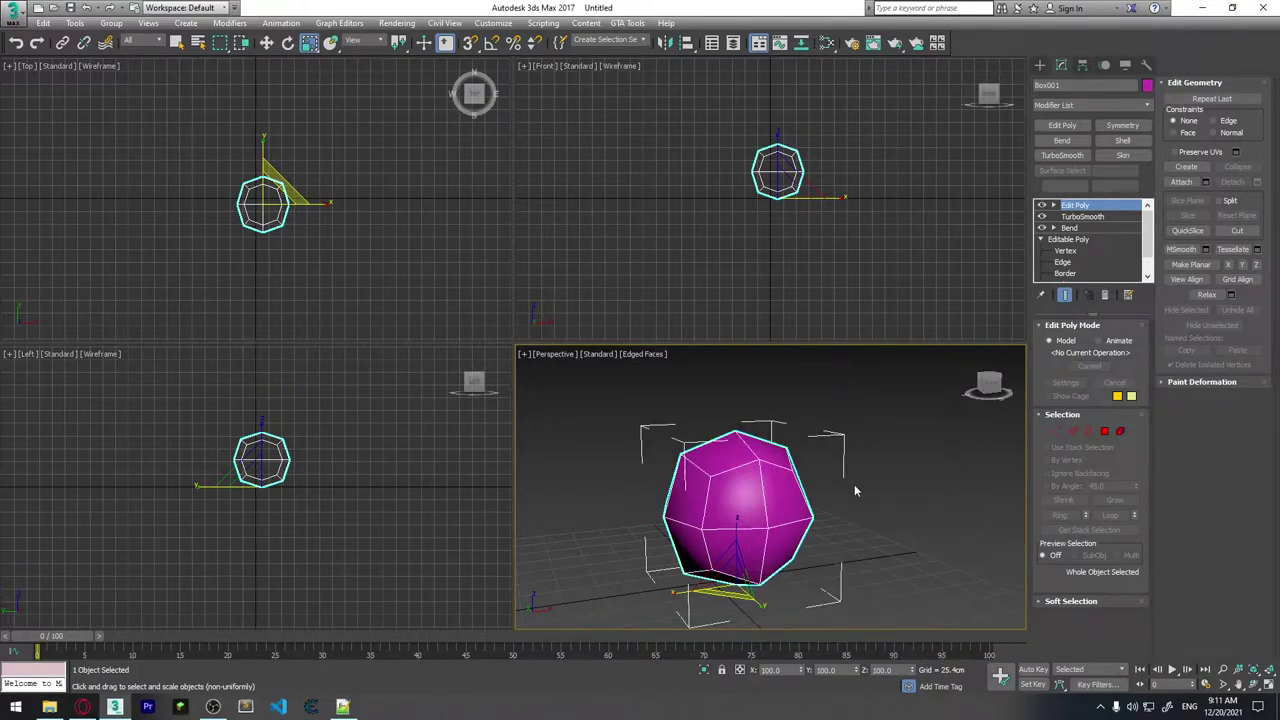
alt+middle_drag(854, 484, 790, 490)
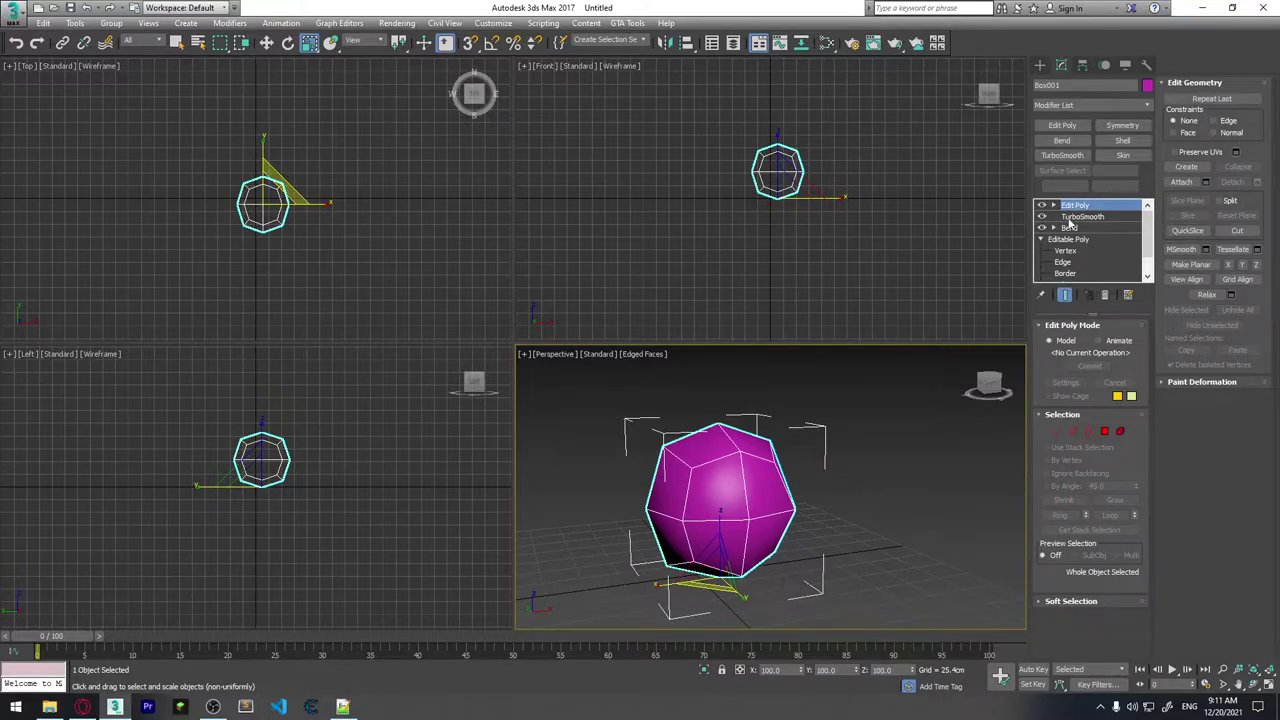
right_click(728, 466)
mouse_move(757, 602)
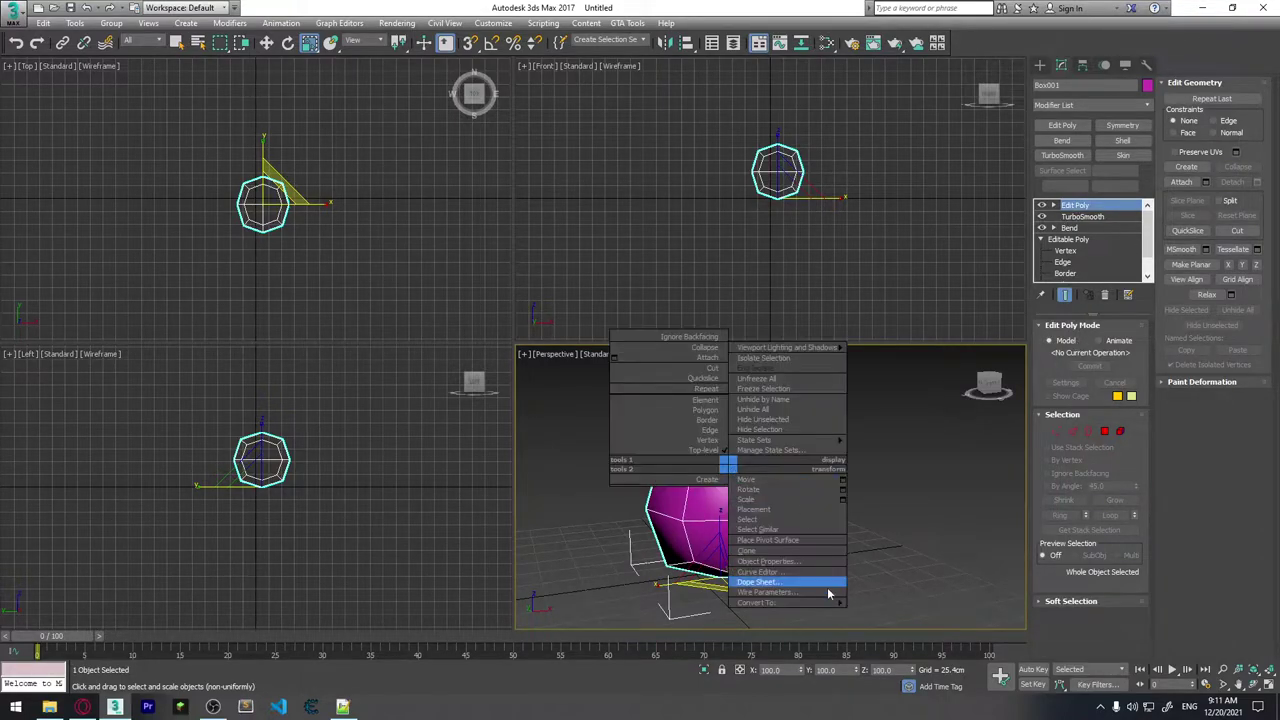
click(1083, 206)
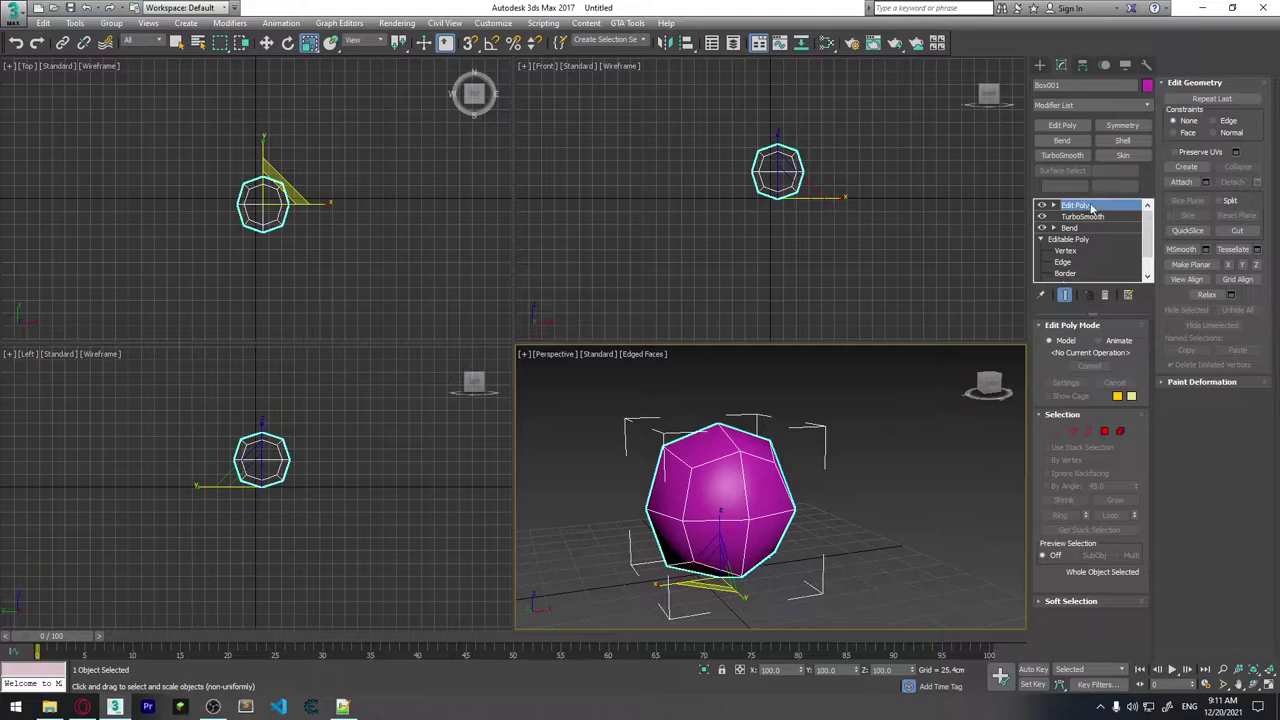
Try Collapse All on the Edit Poly modifier, then undo it.
right_click(1092, 206)
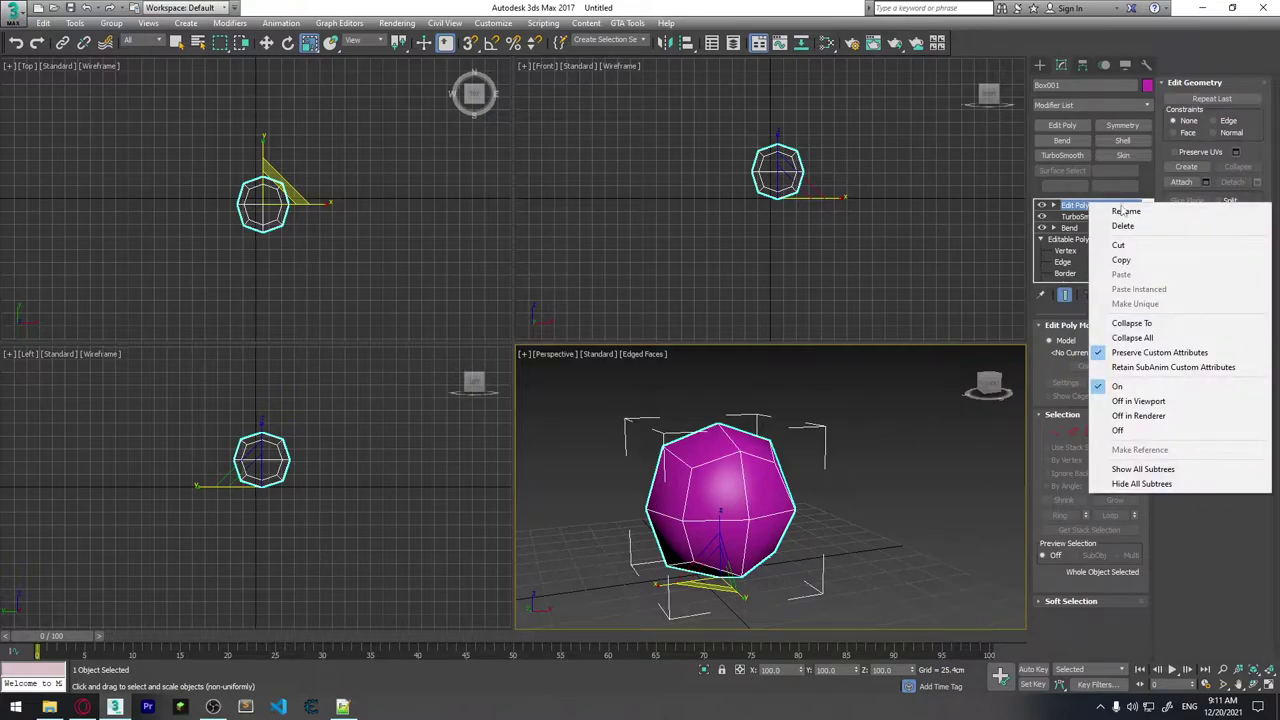
click(1146, 339)
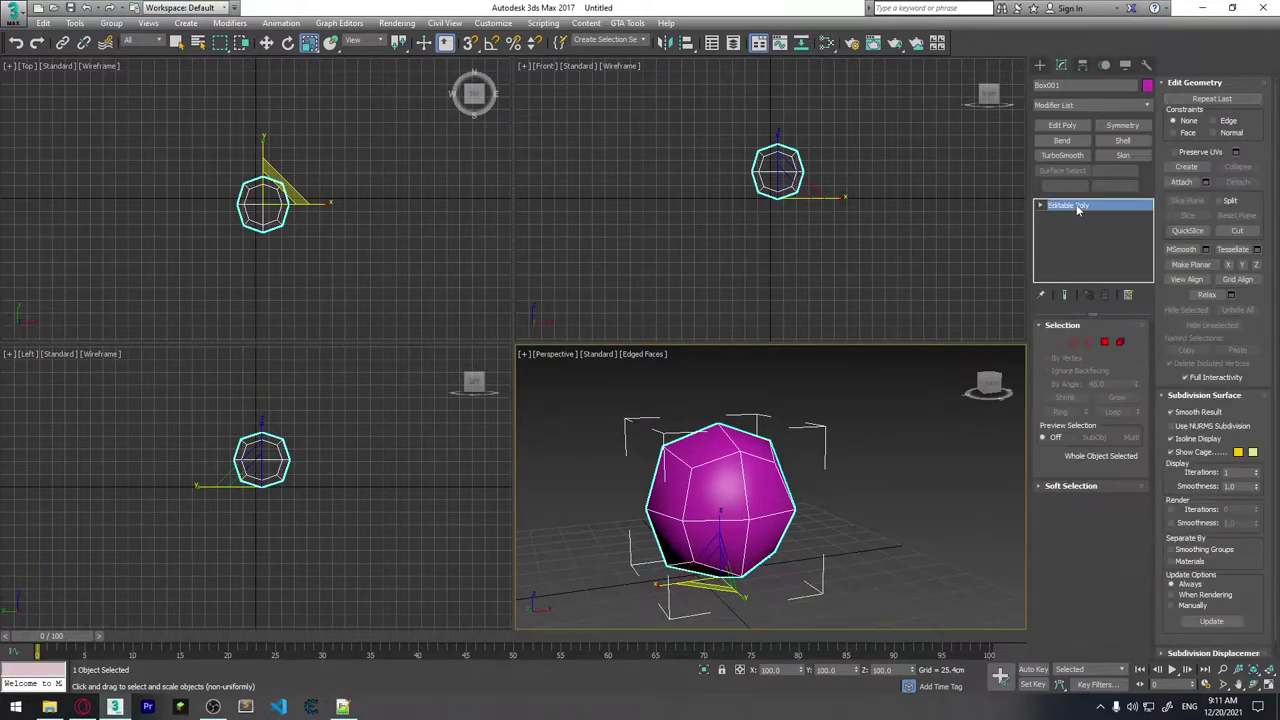
key(ctrl+z)
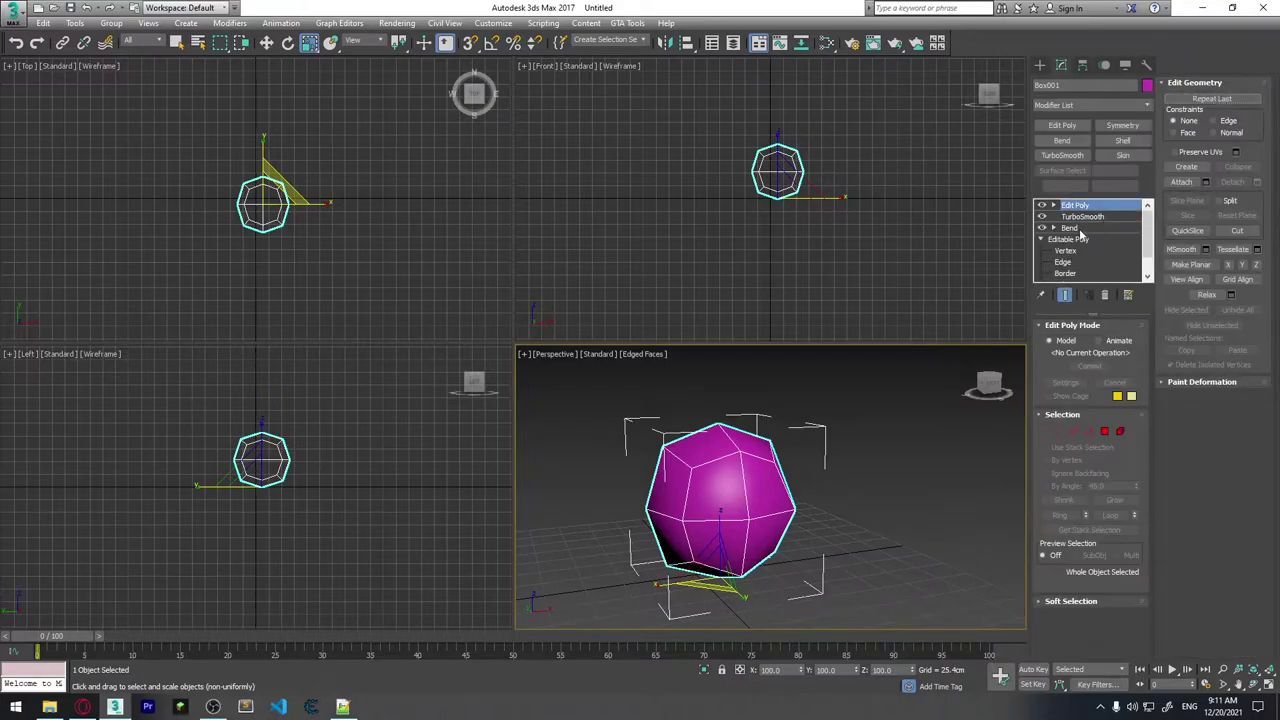
Collapse the Bend modifier into the base Editable Poly, confirming the warning.
click(1075, 228)
right_click(1080, 232)
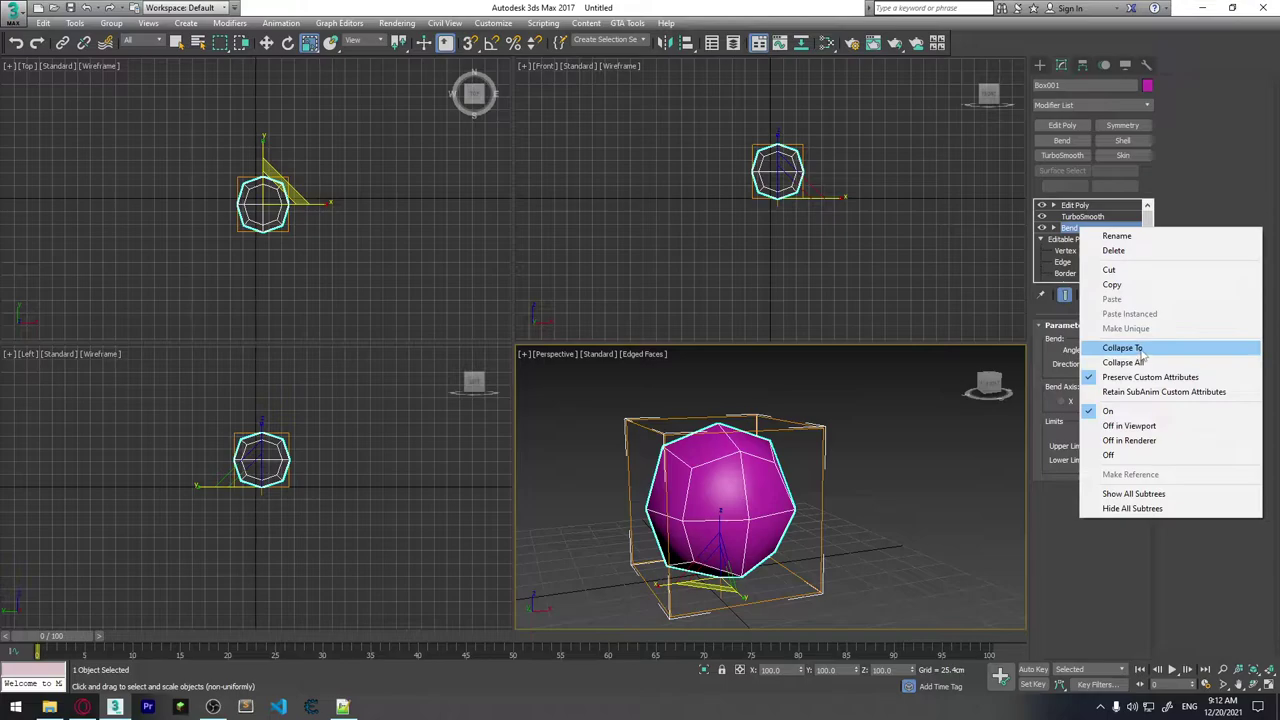
click(1074, 227)
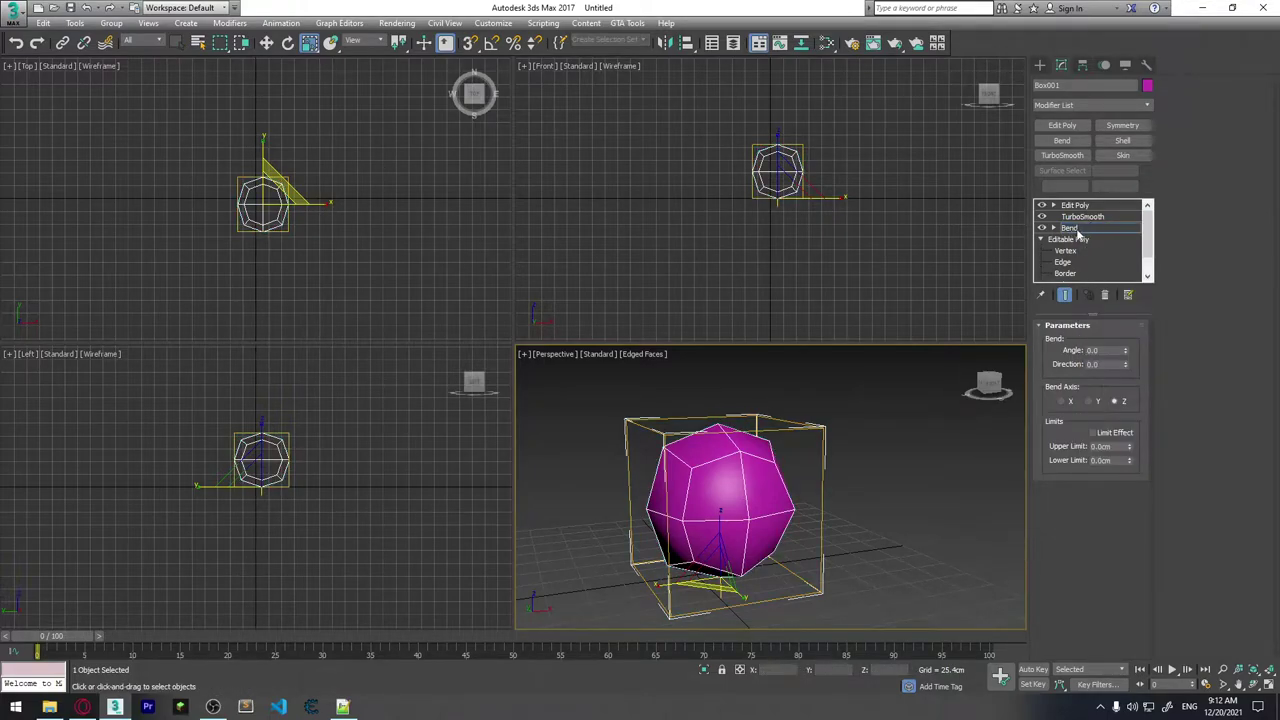
right_click(1078, 228)
click(1118, 349)
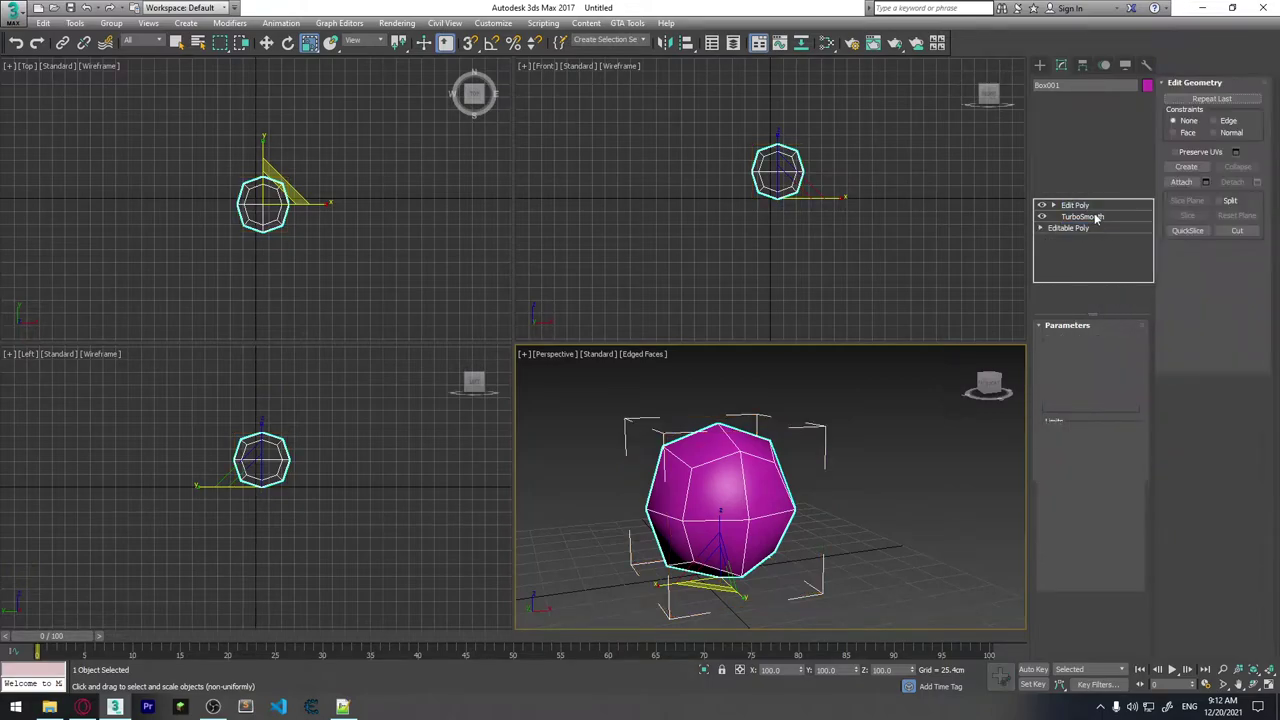
click(1066, 228)
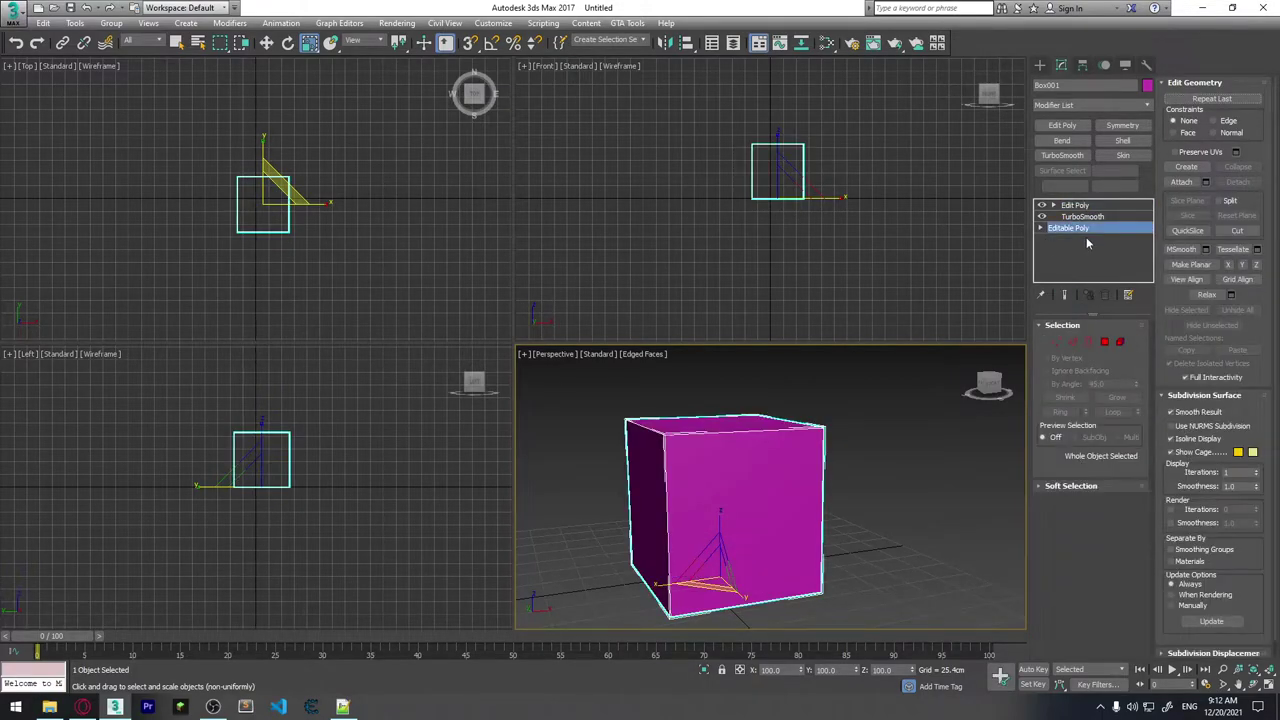
click(1104, 206)
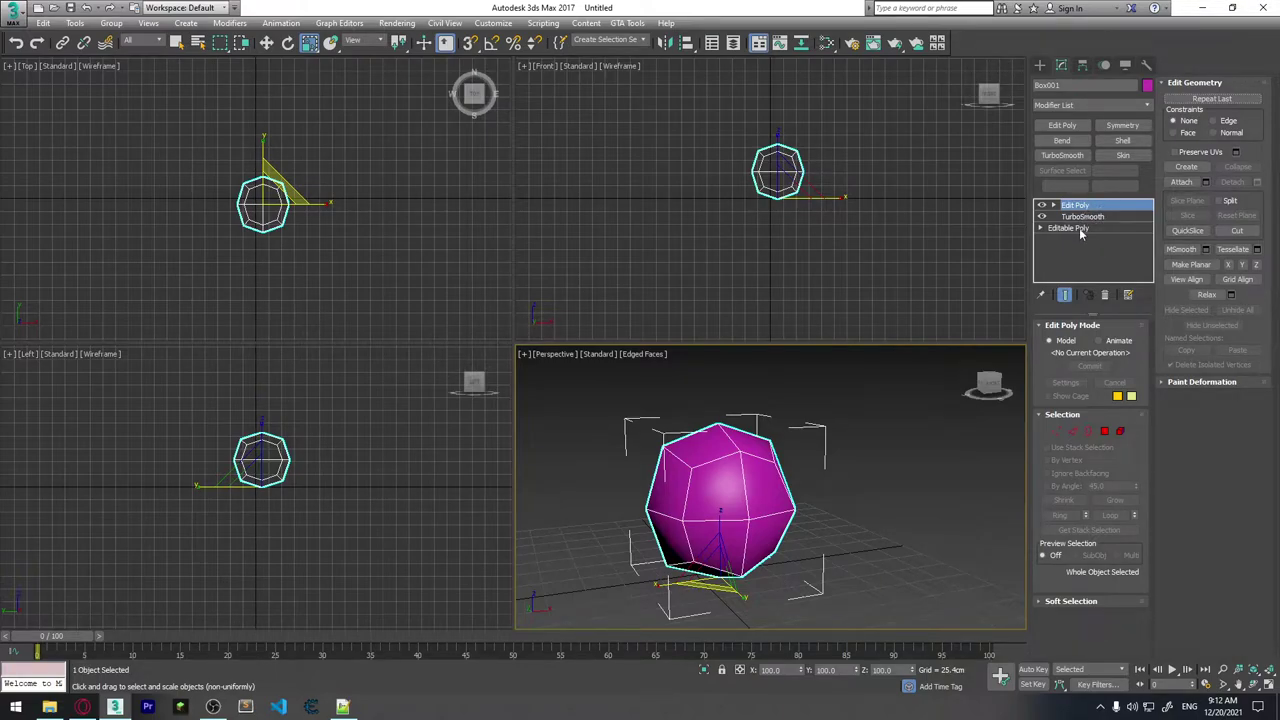
click(1085, 218)
Test collapsing at TurboSmooth, undo, then Collapse To from the base Editable Poly.
right_click(1085, 219)
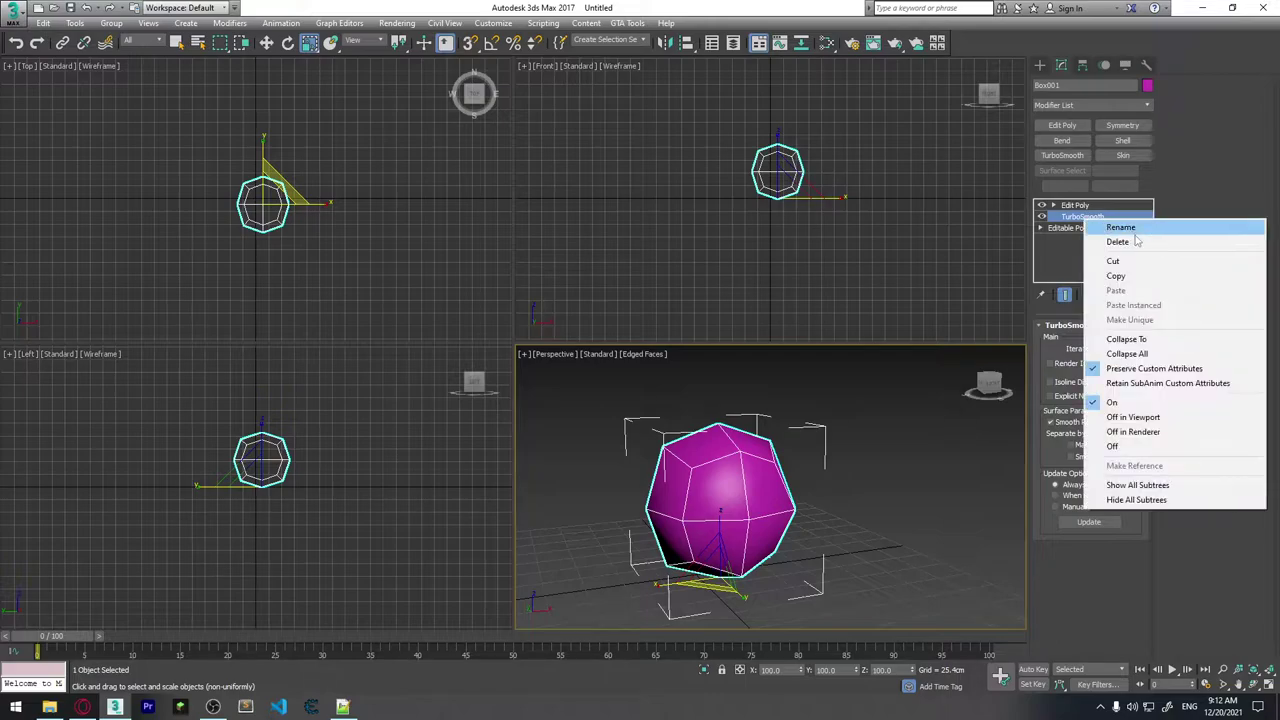
click(1141, 340)
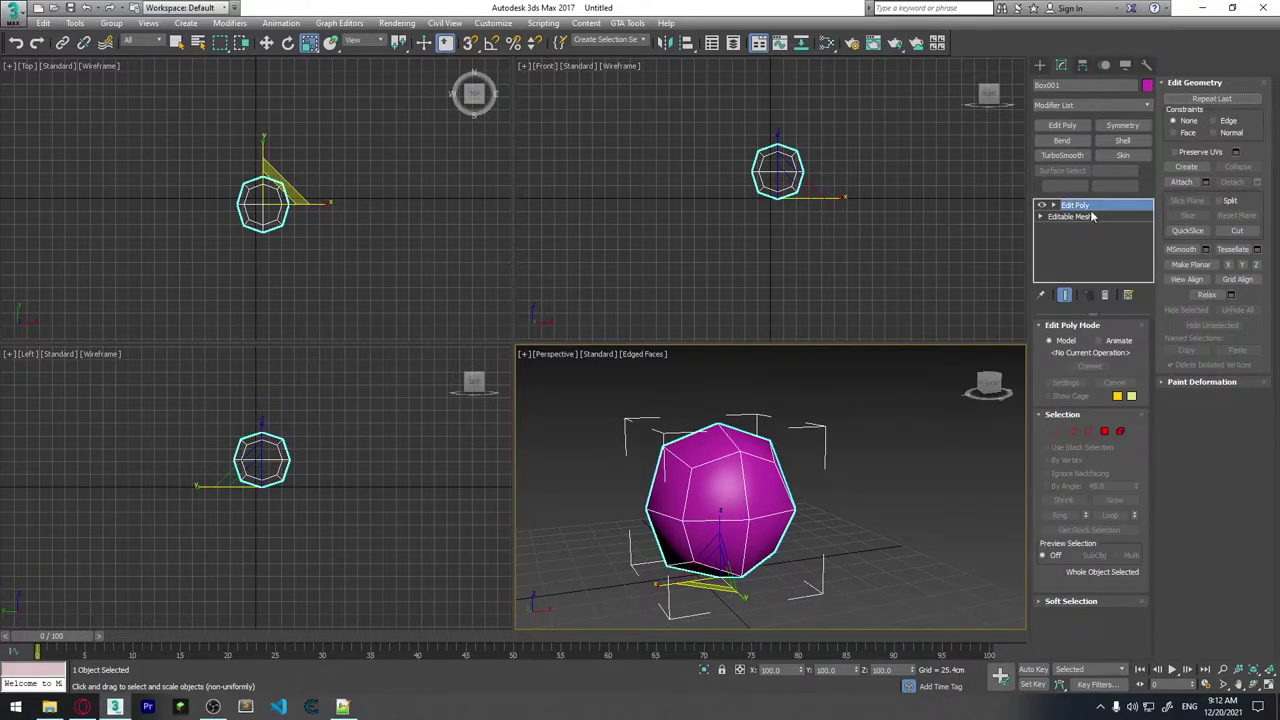
key(ctrl+z)
right_click(1080, 219)
click(1068, 228)
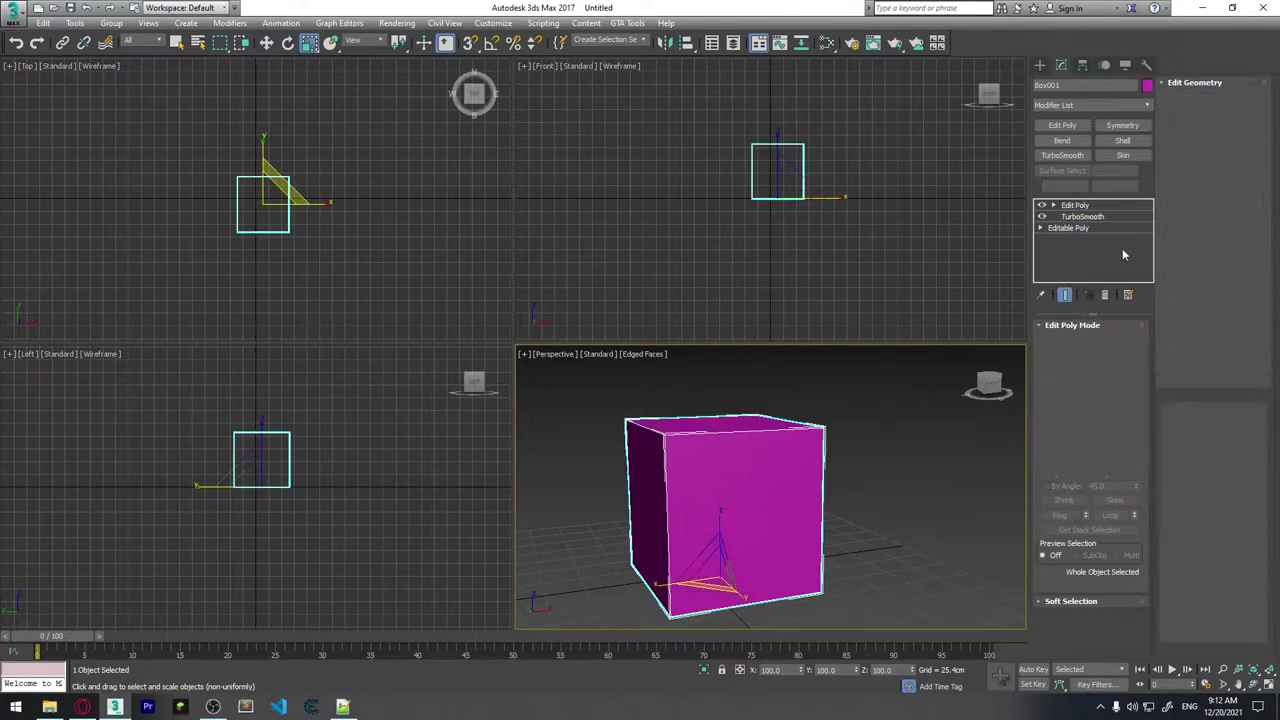
right_click(1076, 229)
click(1121, 366)
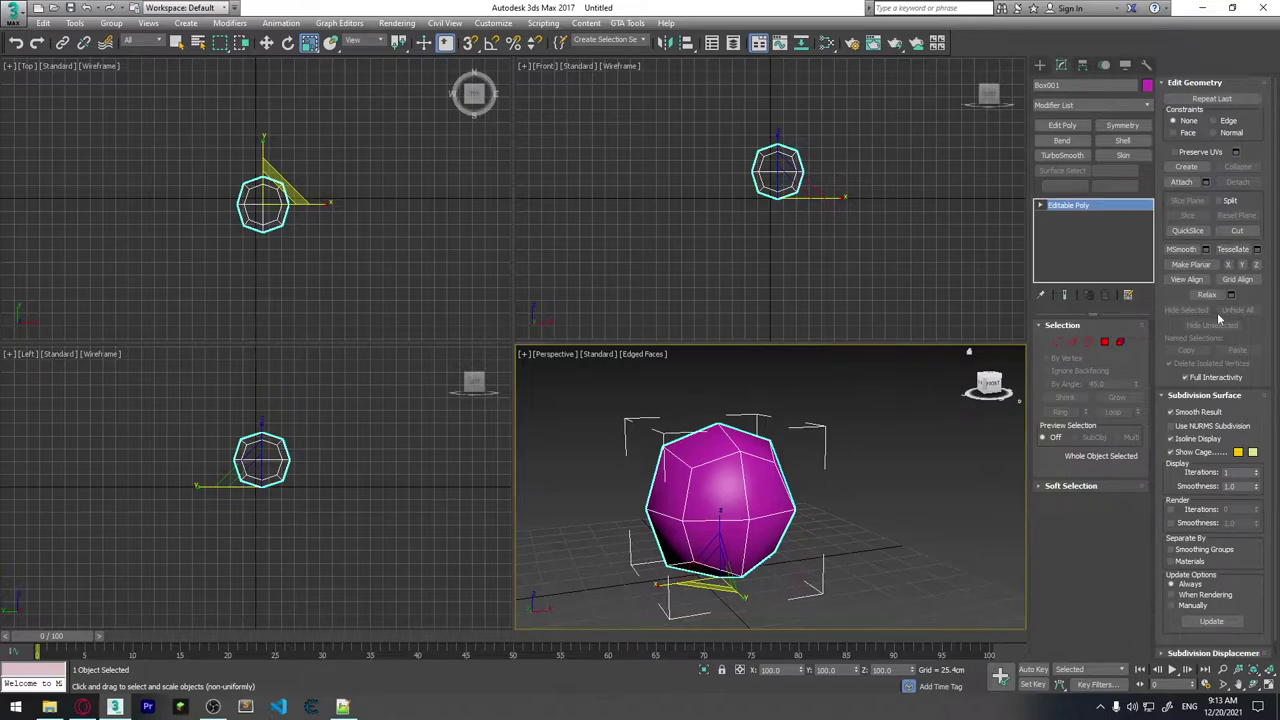
Turn on Use NURMS Subdivision with Isoline Display and enter Vertex sub-object mode.
click(1170, 426)
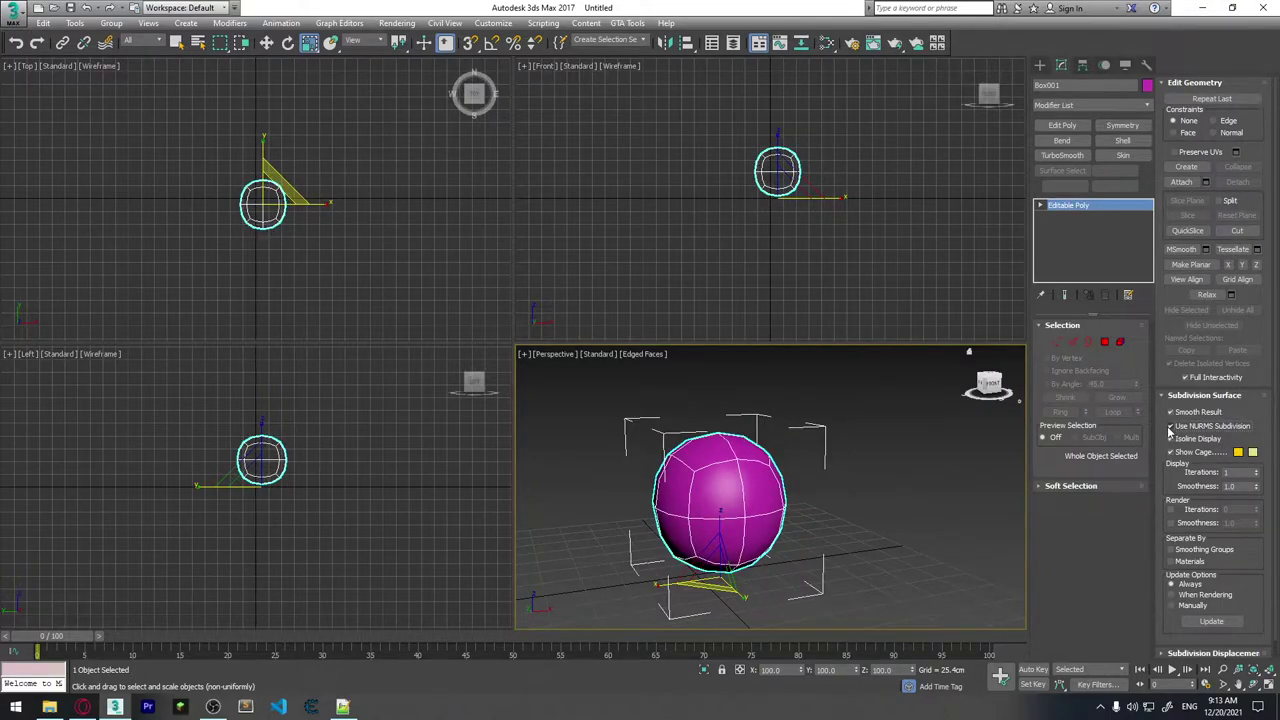
click(1170, 438)
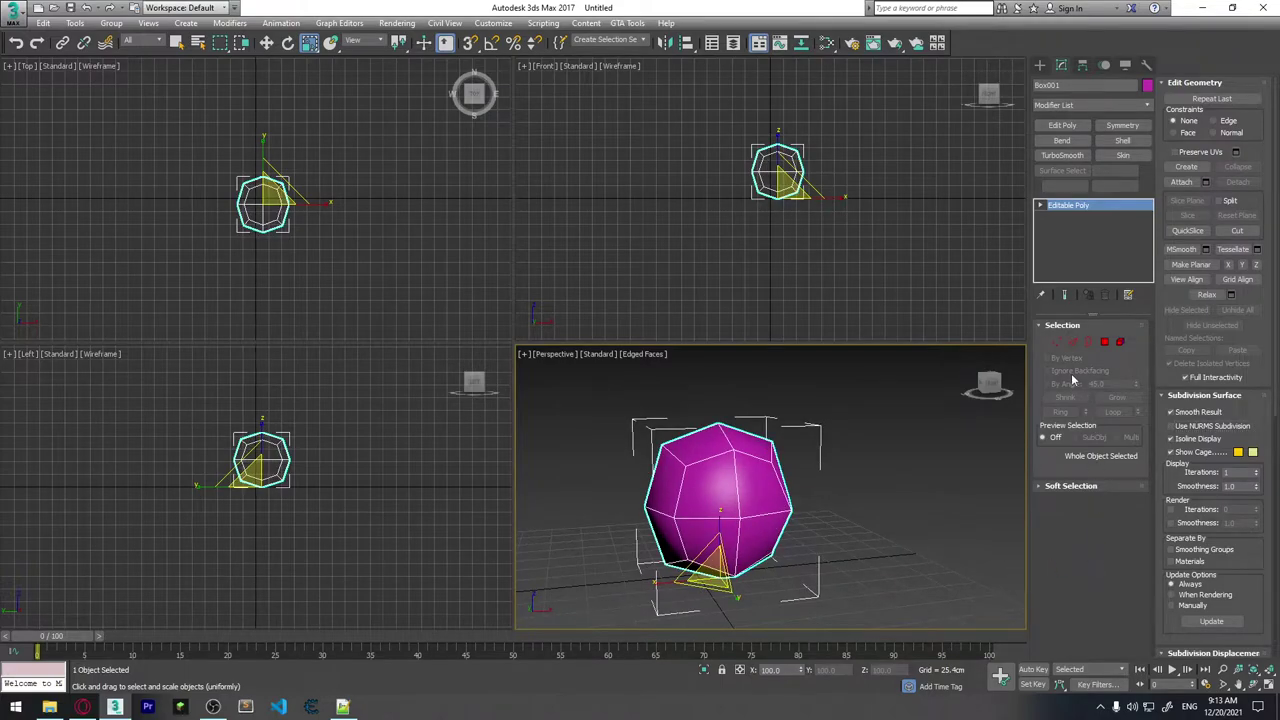
click(1057, 344)
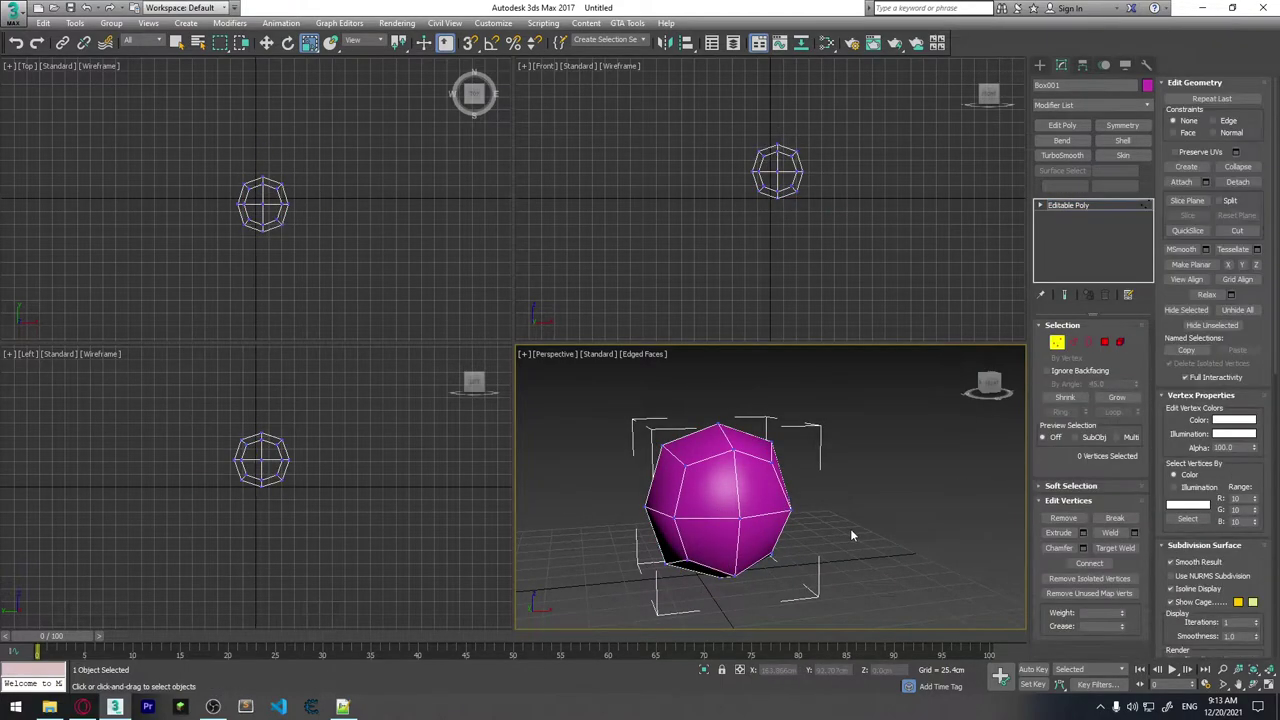
Orbit around the ball, selecting then clearing its top vertex, to face the ball's front.
mouse_move(838, 510)
alt+middle_down()
mouse_move(794, 500)
mouse_move(1012, 568)
alt+middle_up()
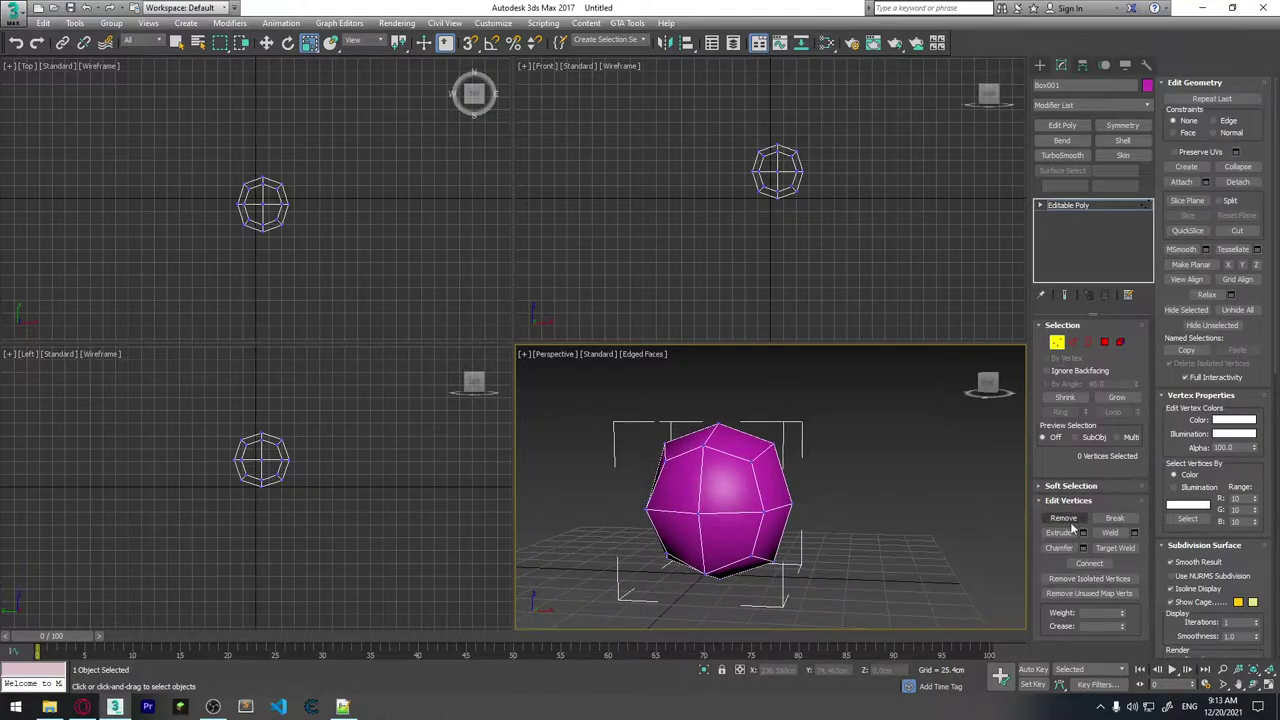
scroll(740, 462, up, 2)
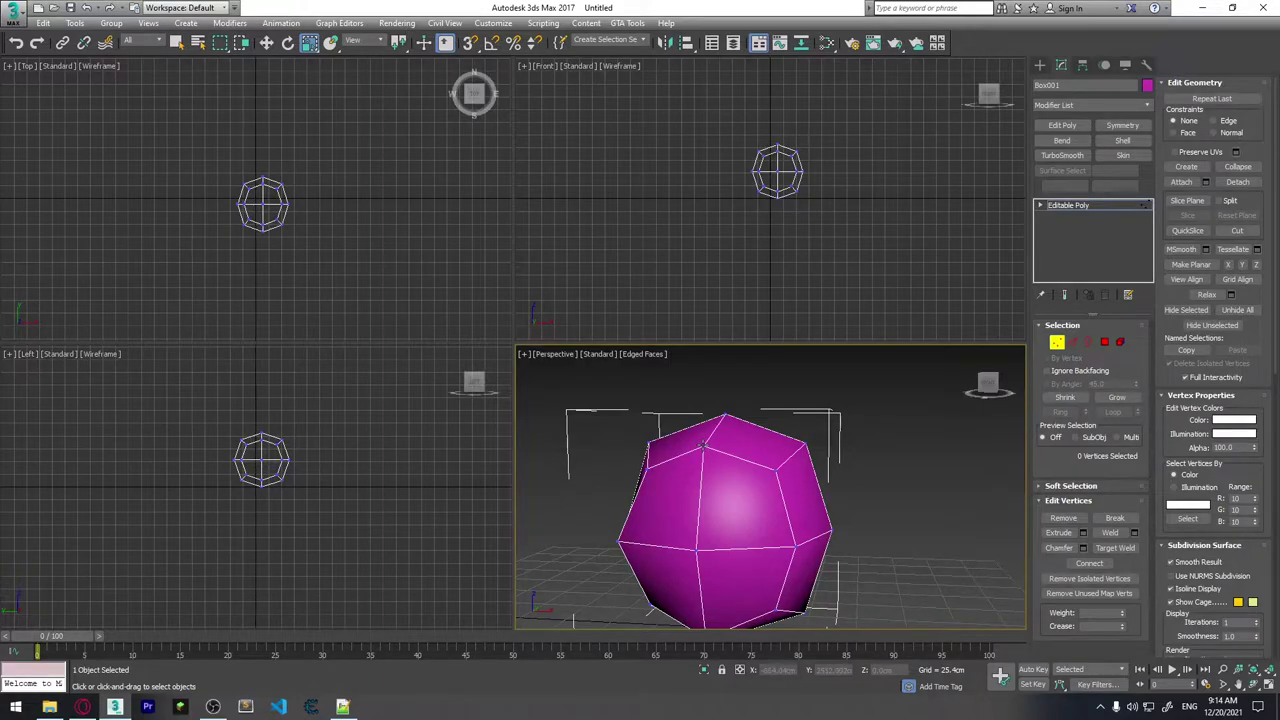
alt+middle_drag(755, 495, 762, 490)
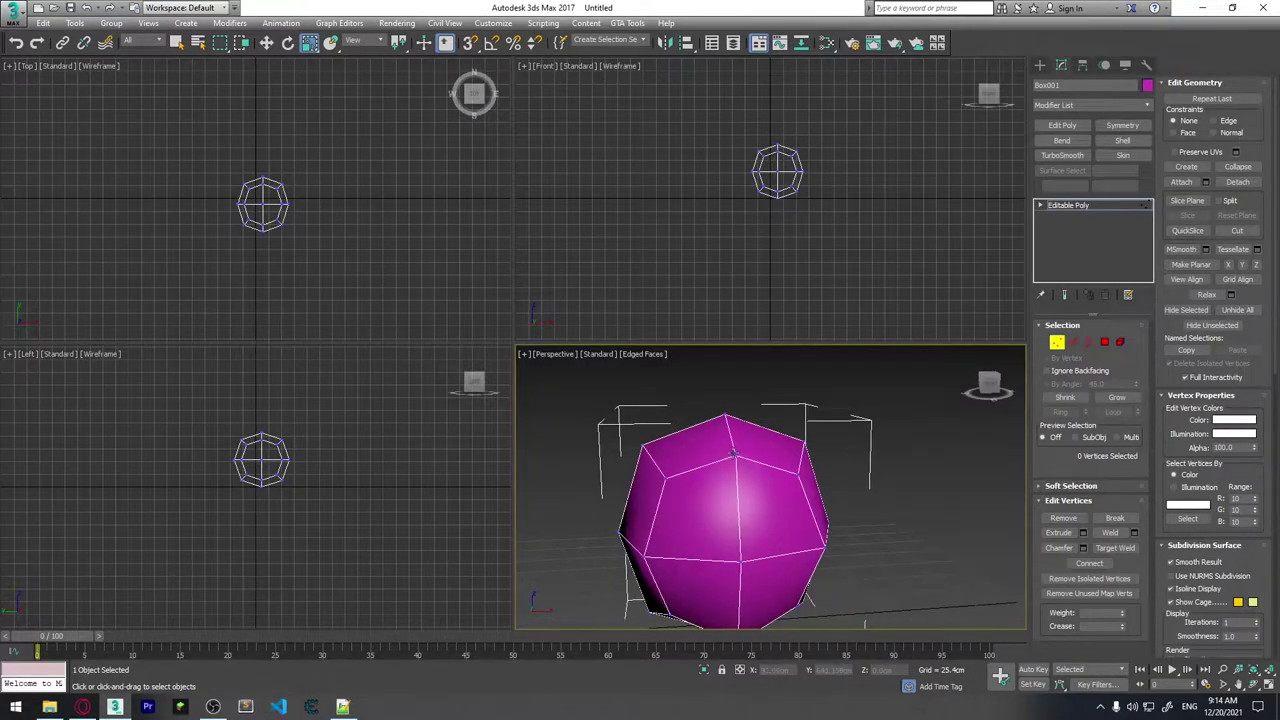
click(737, 457)
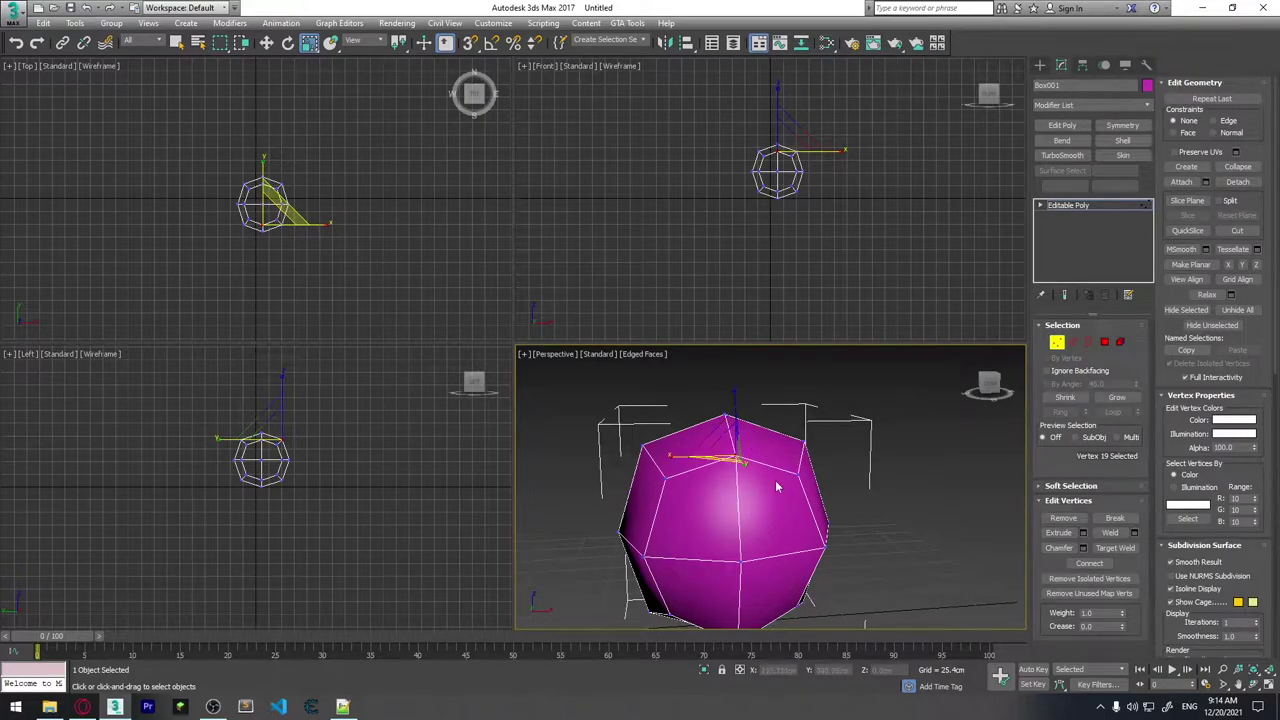
click(752, 472)
click(732, 474)
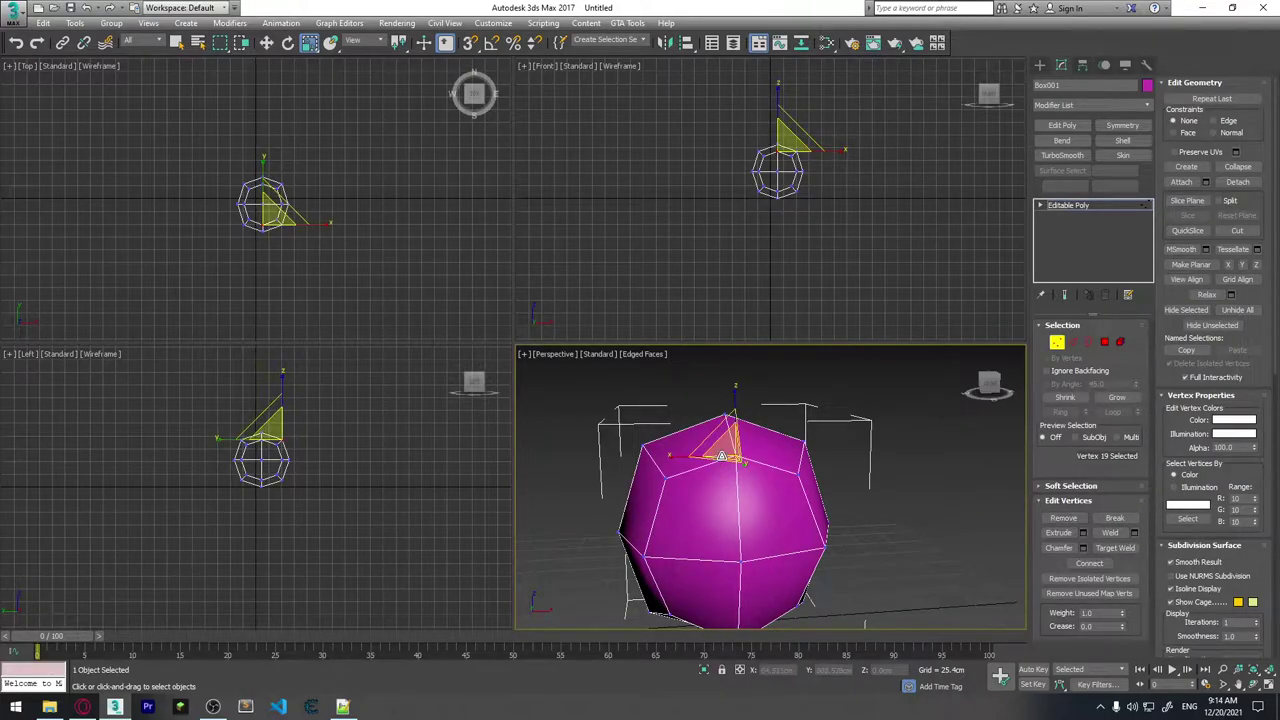
mouse_move(735, 456)
alt+middle_down()
mouse_move(737, 428)
mouse_move(747, 540)
alt+middle_up()
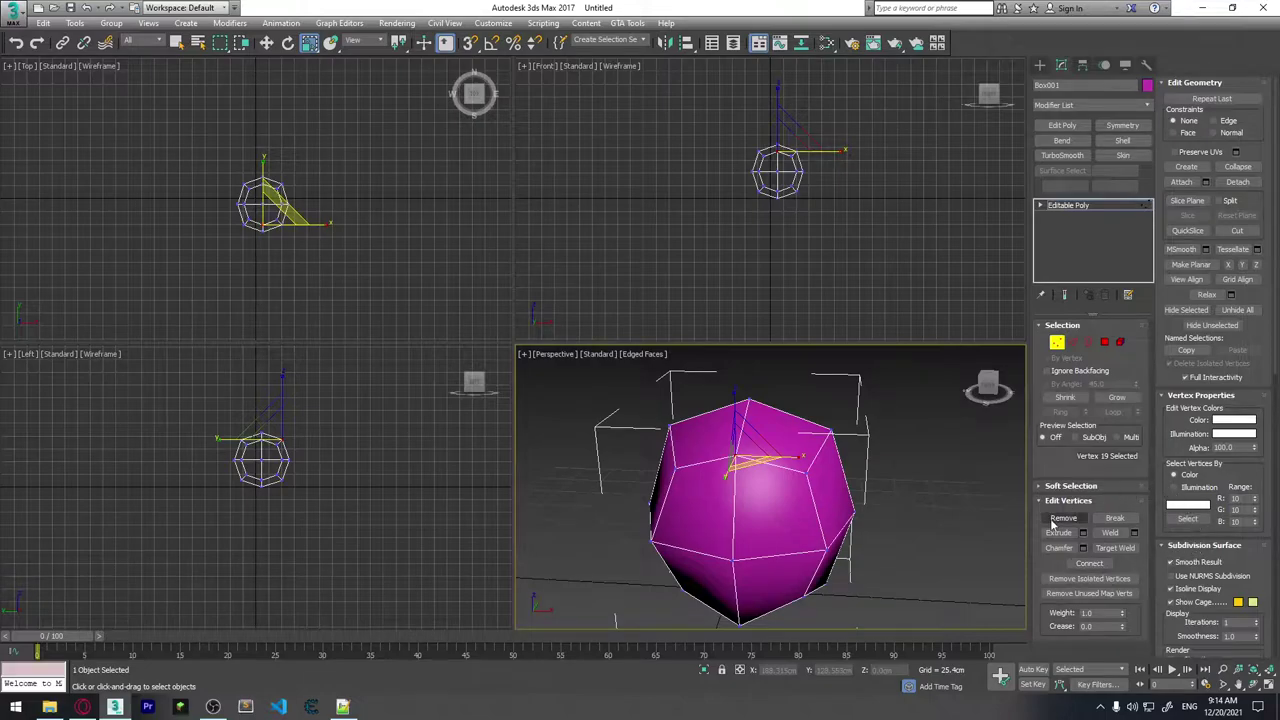
click(783, 491)
alt+middle_drag(900, 416, 864, 473)
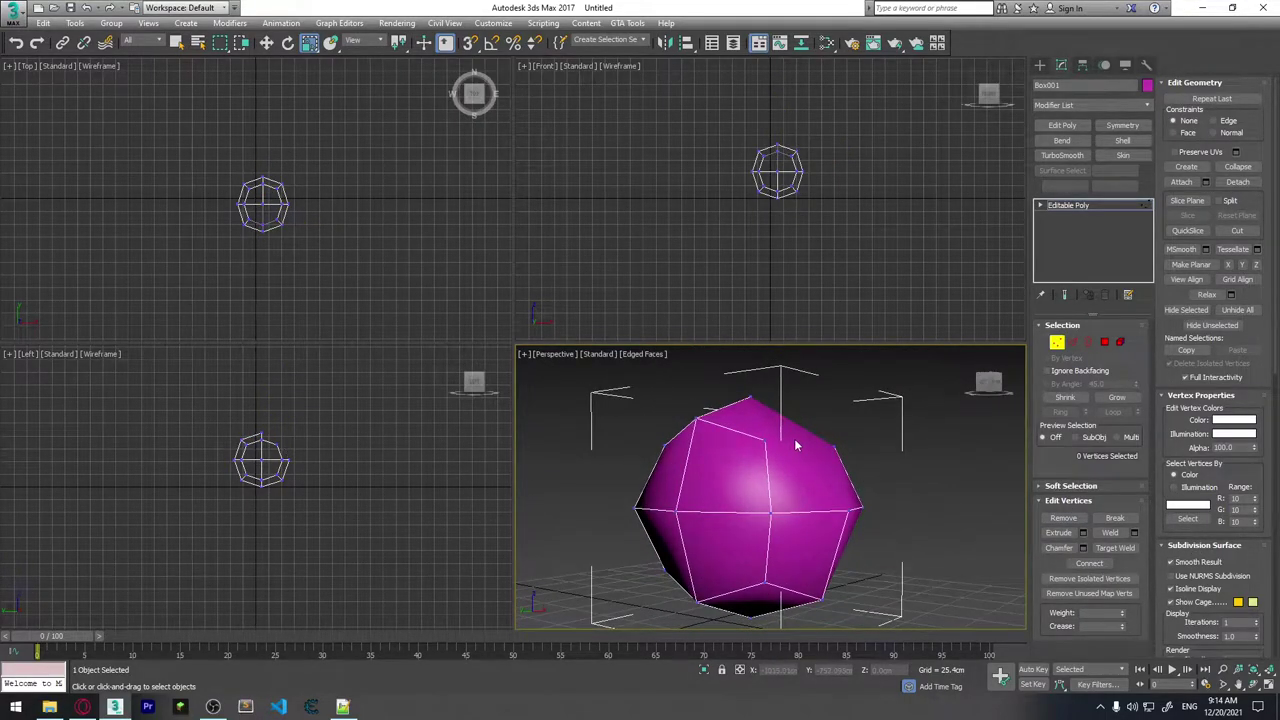
mouse_move(794, 438)
alt+middle_down()
mouse_move(805, 494)
mouse_move(750, 448)
mouse_move(929, 420)
mouse_move(838, 470)
mouse_move(838, 520)
mouse_move(756, 466)
mouse_move(894, 443)
mouse_move(837, 506)
mouse_move(730, 487)
alt+middle_up()
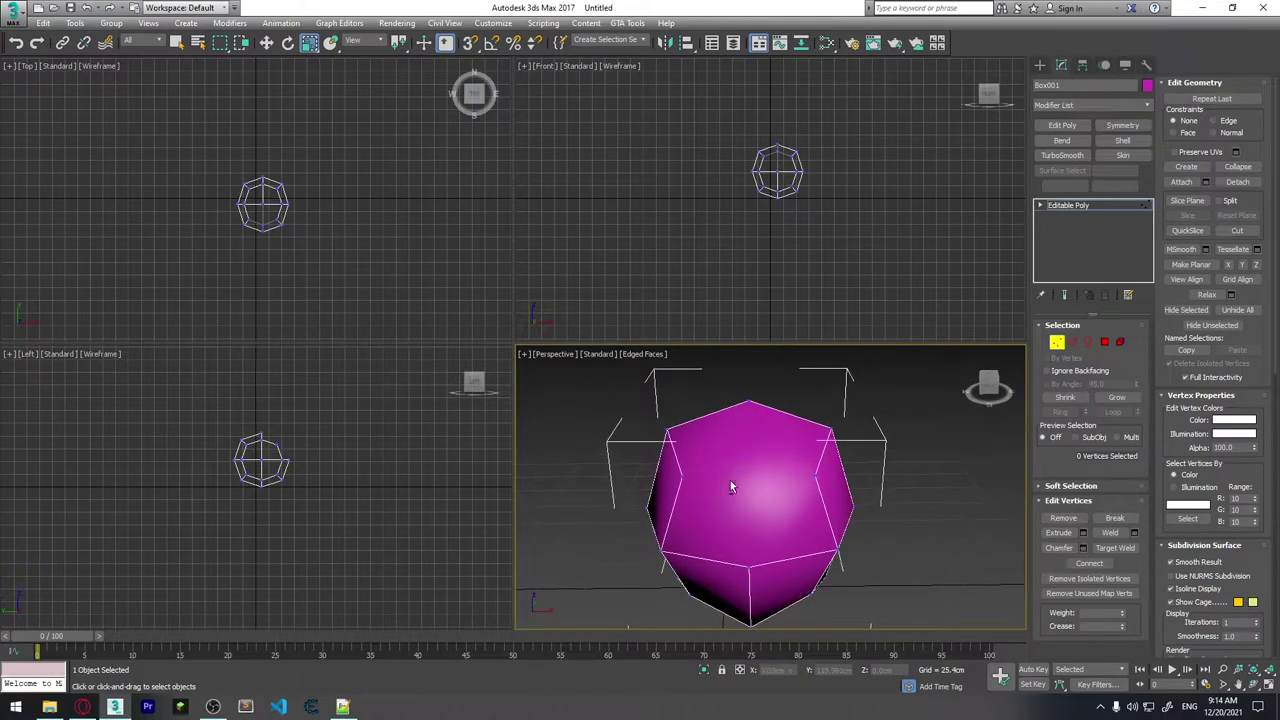
Use Cut to slice a horizontal edge across the ball and begin a cut from the top vertex.
click(1238, 231)
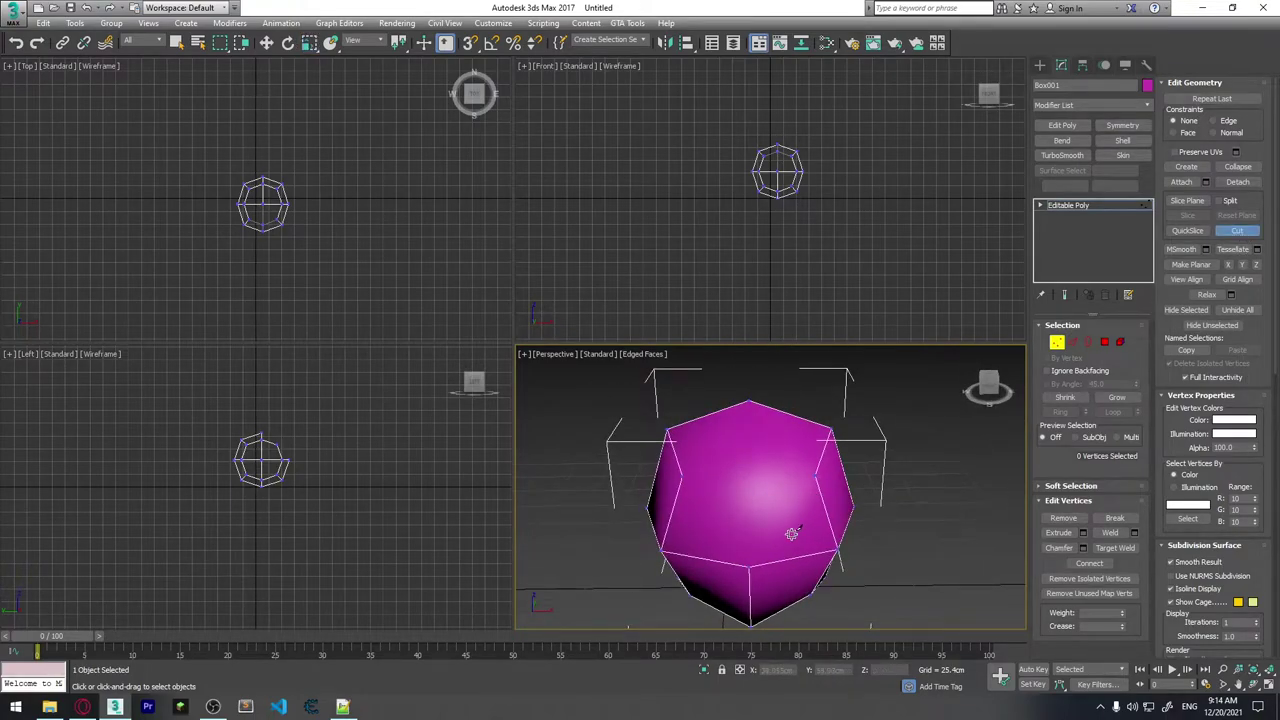
click(817, 472)
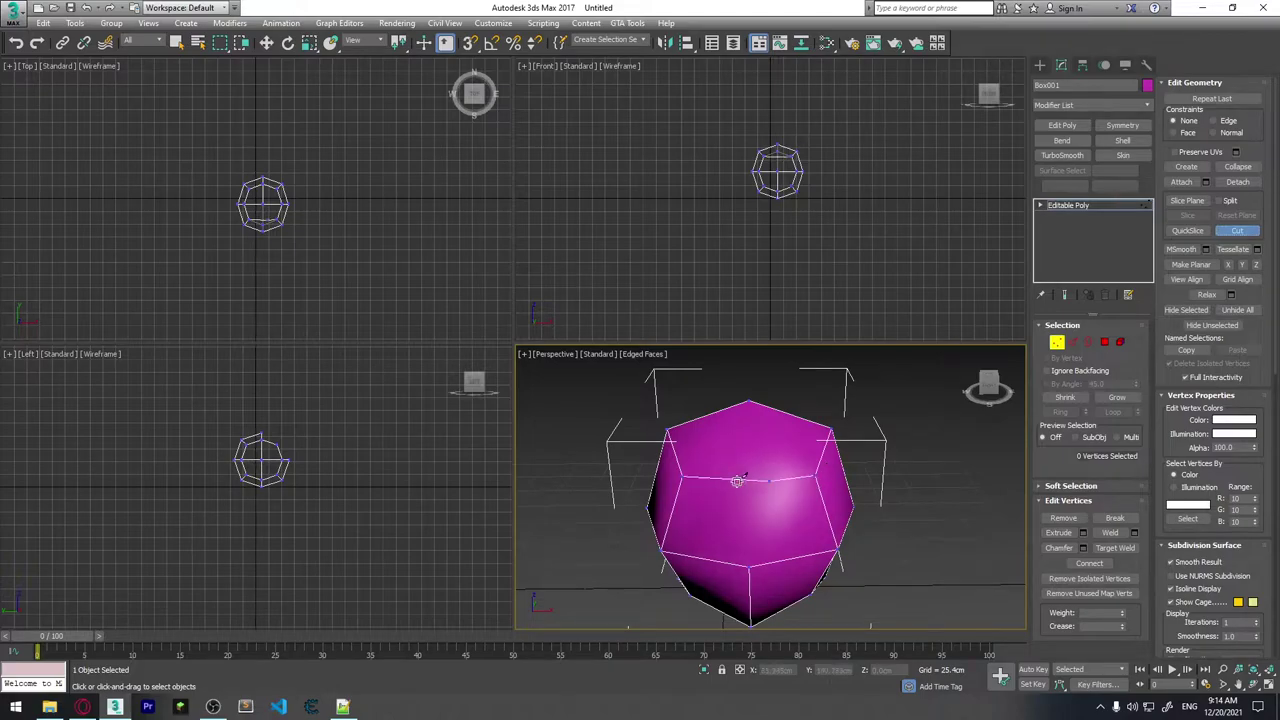
click(681, 473)
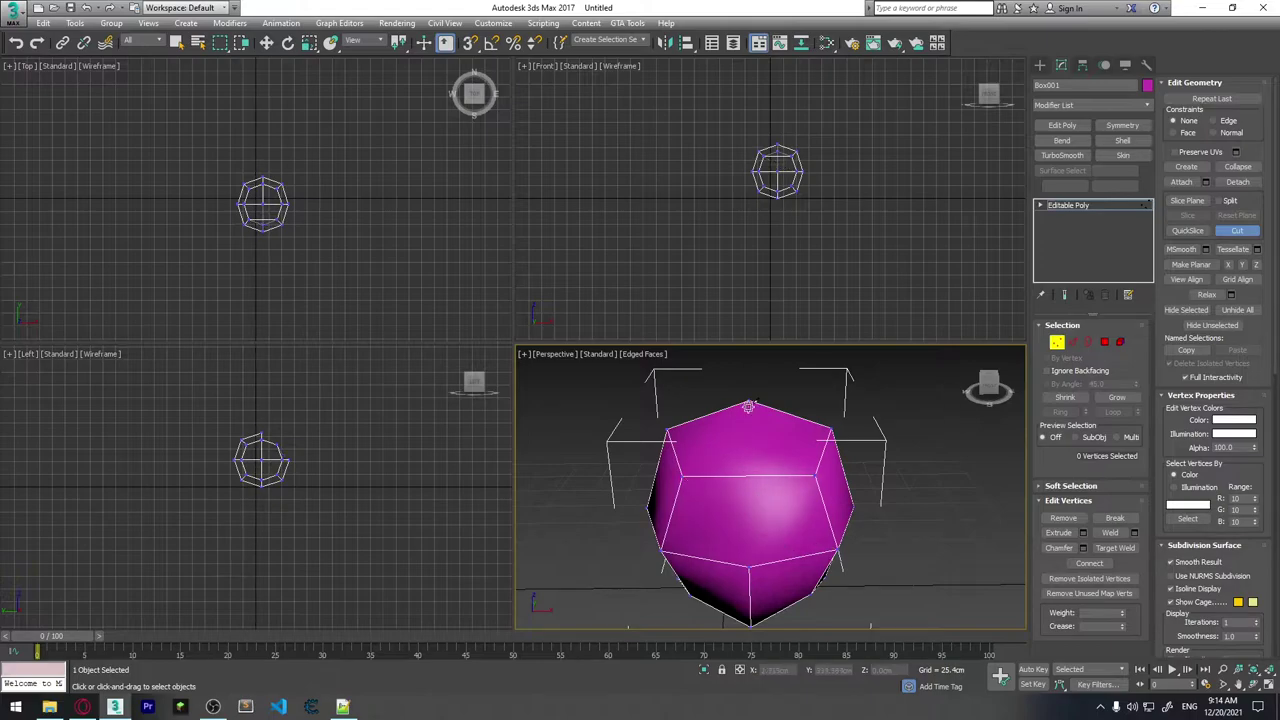
mouse_move(772, 503)
alt+middle_down()
mouse_move(826, 500)
mouse_move(805, 523)
alt+middle_up()
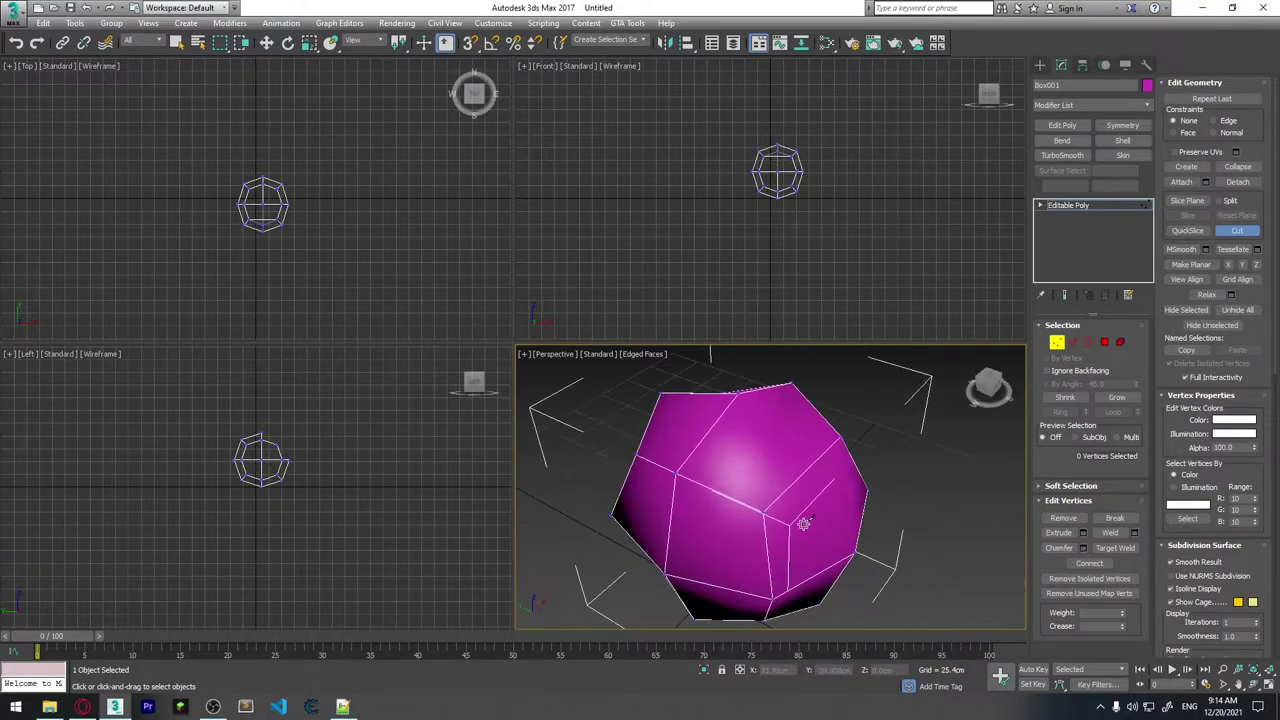
click(738, 393)
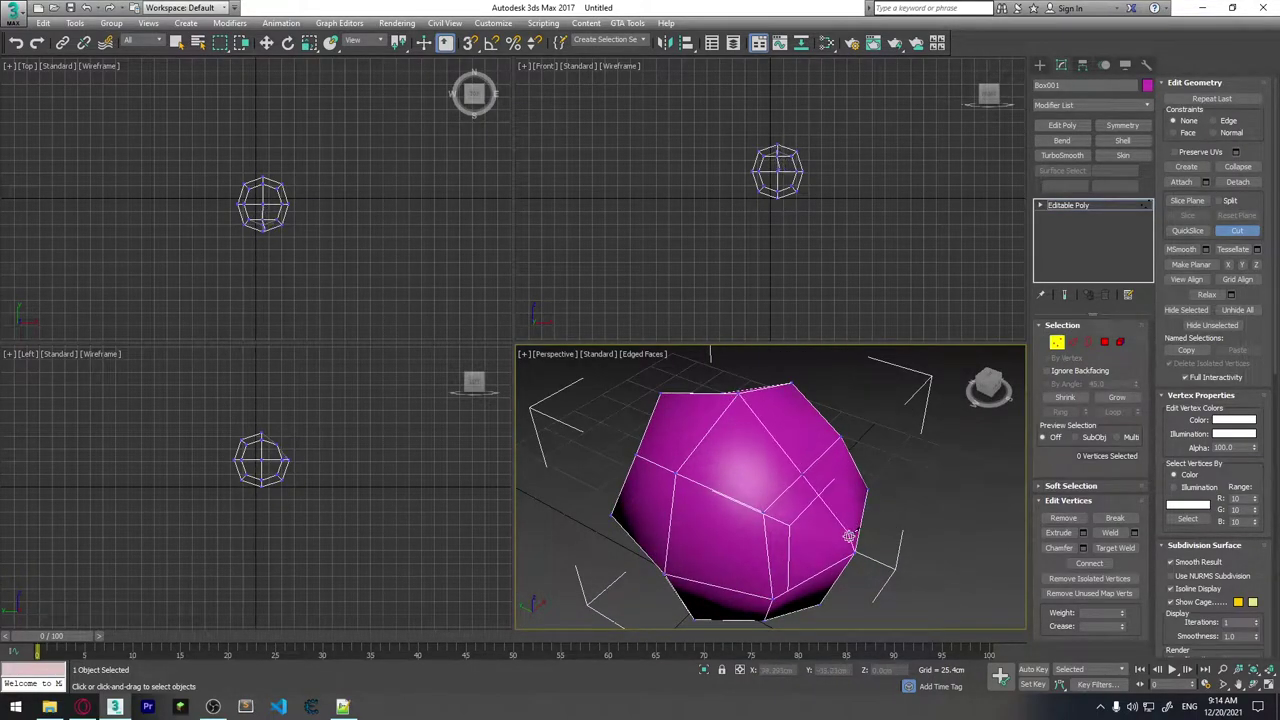
mouse_move(863, 523)
alt+middle_down()
mouse_move(771, 466)
mouse_move(820, 431)
mouse_move(828, 508)
mouse_move(777, 509)
mouse_move(914, 443)
alt+middle_up()
Drag the new centre vertex along X, then along Y, to reshape the ball's front, then deselect it.
key(w)
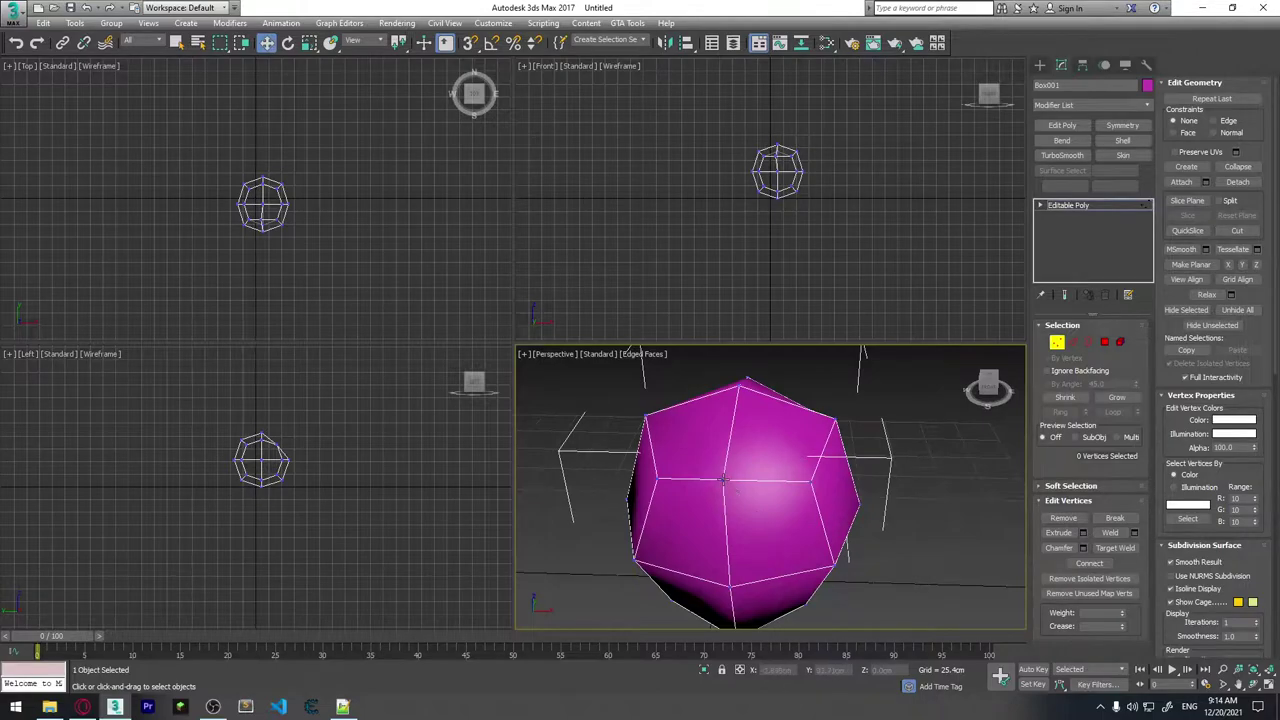
click(723, 479)
mouse_move(723, 479)
alt+middle_down()
mouse_move(811, 429)
mouse_move(883, 528)
mouse_move(761, 598)
alt+middle_up()
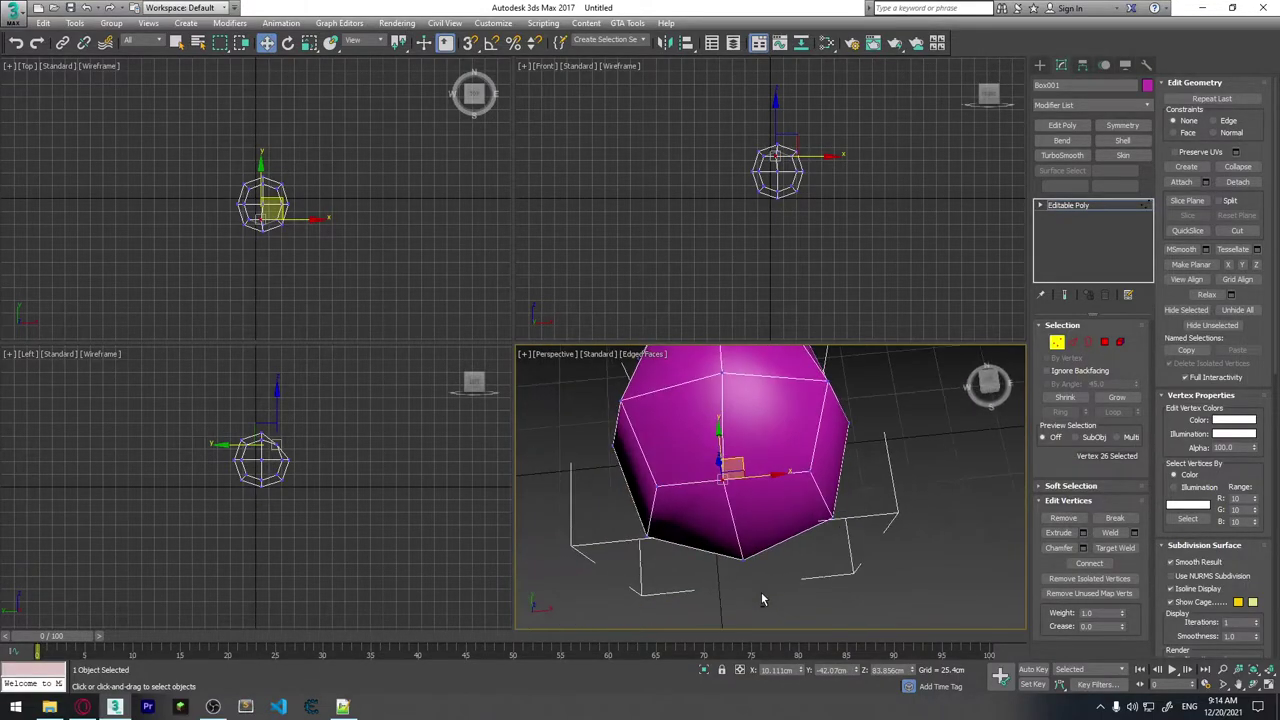
drag(777, 472, 783, 537)
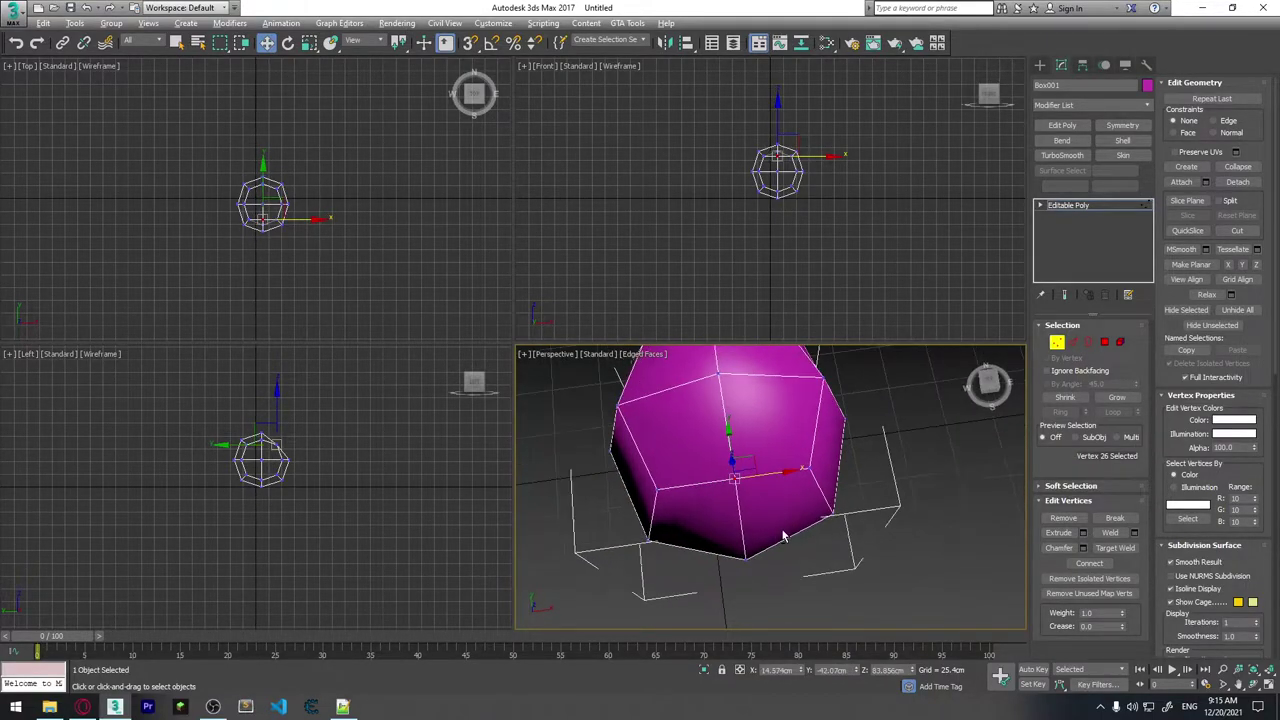
mouse_move(783, 537)
alt+middle_down()
mouse_move(889, 440)
mouse_move(705, 483)
alt+middle_up()
drag(697, 479, 744, 470)
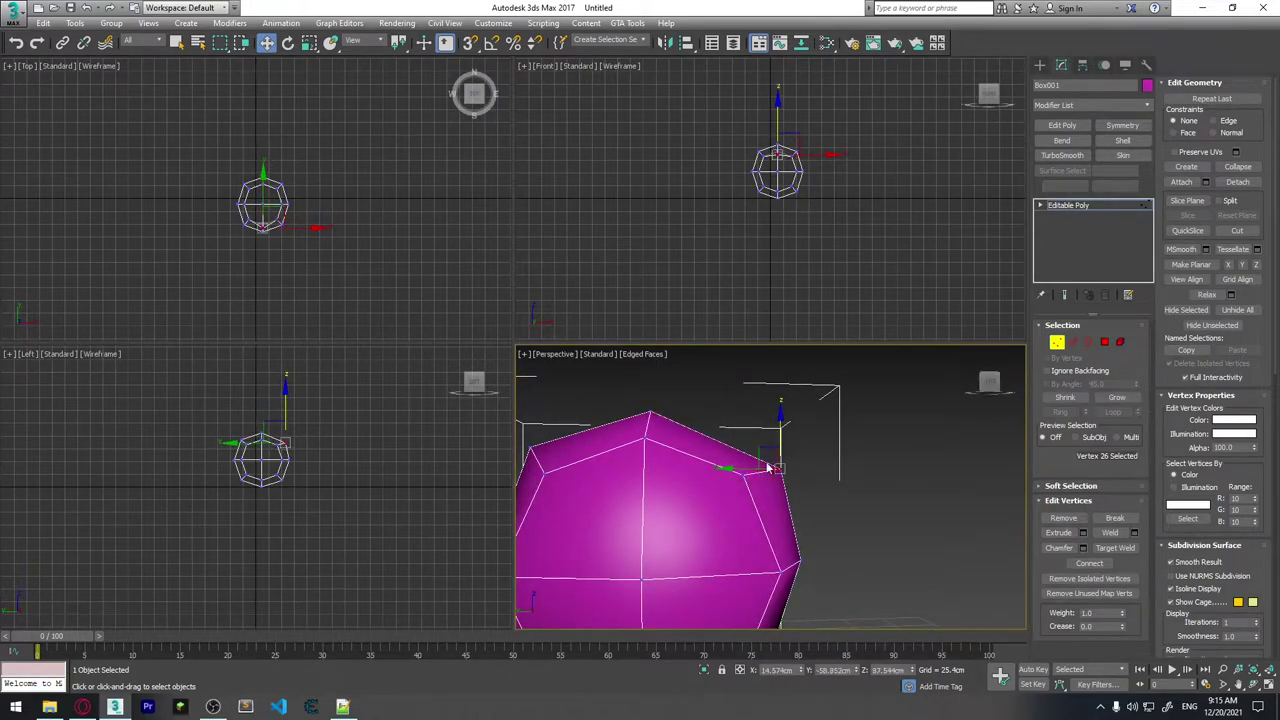
click(886, 525)
mouse_move(886, 525)
alt+middle_down()
mouse_move(676, 525)
mouse_move(743, 493)
alt+middle_up()
scroll(718, 546, down, 3)
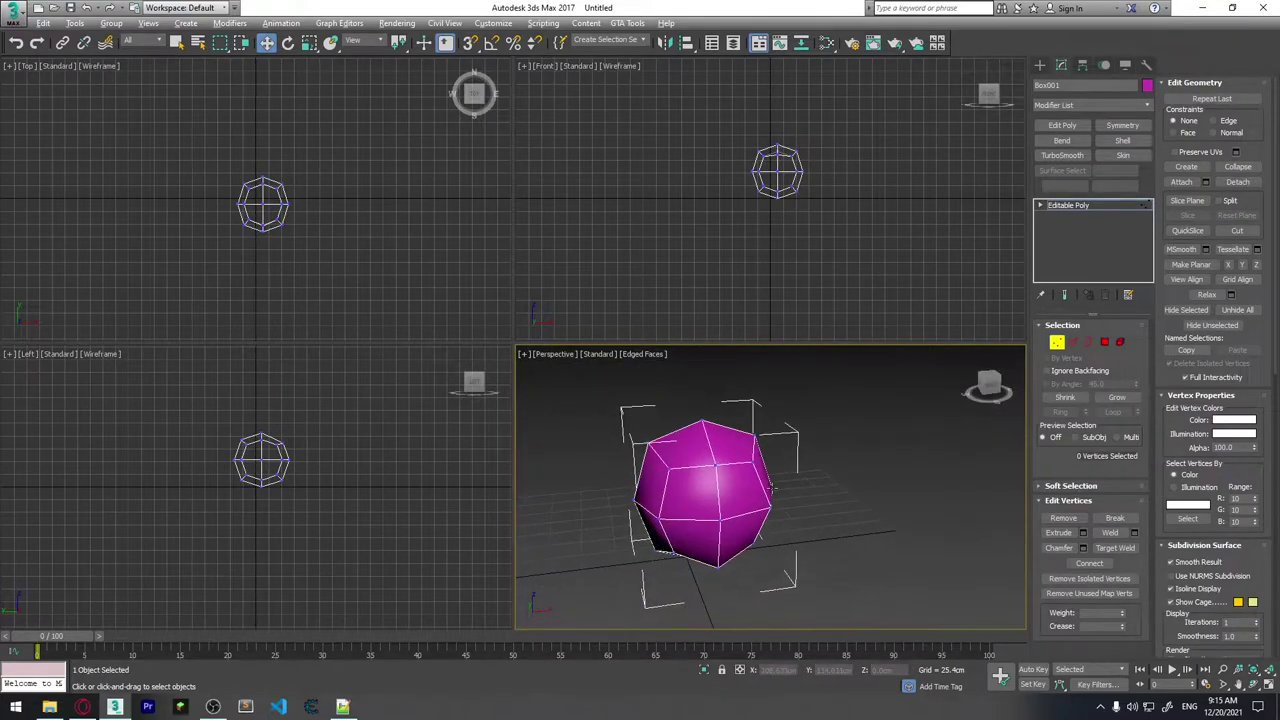
scroll(722, 461, up, 2)
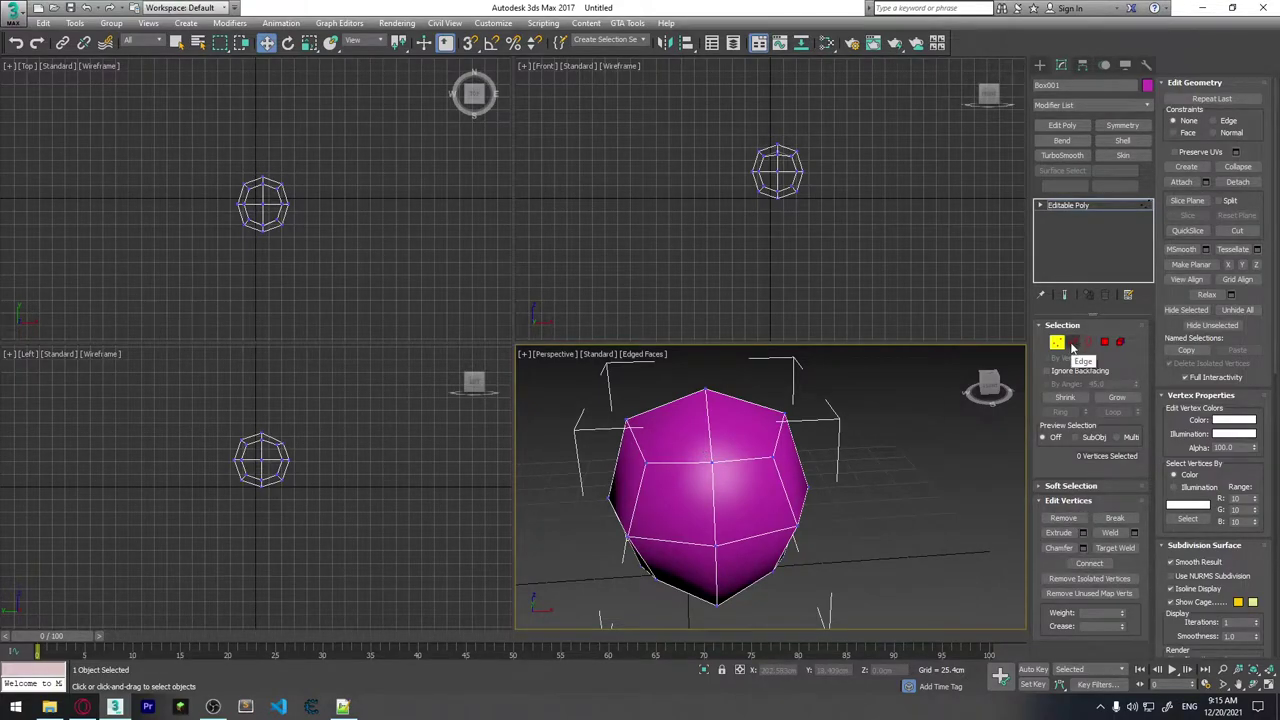
click(1072, 344)
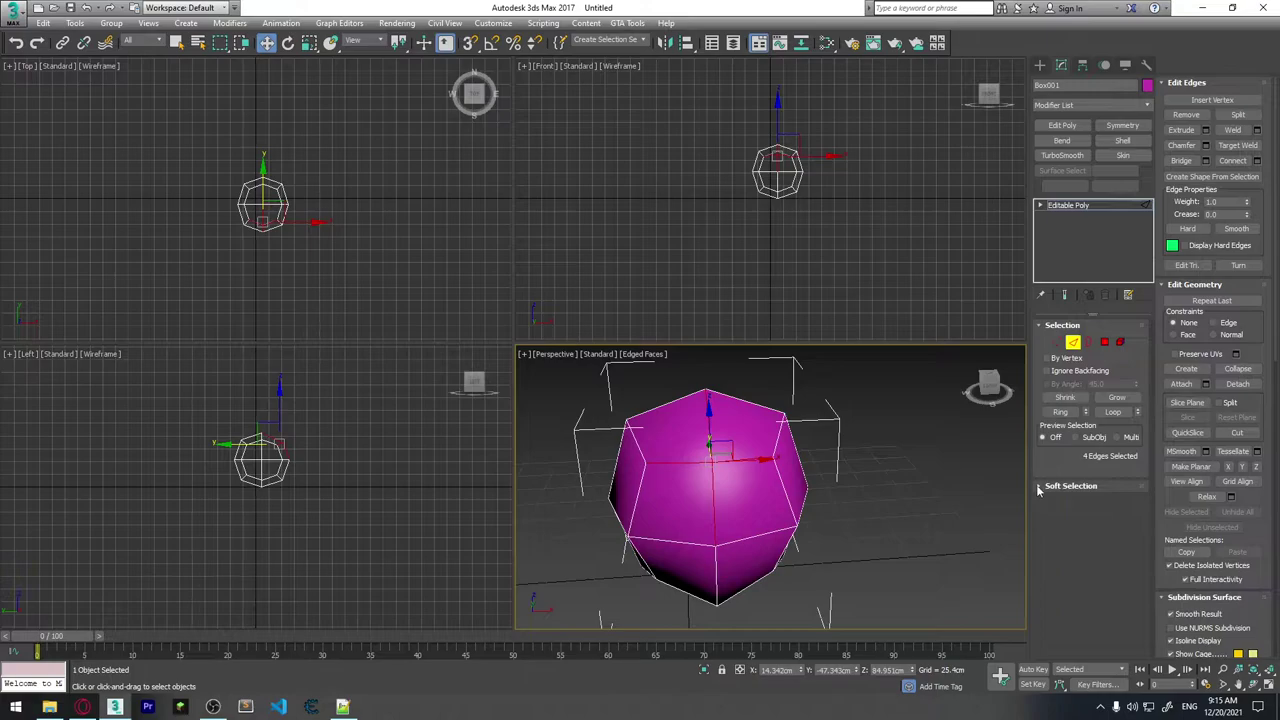
click(1036, 484)
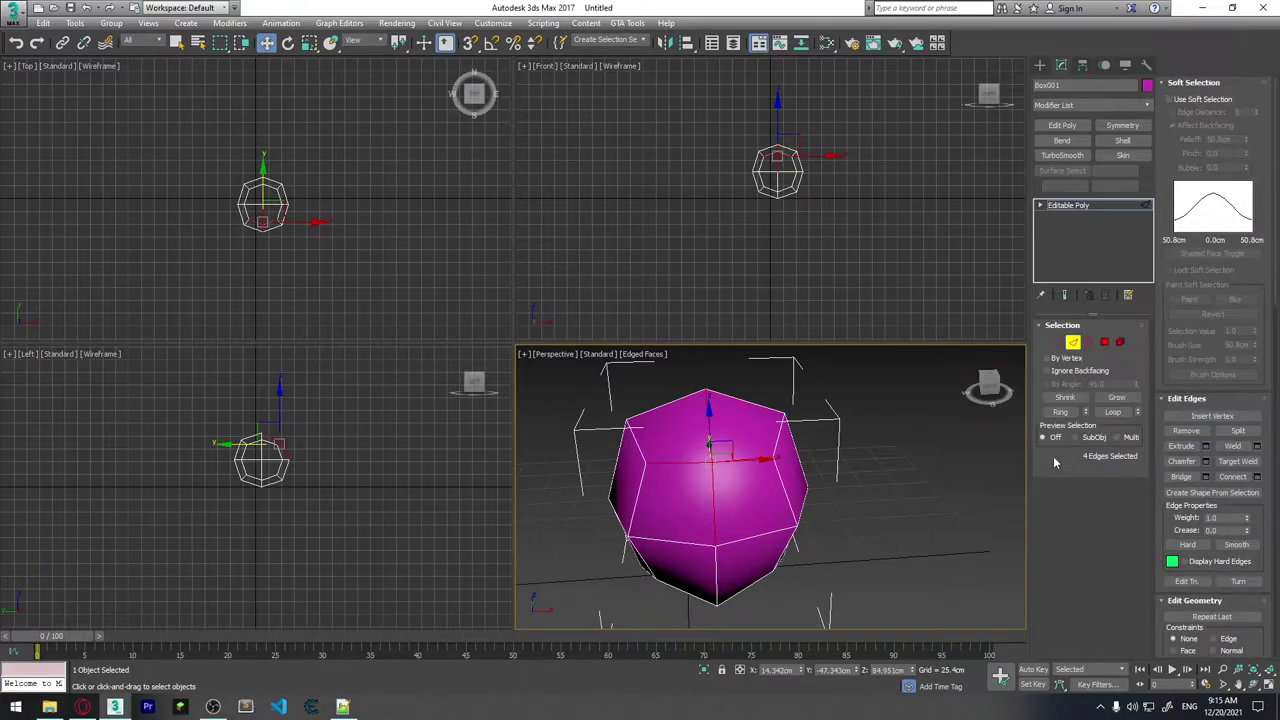
click(1172, 84)
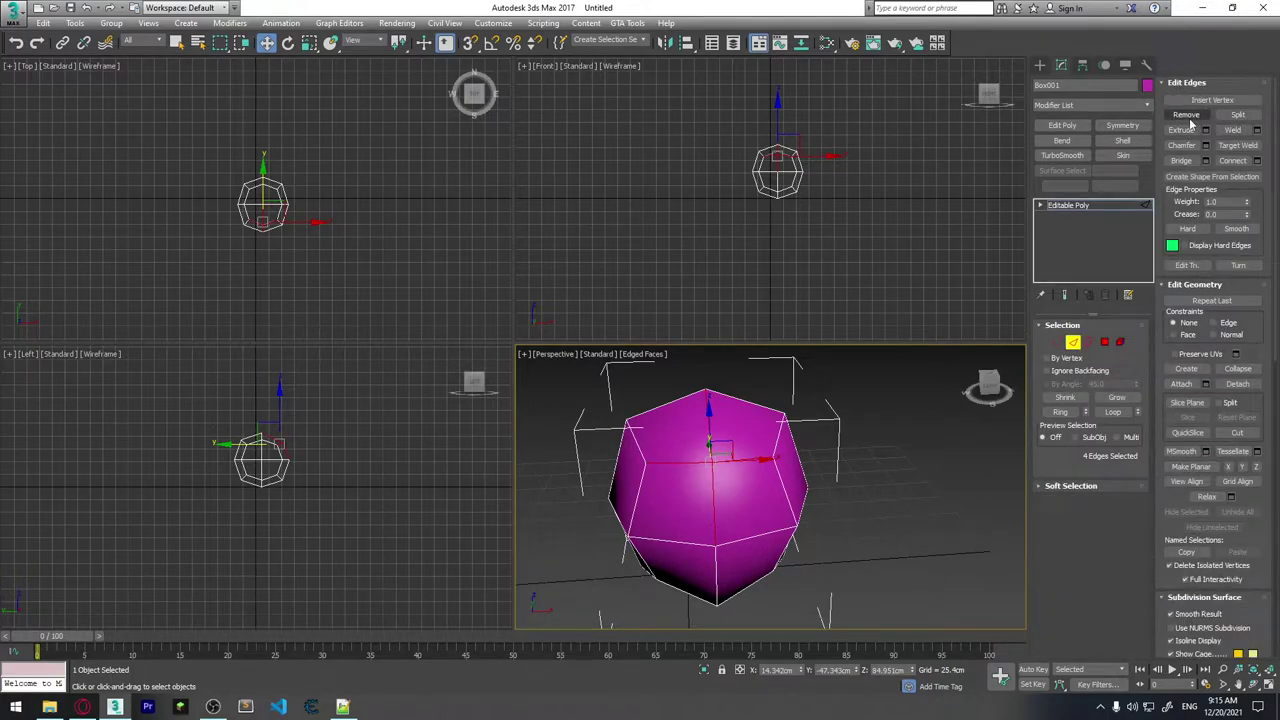
click(903, 547)
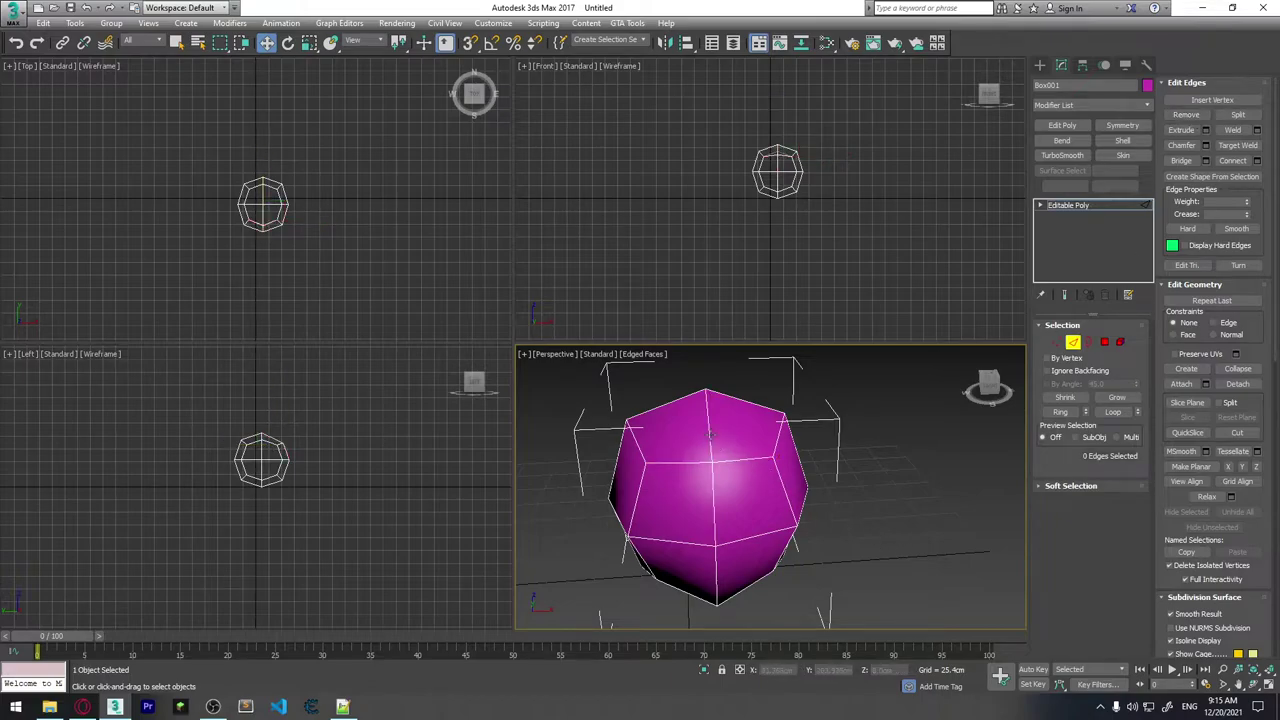
click(708, 404)
alt+middle_drag(725, 455, 710, 430)
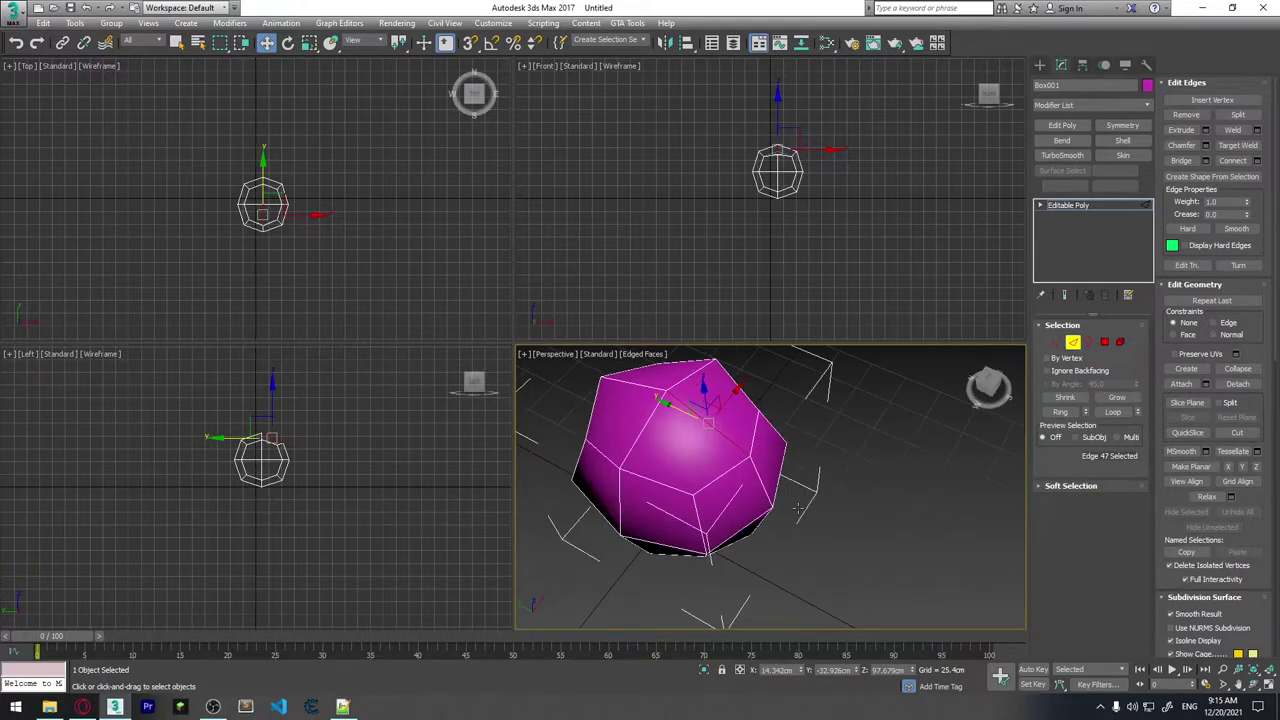
key(Delete)
key(ctrl+z)
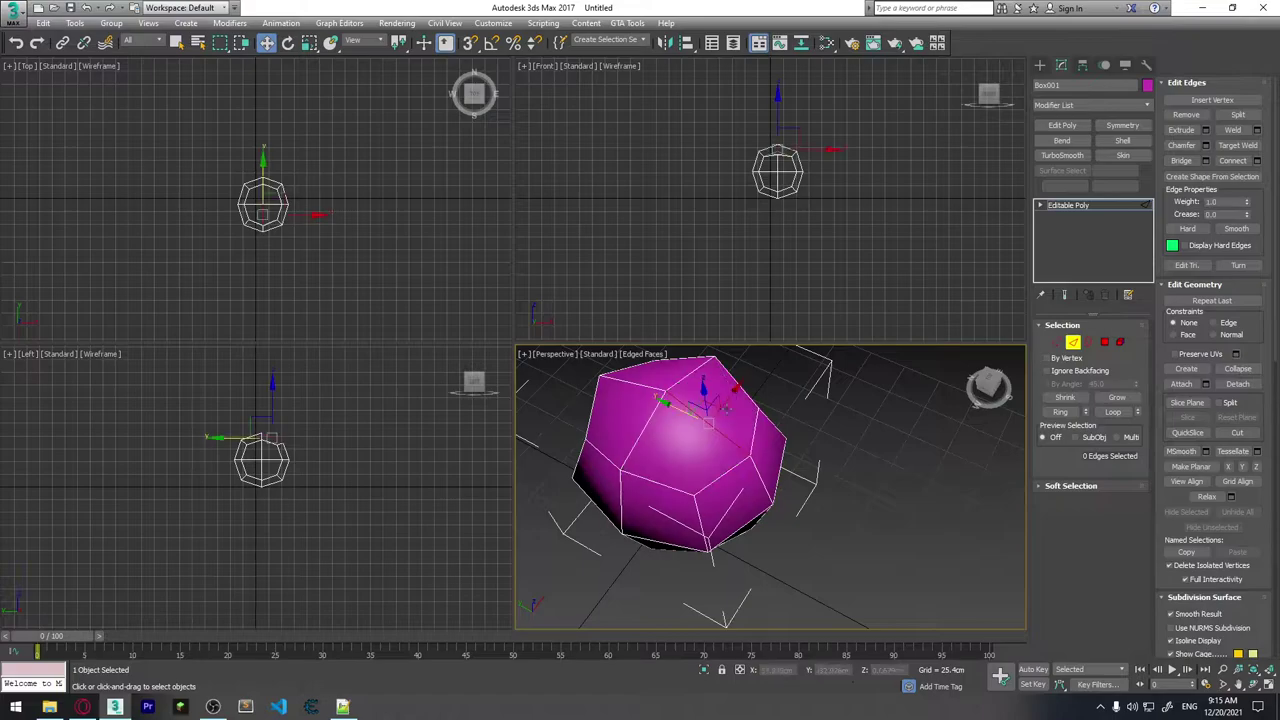
alt+middle_drag(760, 379, 708, 383)
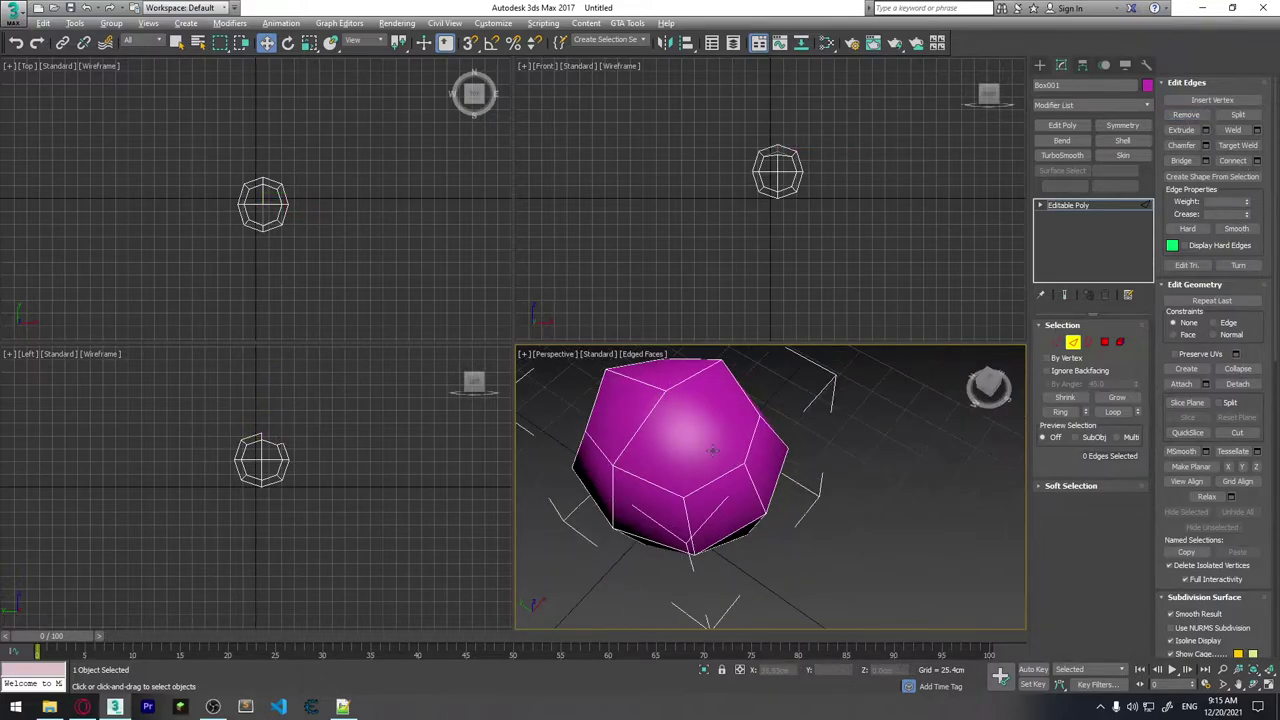
click(708, 382)
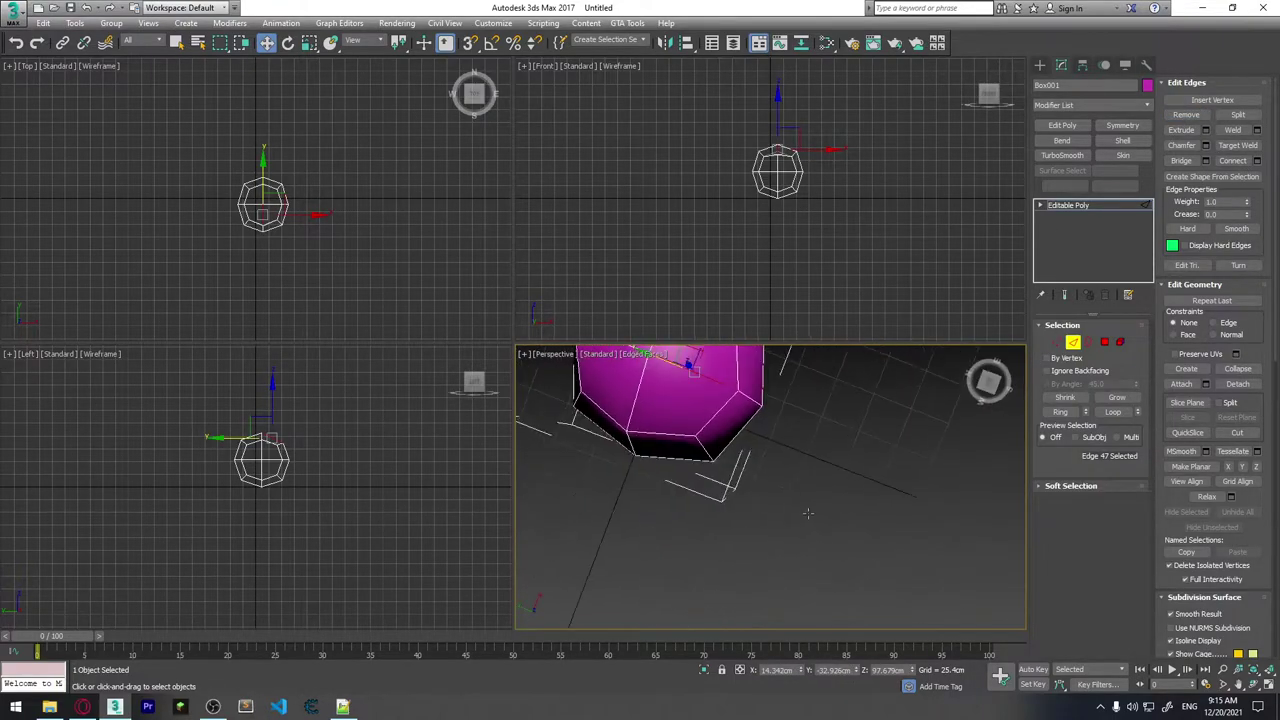
mouse_move(692, 372)
alt+middle_down()
mouse_move(733, 541)
mouse_move(775, 456)
alt+middle_up()
click(733, 541)
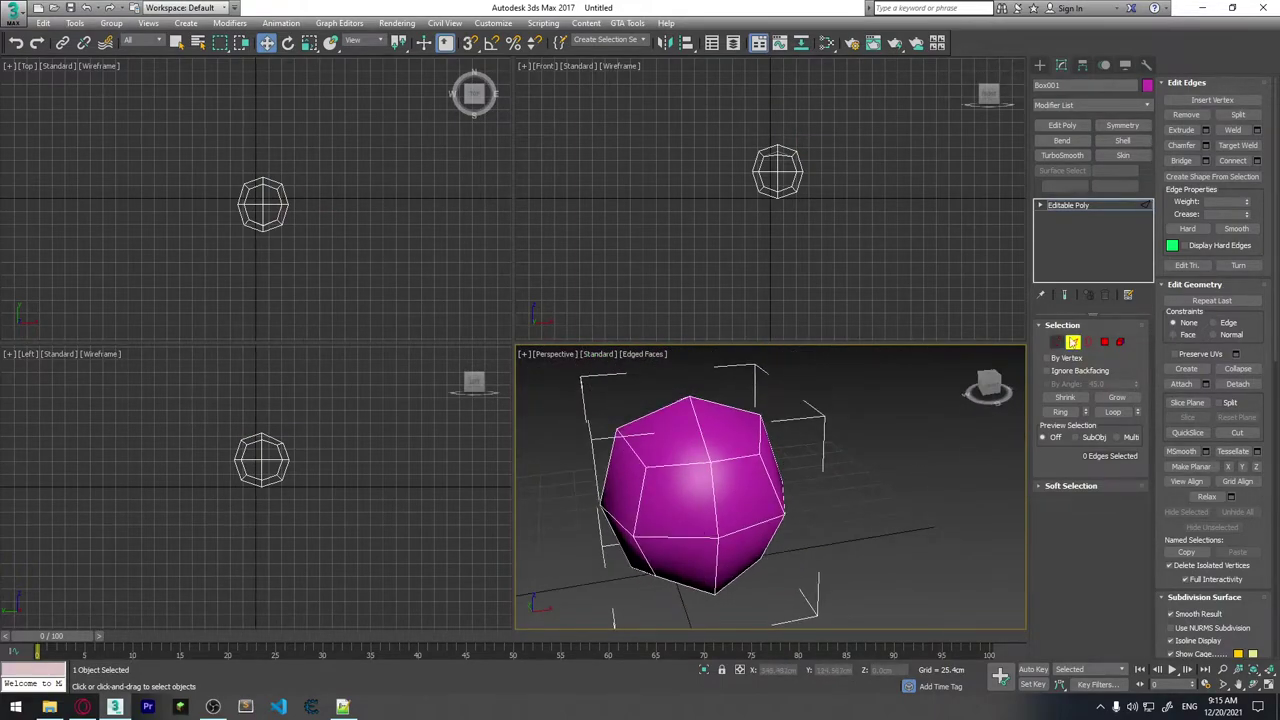
click(1057, 343)
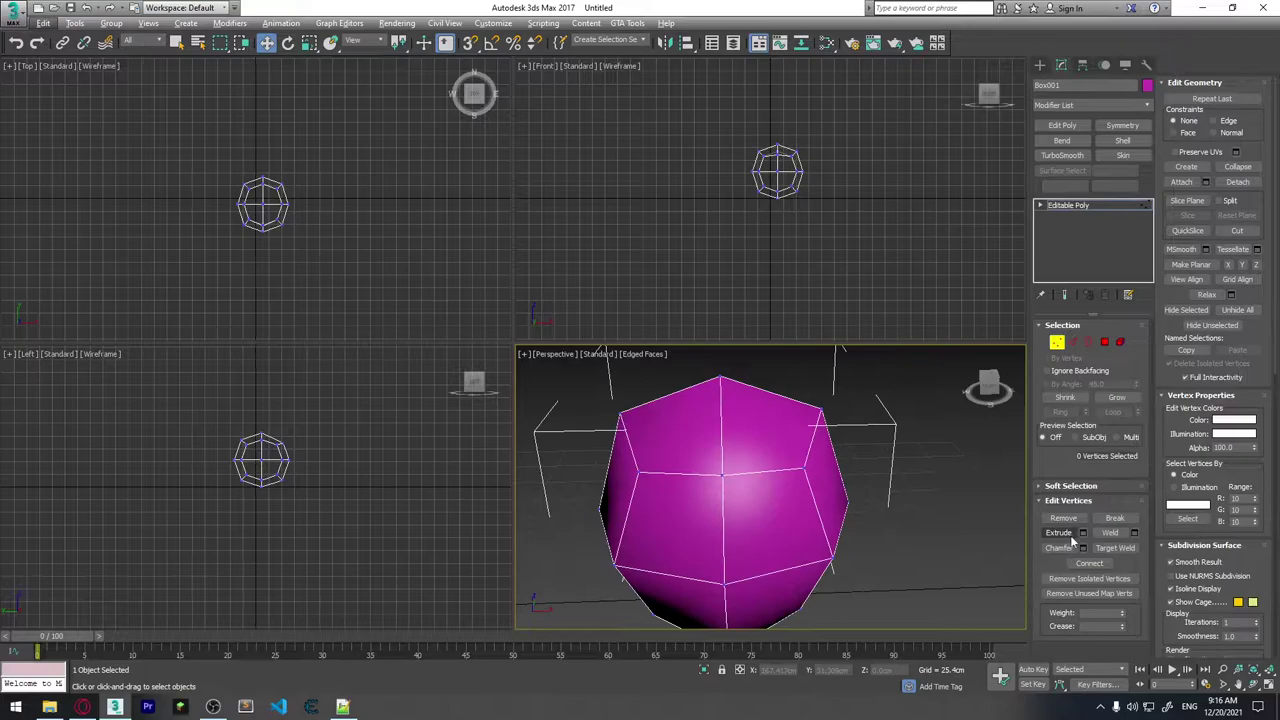
click(721, 475)
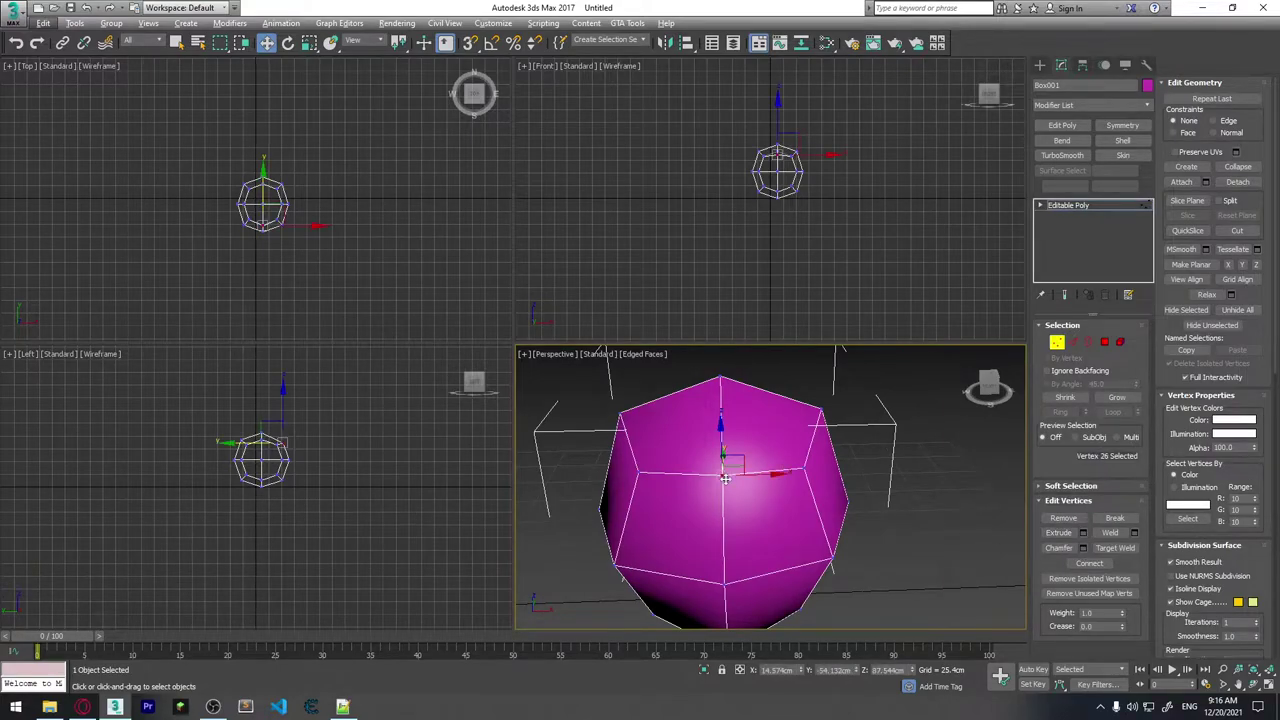
mouse_move(724, 476)
alt+middle_down()
mouse_move(790, 480)
mouse_move(1070, 562)
alt+middle_up()
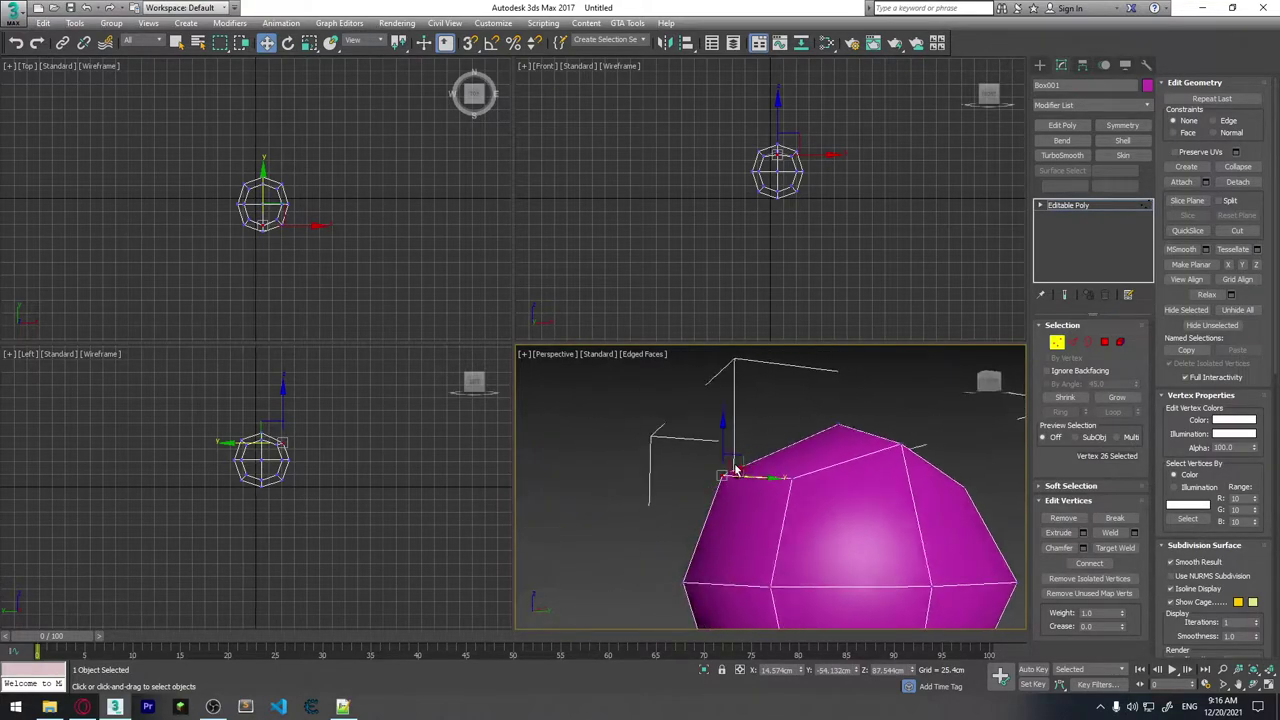
click(1083, 534)
mouse_move(795, 447)
alt+middle_down()
mouse_move(806, 462)
mouse_move(713, 462)
mouse_move(715, 474)
mouse_move(737, 400)
mouse_move(766, 463)
mouse_move(889, 434)
mouse_move(623, 444)
alt+middle_up()
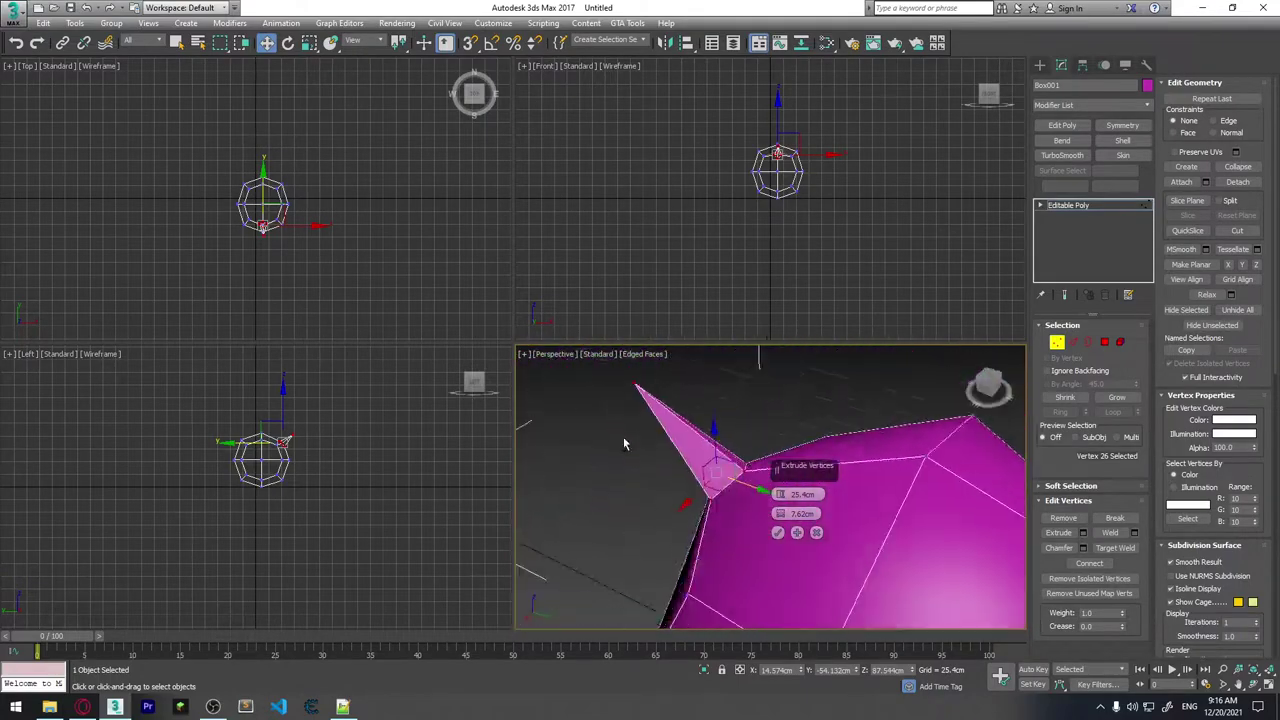
drag(800, 513, 803, 480)
click(816, 532)
mouse_move(830, 520)
alt+middle_down()
mouse_move(843, 500)
mouse_move(881, 505)
mouse_move(851, 457)
alt+middle_up()
ctrl+click(854, 487)
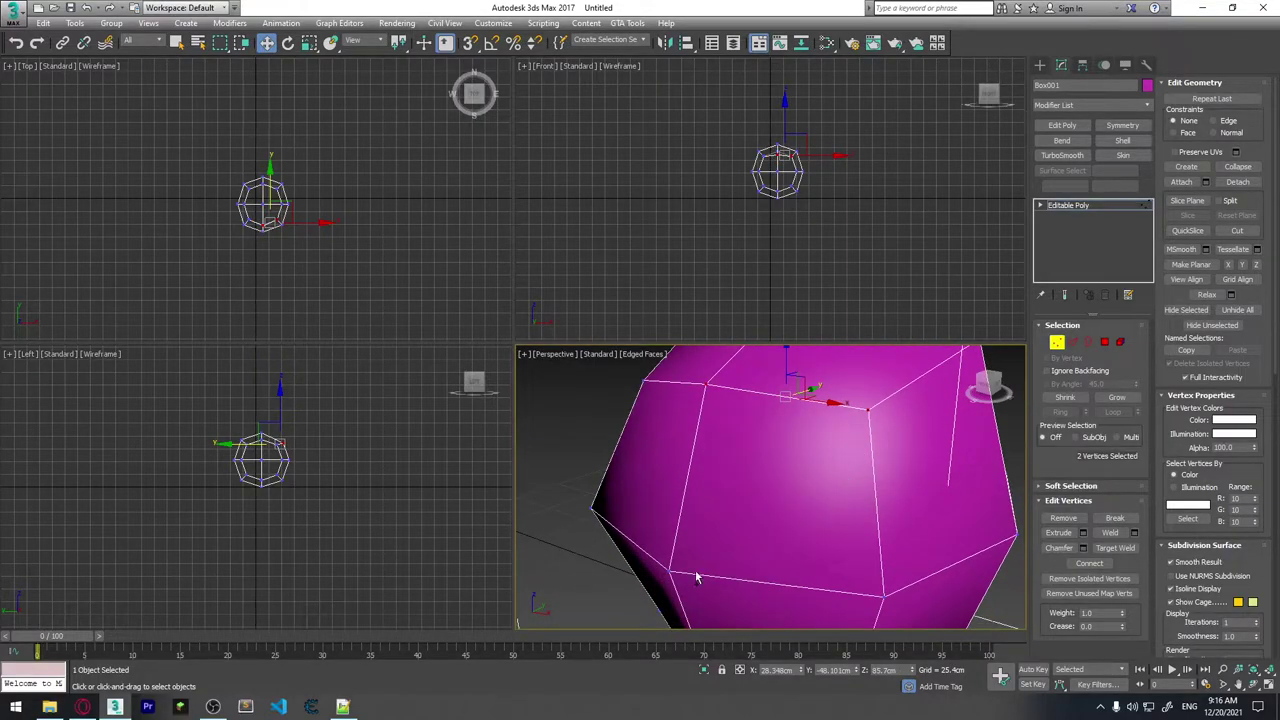
ctrl+click(668, 572)
ctrl+click(884, 596)
mouse_move(884, 596)
alt+middle_down()
mouse_move(836, 556)
mouse_move(832, 525)
alt+middle_up()
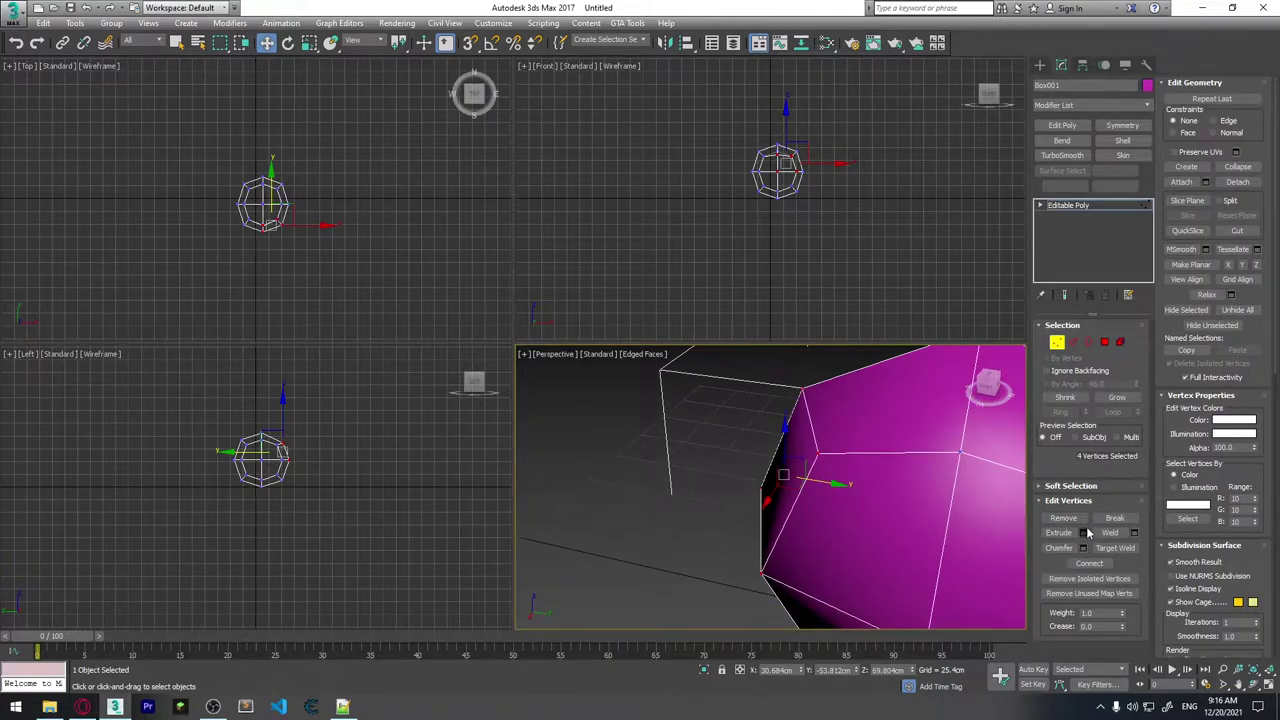
click(1082, 532)
mouse_move(854, 486)
alt+middle_down()
mouse_move(939, 481)
mouse_move(833, 512)
mouse_move(790, 500)
alt+middle_up()
scroll(939, 481, down, 3)
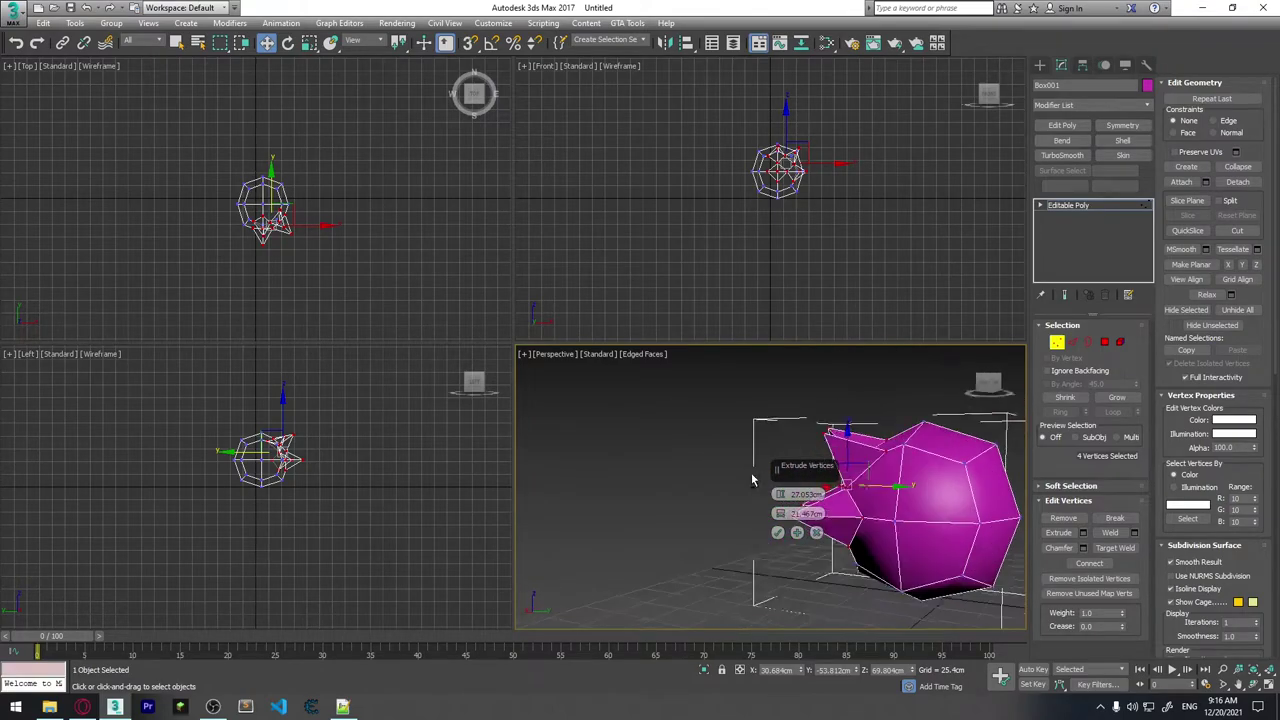
click(1060, 521)
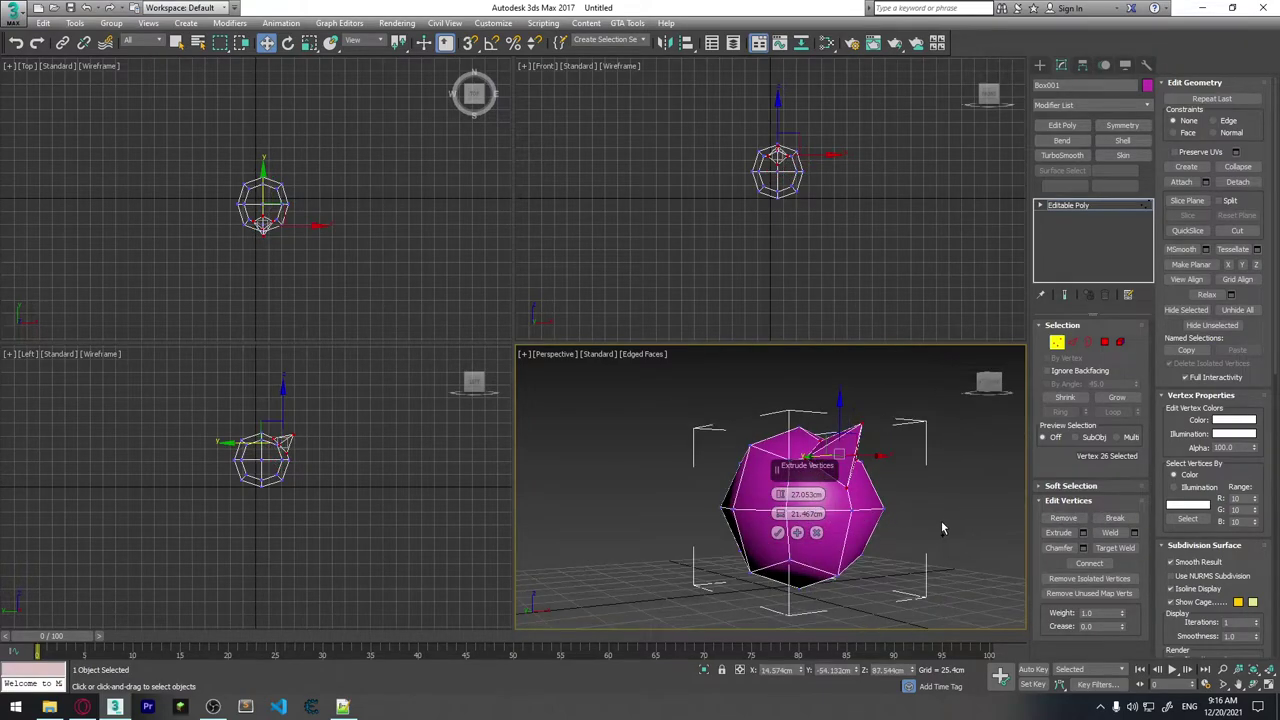
click(838, 518)
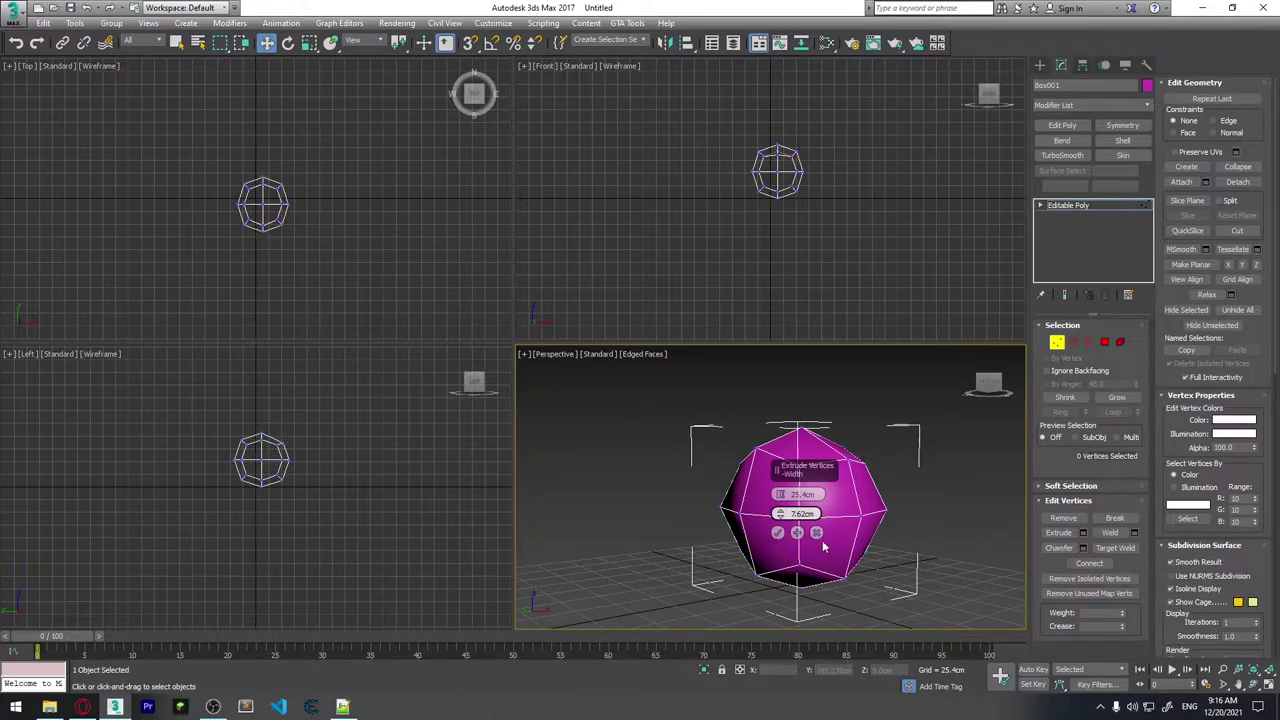
Try extruding the selected vertices into spikes, inspect the spiky ball, then cancel the extrusion.
click(816, 533)
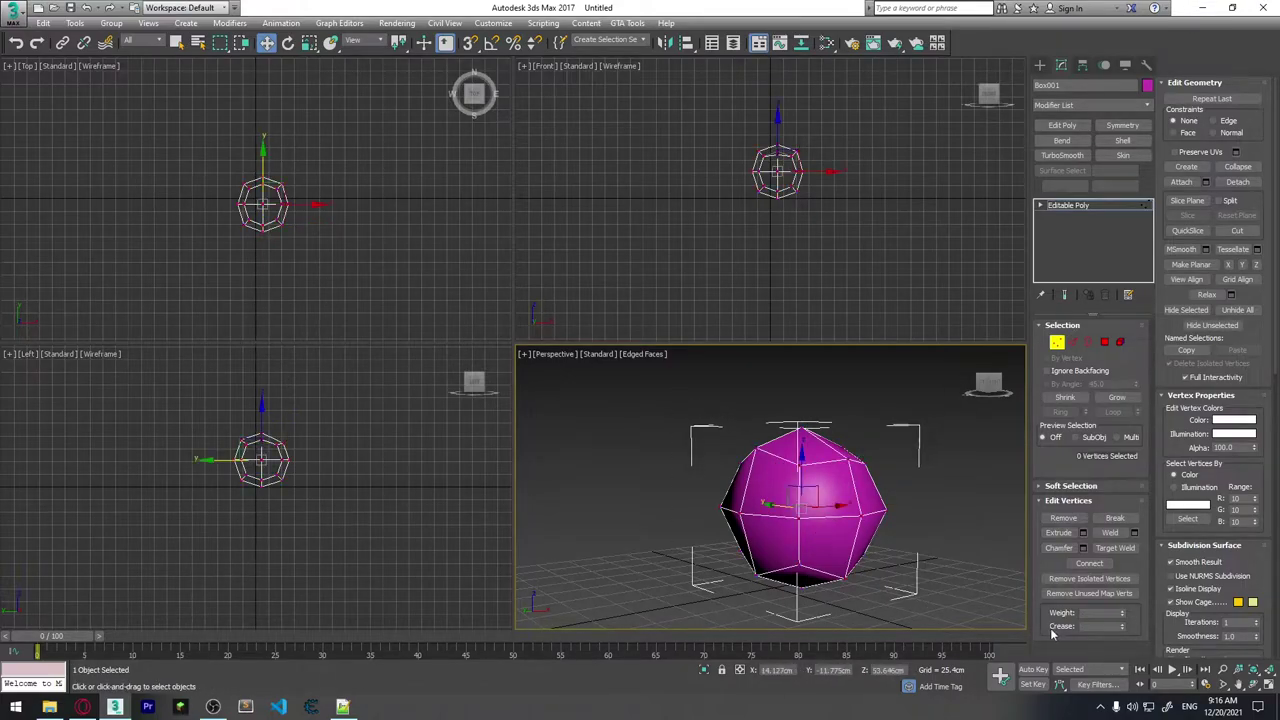
click(1083, 532)
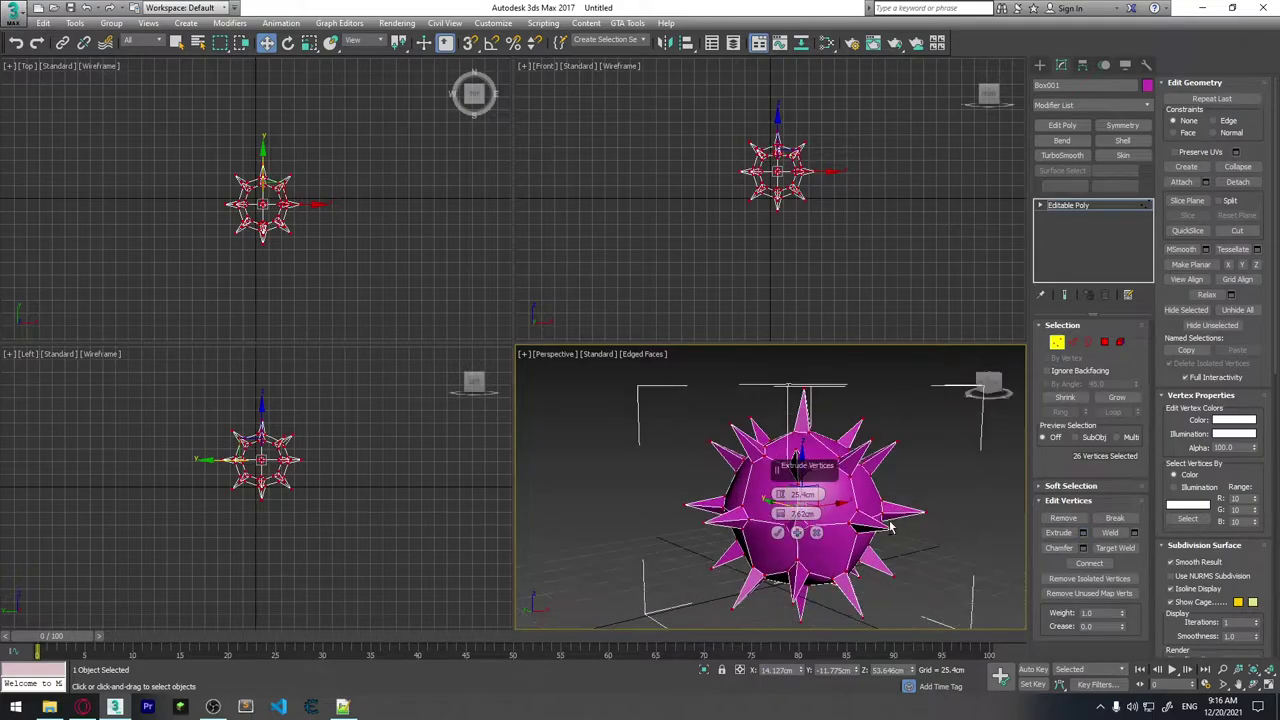
alt+middle_drag(860, 540, 1035, 503)
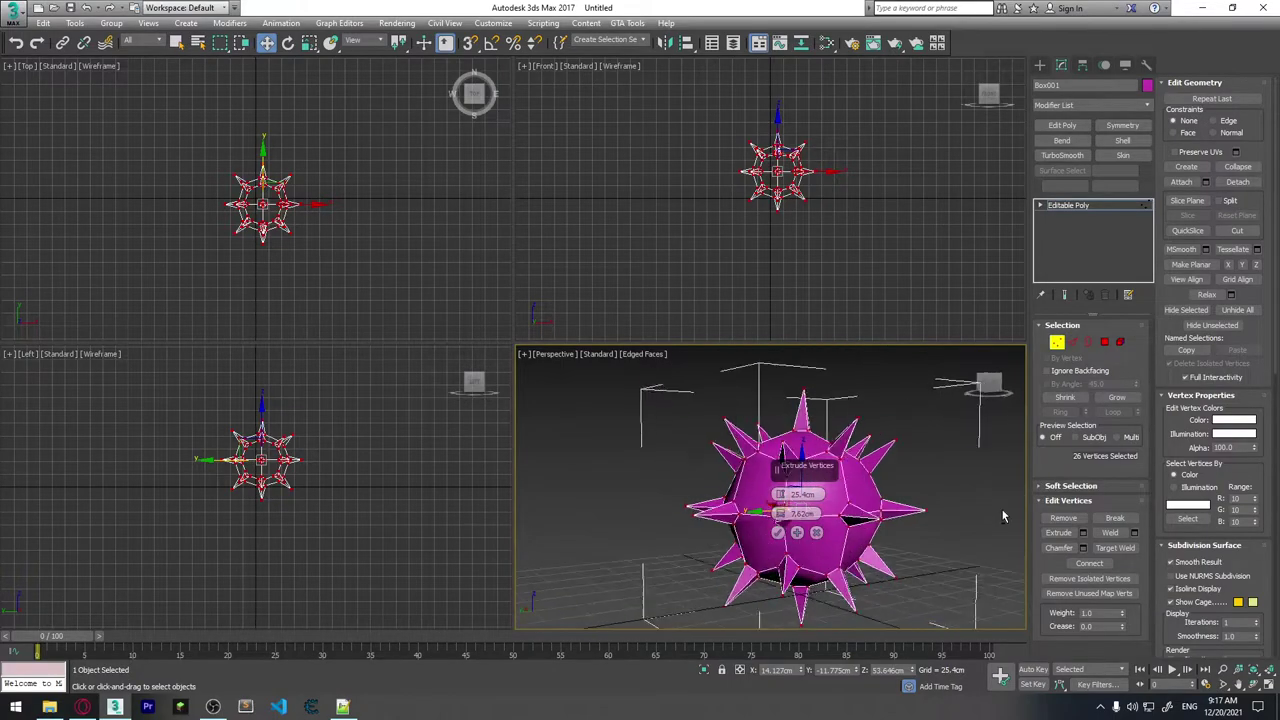
alt+middle_drag(1035, 503, 965, 478)
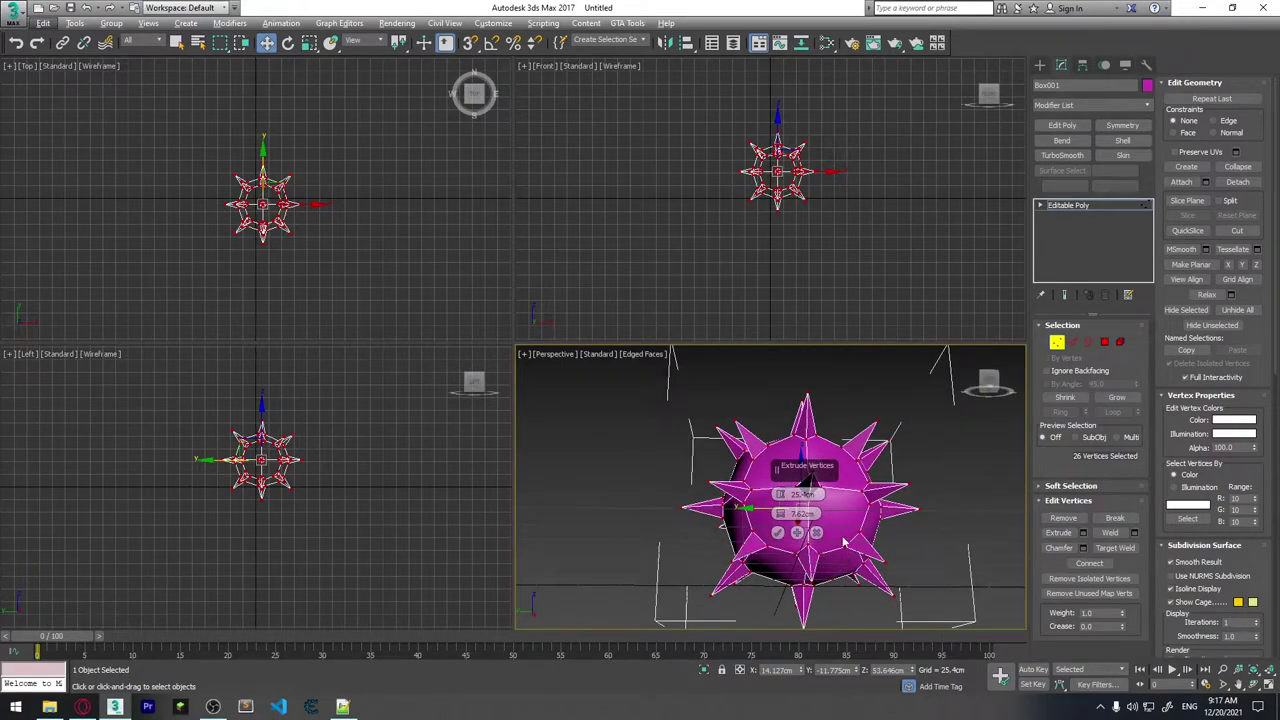
click(816, 532)
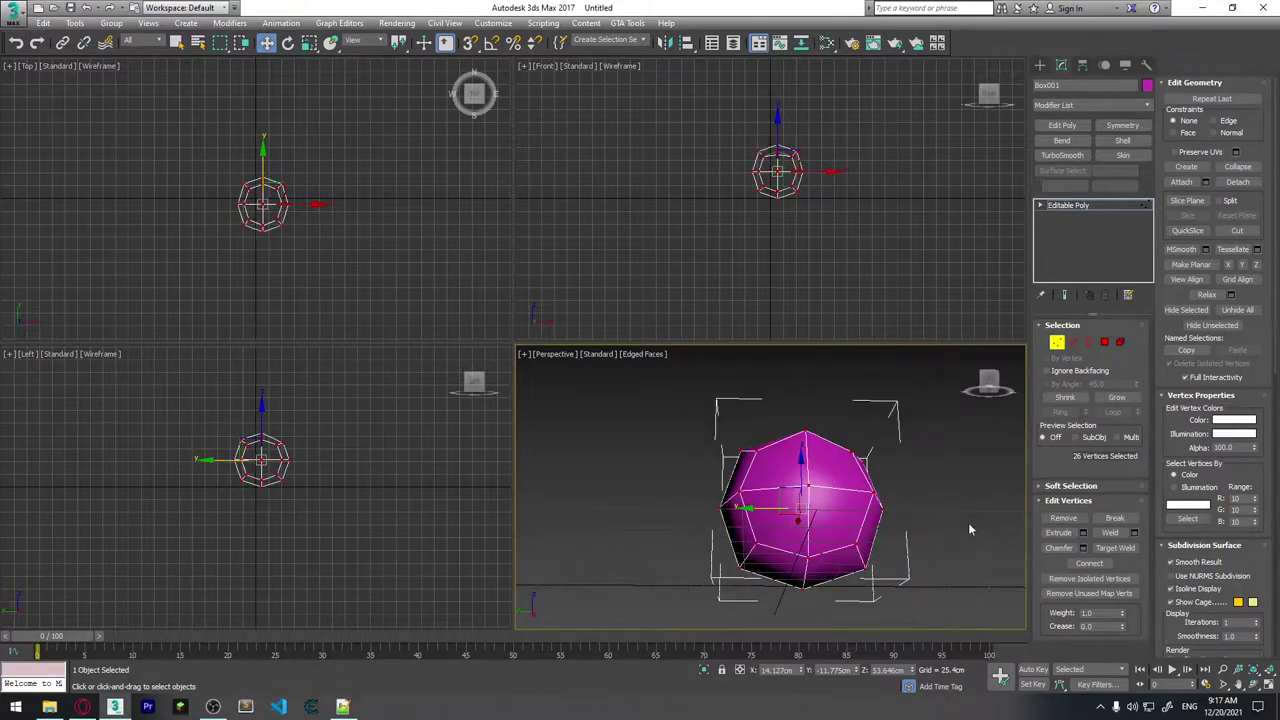
Select a top vertex plus a neighbouring vertex and bring up the Weld settings.
alt+middle_drag(885, 484, 808, 531)
scroll(808, 531, up, 5)
mouse_move(851, 463)
alt+middle_down()
mouse_move(798, 429)
mouse_move(808, 441)
alt+middle_up()
click(807, 376)
mouse_move(769, 498)
alt+middle_down()
mouse_move(878, 451)
mouse_move(864, 503)
mouse_move(908, 531)
alt+middle_up()
ctrl+click(871, 477)
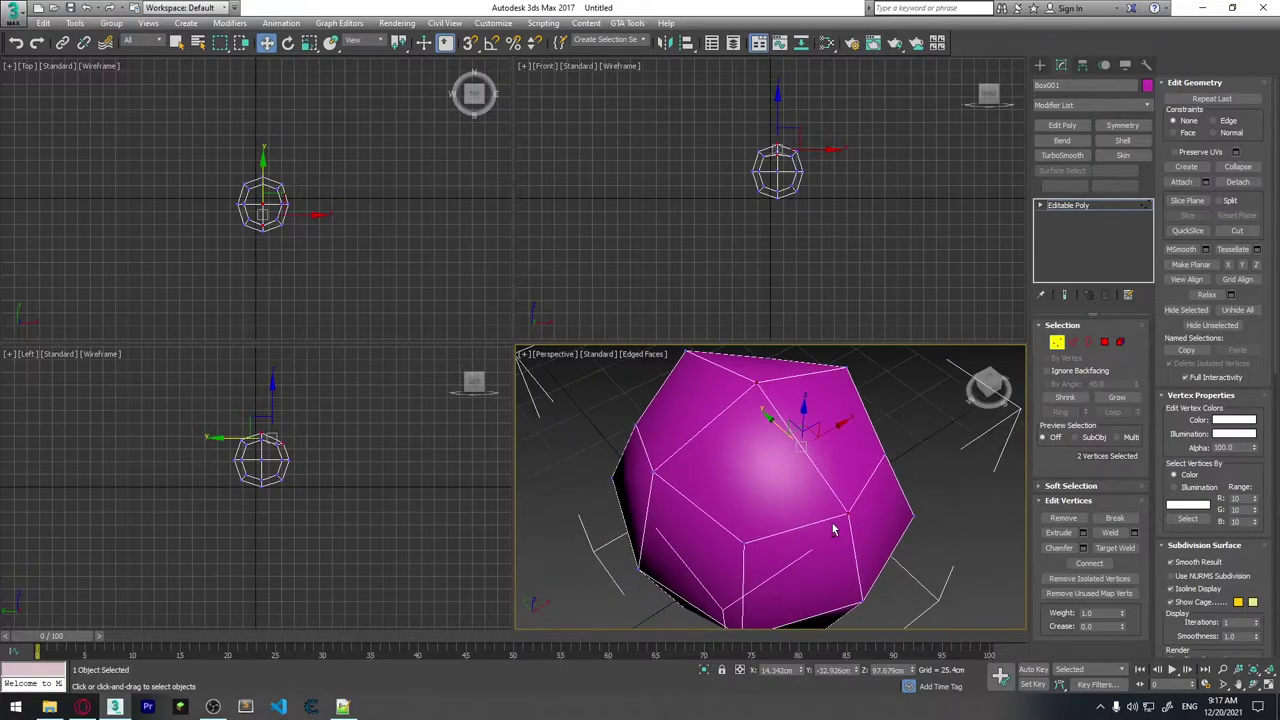
click(1134, 533)
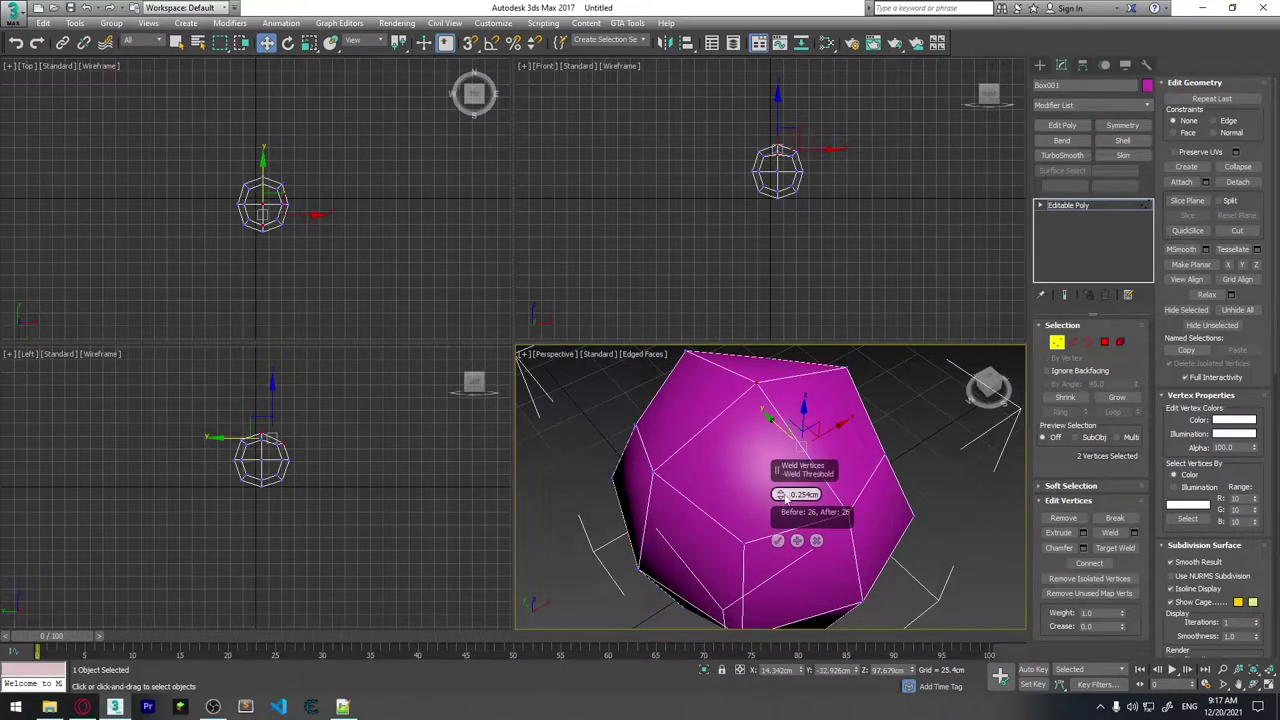
Raise the weld threshold to merge the vertices, finish the weld, and clear the selection.
drag(782, 461, 782, 416)
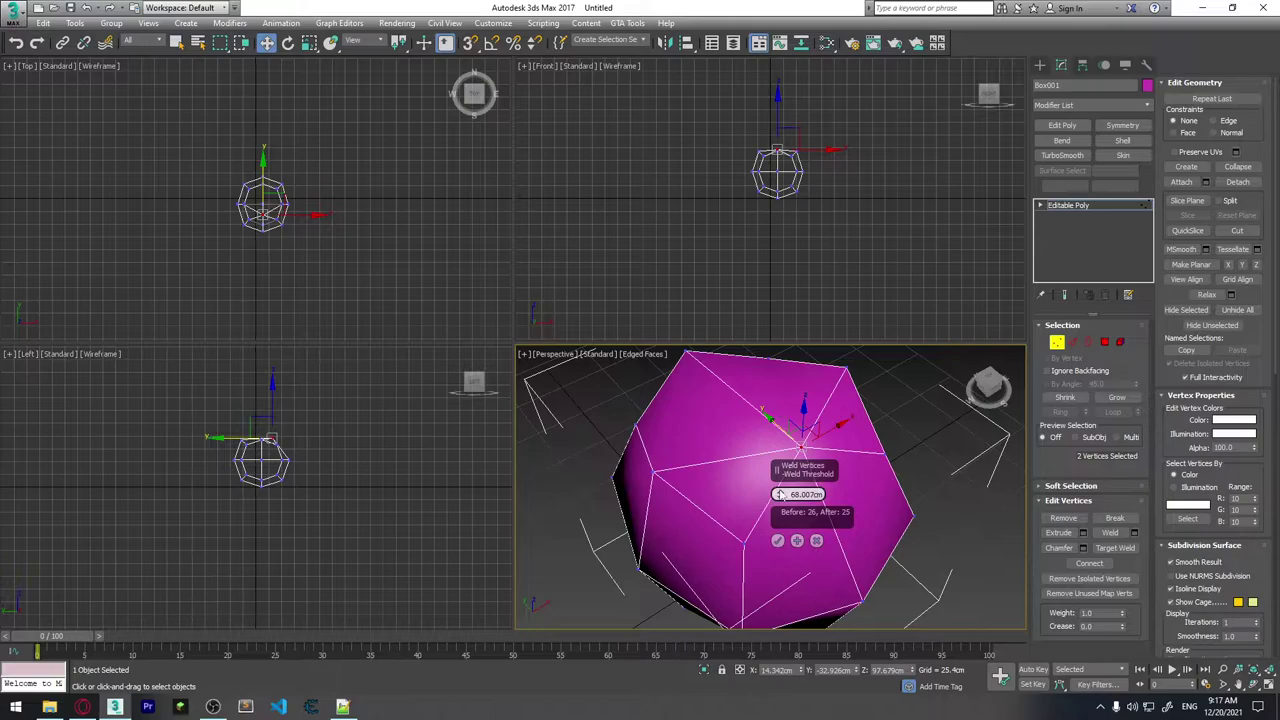
click(816, 541)
click(941, 556)
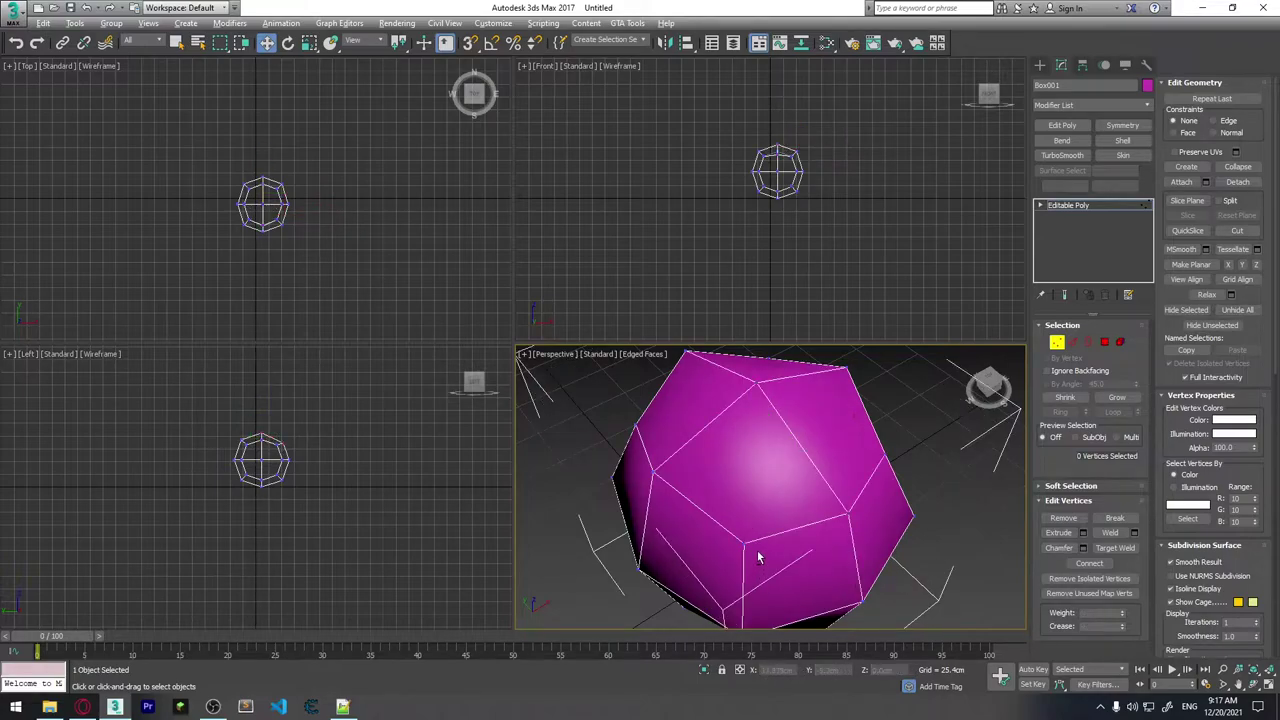
mouse_move(760, 558)
alt+middle_down()
mouse_move(817, 500)
mouse_move(840, 568)
mouse_move(830, 550)
alt+middle_up()
Select the top vertex and a nearby vertex, and scale the pair together.
click(757, 433)
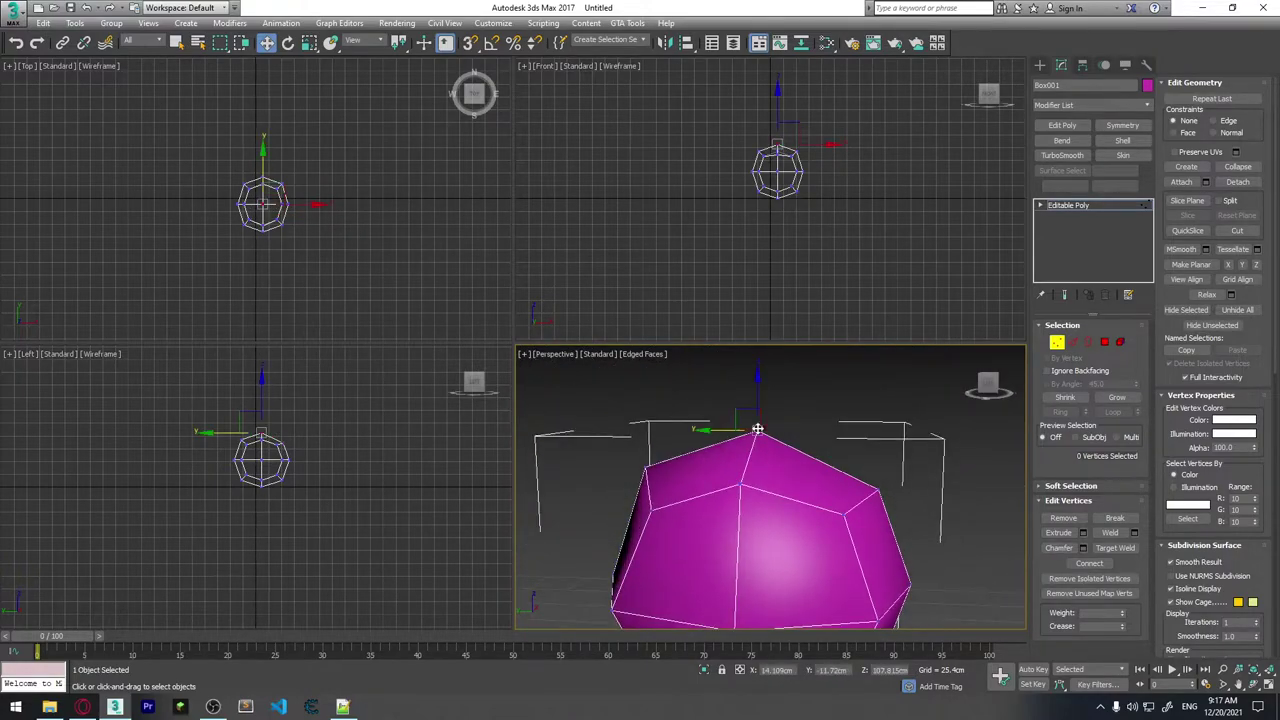
ctrl+click(876, 490)
alt+middle_drag(857, 503, 843, 523)
key(r)
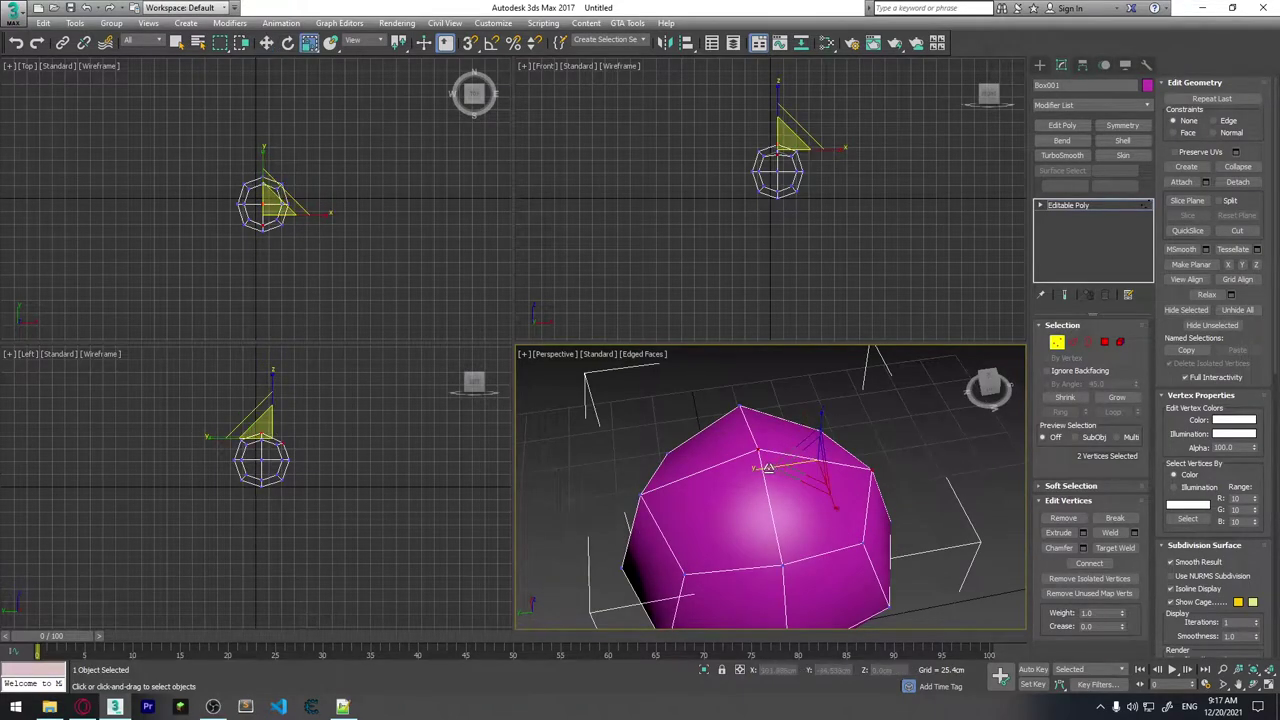
drag(830, 440, 845, 460)
alt+middle_drag(845, 460, 850, 420)
Retry the weld, resetting and raising the threshold until the count reads 25, then cancel it.
click(1134, 533)
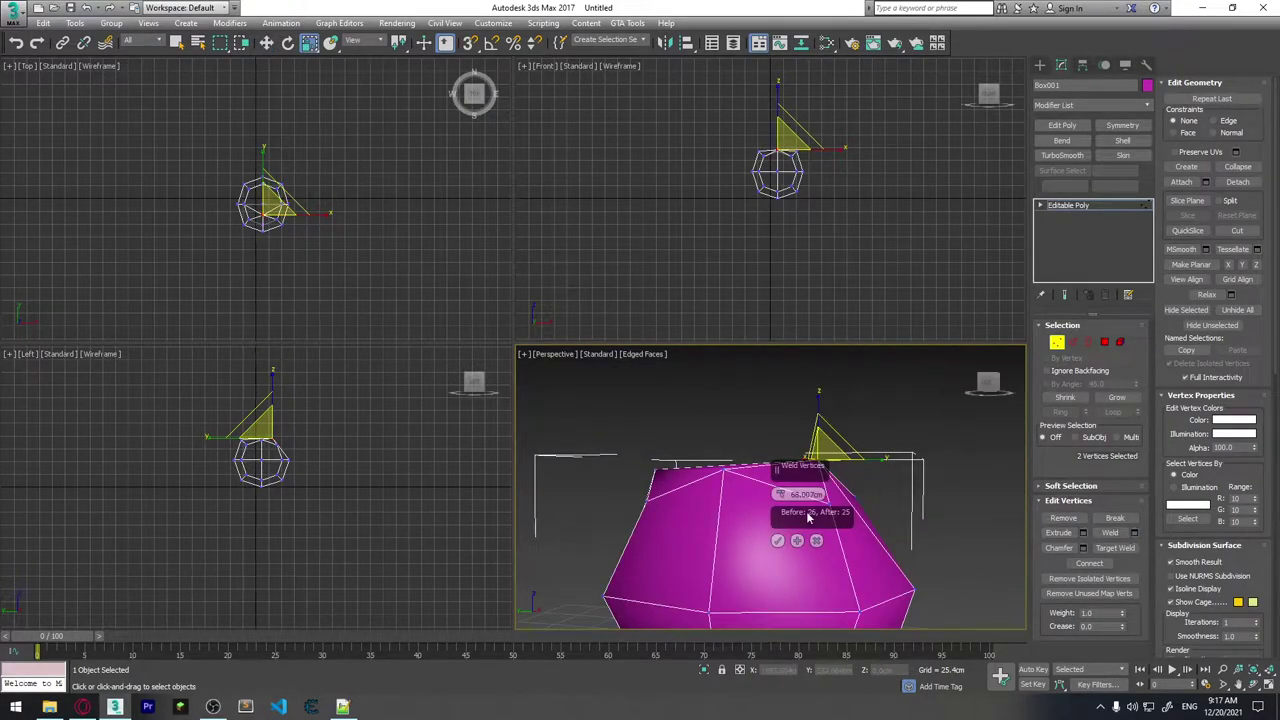
right_click(780, 494)
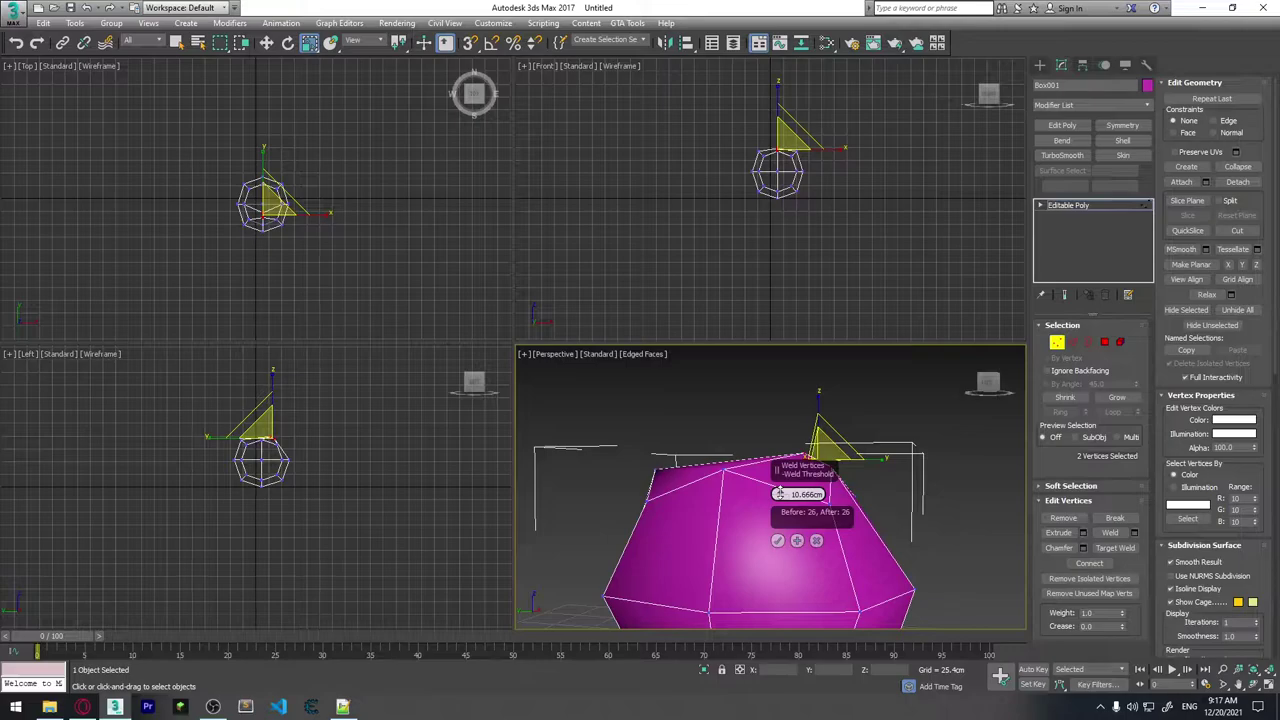
drag(779, 494, 779, 480)
mouse_move(779, 480)
alt+middle_down()
mouse_move(789, 469)
mouse_move(782, 490)
alt+middle_up()
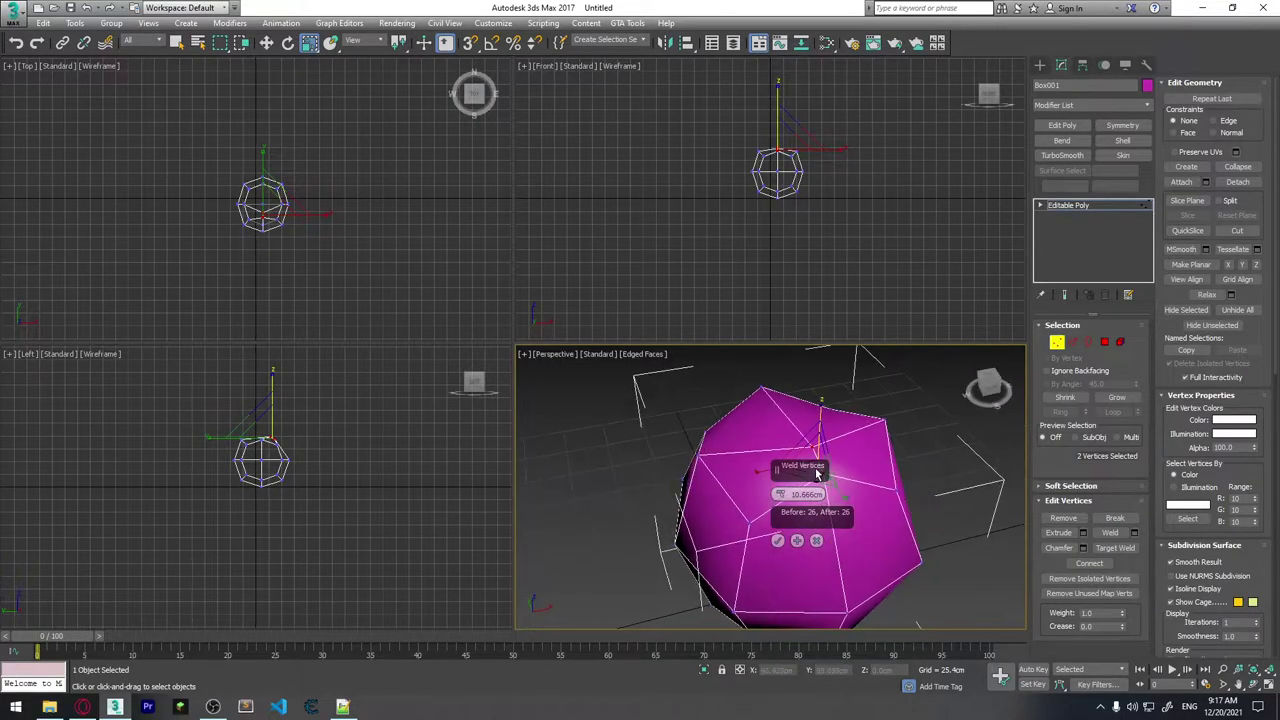
drag(779, 497, 779, 495)
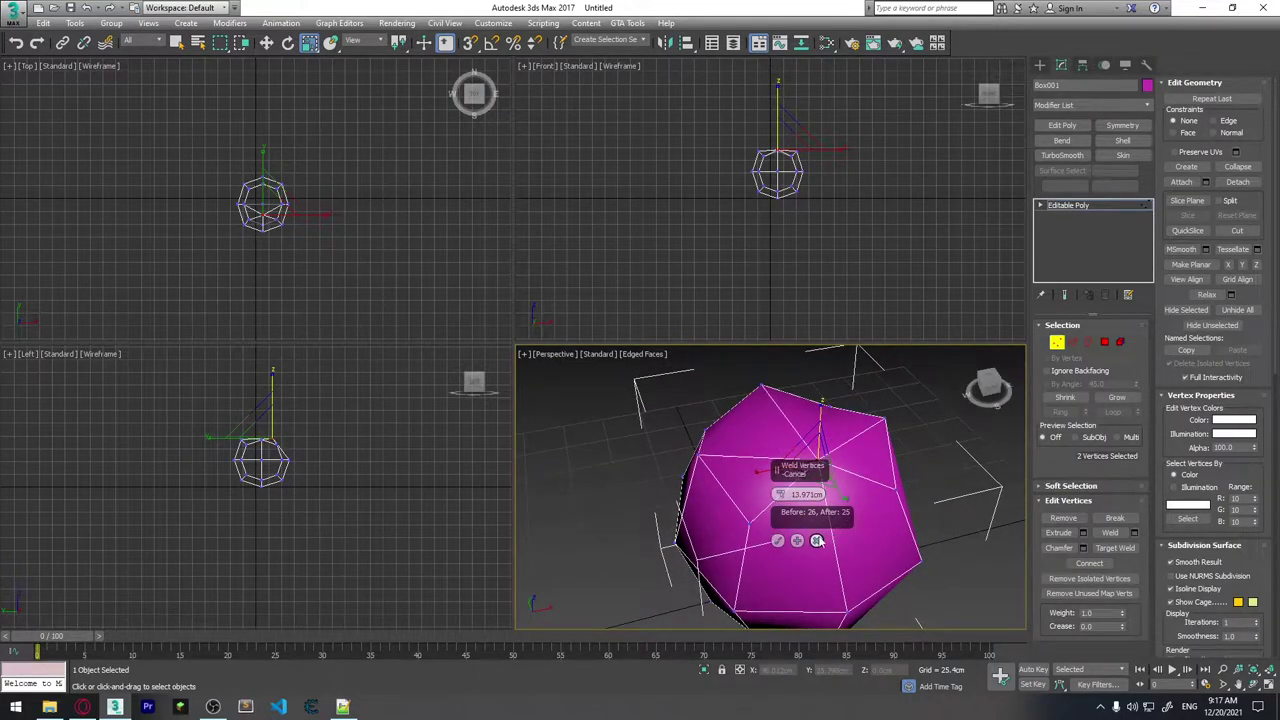
click(816, 540)
Clear the vertex selection and bring up the vertex Chamfer settings.
click(965, 508)
alt+middle_drag(965, 508, 903, 523)
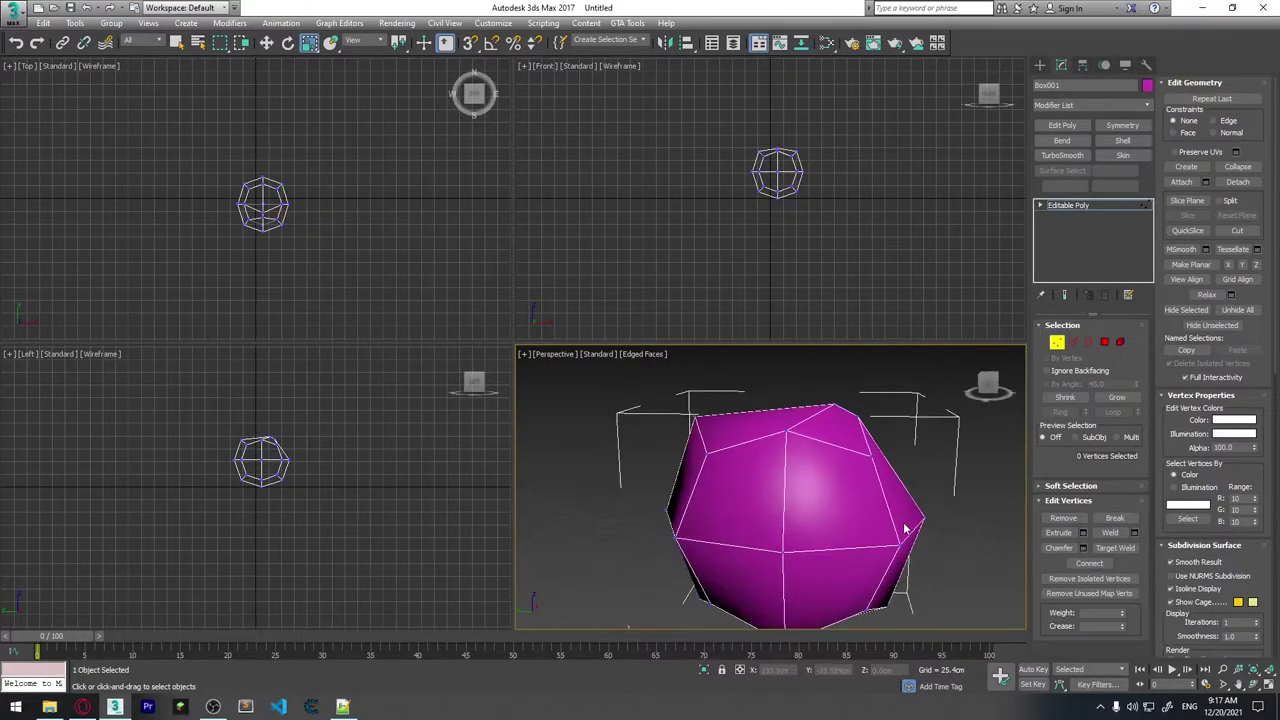
click(1082, 548)
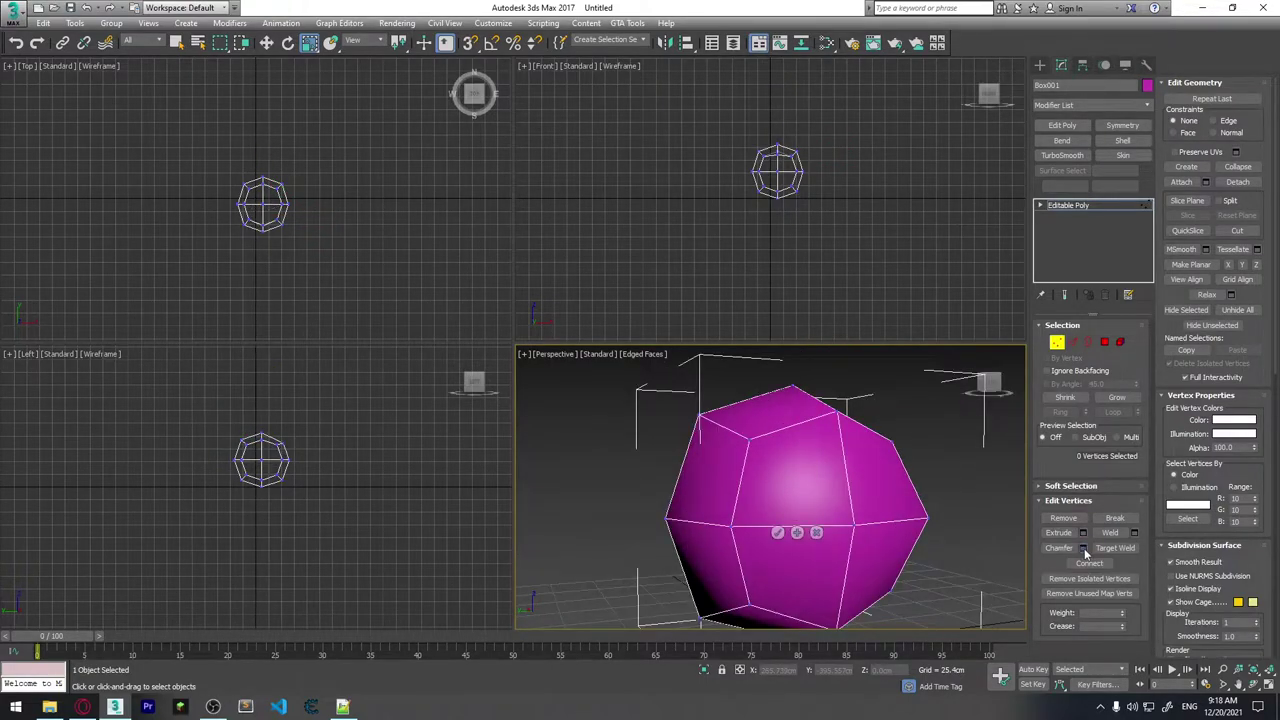
Select two vertices, zoom in on the 2.54cm chamfer preview, then dismiss it and reframe the ball.
alt+middle_drag(830, 470, 815, 455)
click(800, 437)
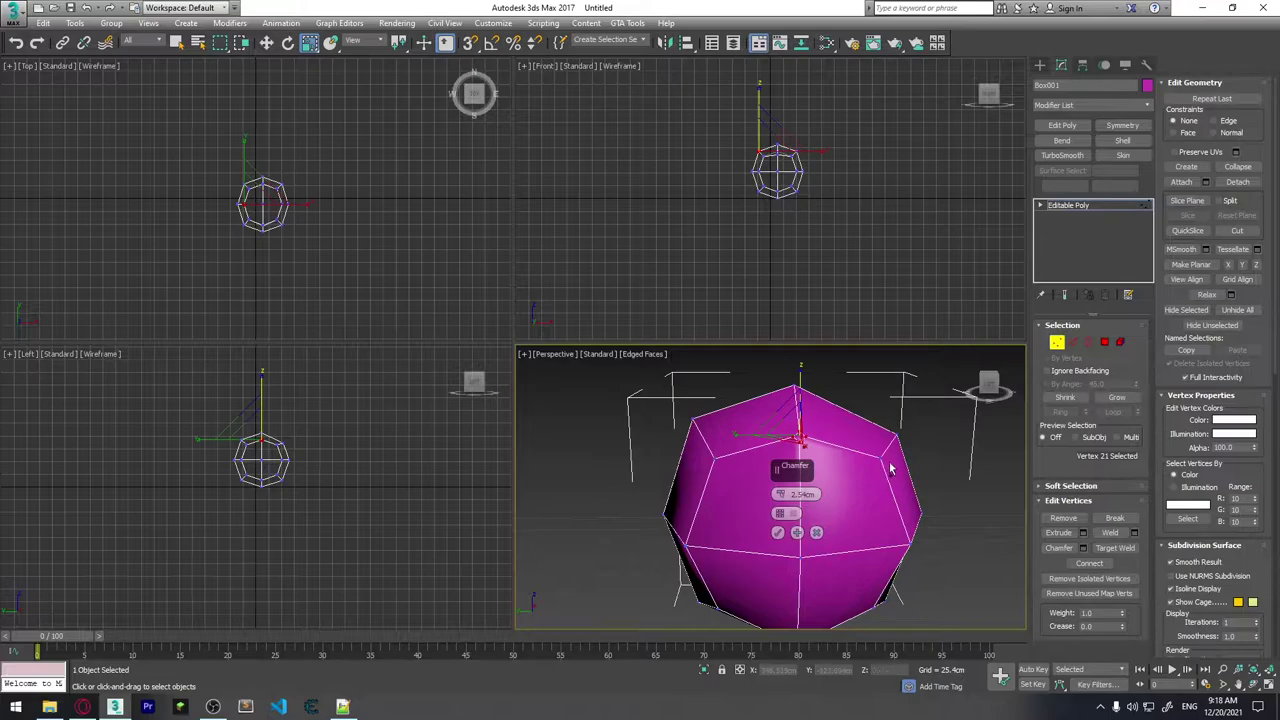
ctrl+click(886, 459)
alt+middle_drag(851, 505, 817, 527)
scroll(817, 527, up, 3)
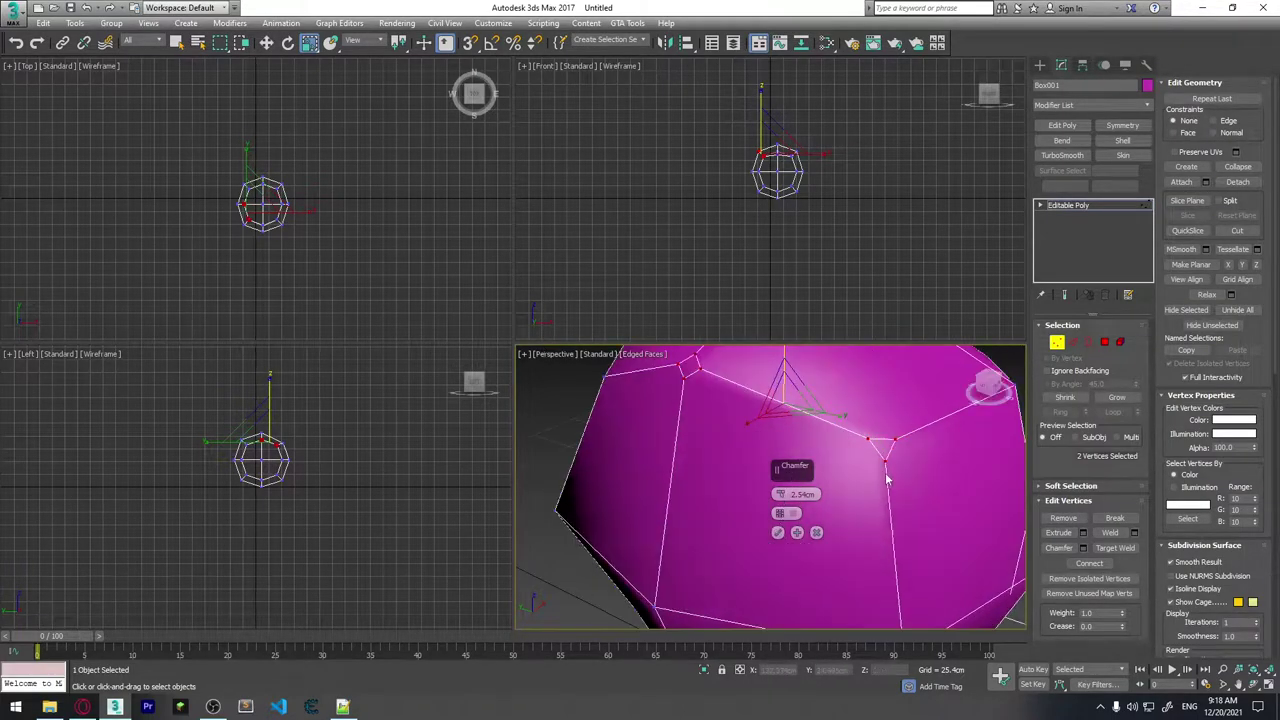
scroll(880, 480, up, 2)
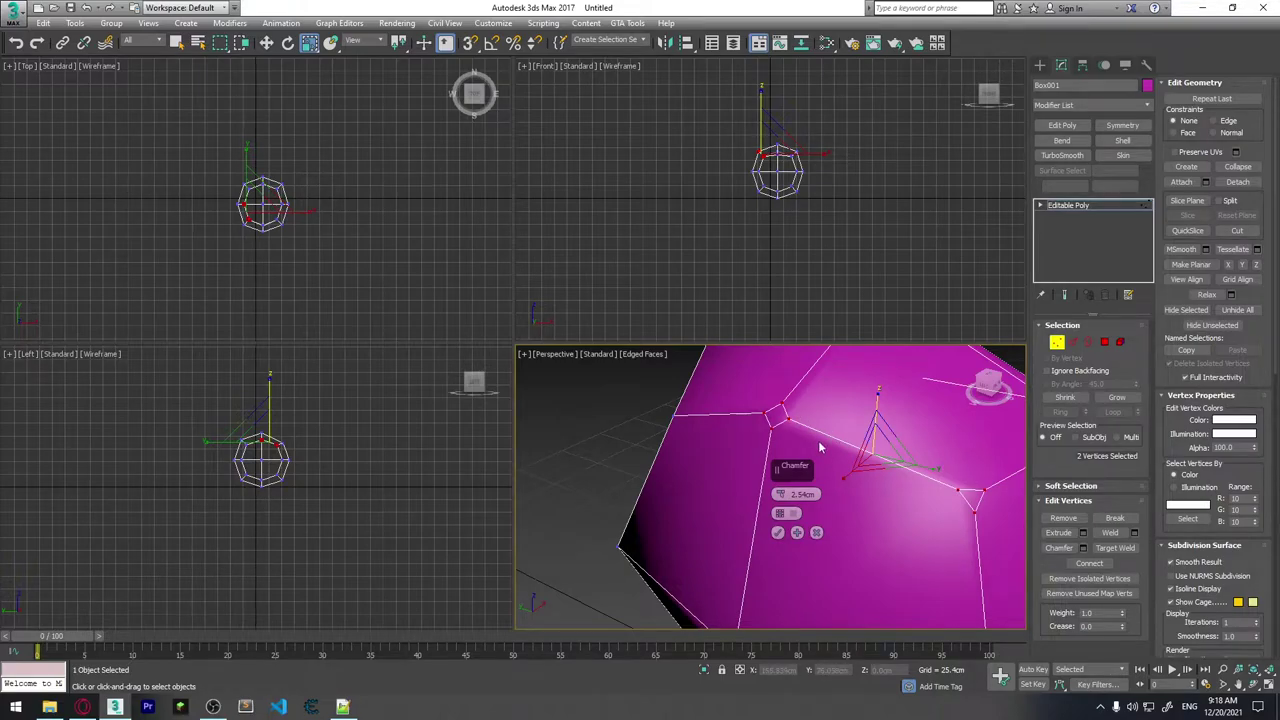
key(Escape)
key(shift+z)
key(shift+z)
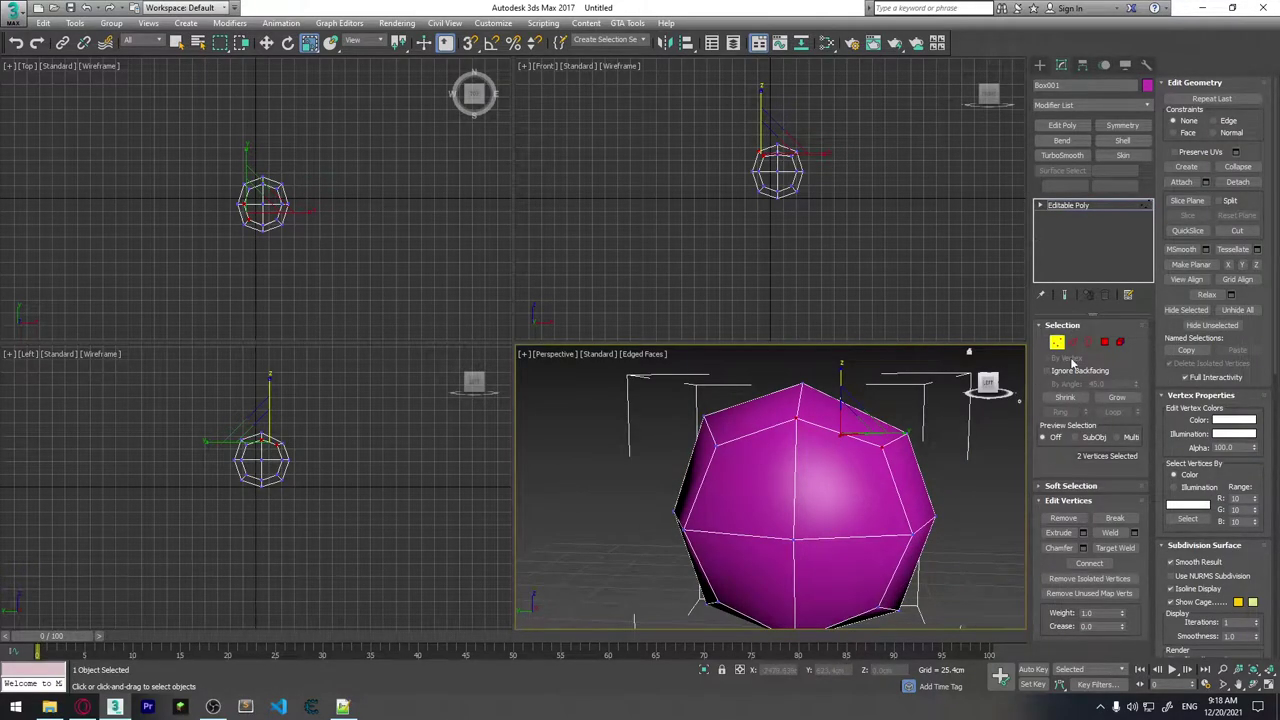
Add a TurboSmooth modifier, then drop back to the Editable Poly's vertex level.
click(1062, 155)
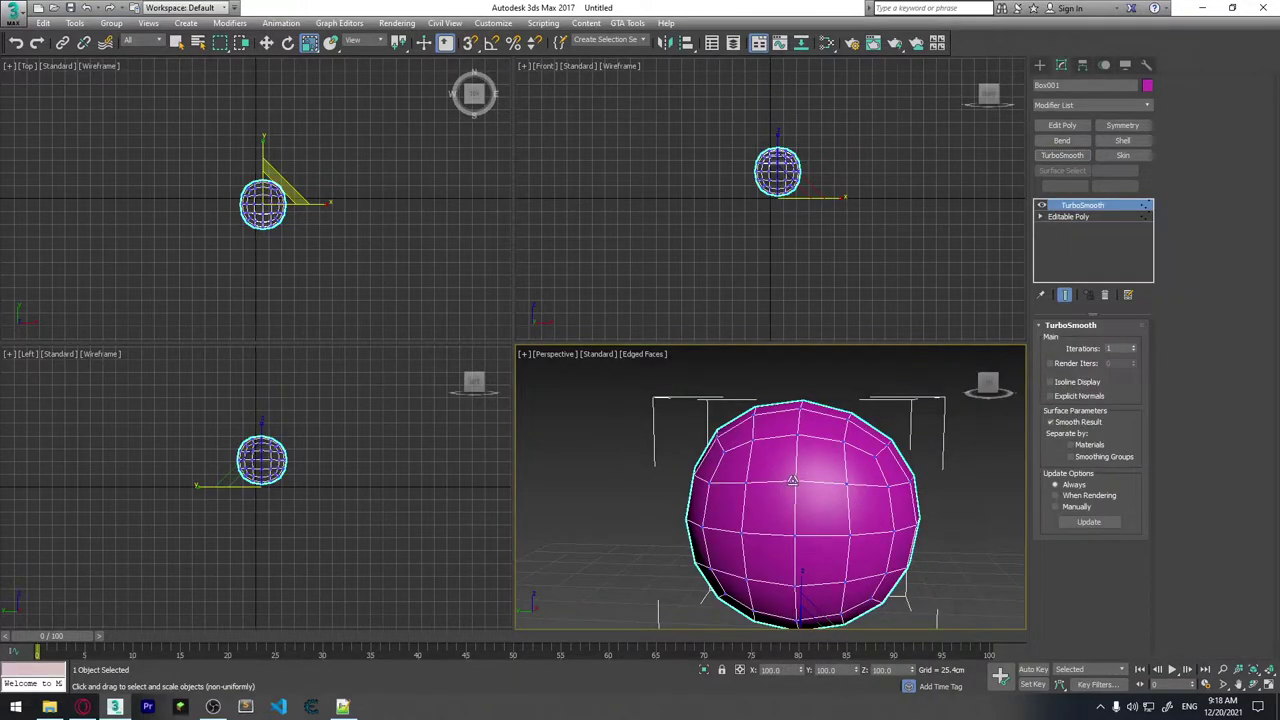
click(1088, 217)
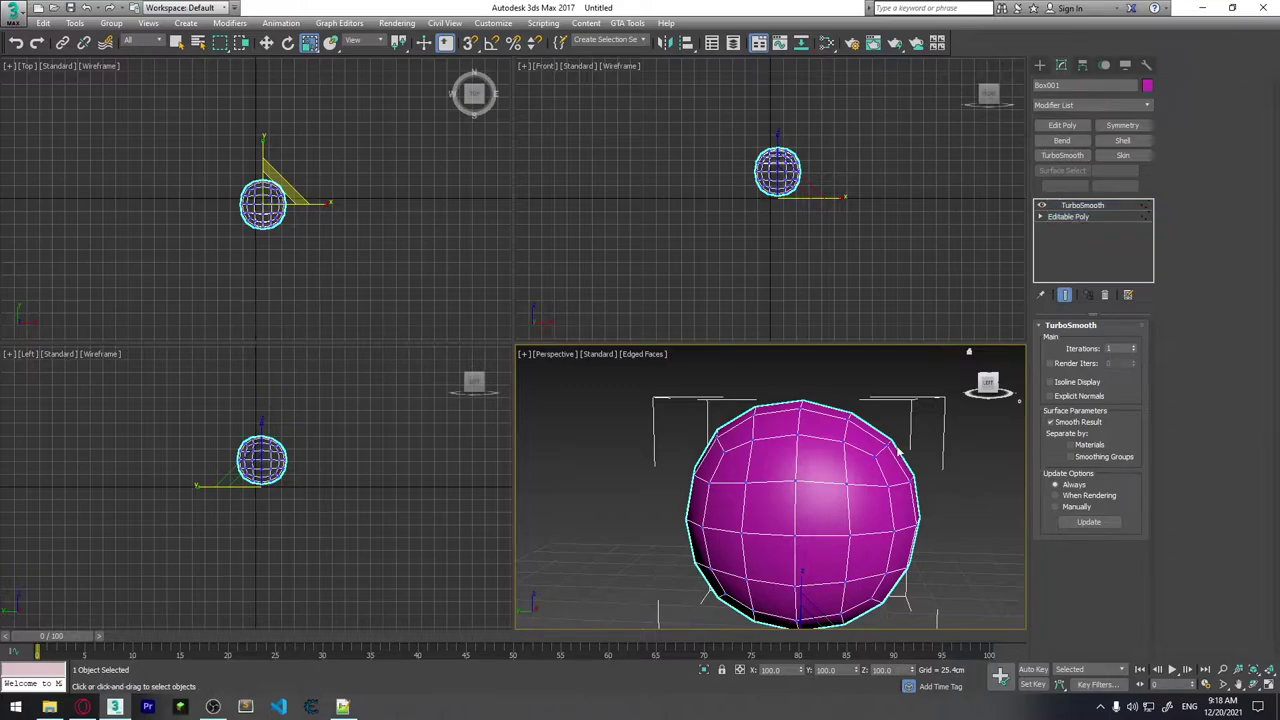
click(1075, 217)
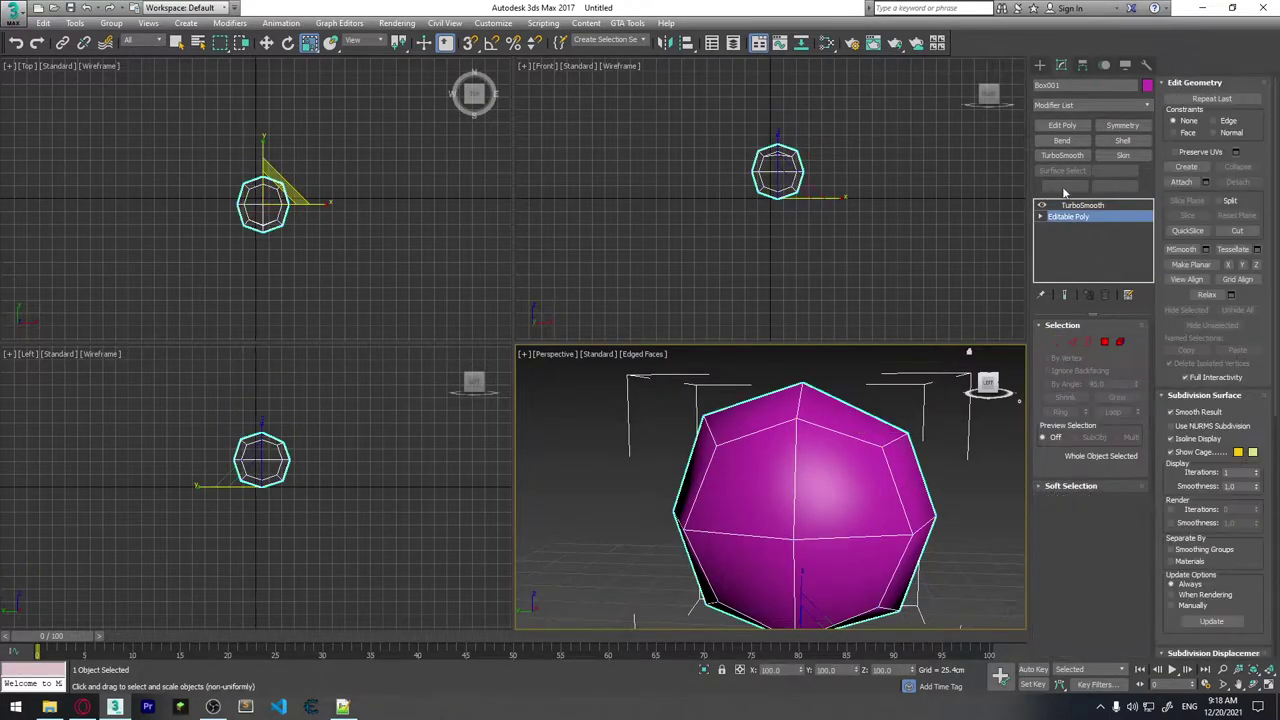
click(1080, 205)
click(1078, 217)
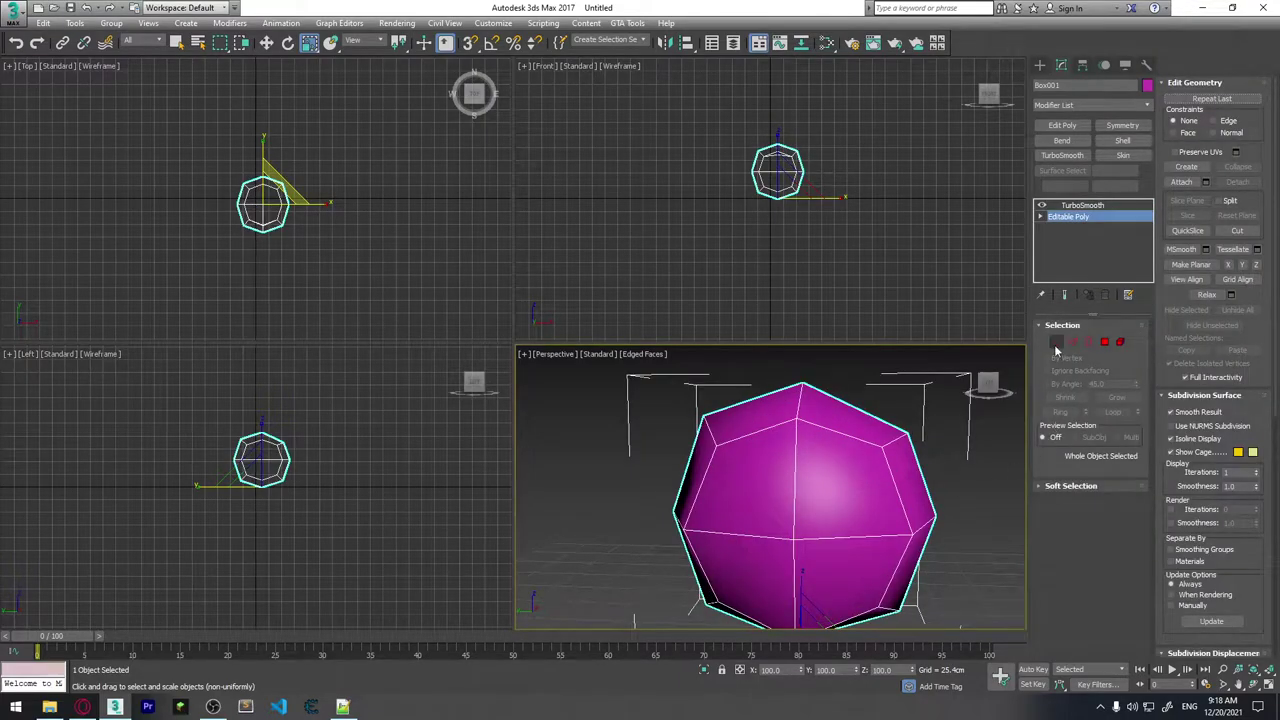
click(1057, 342)
Select all vertices and chamfer them by 5.845cm, applying the chamfer twice.
drag(614, 376, 840, 530)
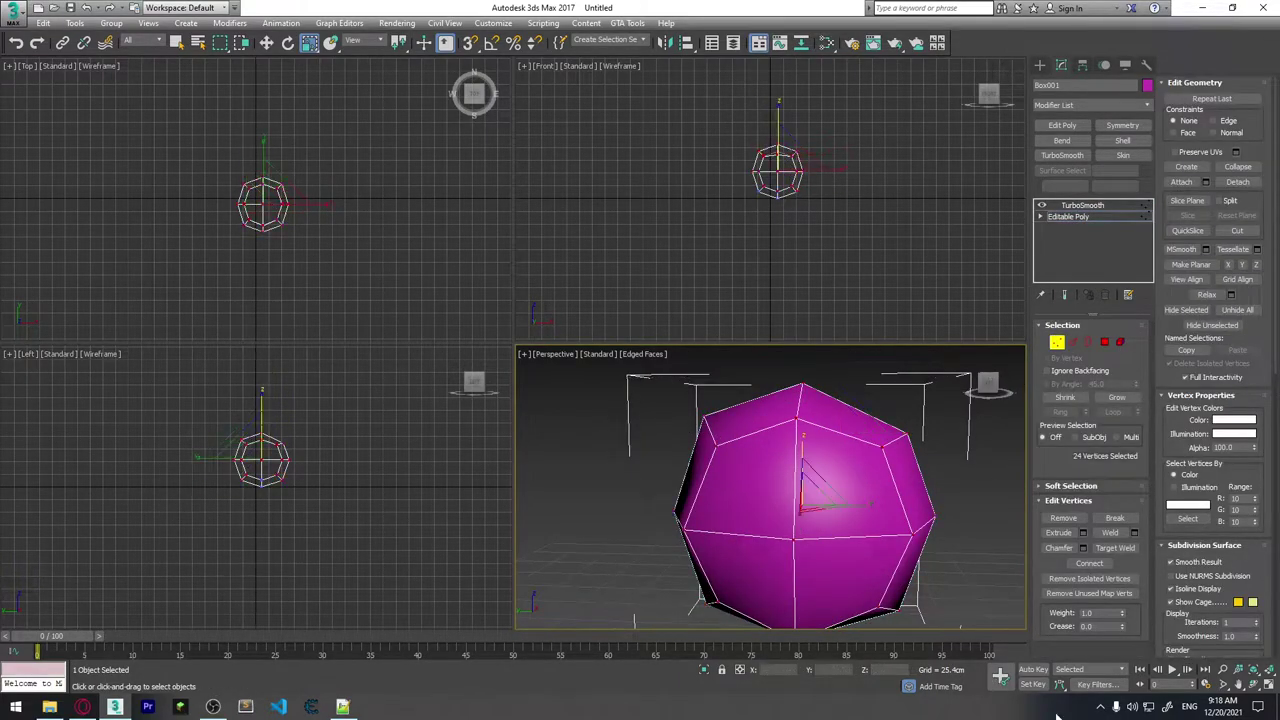
key(ctrl+a)
alt+middle_drag(900, 560, 986, 589)
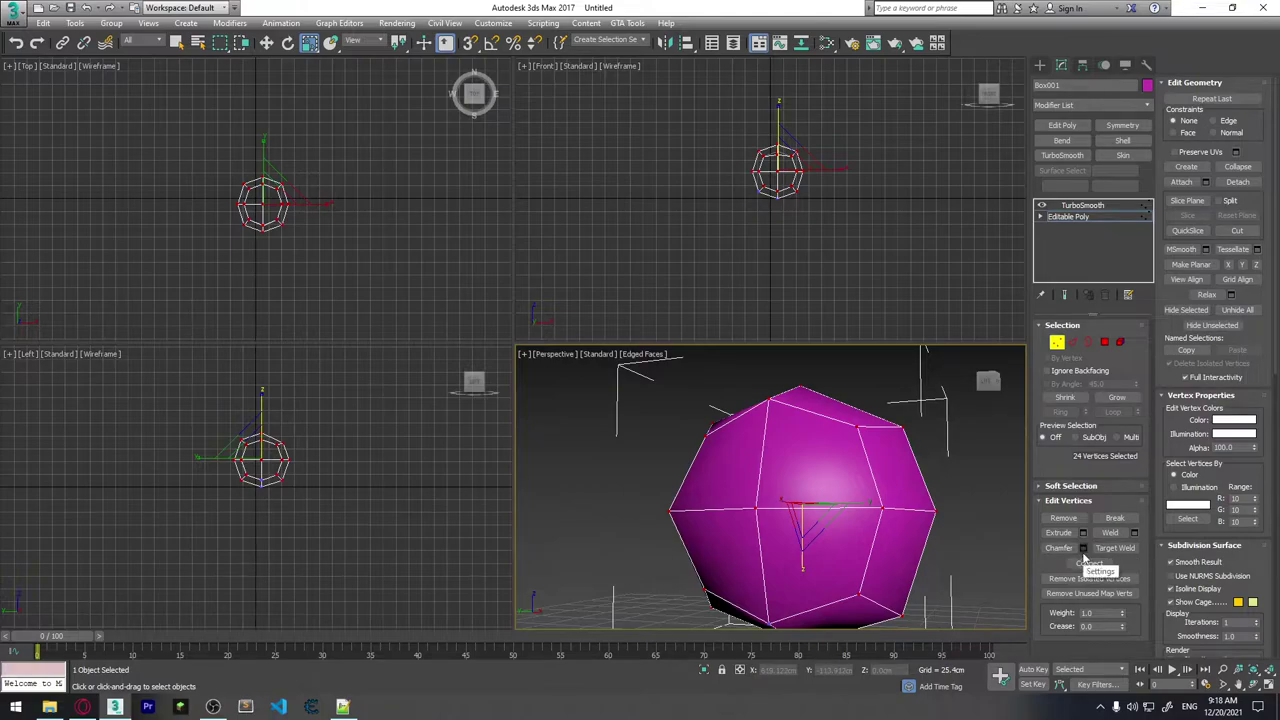
click(1083, 549)
drag(781, 495, 781, 465)
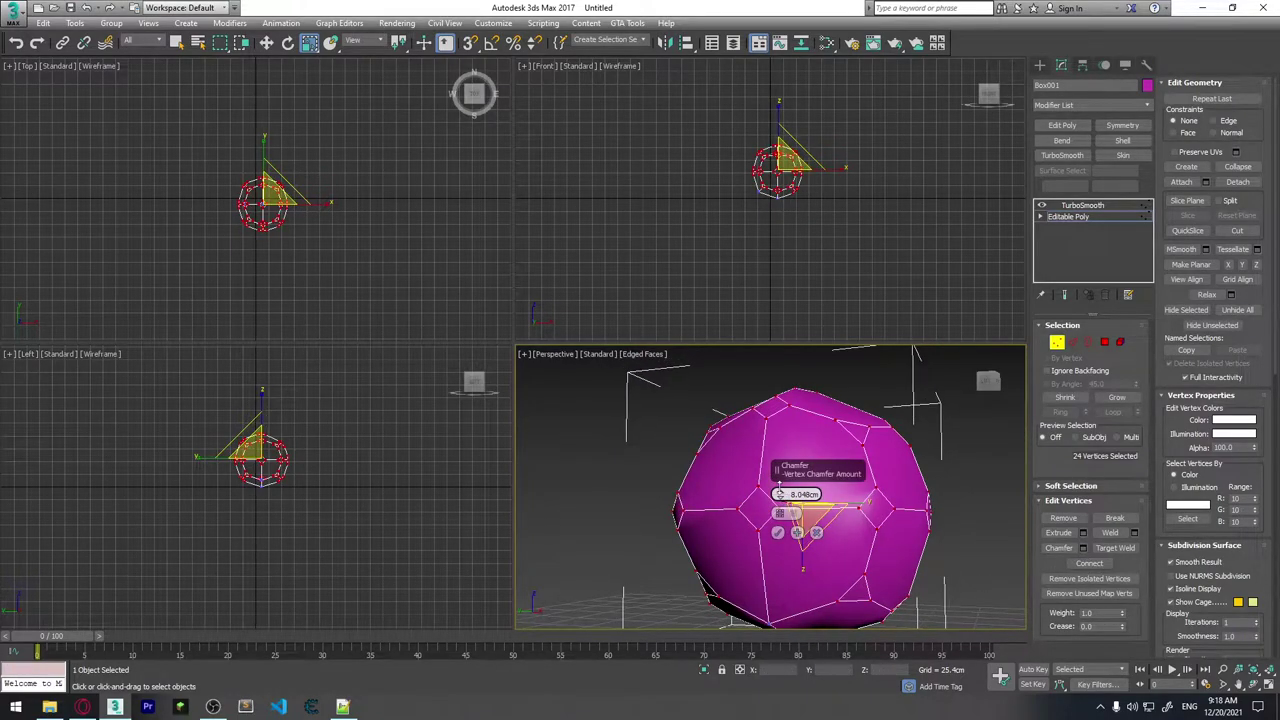
click(778, 534)
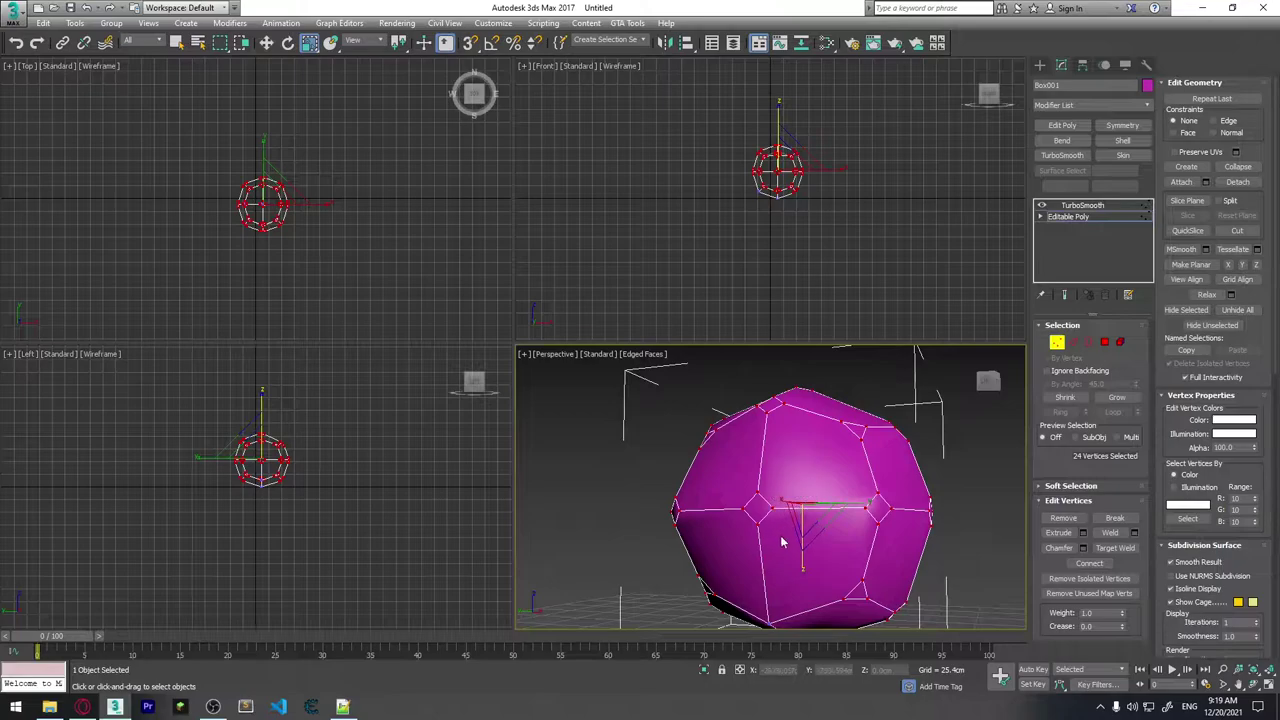
click(1083, 548)
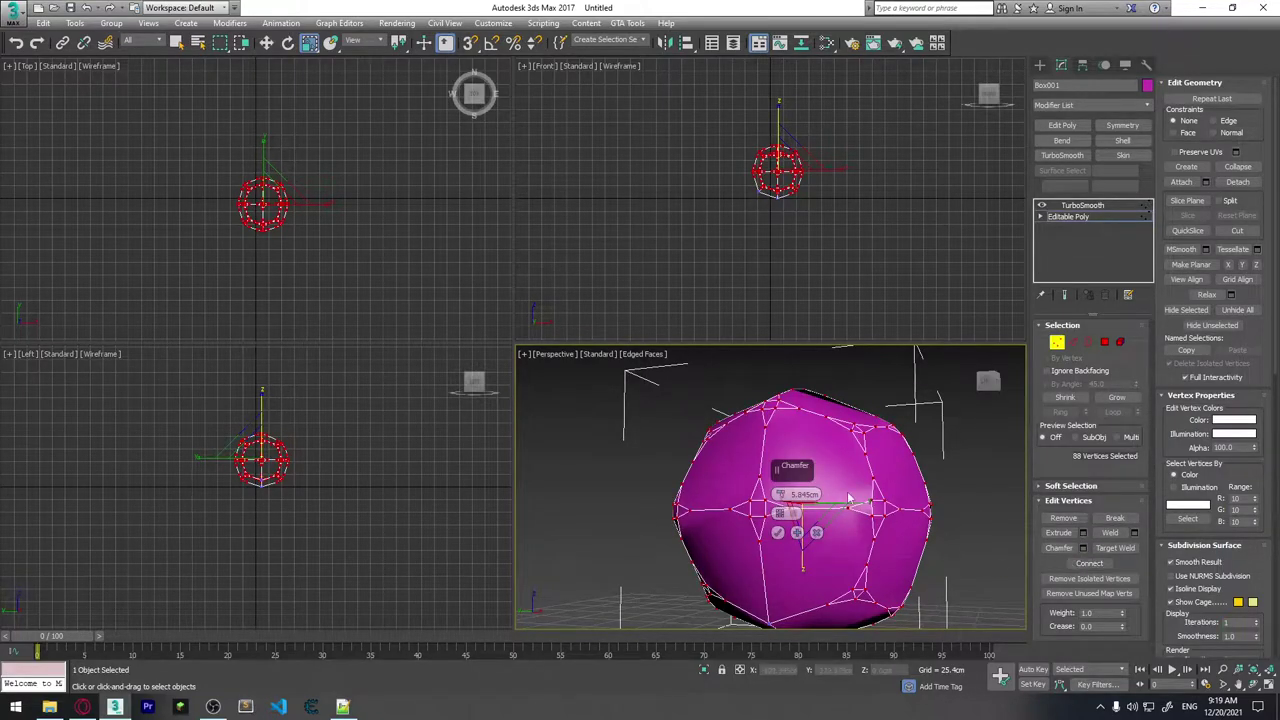
click(778, 534)
Deselect the vertices, toggle edged faces off and on, and view the TurboSmooth result.
click(949, 496)
alt+middle_drag(949, 496, 905, 518)
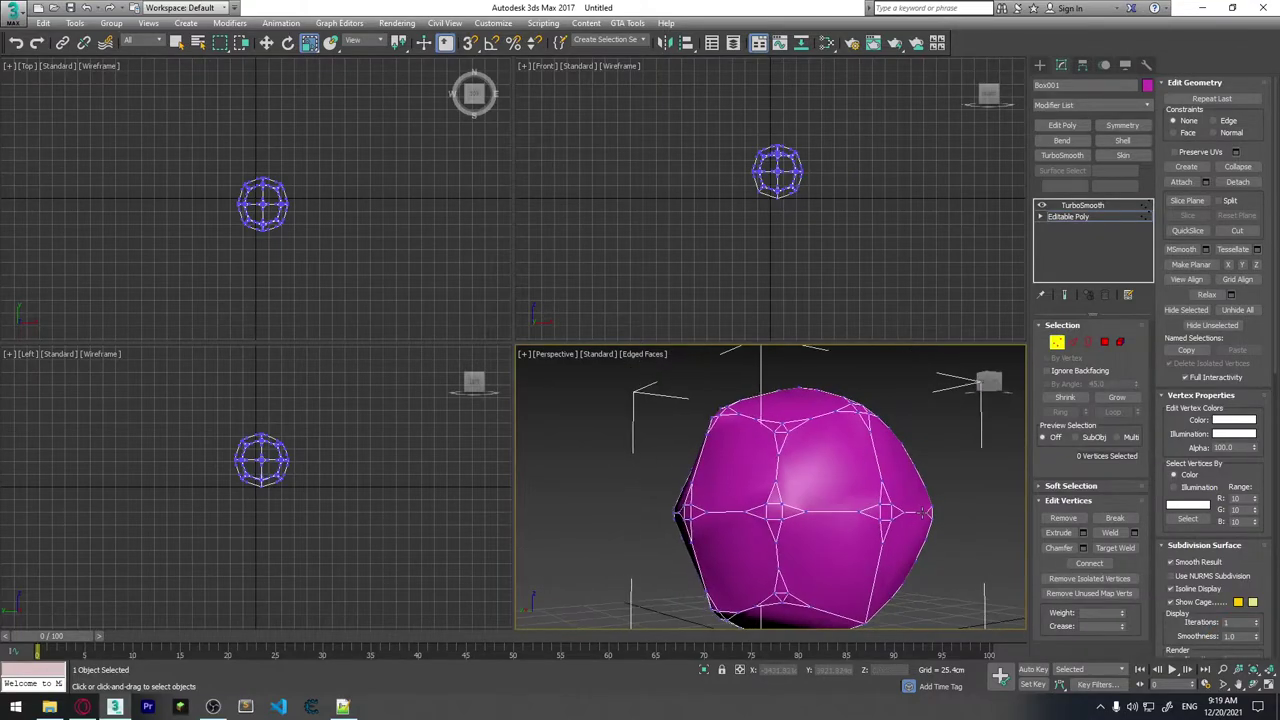
key(F4)
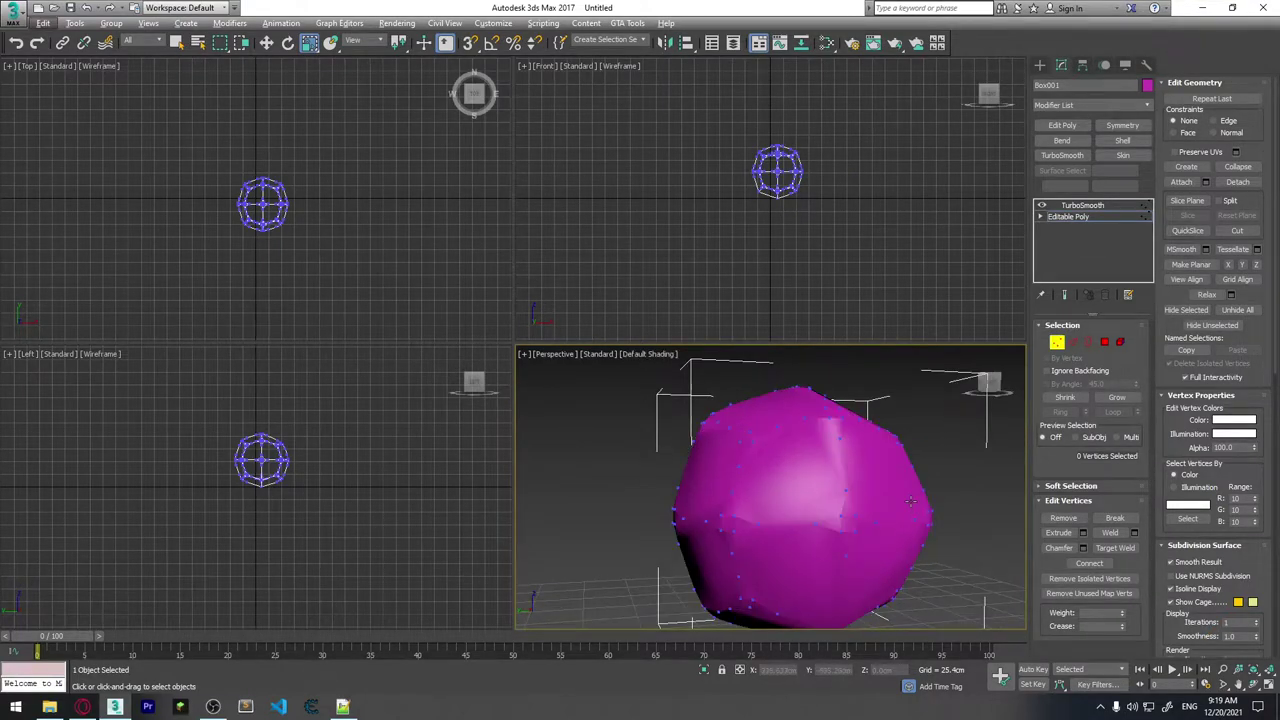
alt+middle_drag(910, 507, 860, 512)
key(F4)
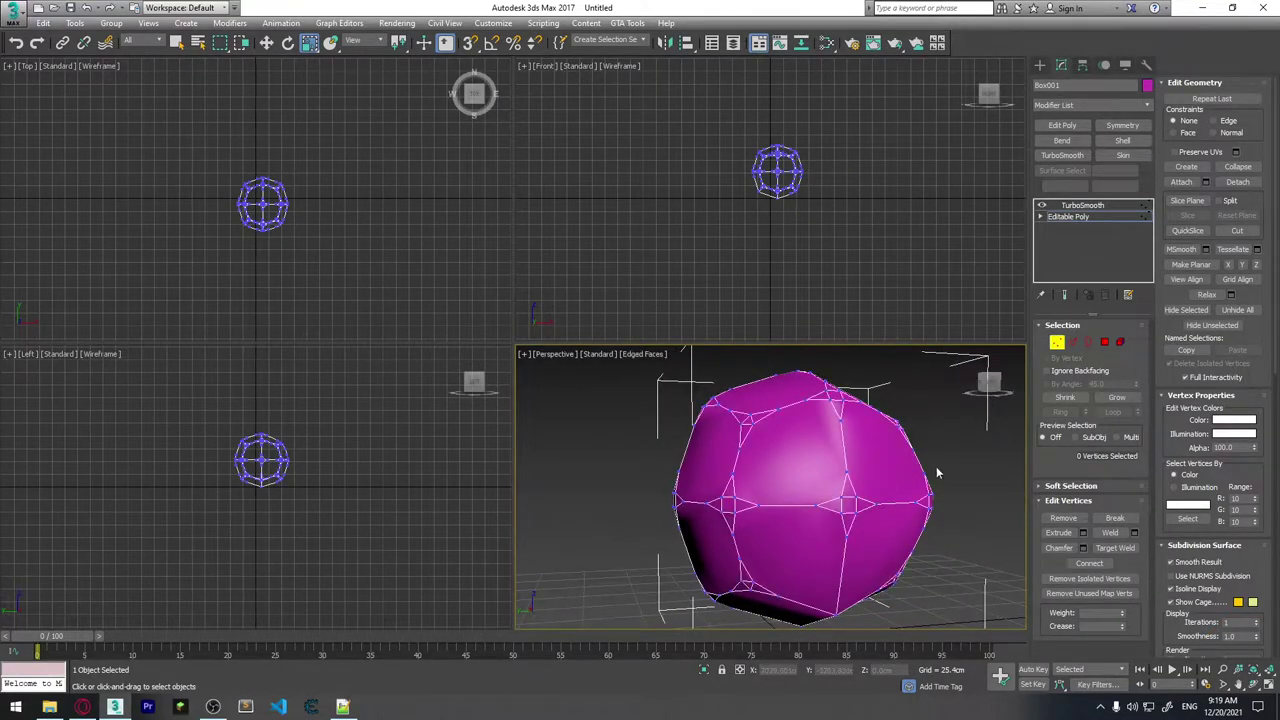
click(1082, 205)
Inspect the smoothed ball from several angles and reselect it to see its TurboSmooth settings.
click(984, 452)
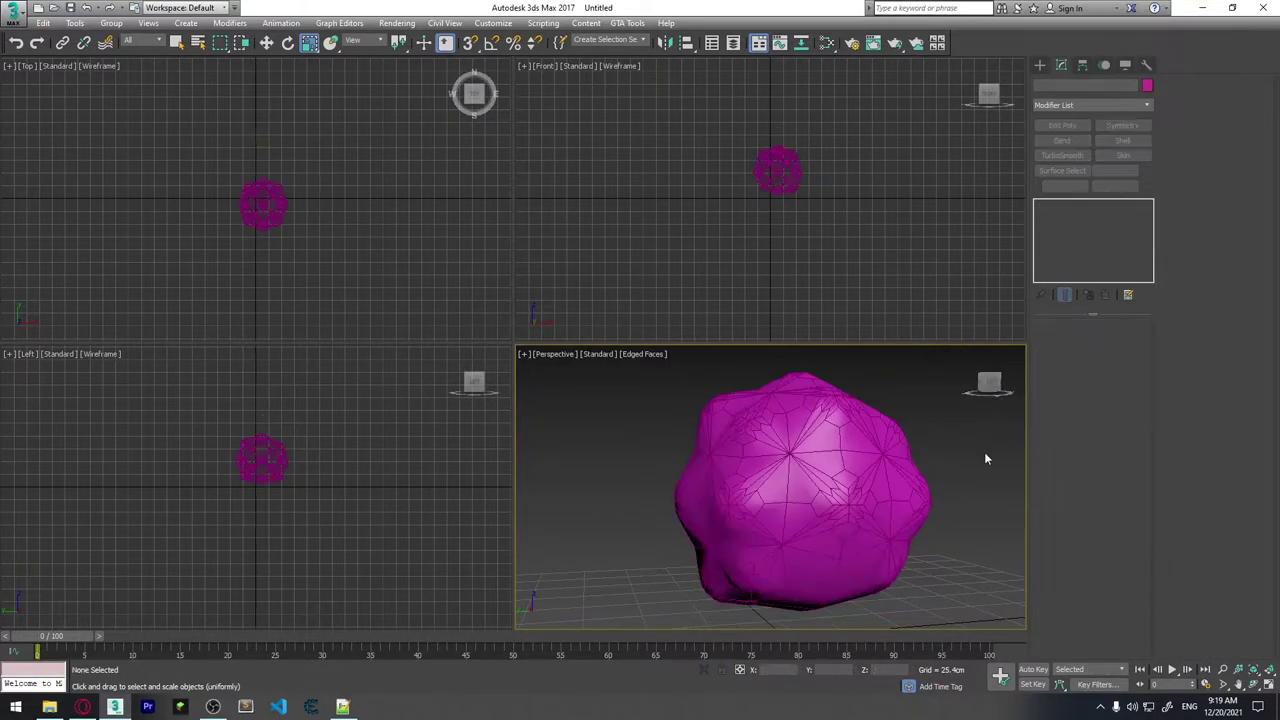
mouse_move(916, 458)
alt+middle_down()
mouse_move(851, 508)
mouse_move(866, 452)
mouse_move(921, 418)
mouse_move(1004, 441)
mouse_move(914, 435)
mouse_move(838, 408)
mouse_move(894, 523)
alt+middle_up()
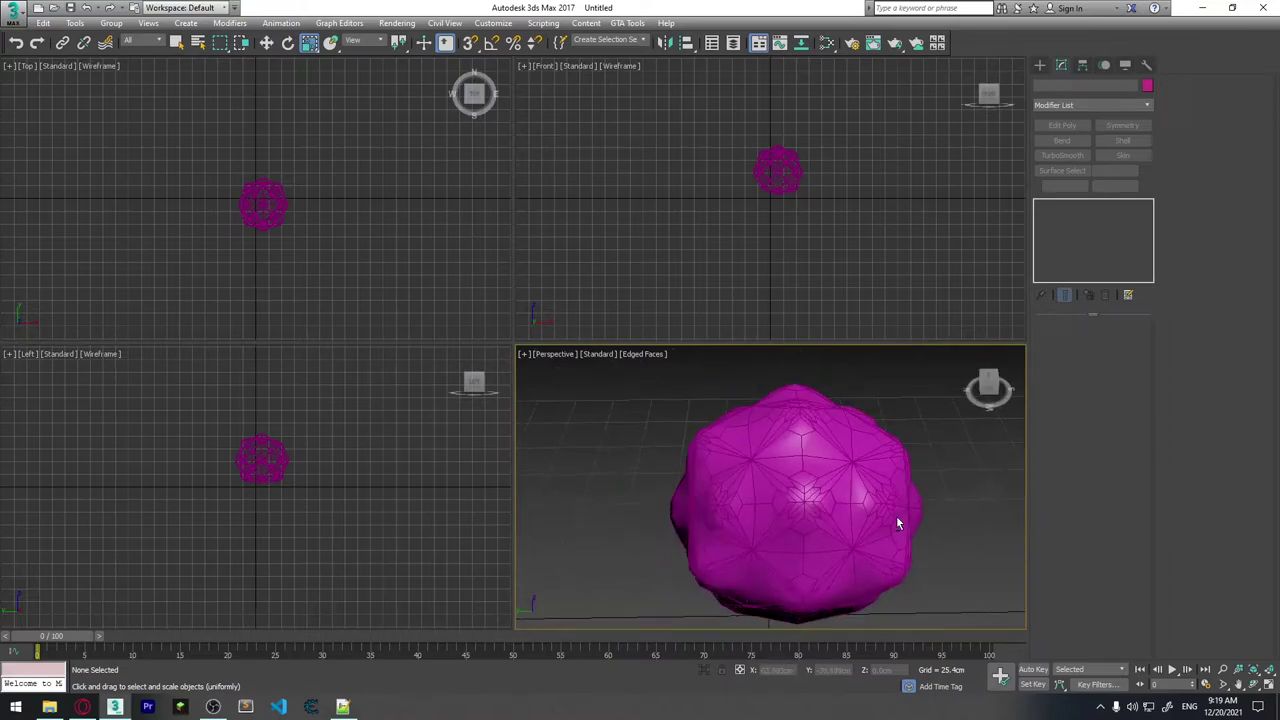
click(808, 494)
scroll(814, 500, up, 5)
scroll(830, 498, down, 4)
click(830, 497)
scroll(843, 468, up, 3)
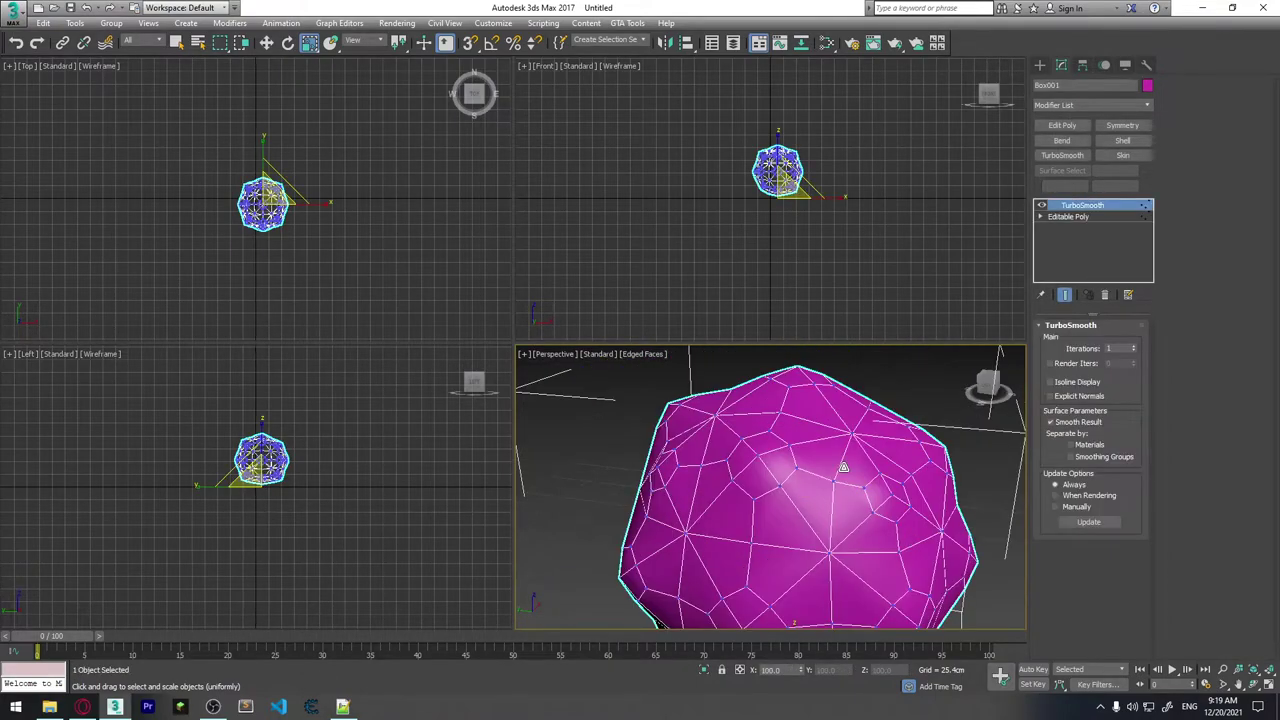
mouse_move(948, 546)
alt+middle_down()
mouse_move(929, 534)
mouse_move(969, 500)
mouse_move(914, 506)
mouse_move(966, 429)
mouse_move(946, 506)
mouse_move(920, 486)
alt+middle_up()
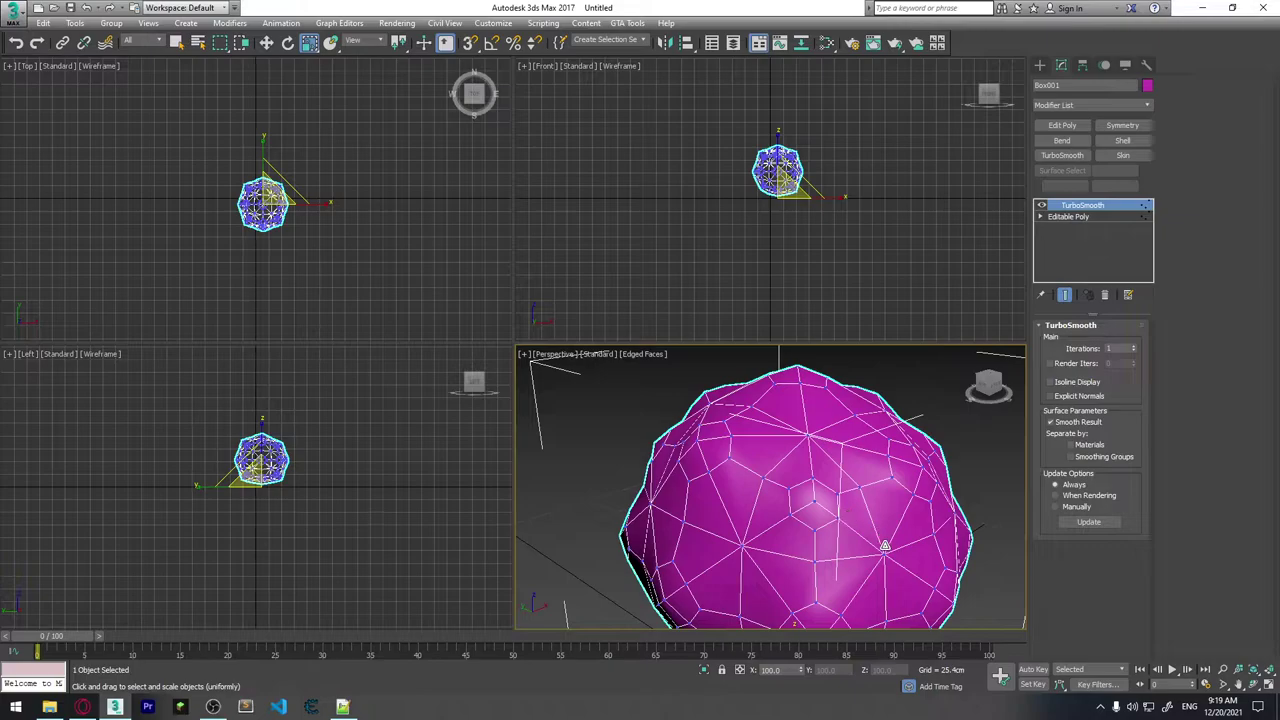
scroll(885, 545, down, 4)
Delete the TurboSmooth modifier, comparing with undo and redo before keeping it removed.
right_click(1085, 210)
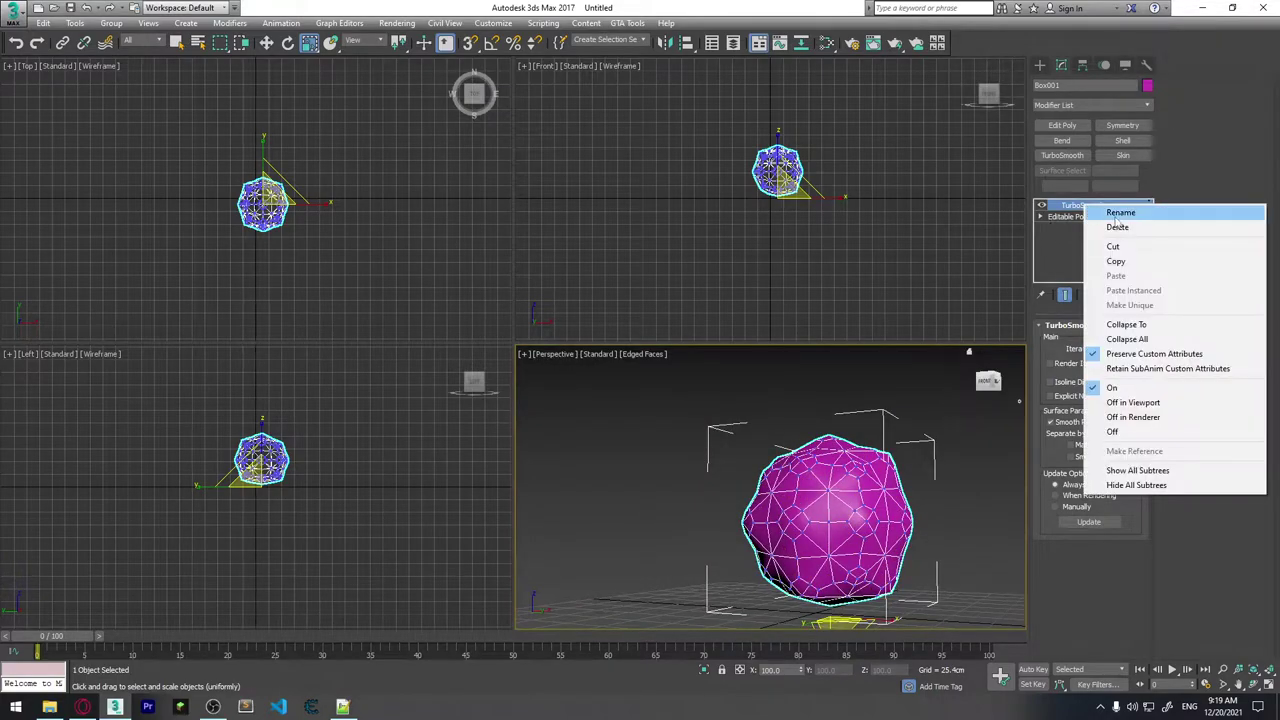
click(1070, 218)
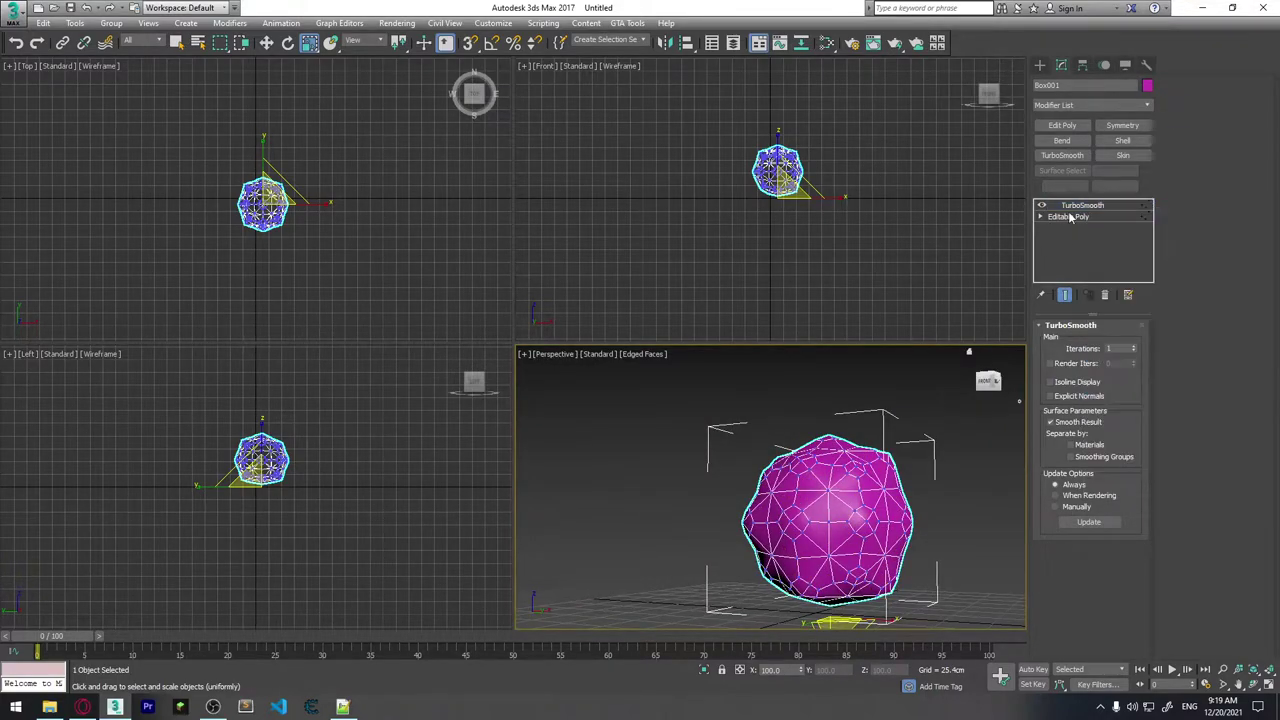
right_click(1090, 207)
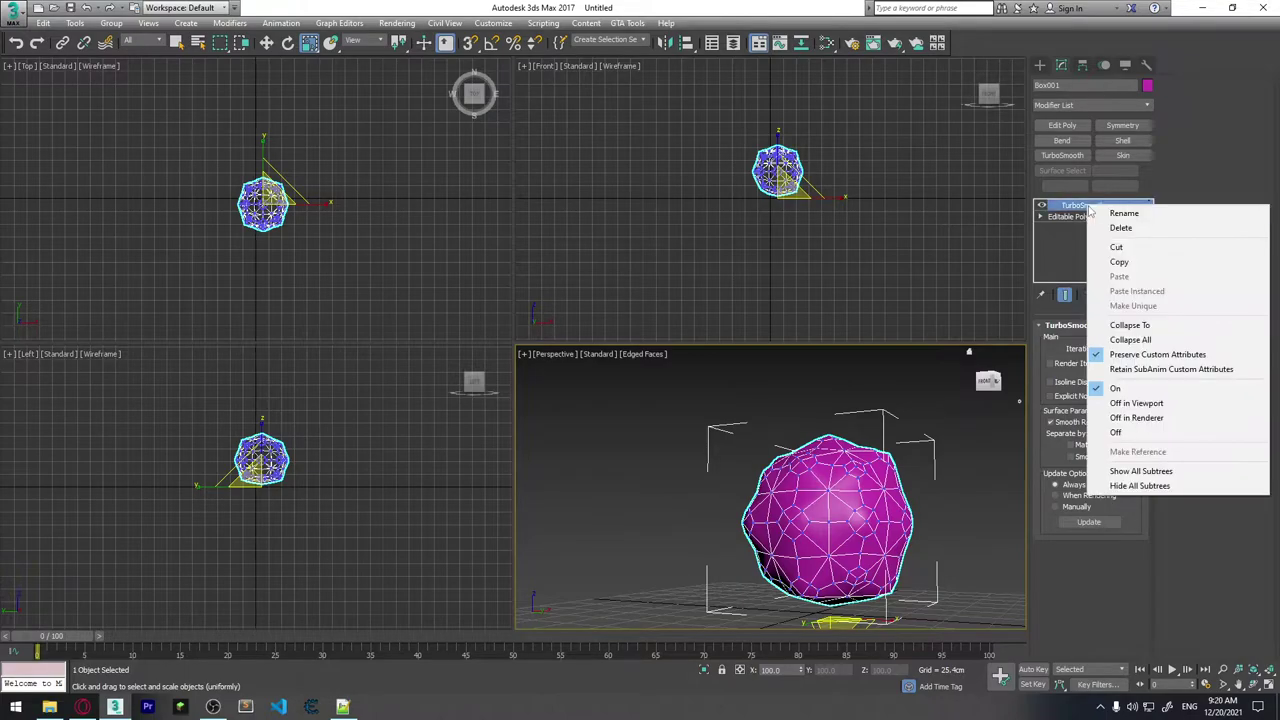
click(1120, 228)
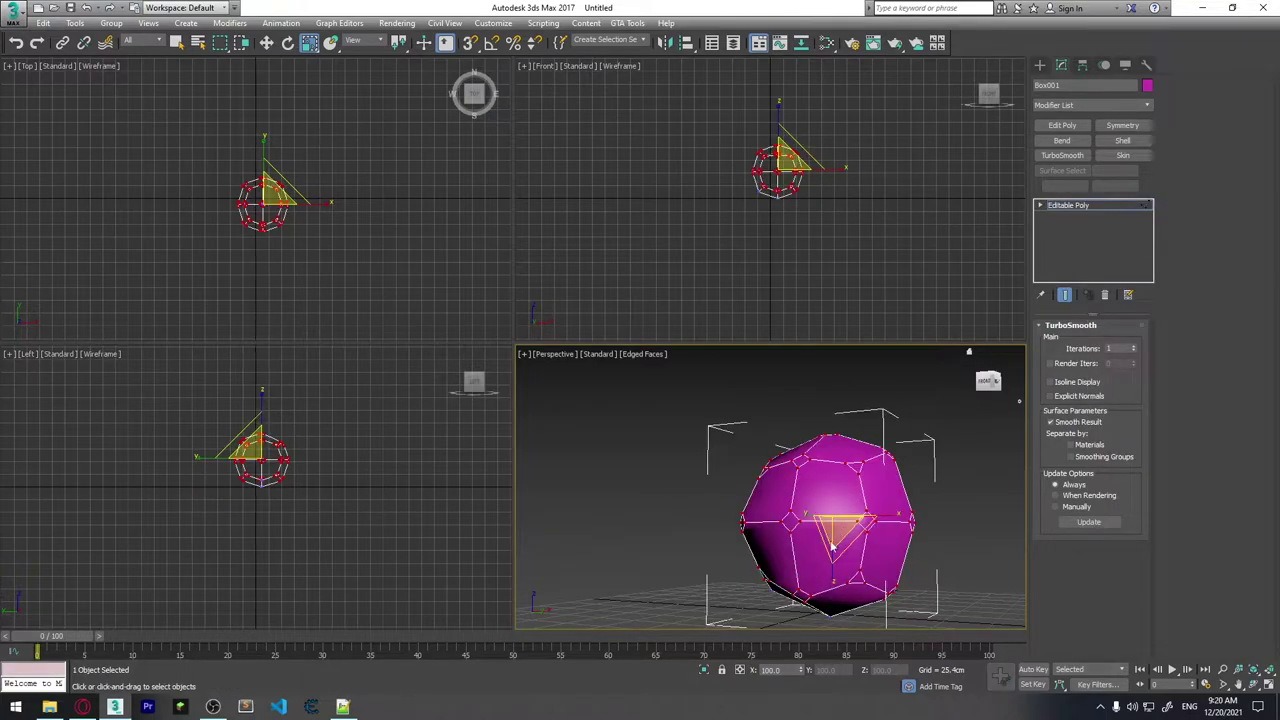
key(ctrl+z)
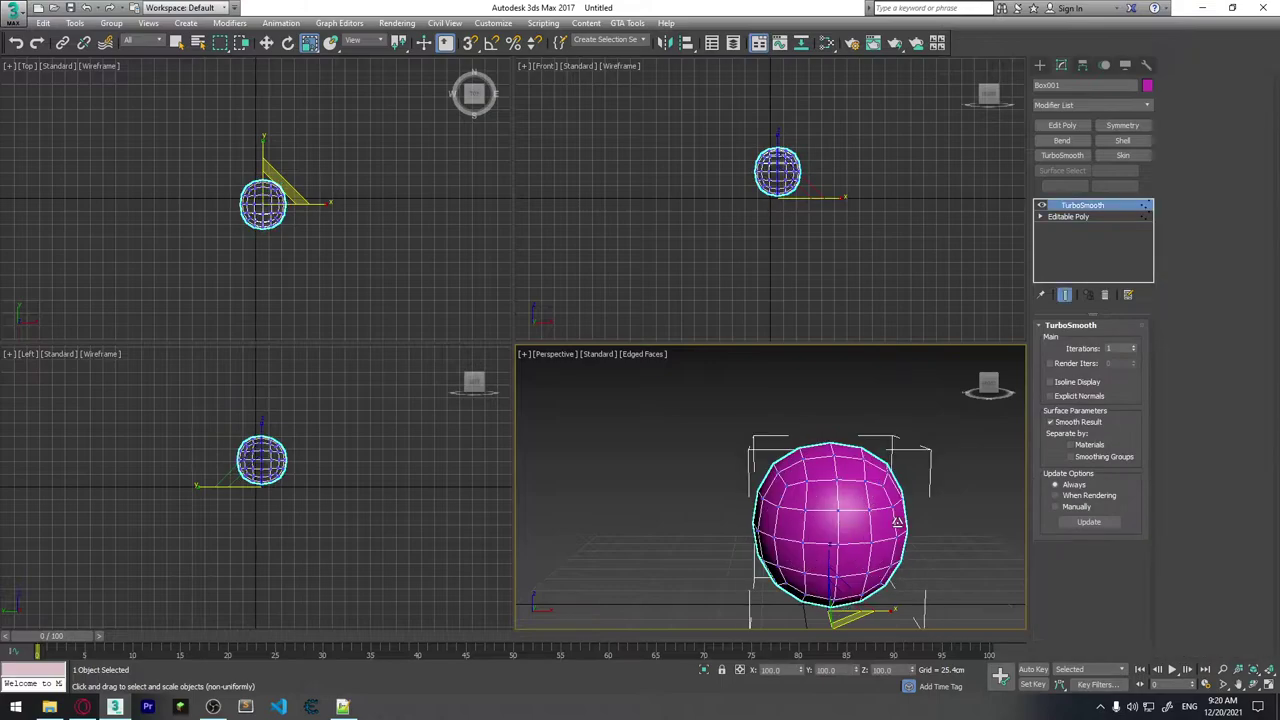
key(ctrl+y)
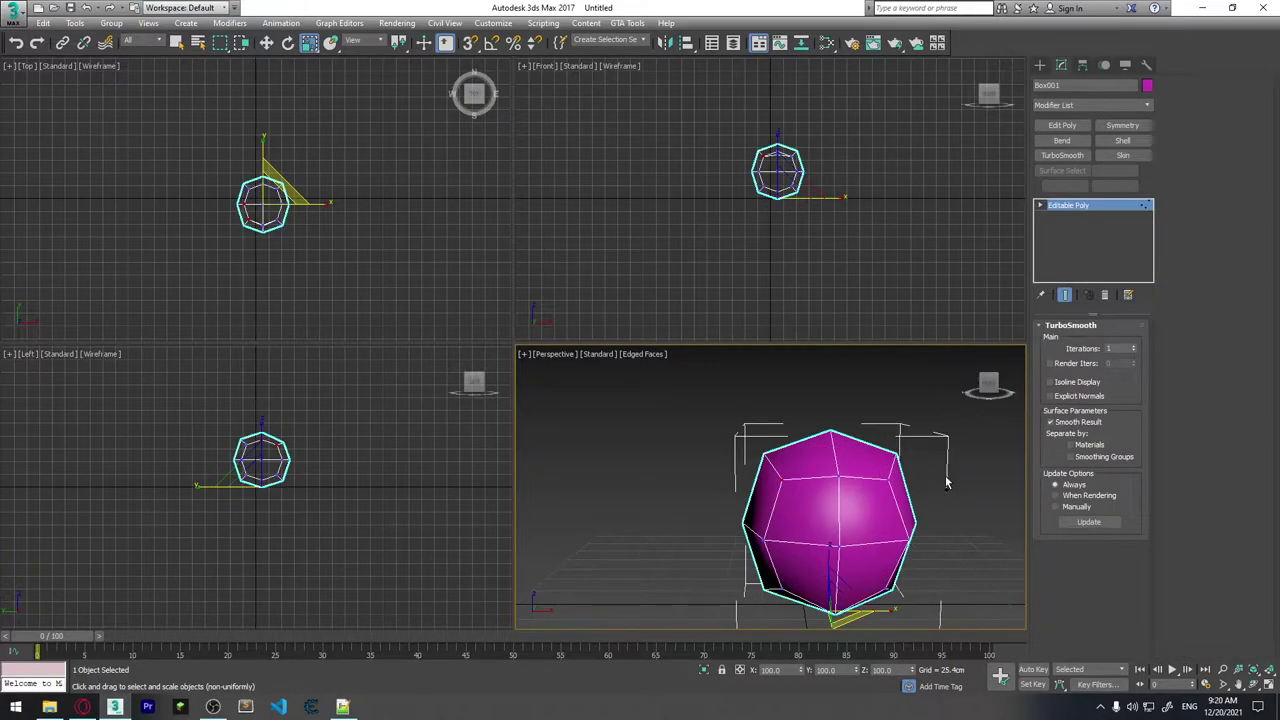
Orbit the ball to face the camera and clear the vertex selection.
alt+middle_drag(893, 538, 903, 562)
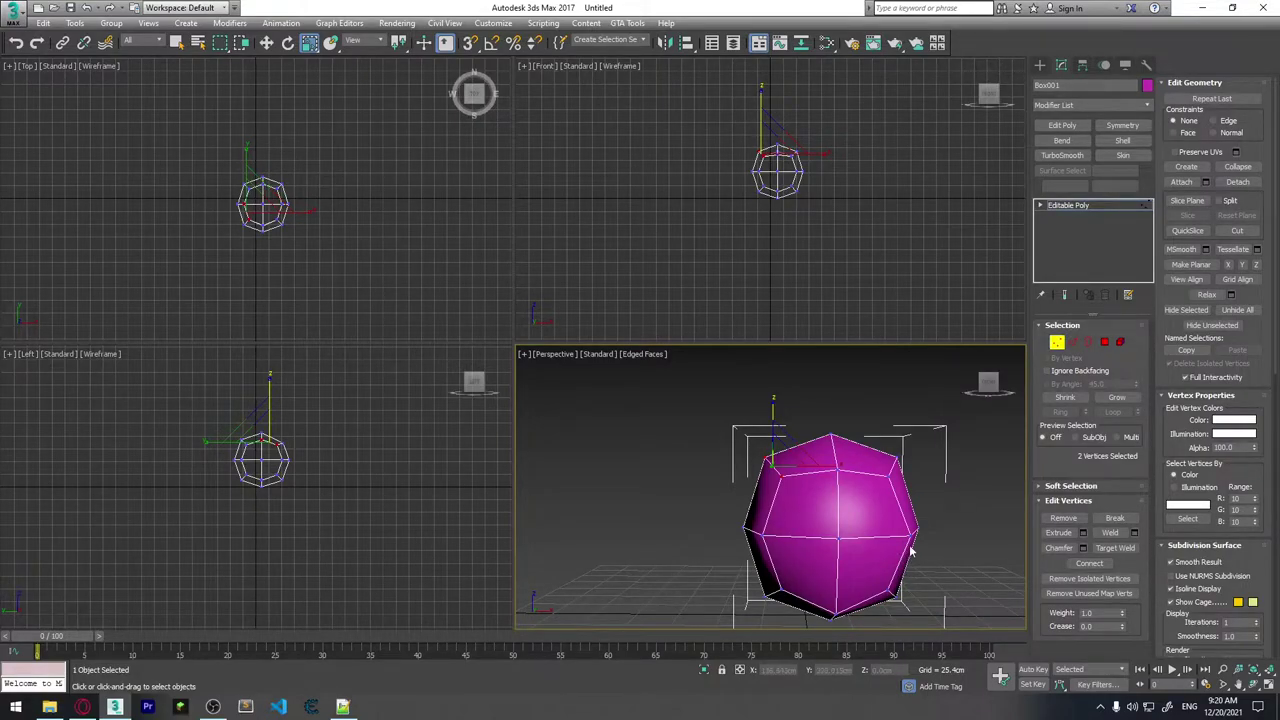
alt+middle_drag(908, 551, 814, 466)
click(814, 466)
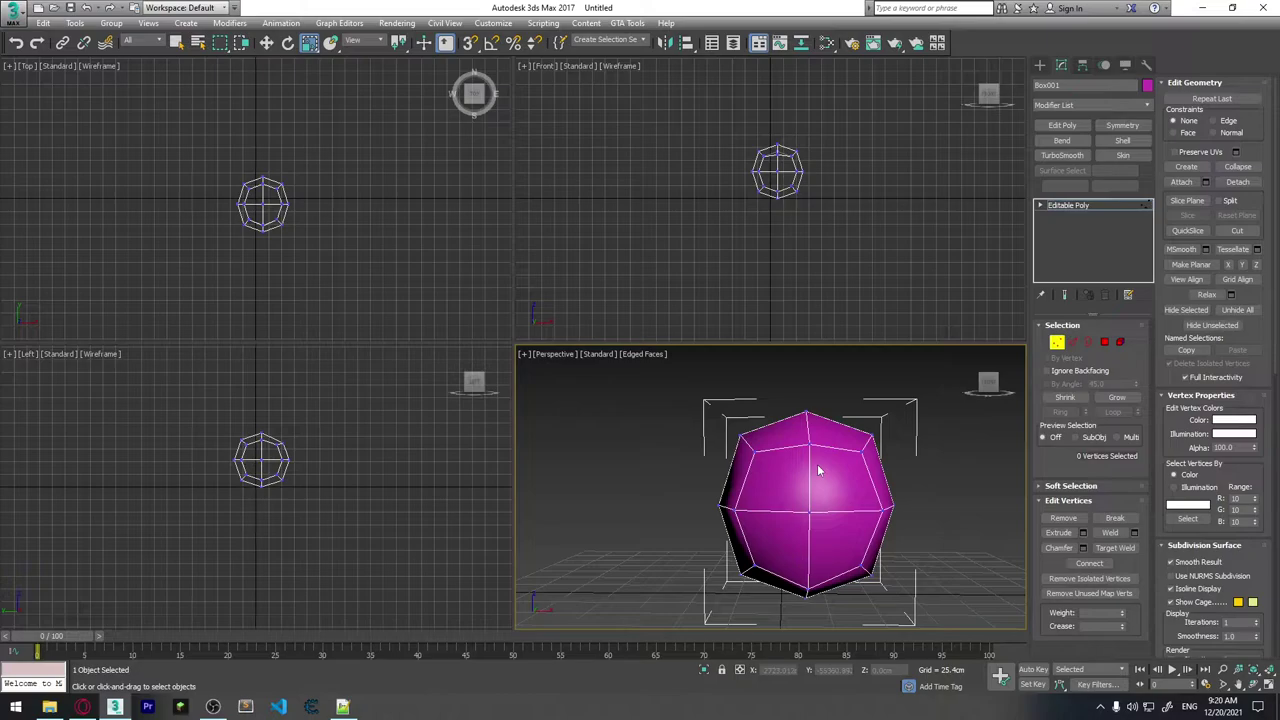
click(15, 18)
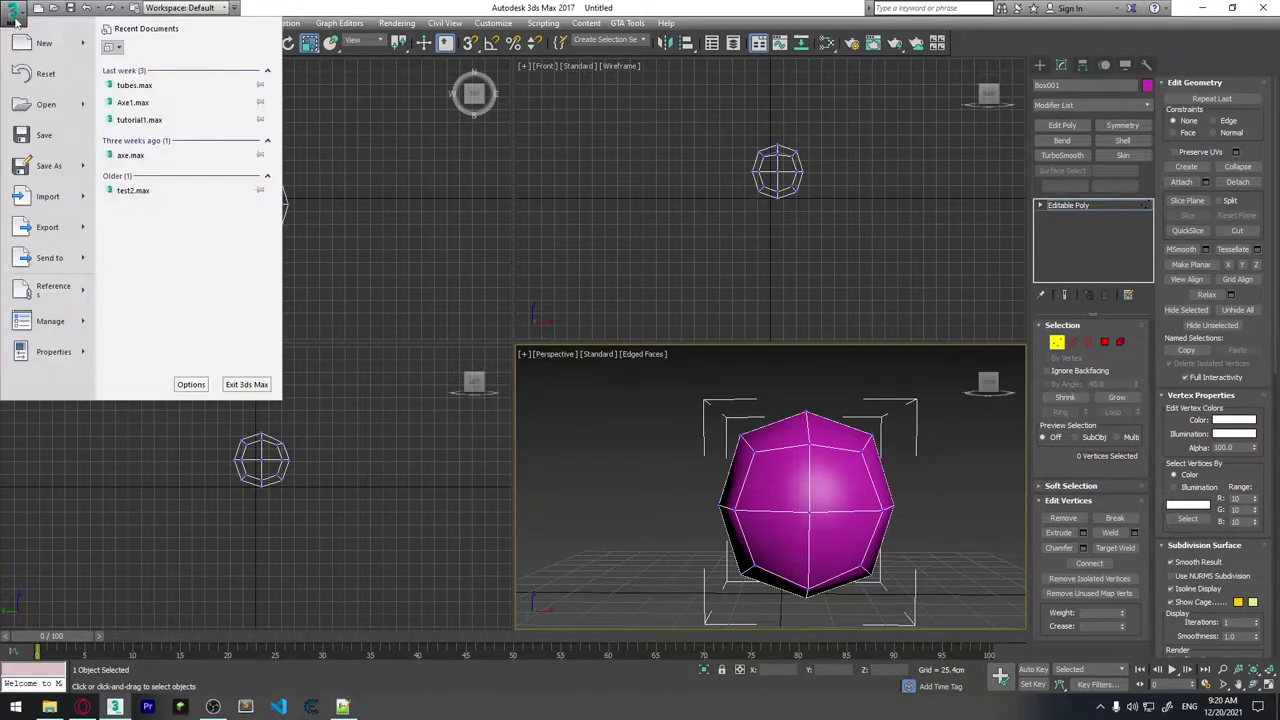
click(190, 384)
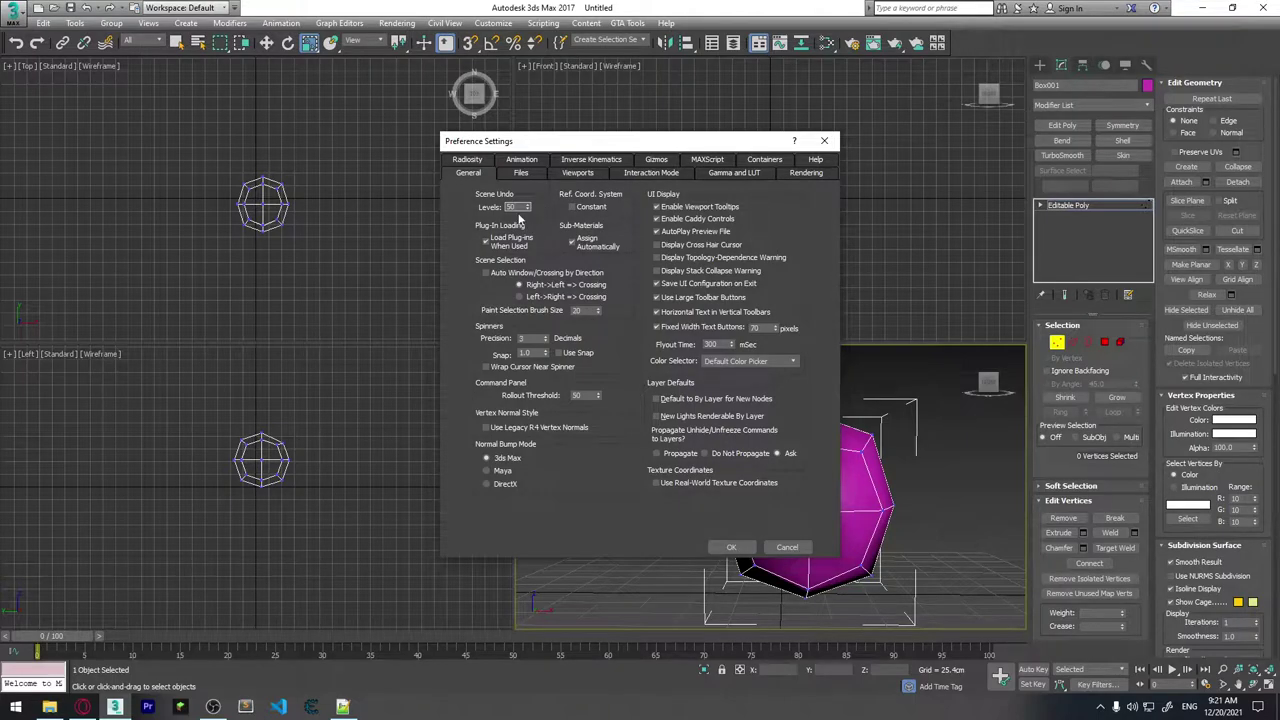
click(737, 547)
Close the preferences and target-weld the central front vertex into a neighbouring vertex.
click(733, 547)
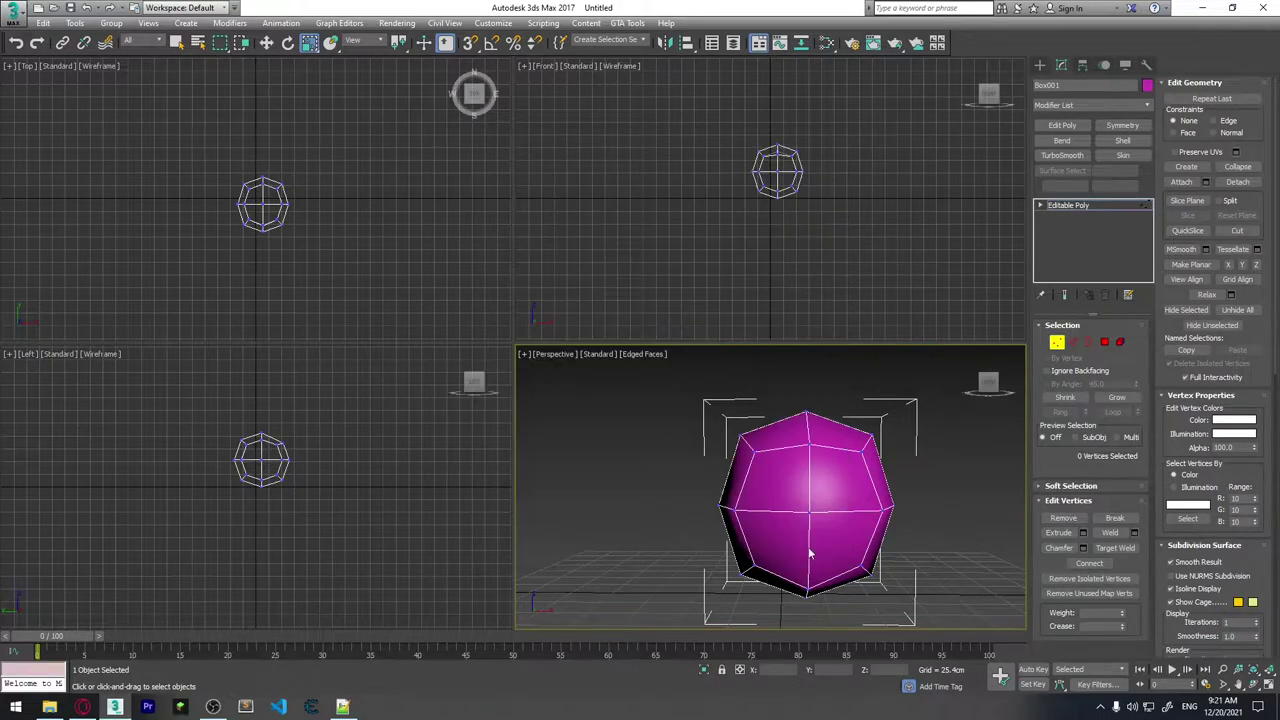
alt+middle_drag(814, 551, 809, 529)
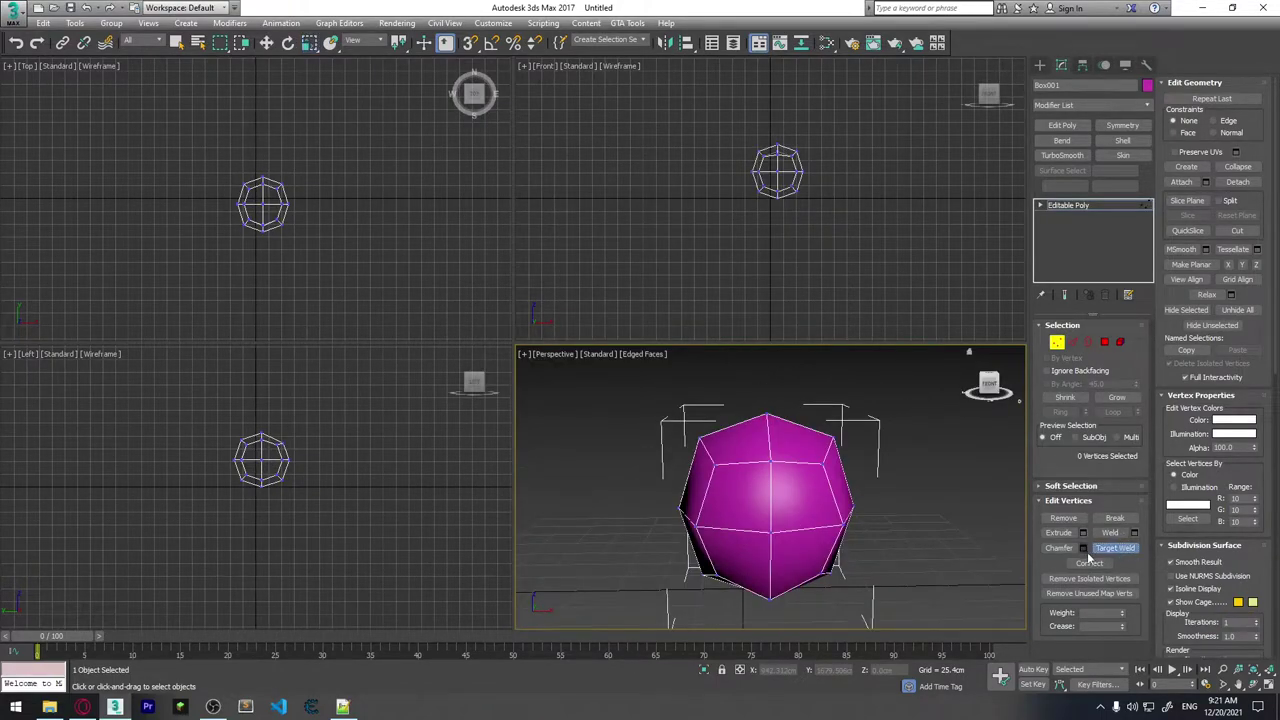
click(1118, 548)
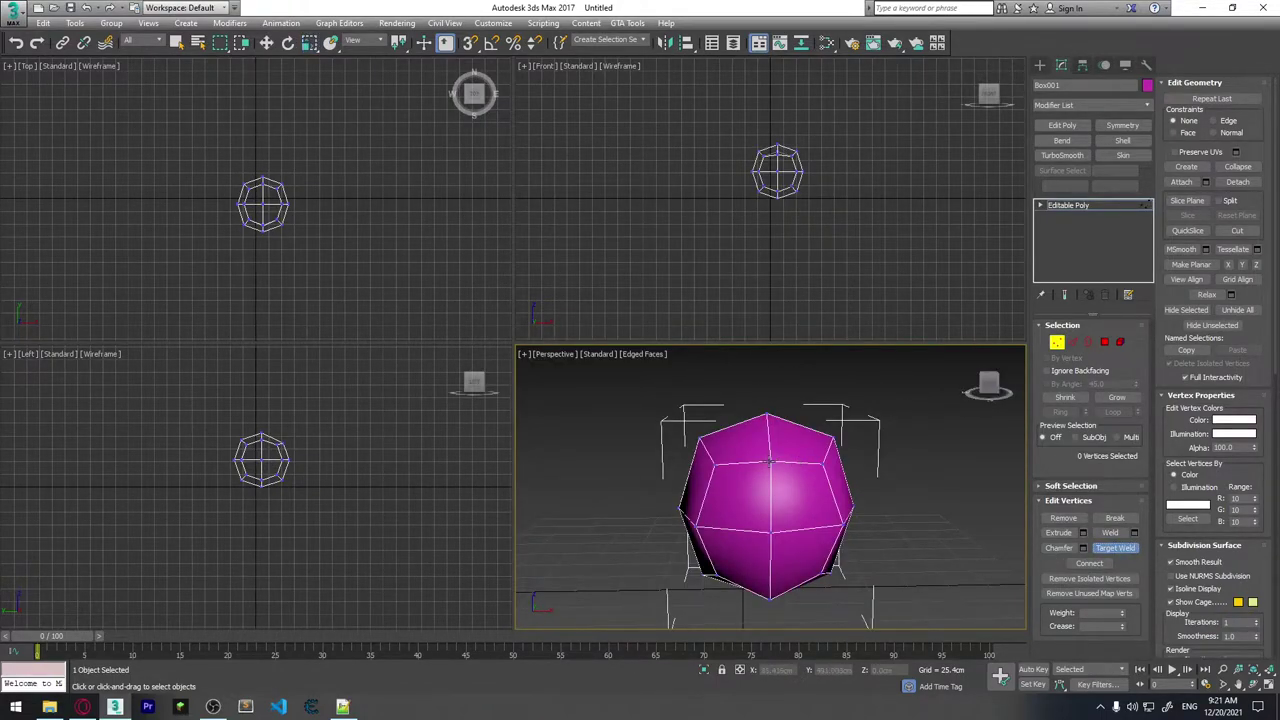
click(824, 466)
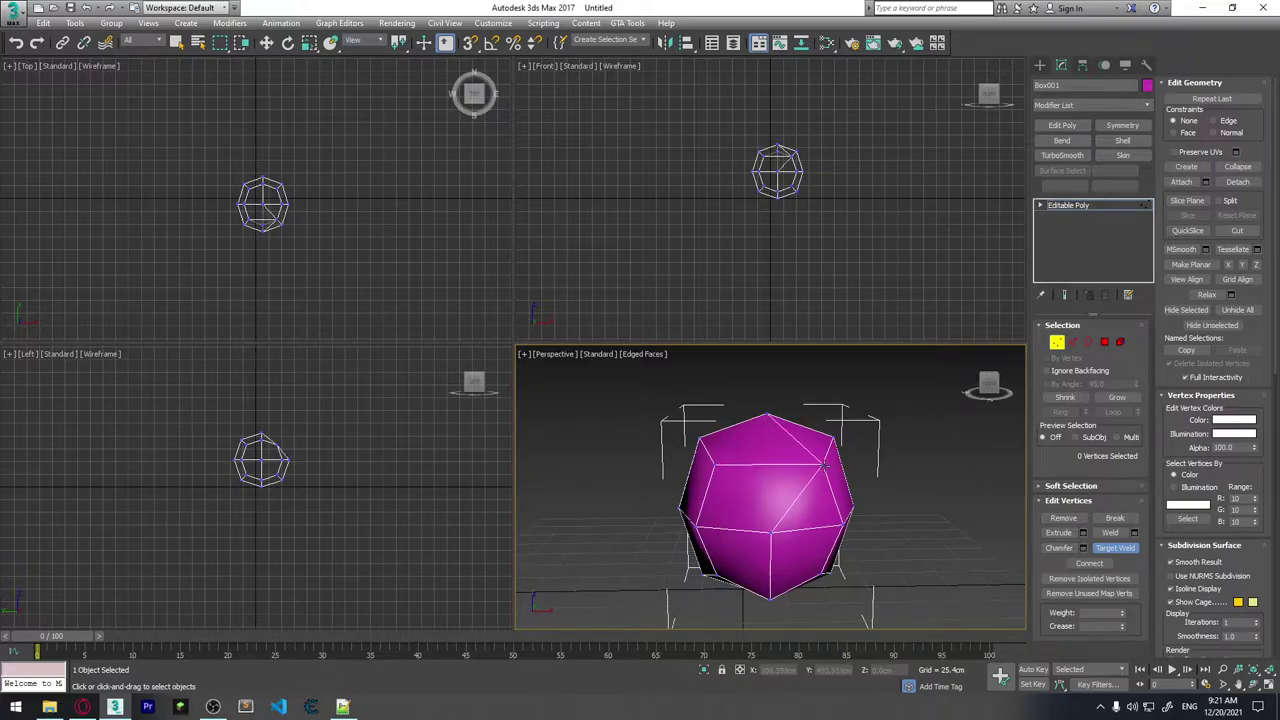
mouse_move(852, 435)
alt+middle_down()
mouse_move(780, 503)
mouse_move(803, 486)
mouse_move(831, 489)
mouse_move(849, 520)
mouse_move(814, 449)
mouse_move(849, 514)
mouse_move(909, 521)
alt+middle_up()
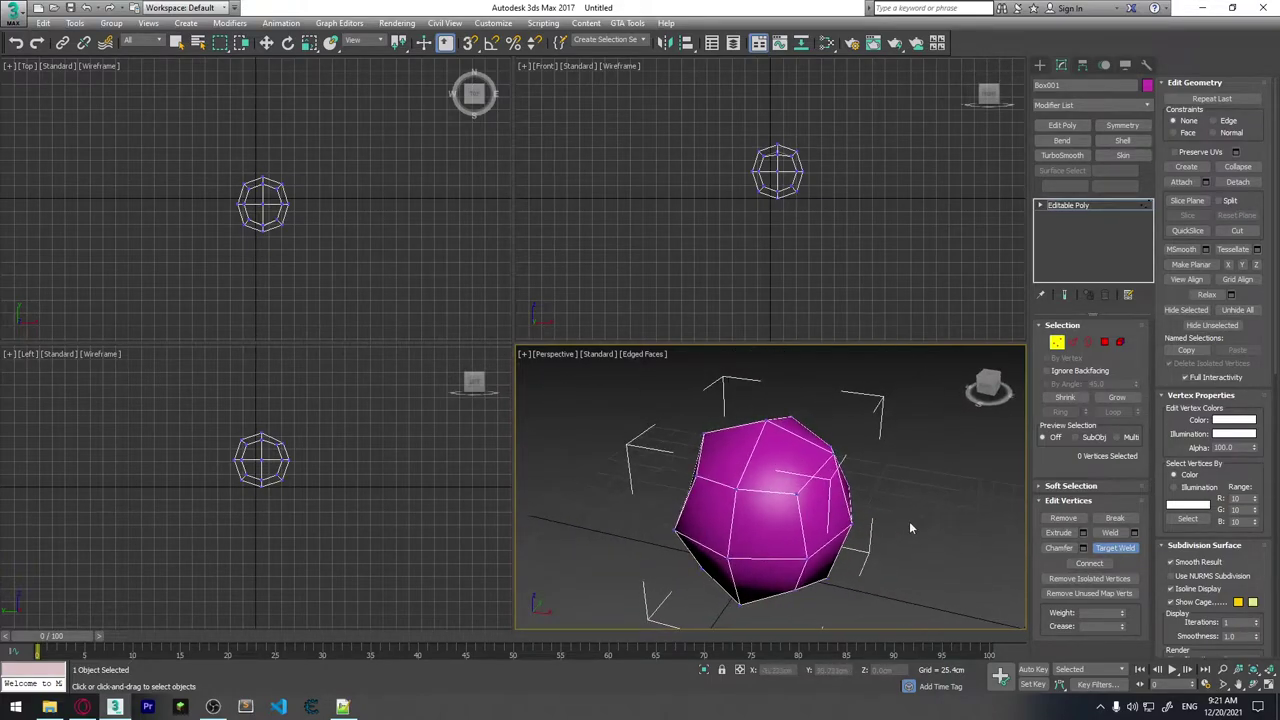
Reframe the ball closer and select a vertex near its top.
mouse_move(826, 494)
alt+middle_down()
mouse_move(752, 524)
mouse_move(716, 509)
mouse_move(760, 510)
alt+middle_up()
scroll(835, 527, up, 2)
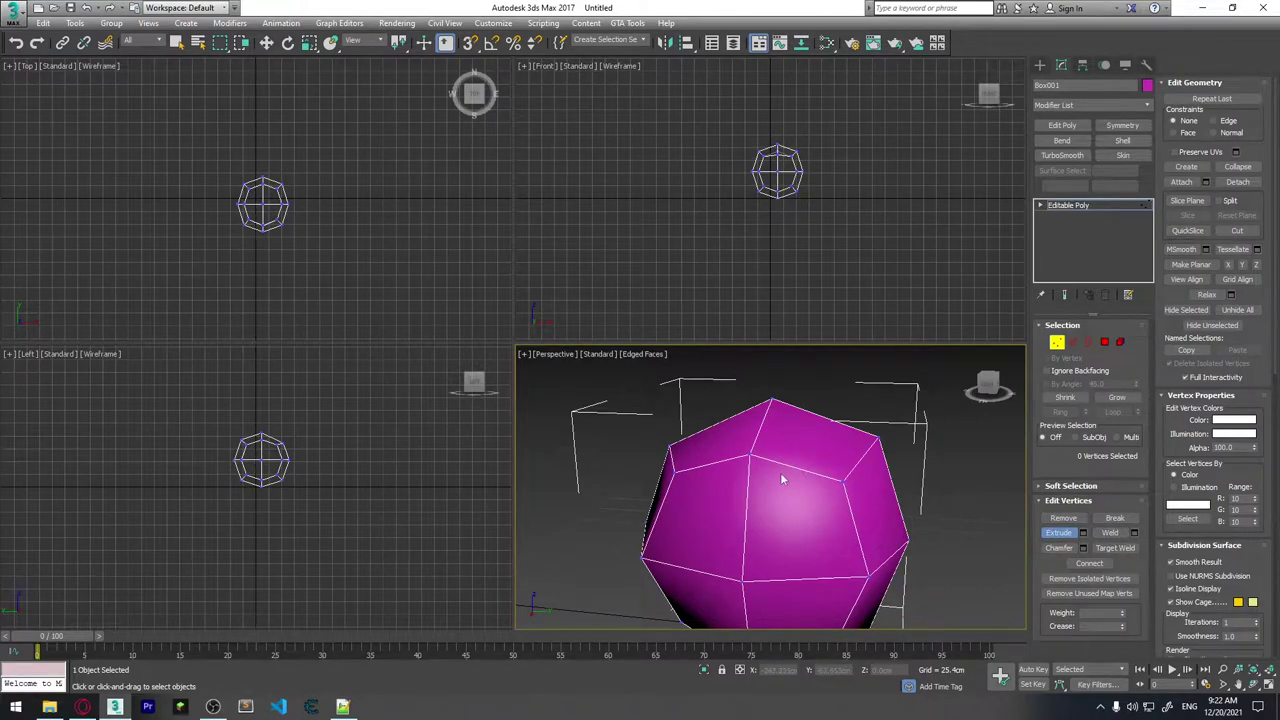
click(754, 459)
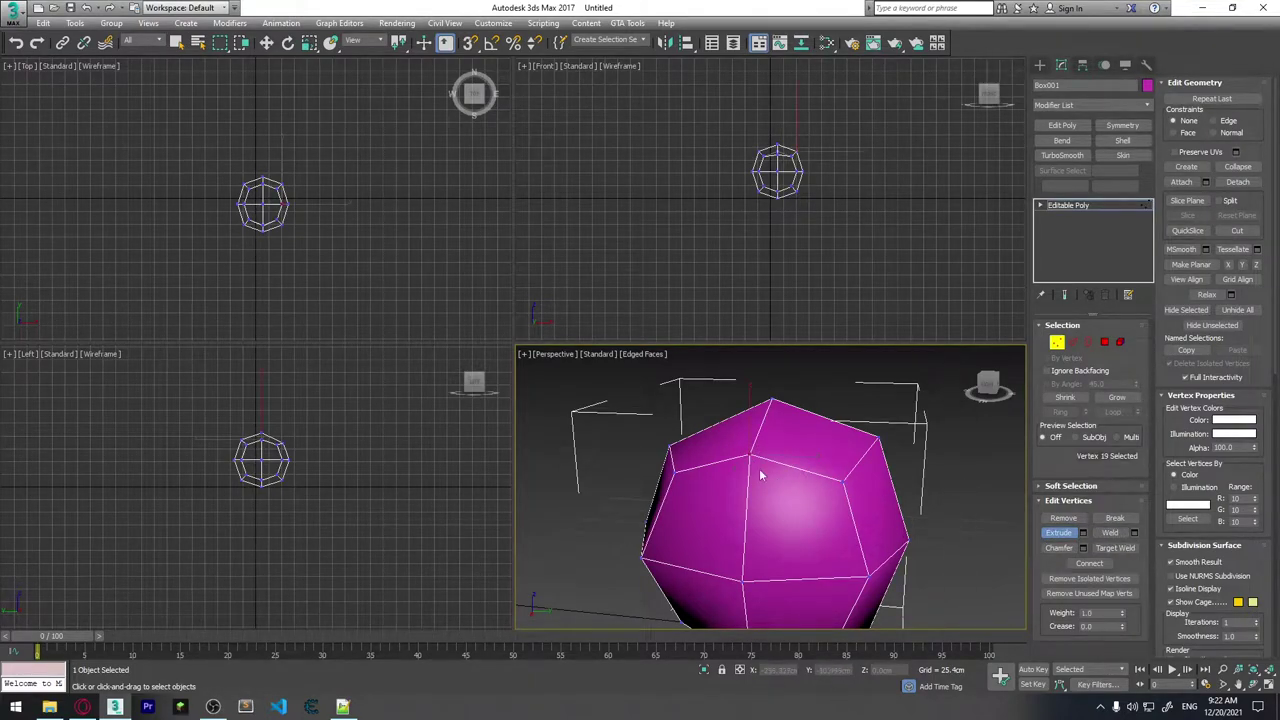
Add a second top vertex and weld the pair with a 22.838cm threshold.
ctrl+click(845, 482)
click(1111, 533)
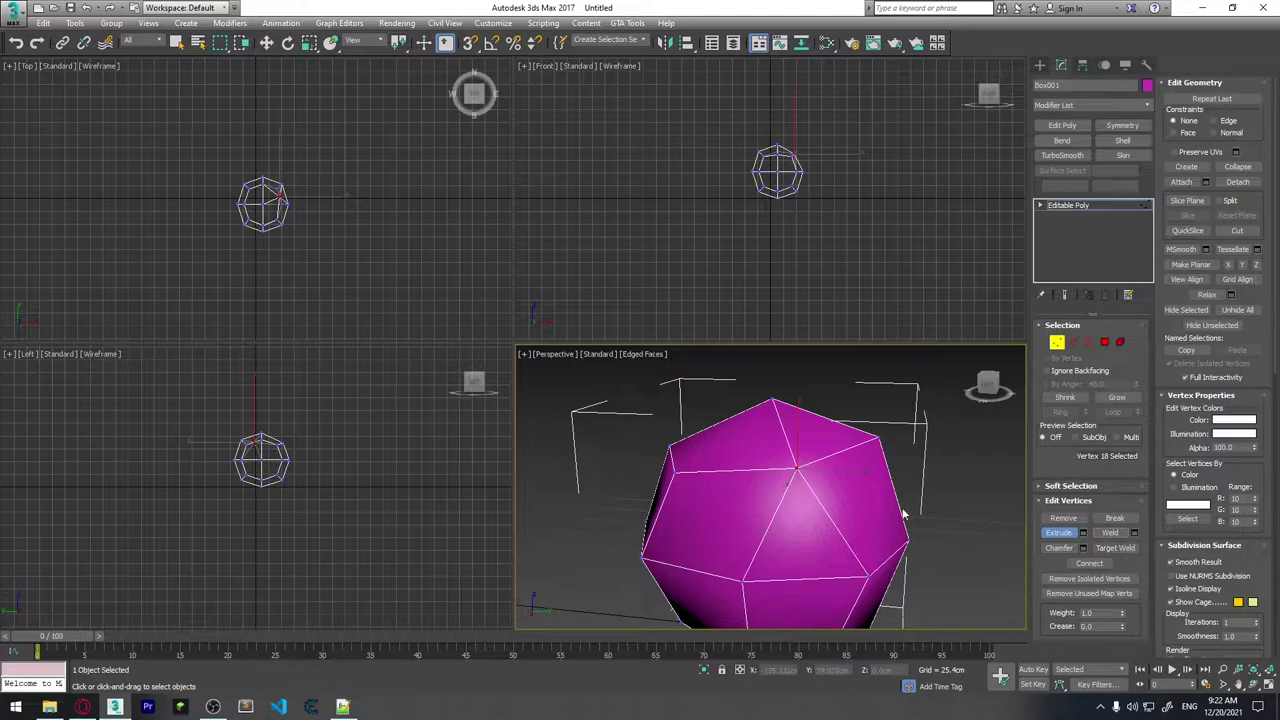
drag(800, 468, 790, 482)
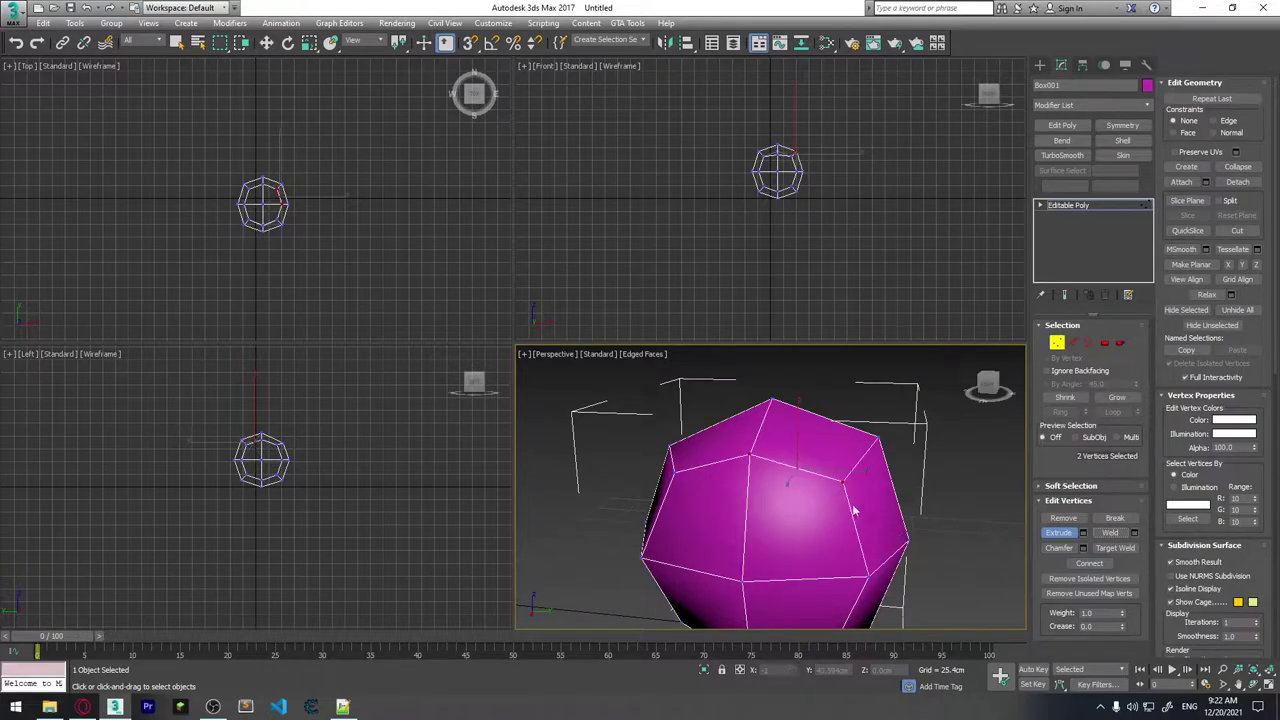
click(1134, 534)
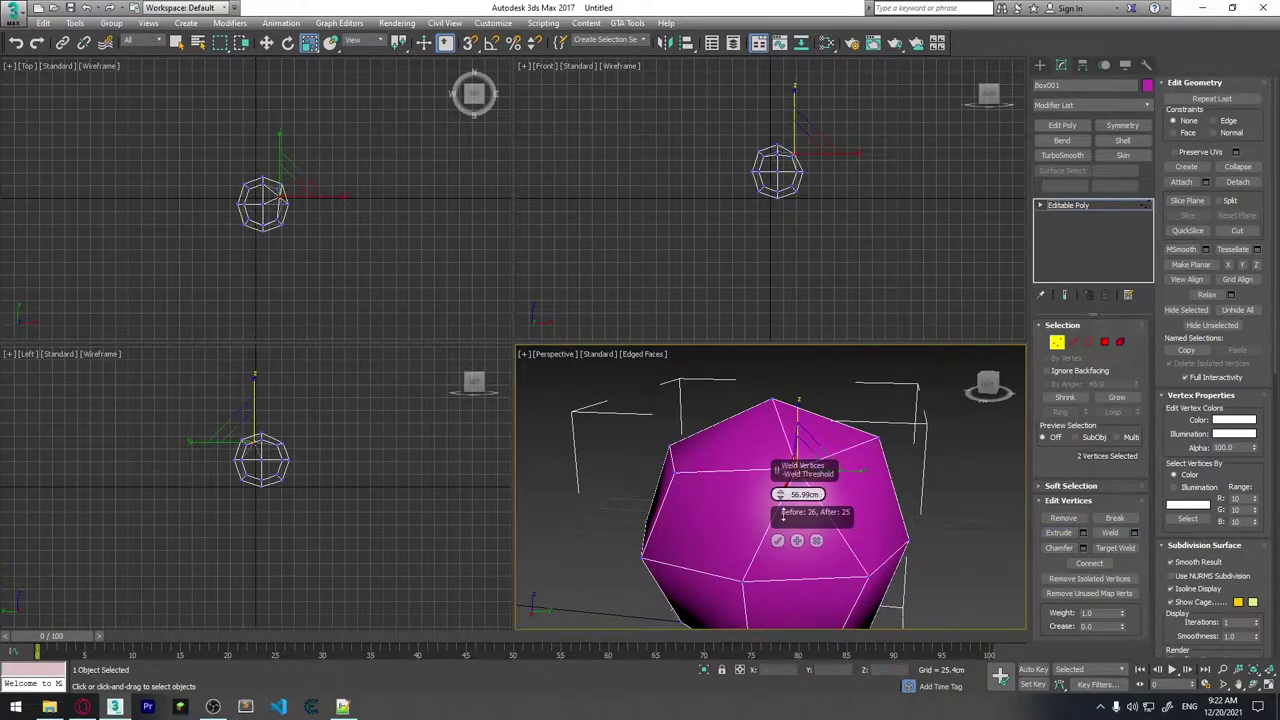
drag(783, 515, 781, 540)
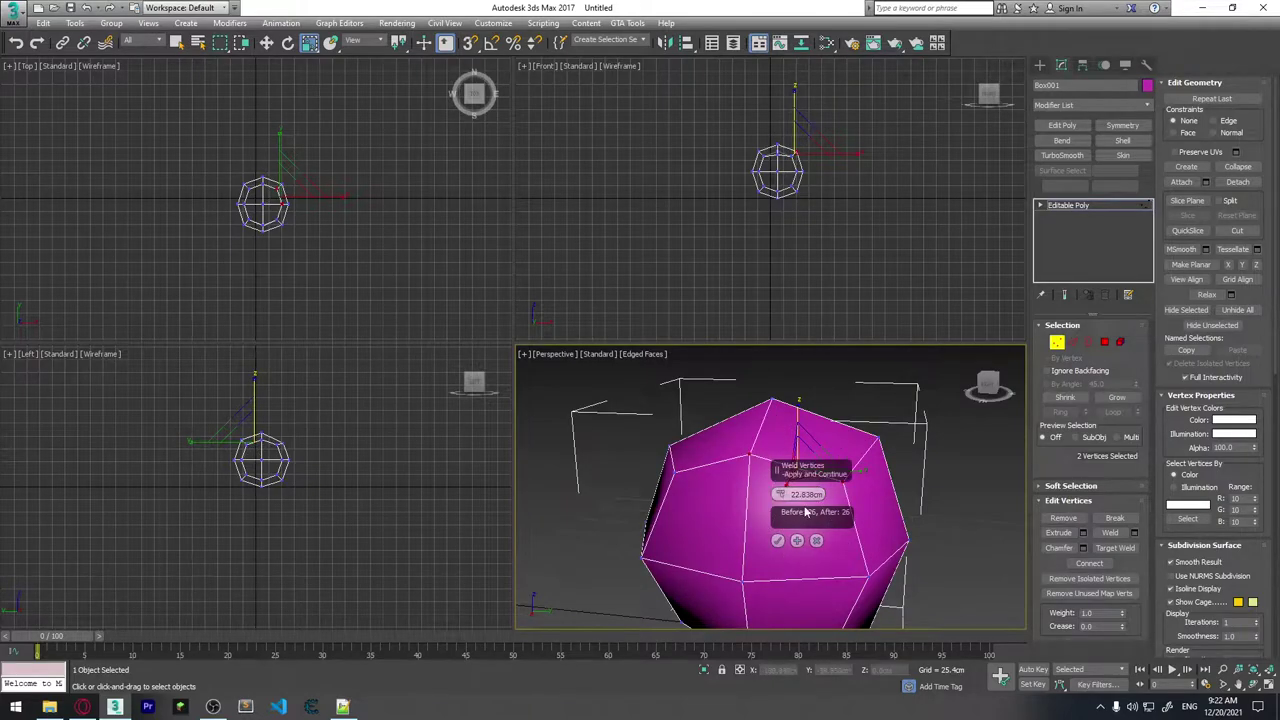
mouse_move(805, 511)
alt+middle_down()
mouse_move(877, 511)
mouse_move(789, 540)
alt+middle_up()
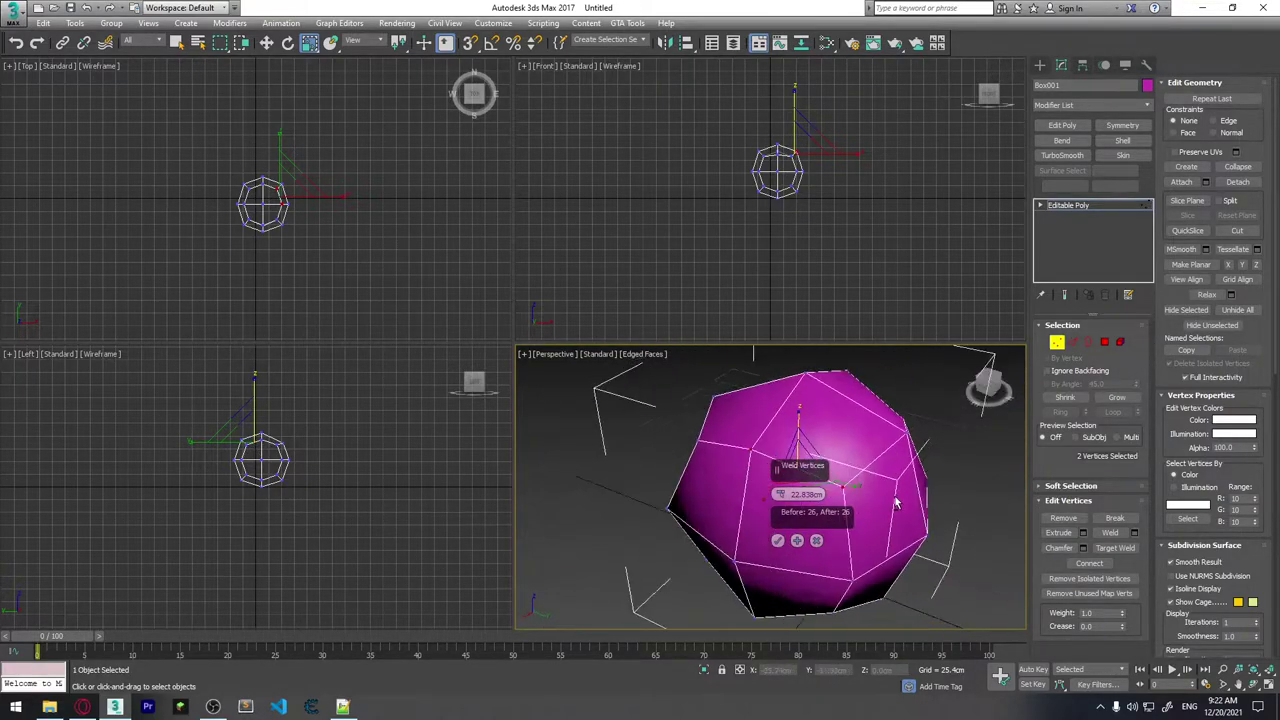
click(778, 540)
Apply Weld again to the selected top vertices.
alt+middle_drag(851, 531, 831, 514)
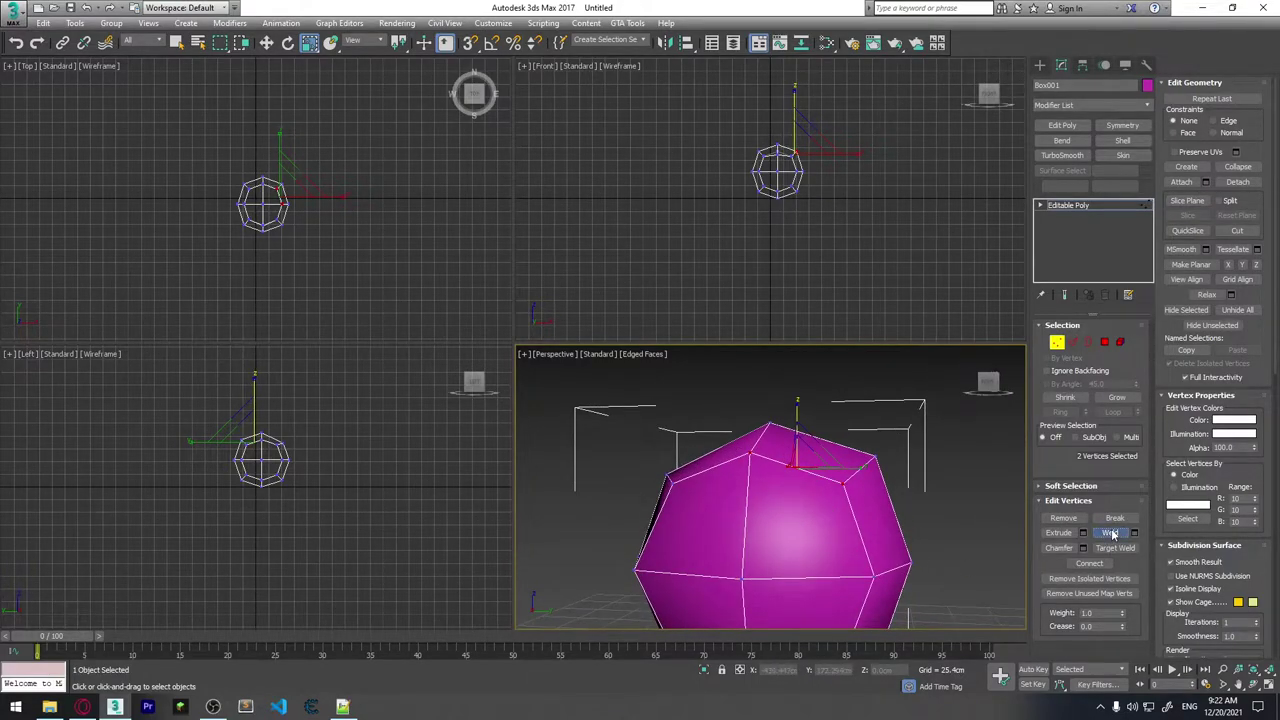
click(1058, 532)
drag(790, 465, 808, 453)
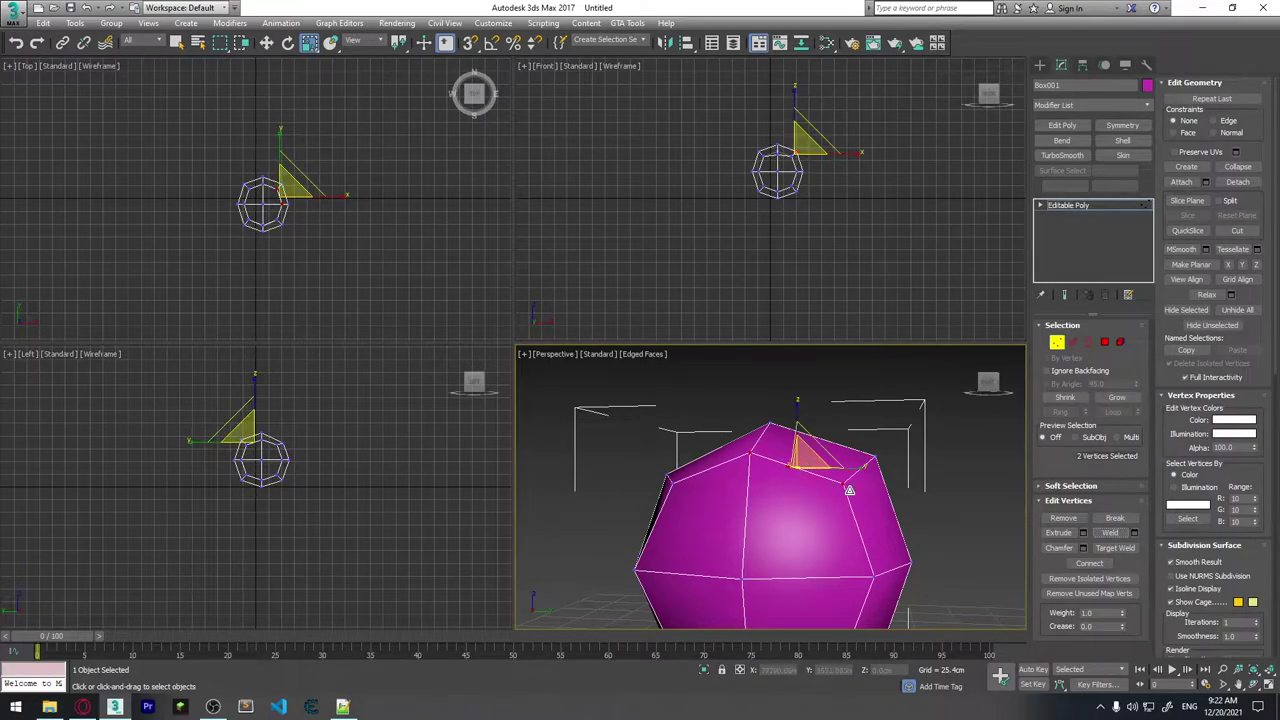
Activate Target Weld with nothing selected and inspect the ball's top and front from several angles.
click(1116, 548)
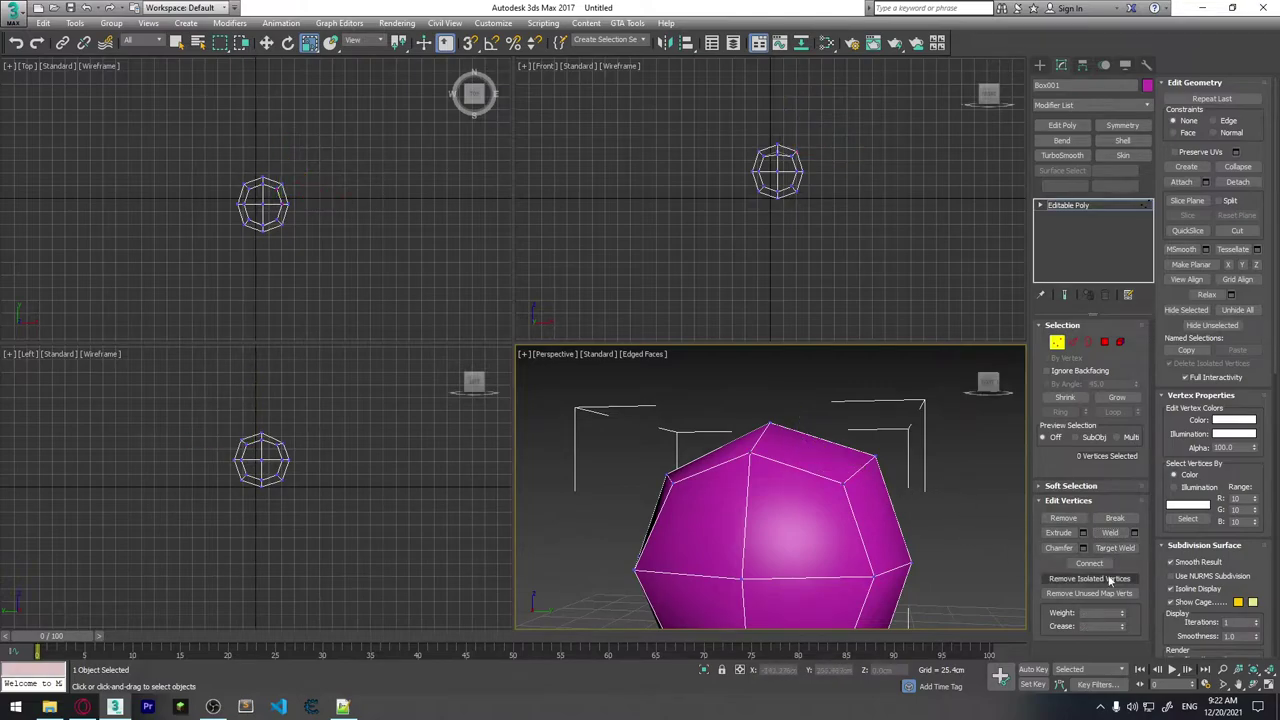
alt+middle_drag(806, 504, 832, 535)
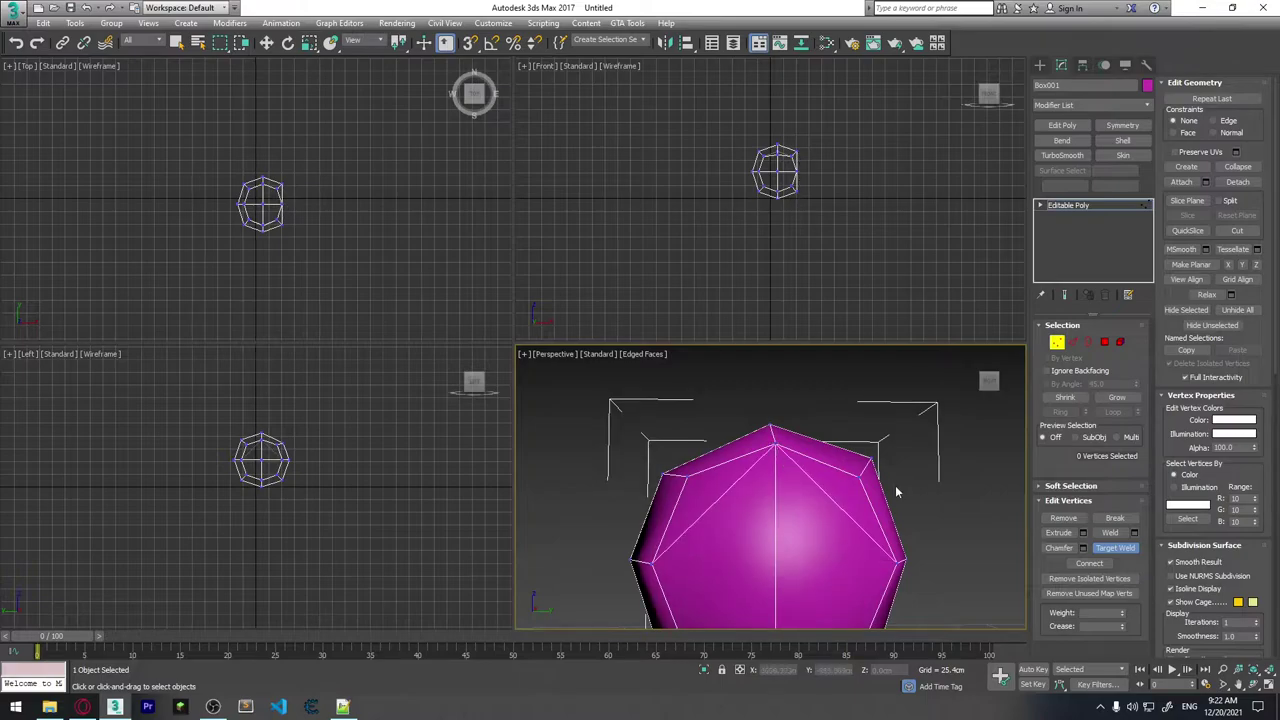
mouse_move(900, 491)
alt+middle_down()
mouse_move(829, 520)
mouse_move(777, 494)
mouse_move(807, 476)
mouse_move(699, 521)
mouse_move(766, 546)
alt+middle_up()
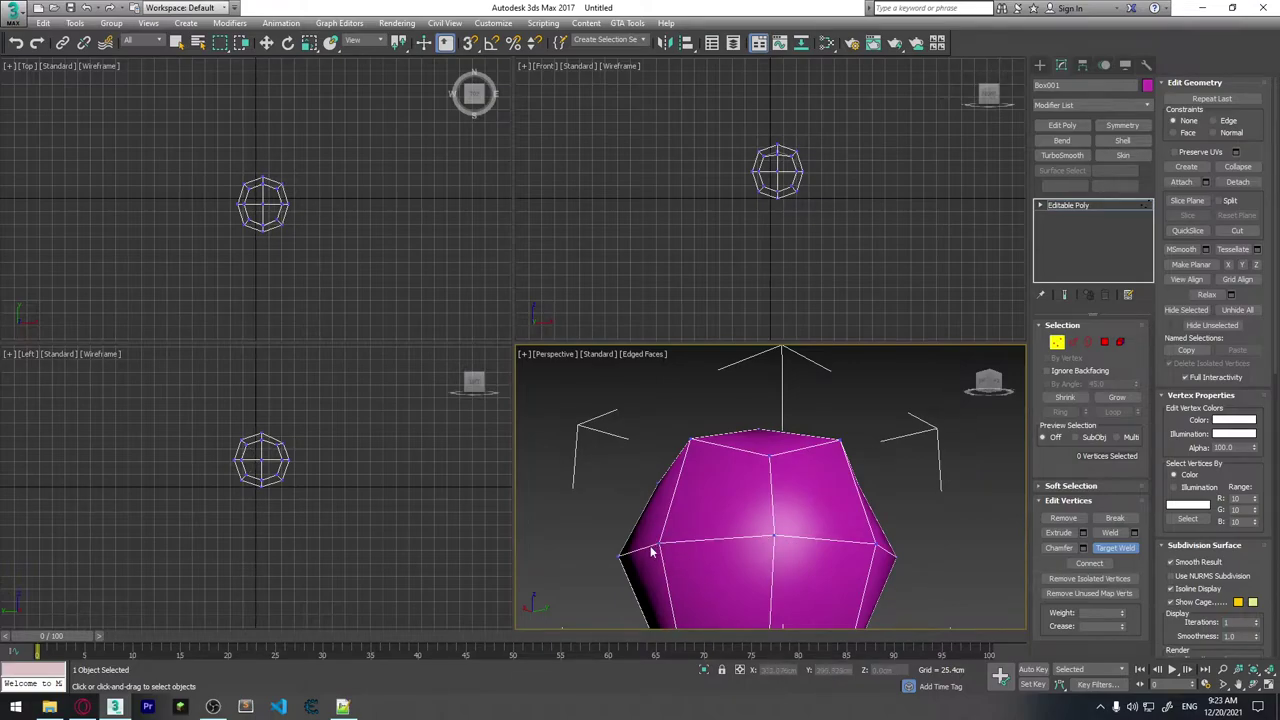
mouse_move(716, 550)
alt+middle_down()
mouse_move(800, 567)
mouse_move(814, 491)
alt+middle_up()
scroll(838, 510, down, 2)
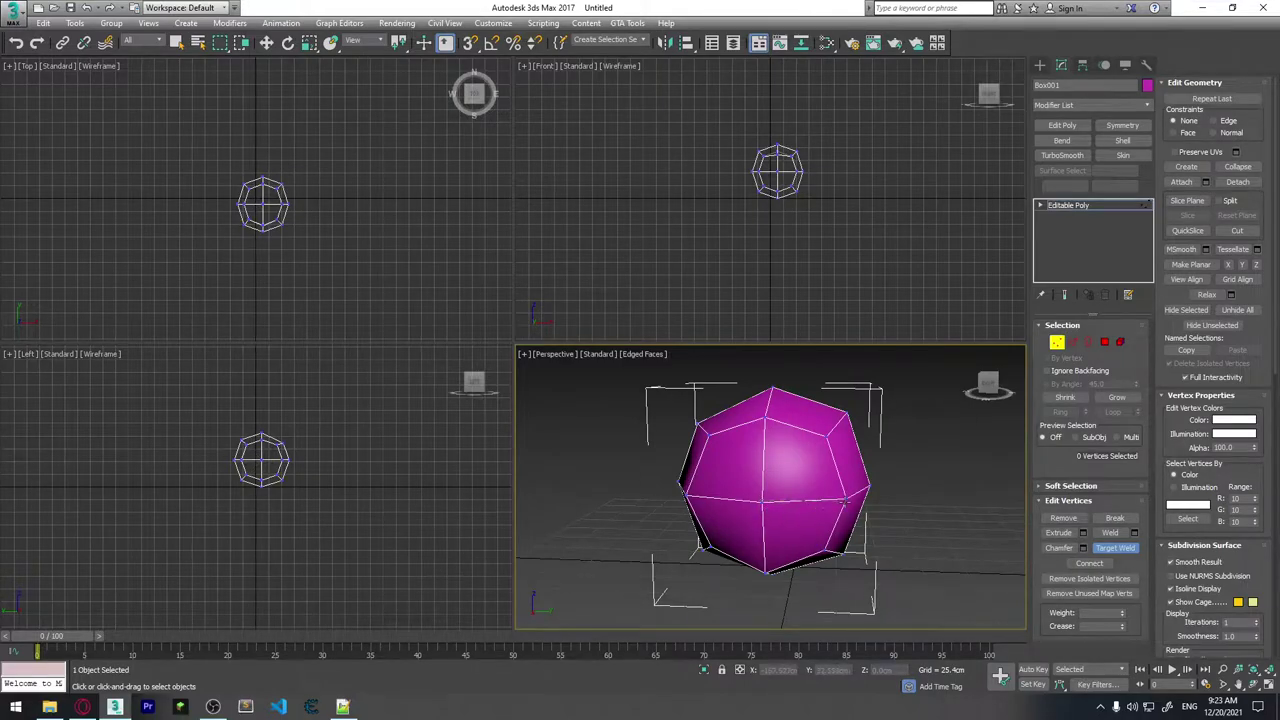
mouse_move(845, 501)
alt+middle_down()
mouse_move(875, 478)
mouse_move(923, 520)
alt+middle_up()
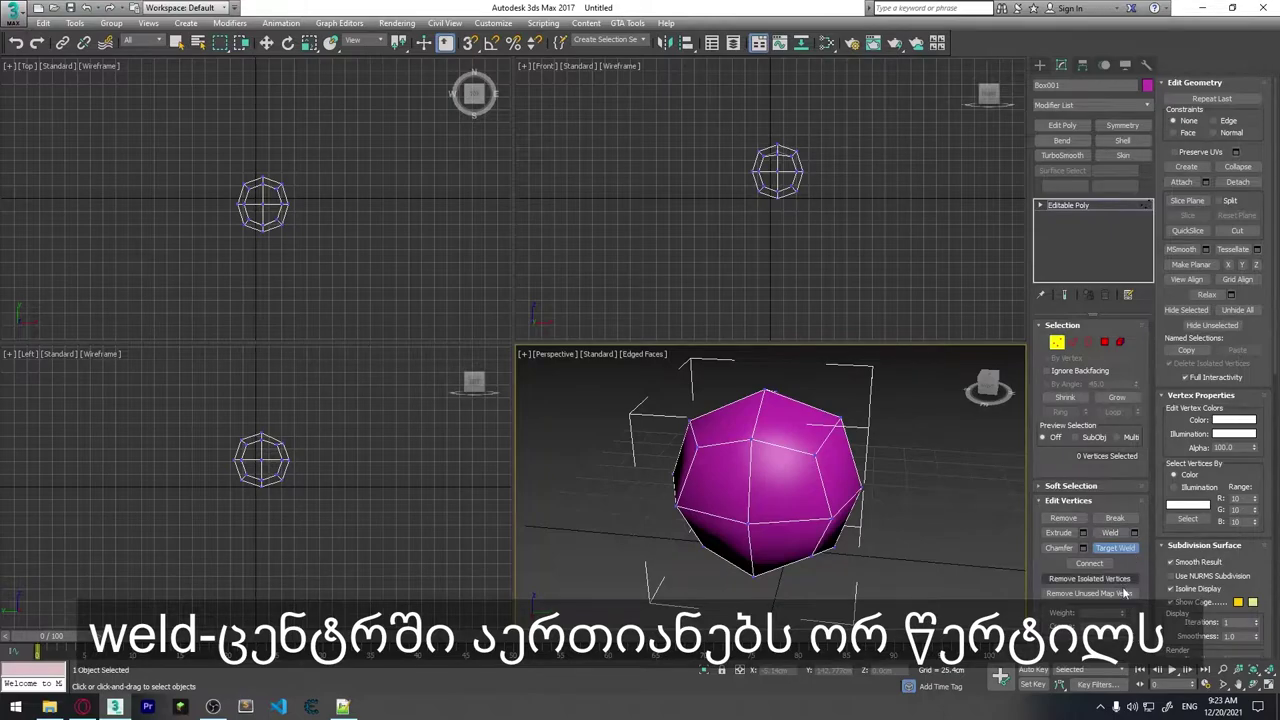
mouse_move(757, 457)
alt+middle_down()
mouse_move(786, 409)
mouse_move(913, 434)
alt+middle_up()
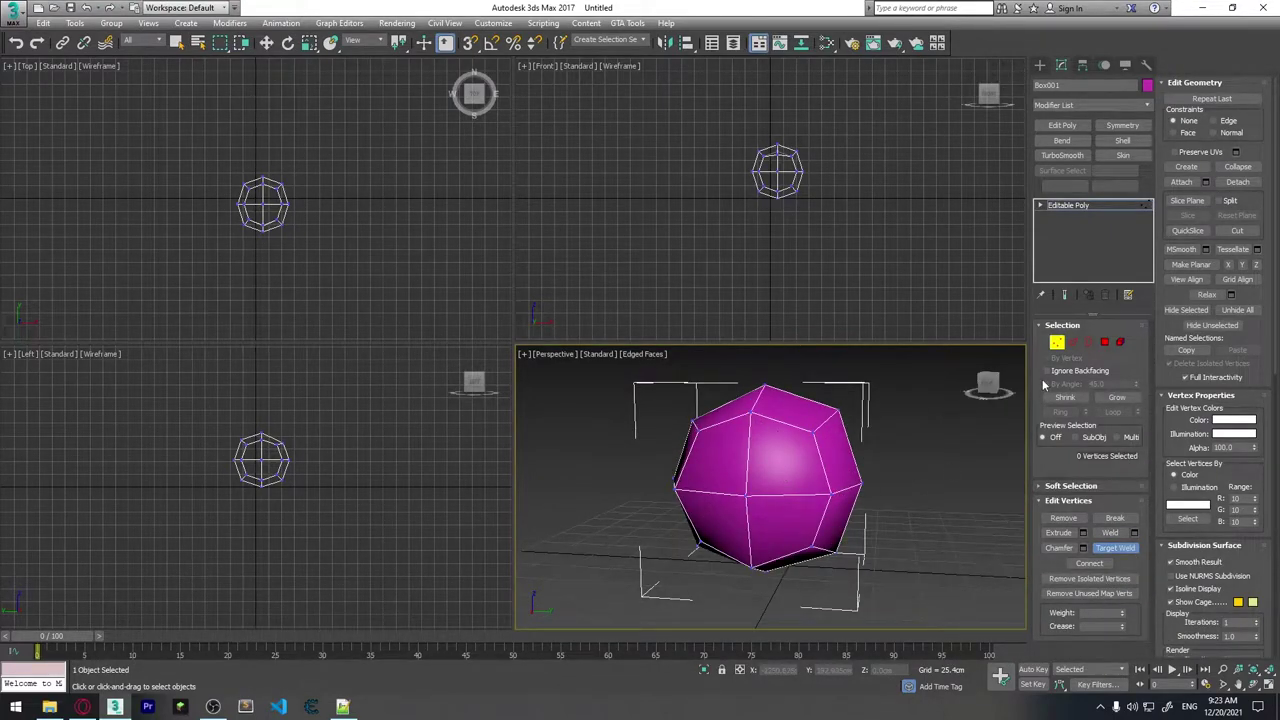
Leave vertex mode, reselect the magenta ball, and re-enter vertex editing.
click(1056, 342)
key(r)
click(951, 517)
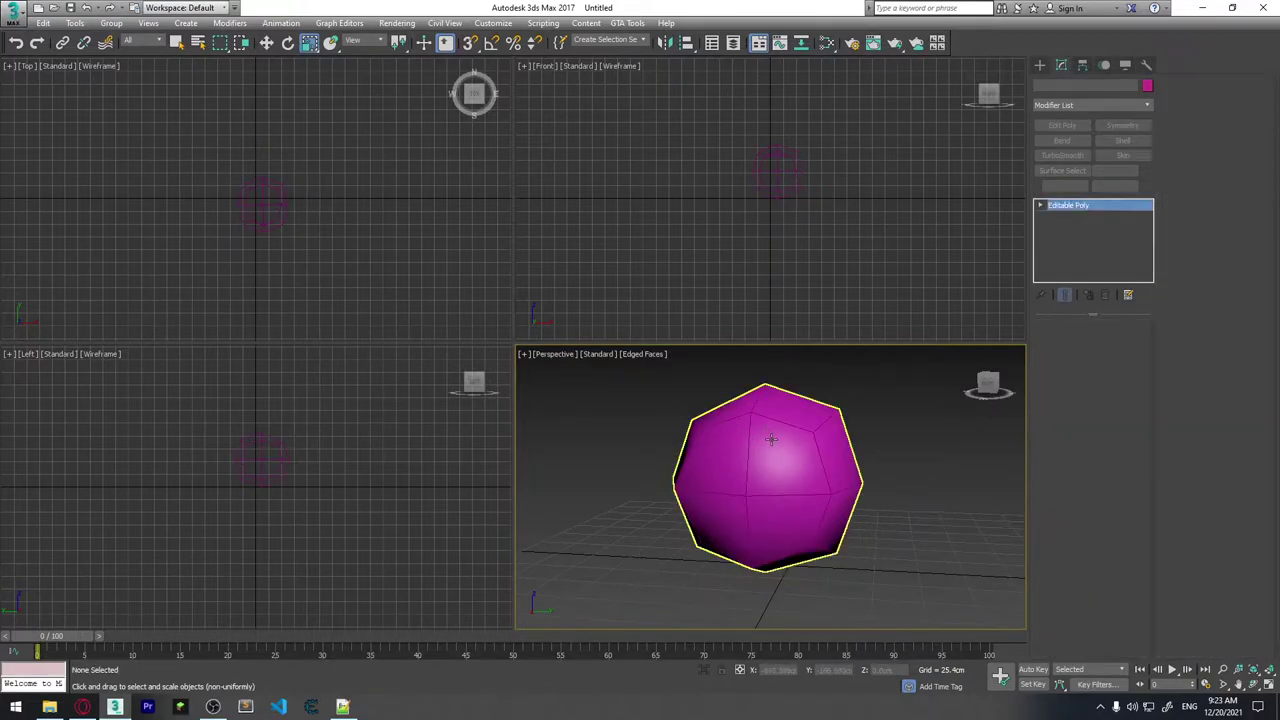
click(771, 439)
click(1056, 342)
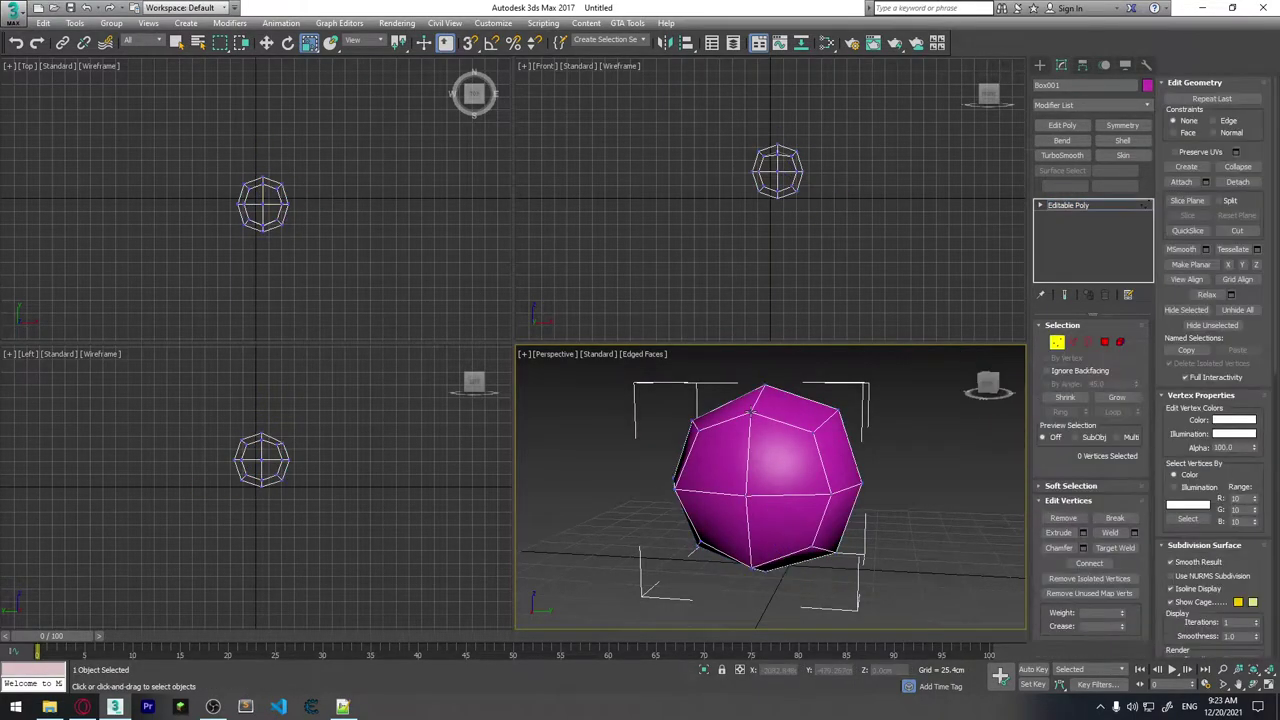
Pick two vertices on the ball and reframe the view around them.
click(752, 411)
ctrl+click(829, 502)
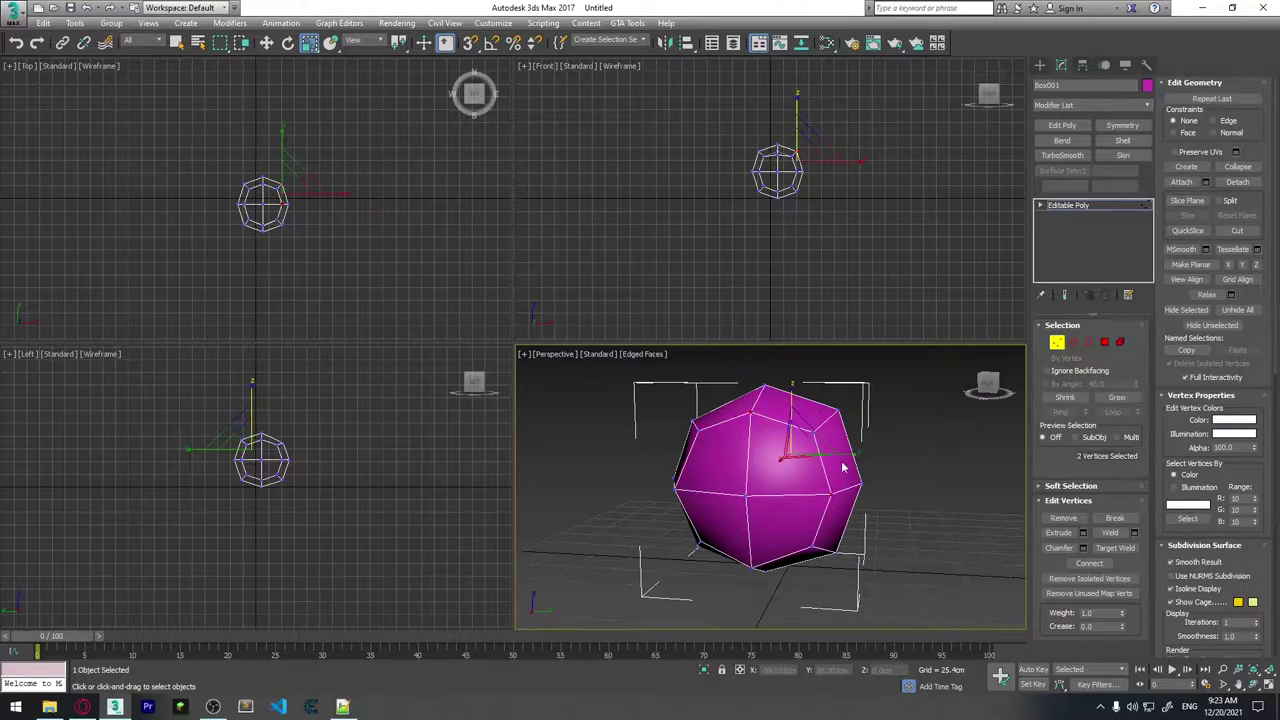
key(x)
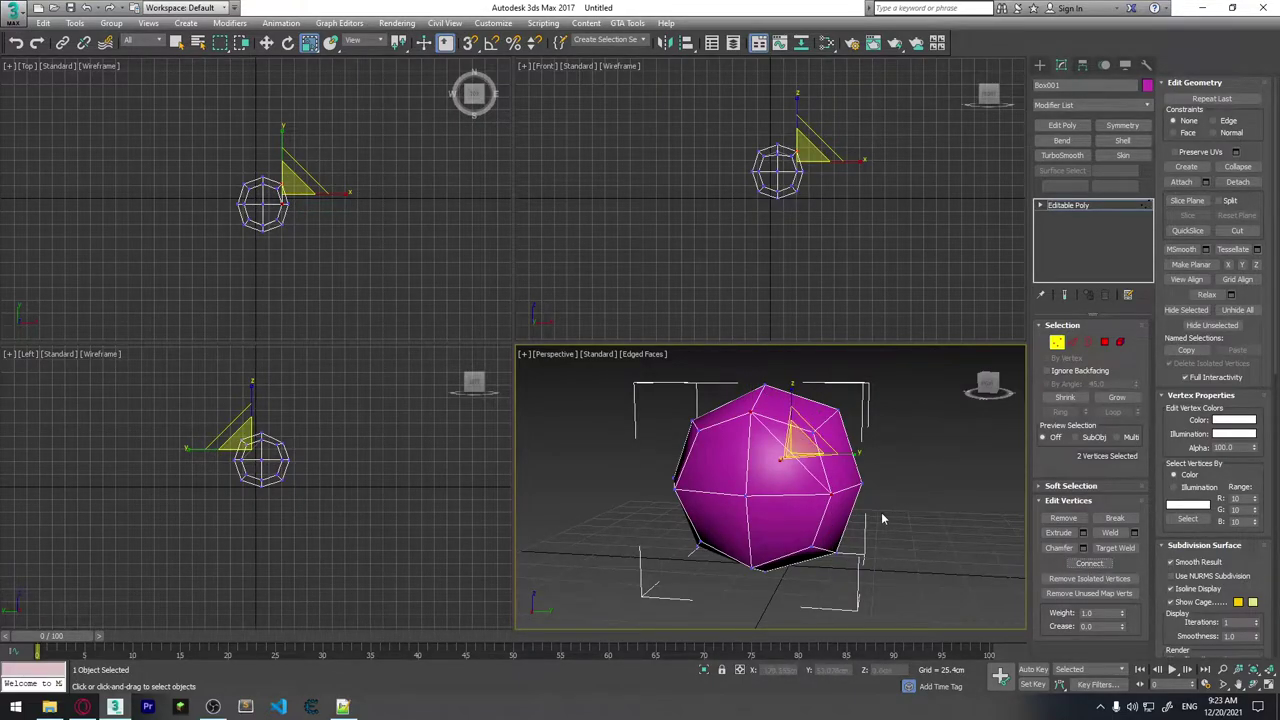
mouse_move(880, 520)
alt+middle_down()
mouse_move(766, 503)
mouse_move(929, 537)
alt+middle_up()
scroll(785, 480, up, 5)
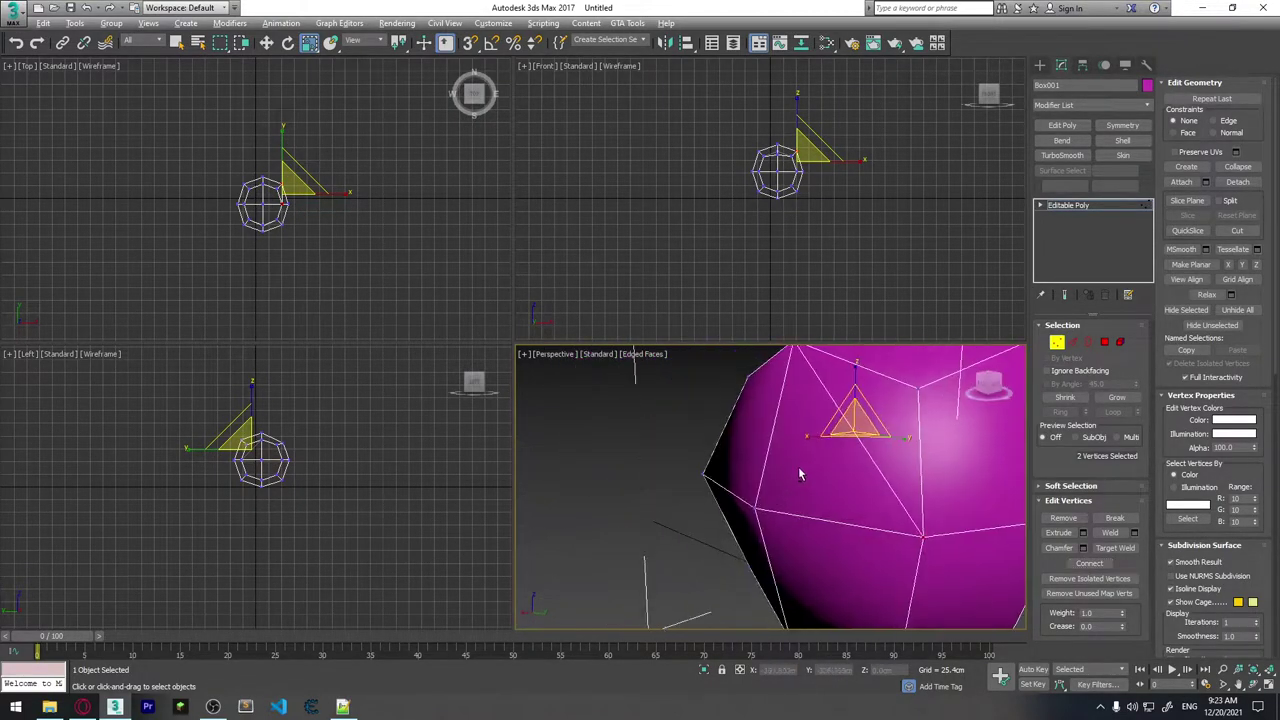
alt+middle_drag(785, 480, 806, 480)
Select a single vertex, Grow the selection to its neighbours, then Shrink it back.
click(1000, 455)
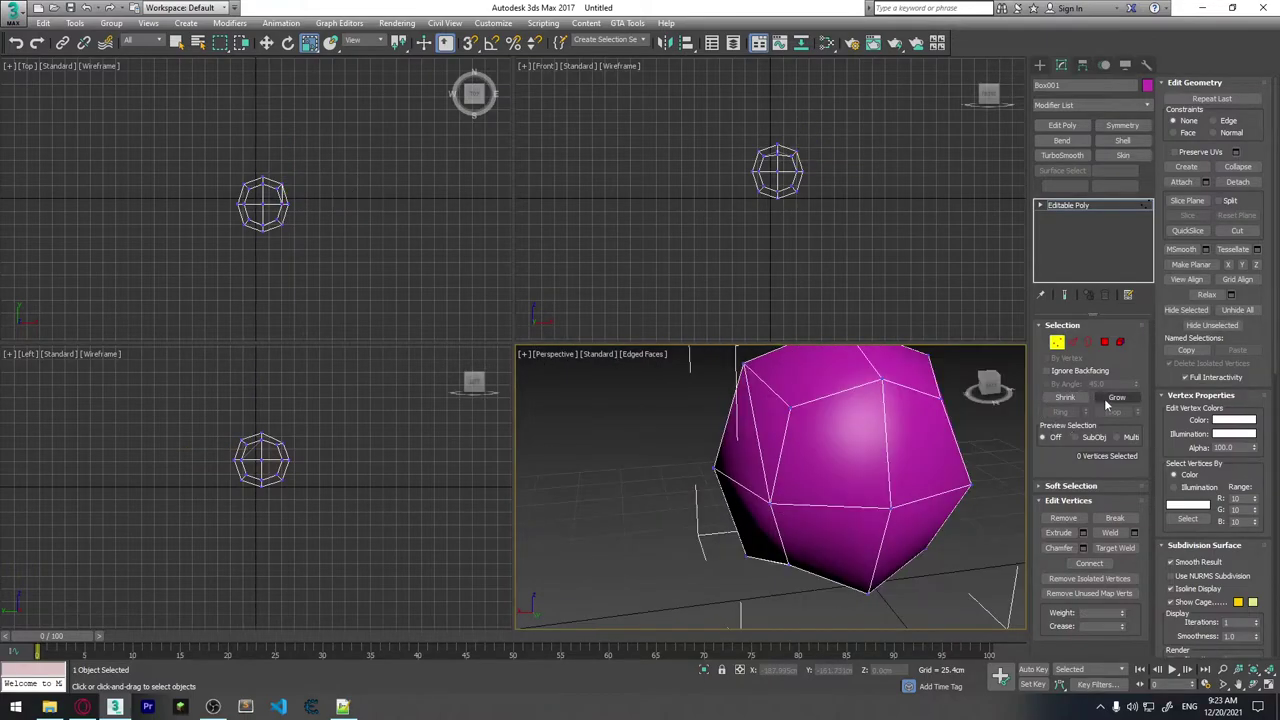
click(790, 407)
alt+middle_drag(790, 407, 760, 415)
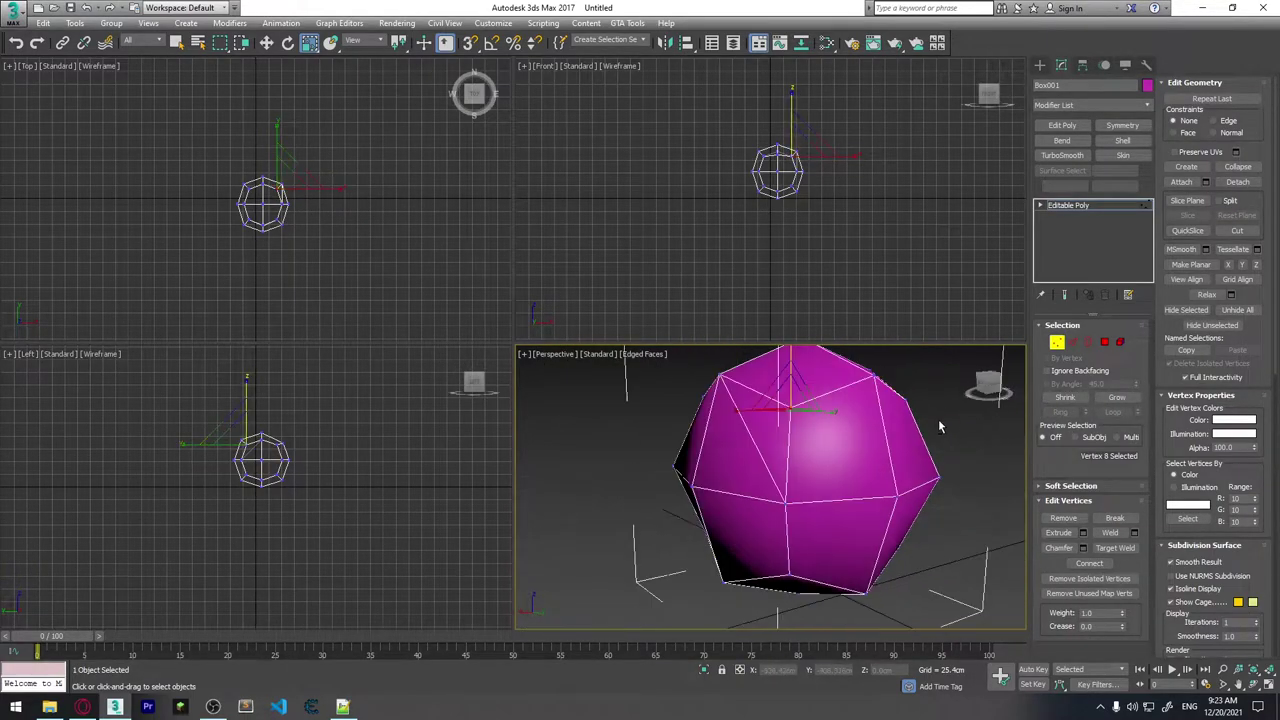
click(1117, 398)
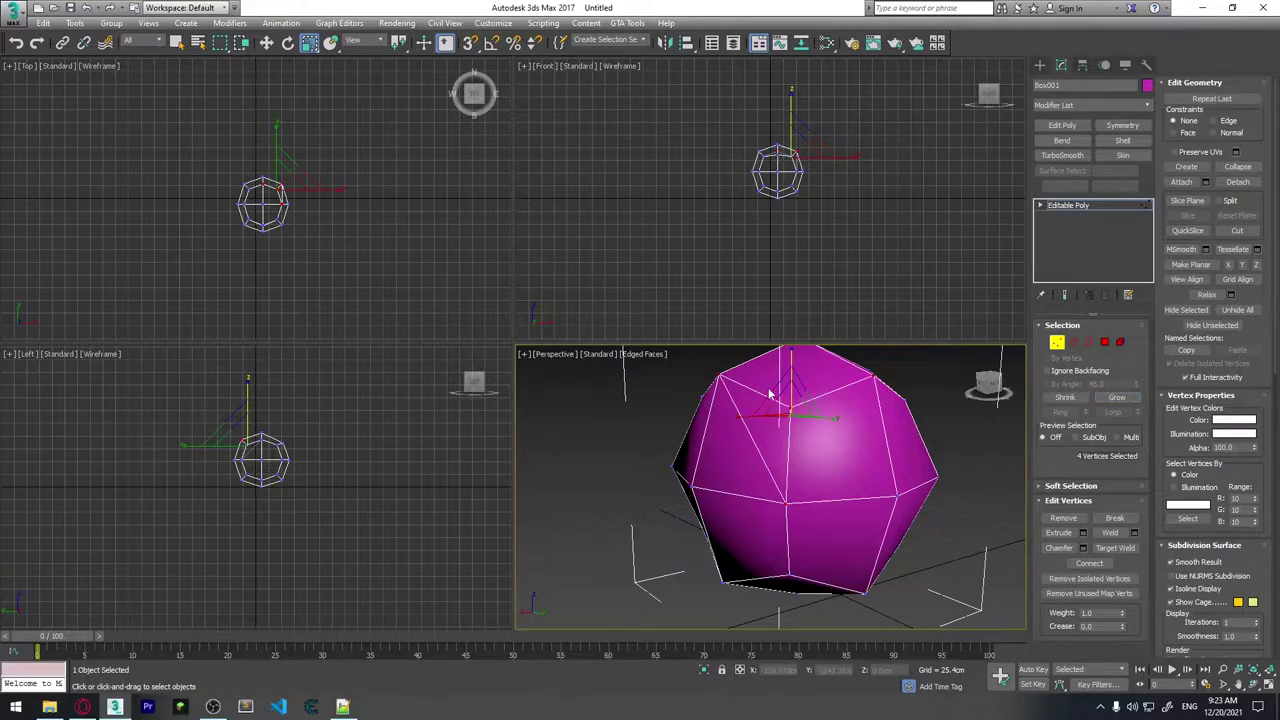
mouse_move(845, 454)
alt+middle_down()
mouse_move(815, 449)
mouse_move(849, 467)
alt+middle_up()
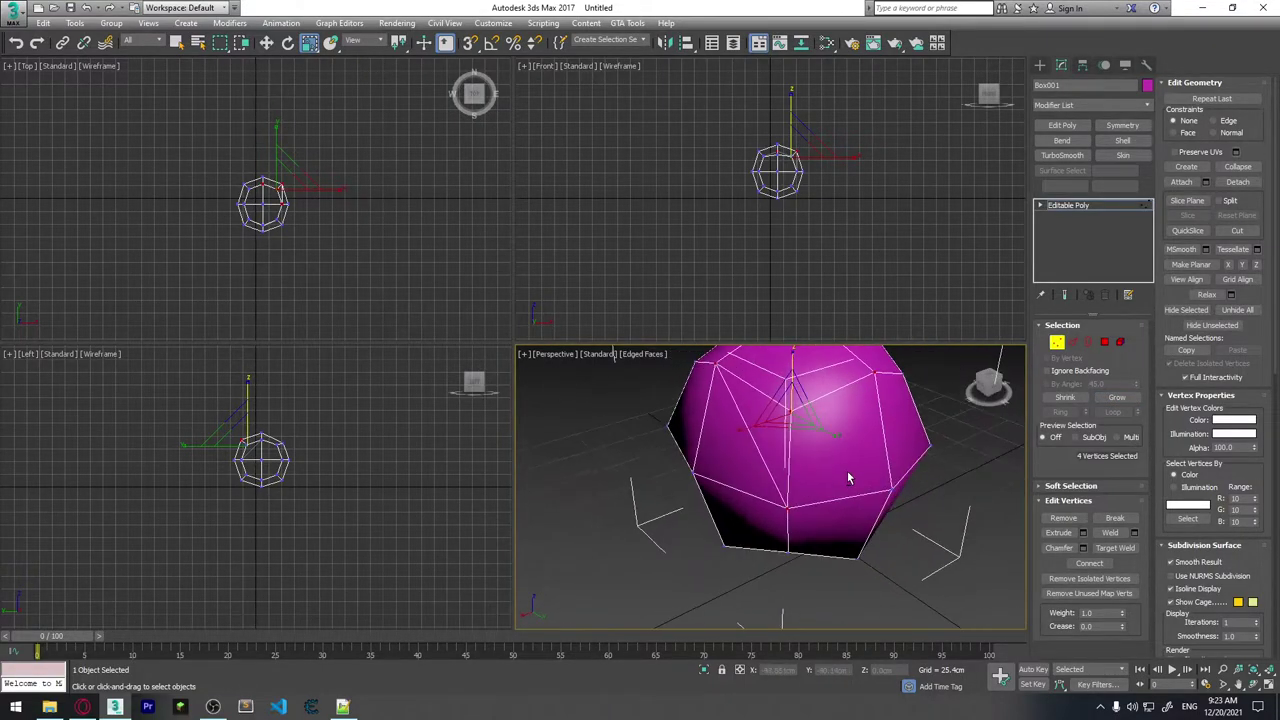
click(1065, 398)
alt+middle_drag(790, 410, 1125, 507)
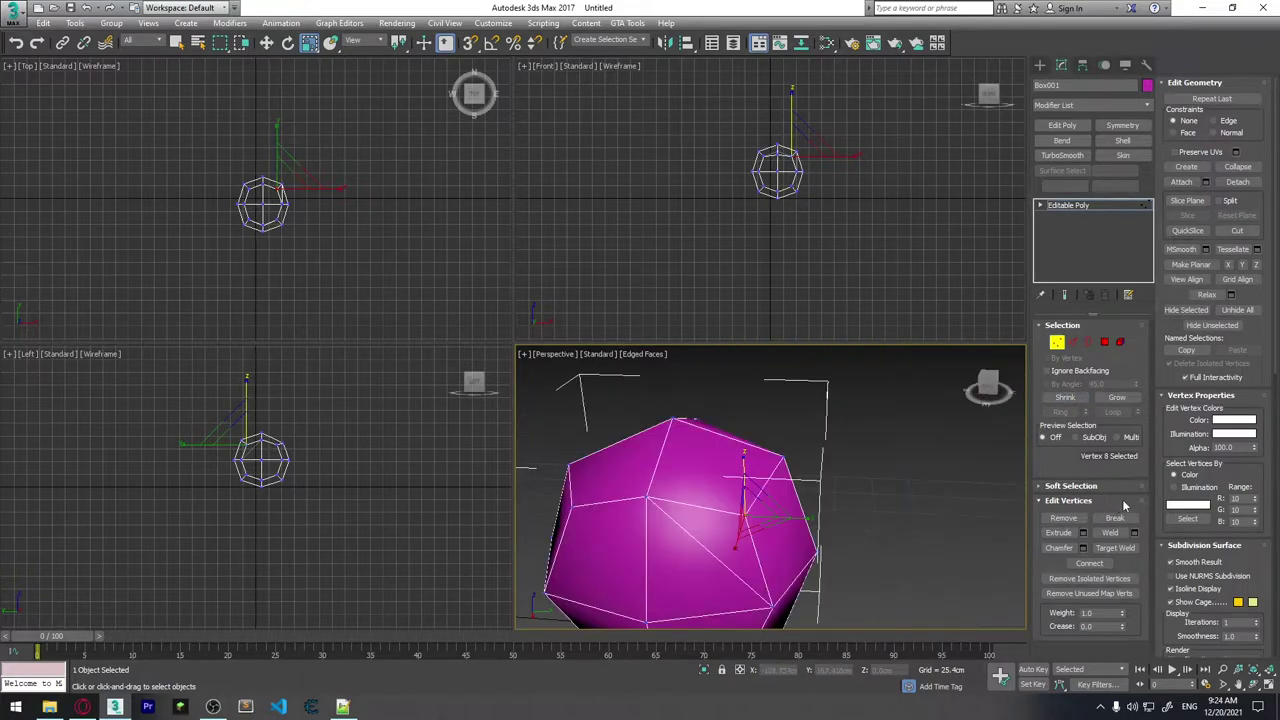
Enable Use Soft Selection and select the ball's top vertex with the Move tool active.
click(1040, 486)
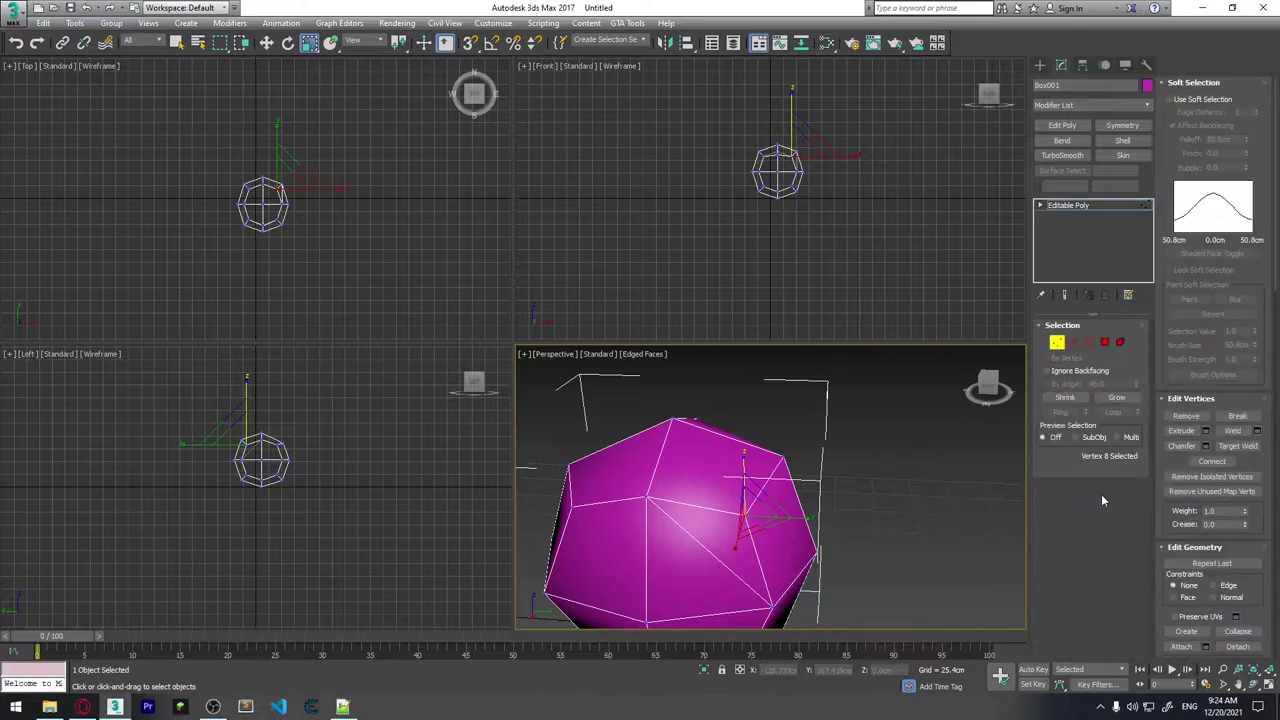
click(1172, 100)
mouse_move(780, 470)
alt+middle_down()
mouse_move(796, 504)
mouse_move(704, 524)
mouse_move(801, 464)
mouse_move(861, 479)
mouse_move(831, 530)
mouse_move(766, 531)
mouse_move(801, 470)
mouse_move(803, 531)
mouse_move(909, 486)
mouse_move(931, 509)
alt+middle_up()
click(706, 465)
key(w)
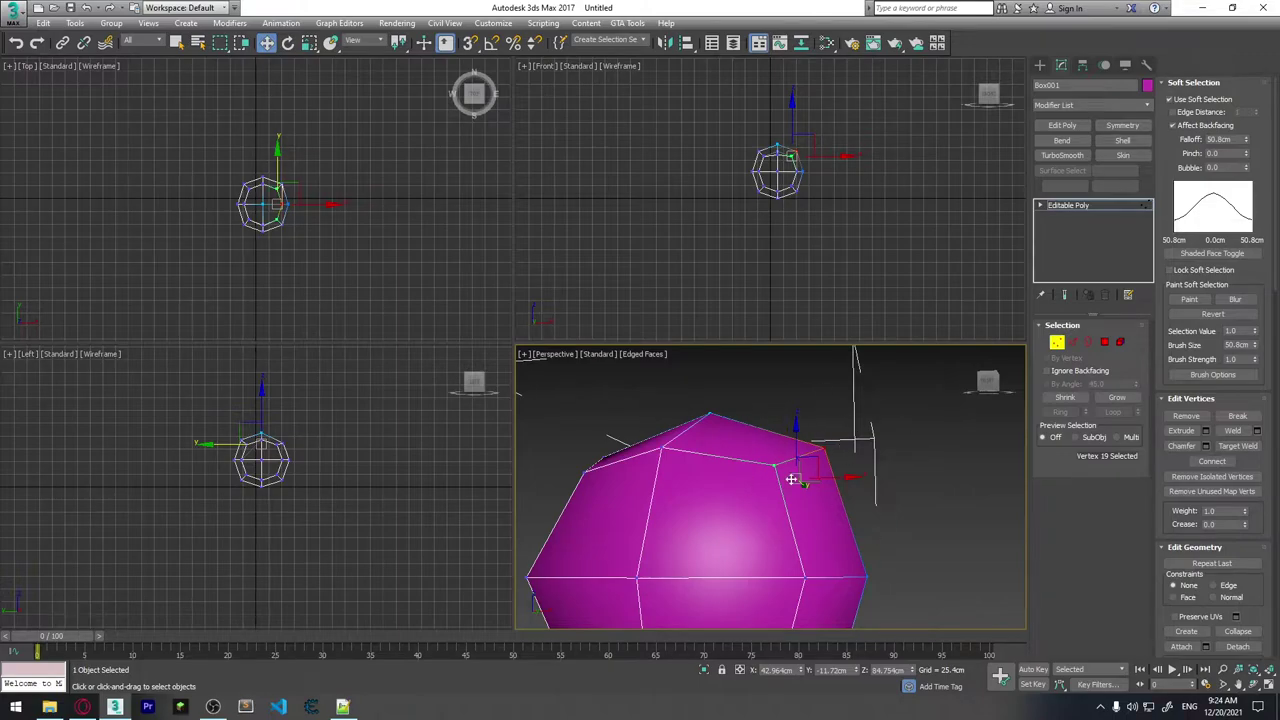
mouse_move(829, 494)
alt+middle_down()
mouse_move(823, 518)
mouse_move(833, 489)
mouse_move(850, 495)
alt+middle_up()
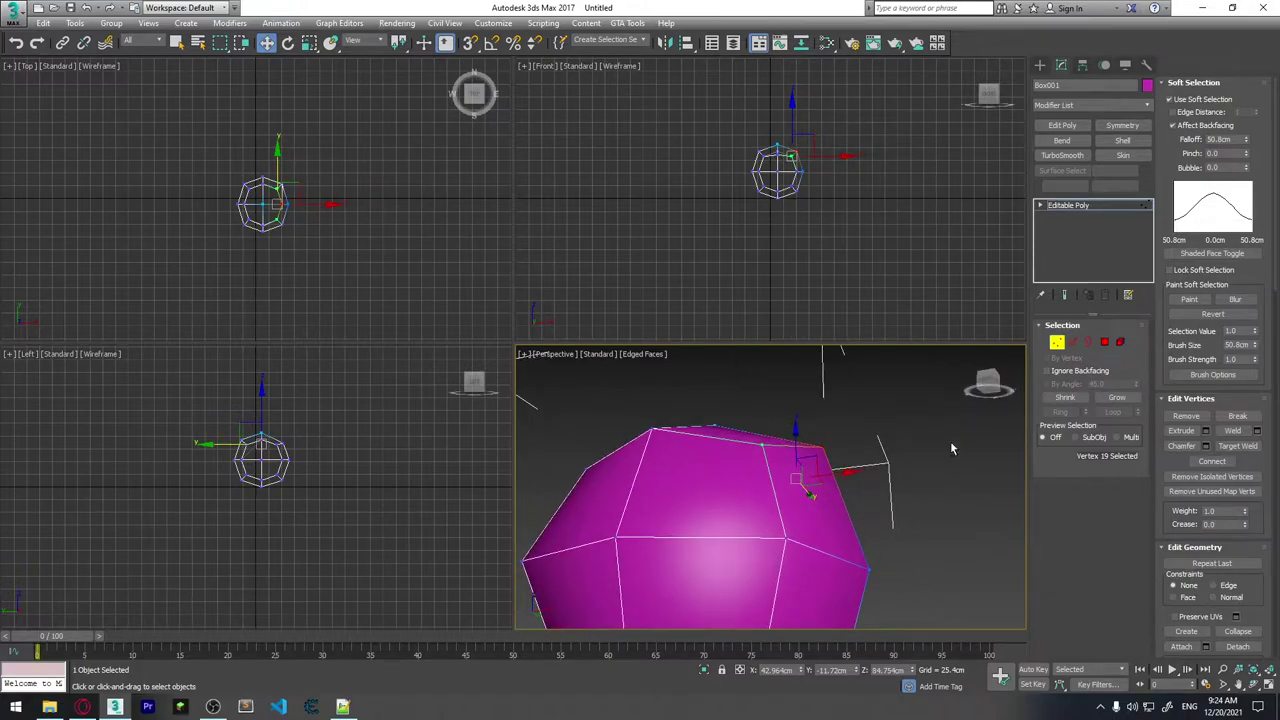
Pull the top vertex with and without soft falloff, then undo the pull.
click(1169, 99)
alt+middle_drag(883, 451, 886, 486)
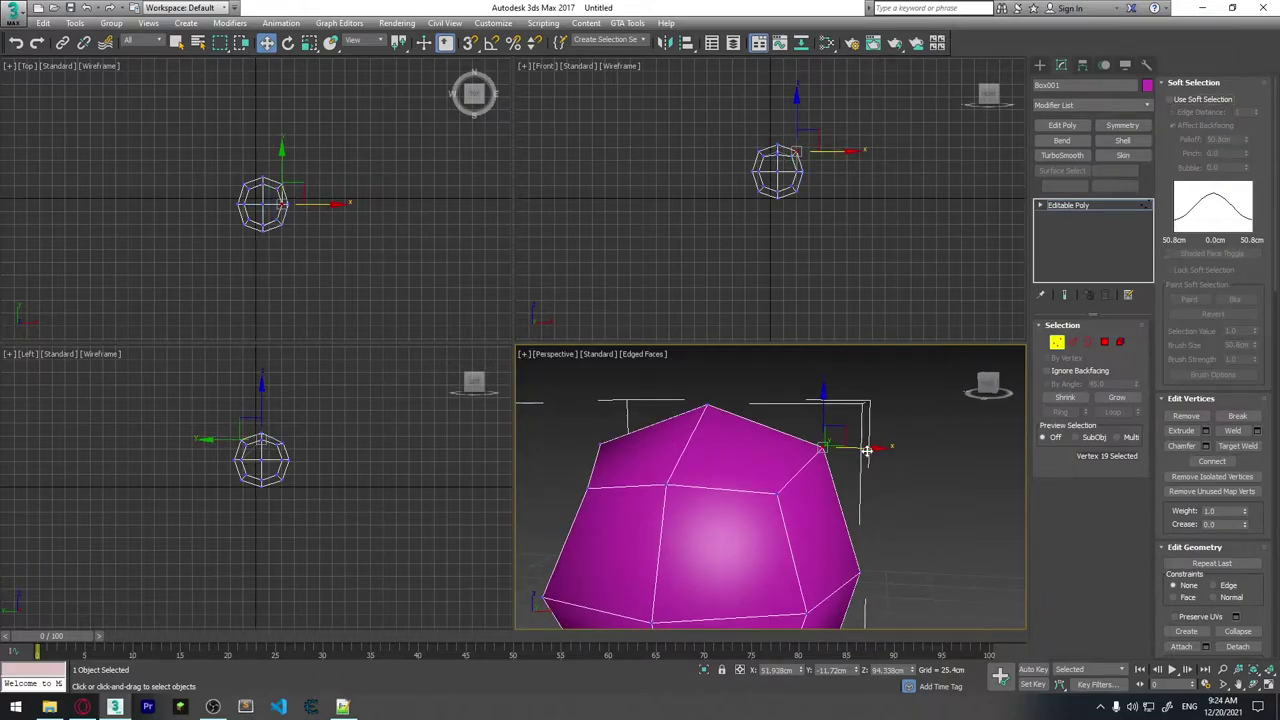
mouse_move(867, 450)
mouse_down()
mouse_move(920, 443)
mouse_move(846, 443)
mouse_move(878, 446)
mouse_up()
click(1169, 99)
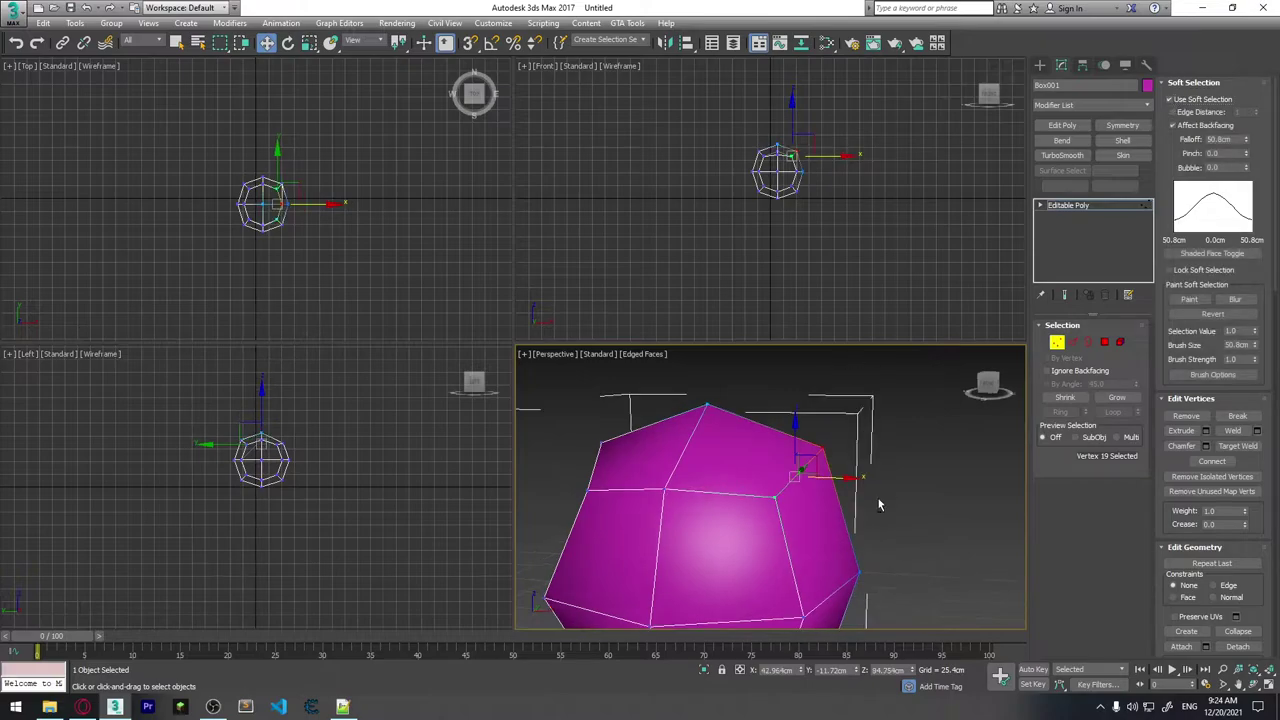
mouse_move(877, 506)
alt+middle_down()
mouse_move(894, 466)
mouse_move(818, 440)
alt+middle_up()
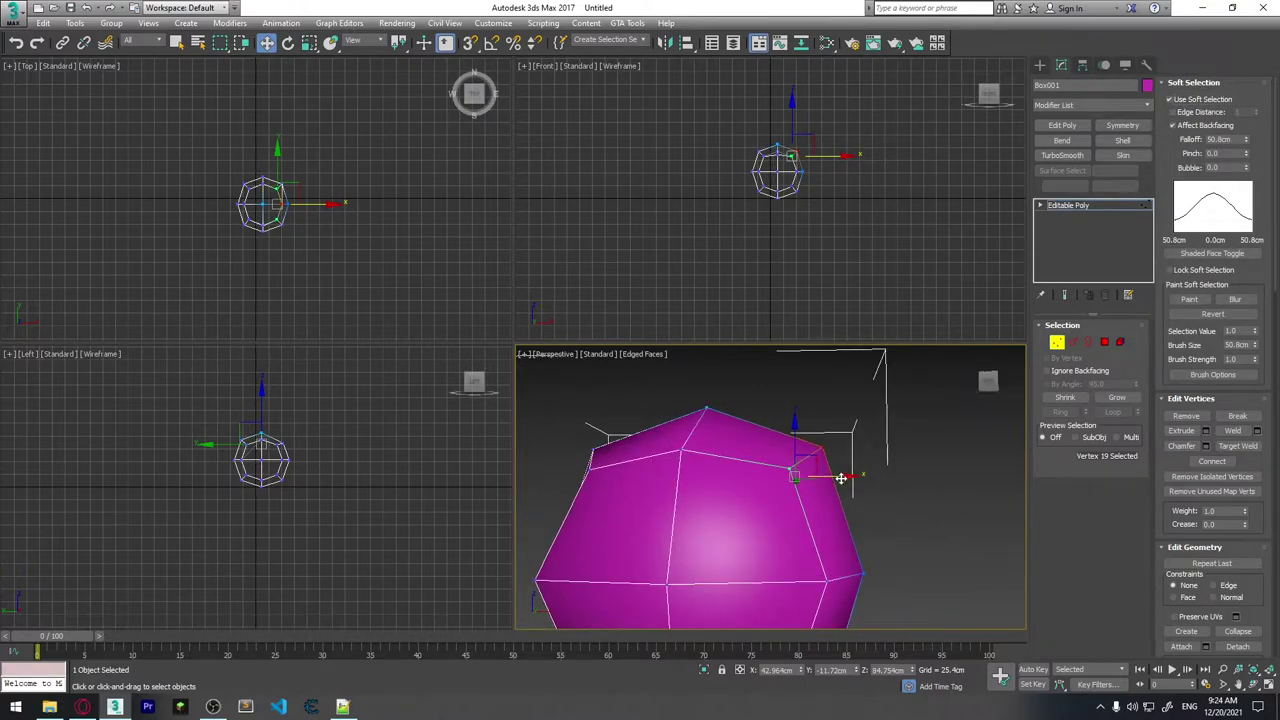
mouse_move(841, 478)
mouse_down()
mouse_move(889, 463)
mouse_move(851, 457)
mouse_move(883, 457)
mouse_move(834, 404)
mouse_move(914, 503)
mouse_up()
mouse_move(914, 503)
alt+middle_down()
mouse_move(837, 480)
mouse_move(886, 482)
mouse_move(855, 463)
alt+middle_up()
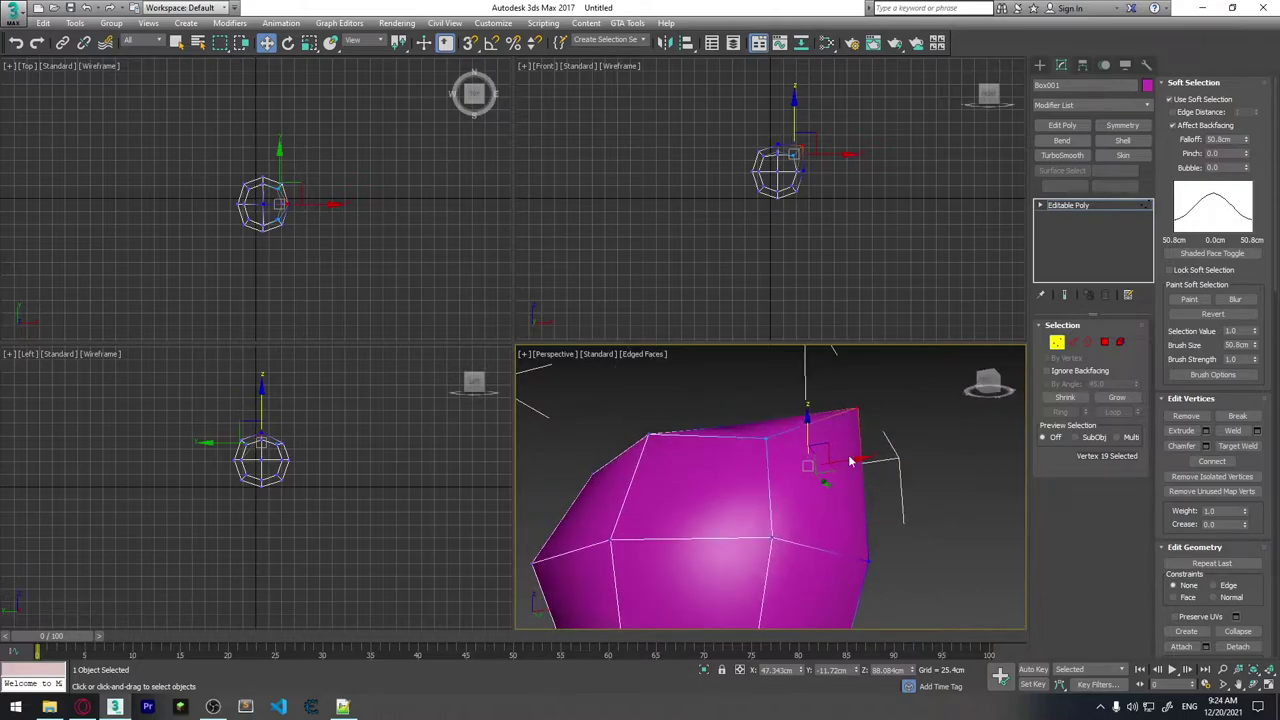
click(855, 463)
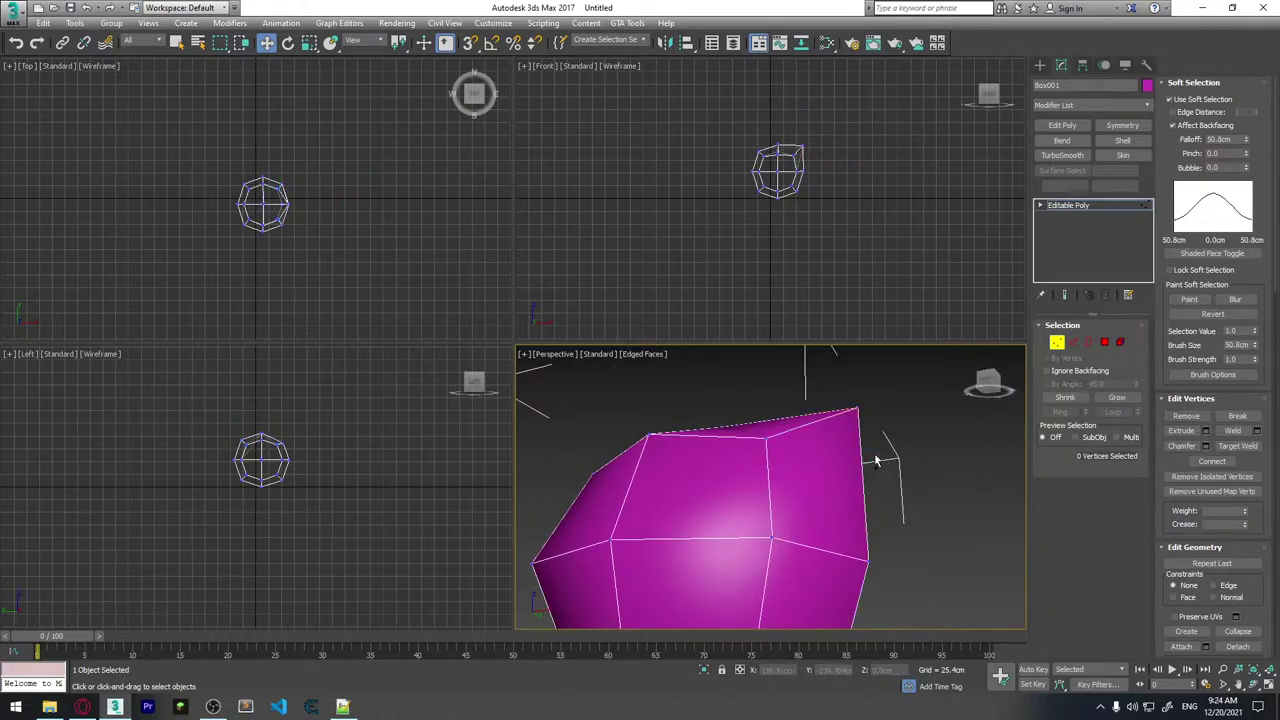
key(ctrl+z)
key(ctrl+z)
Turn Use Soft Selection off and collapse the Soft Selection rollout.
mouse_move(880, 440)
alt+middle_down()
mouse_move(874, 523)
mouse_move(823, 511)
alt+middle_up()
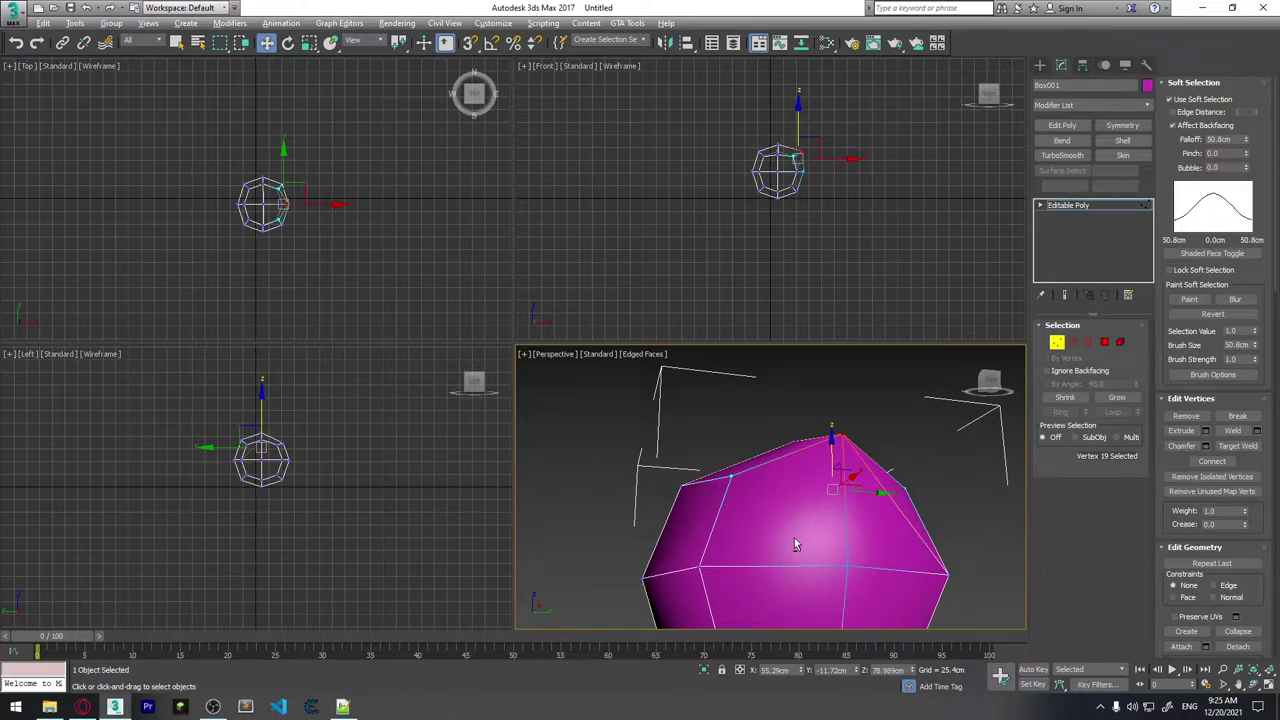
mouse_move(795, 544)
alt+middle_down()
mouse_move(866, 534)
mouse_move(820, 506)
alt+middle_up()
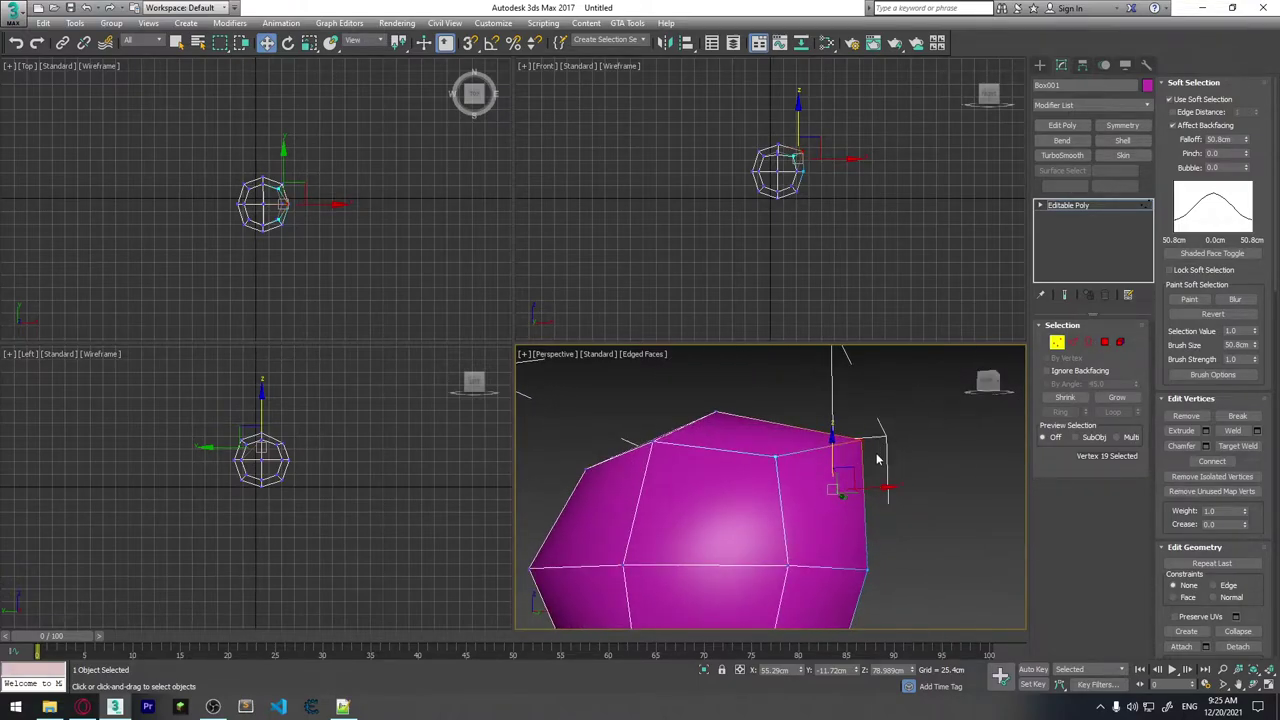
mouse_move(843, 471)
alt+middle_down()
mouse_move(866, 488)
mouse_move(826, 480)
mouse_move(840, 449)
mouse_move(1173, 108)
alt+middle_up()
click(1170, 100)
click(1169, 83)
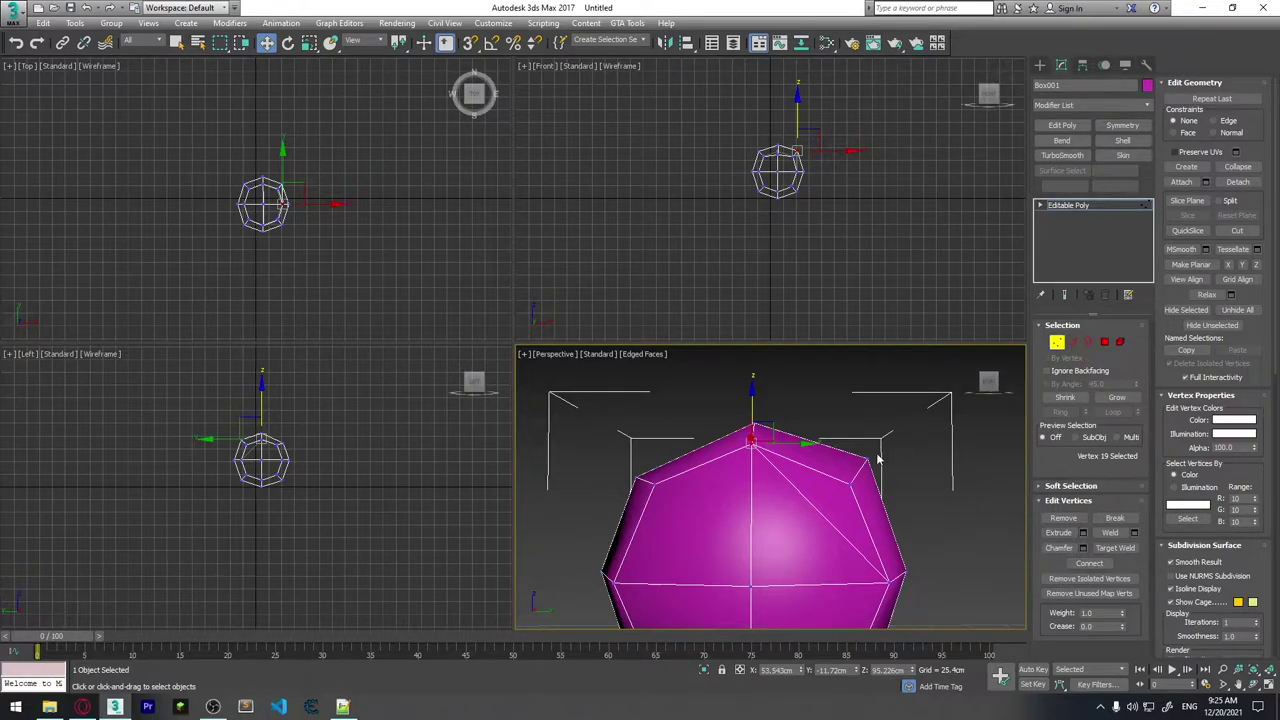
Cycle the ball through its Edge, Border and Element sub-object levels.
key(2)
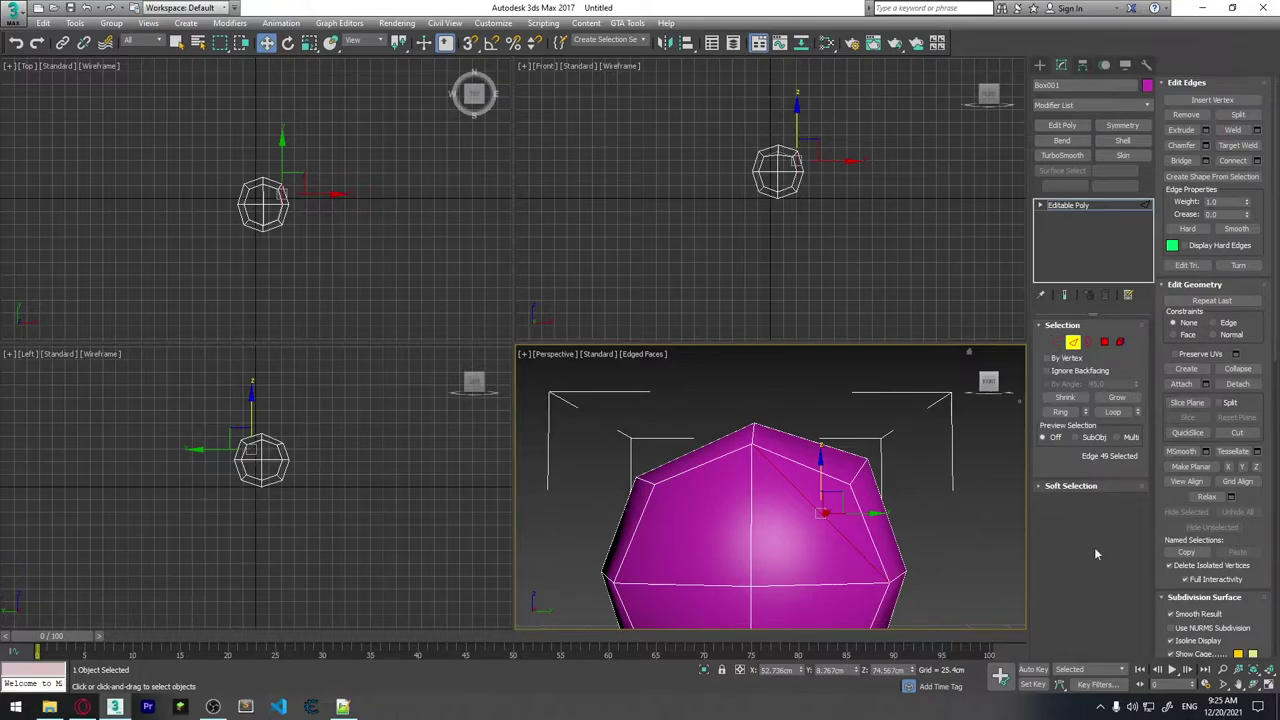
key(2)
key(1)
key(2)
click(1089, 342)
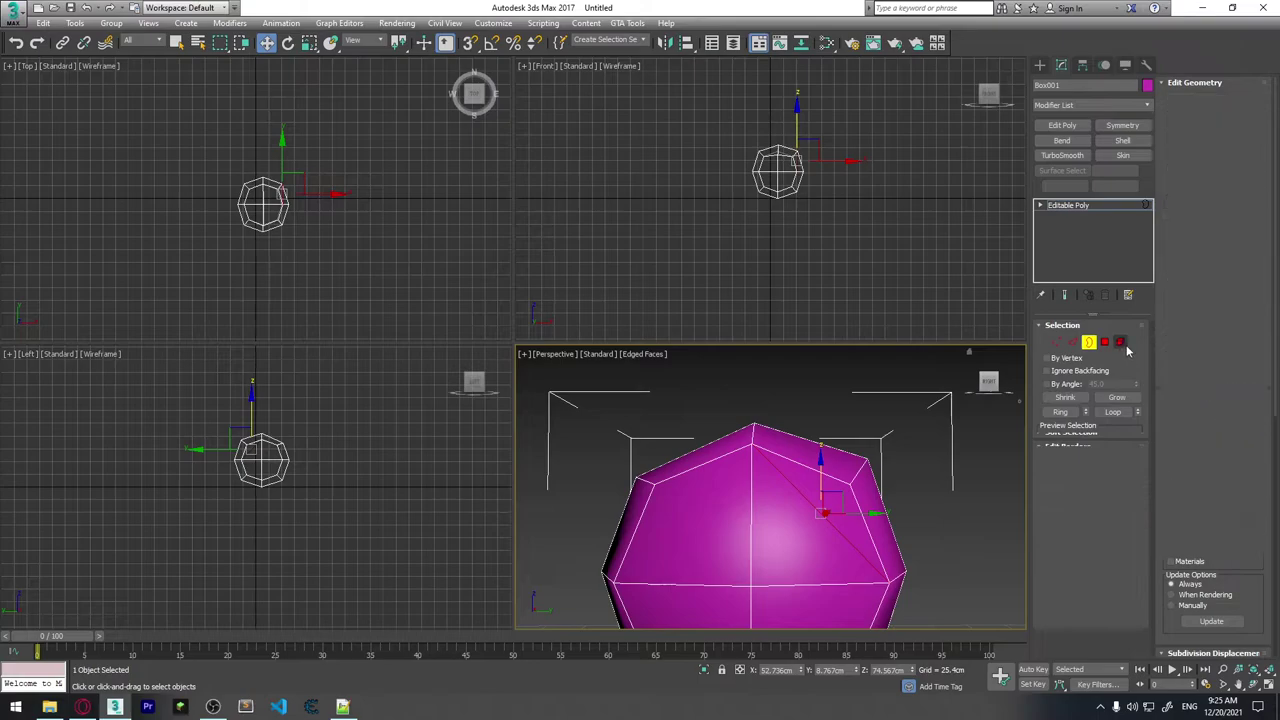
click(1122, 344)
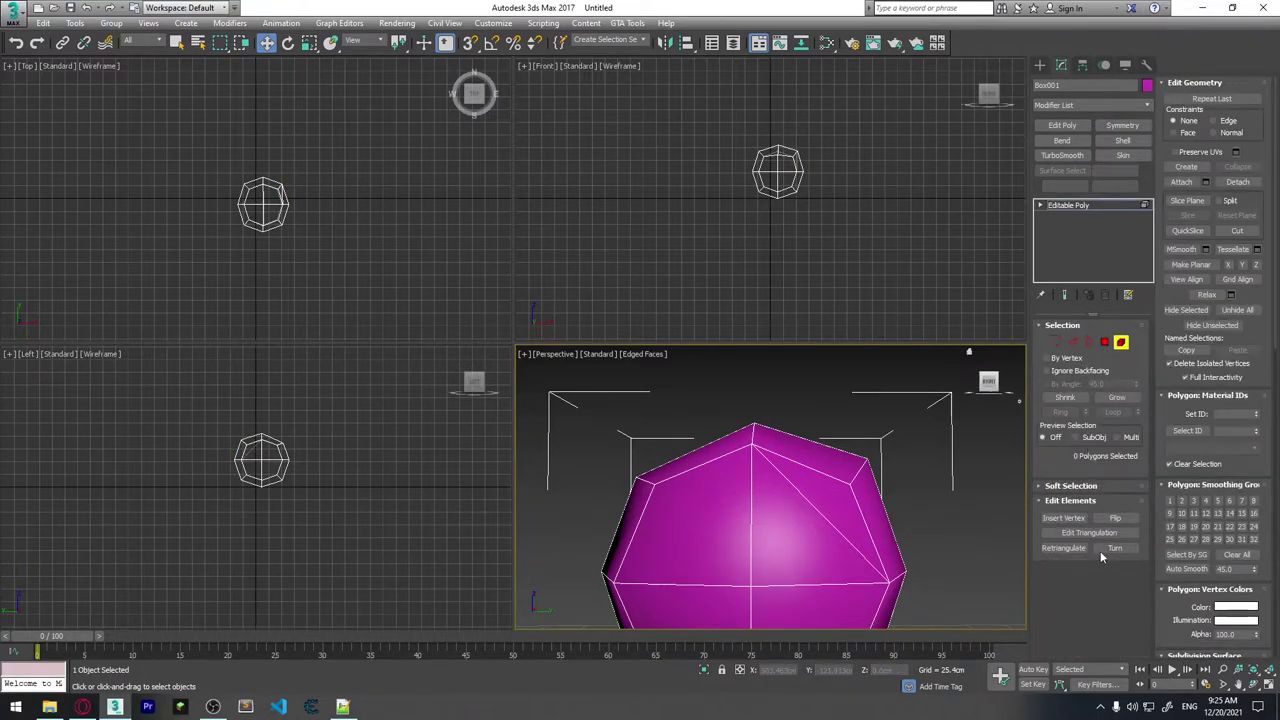
click(1121, 343)
click(1121, 343)
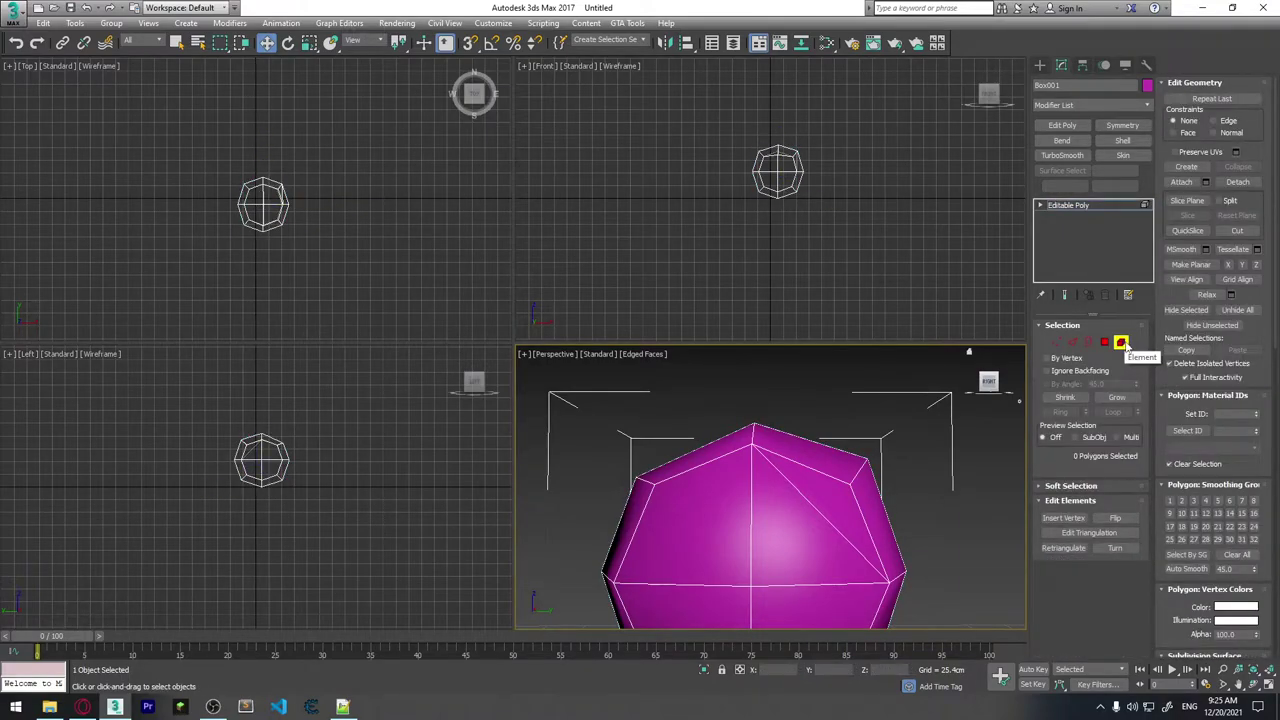
Toggle the Vertex and Edge levels, then return to the Editable Poly object level.
click(1057, 342)
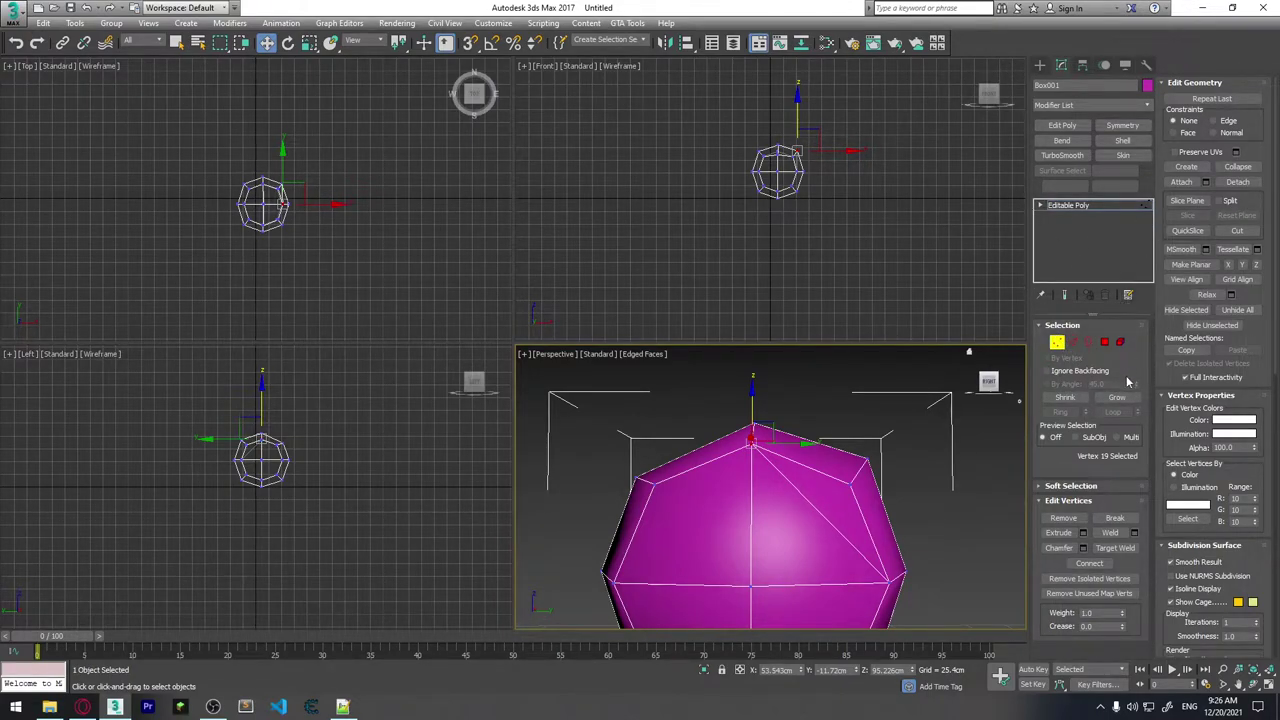
click(1057, 344)
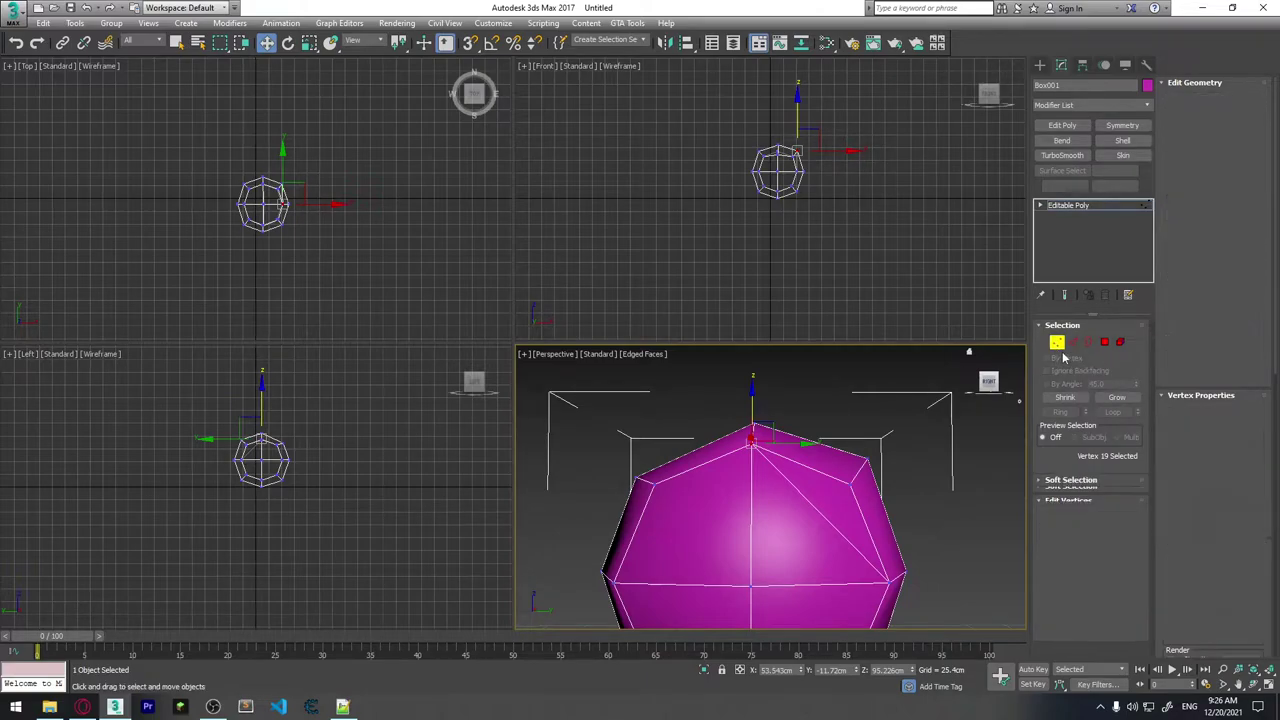
click(1057, 342)
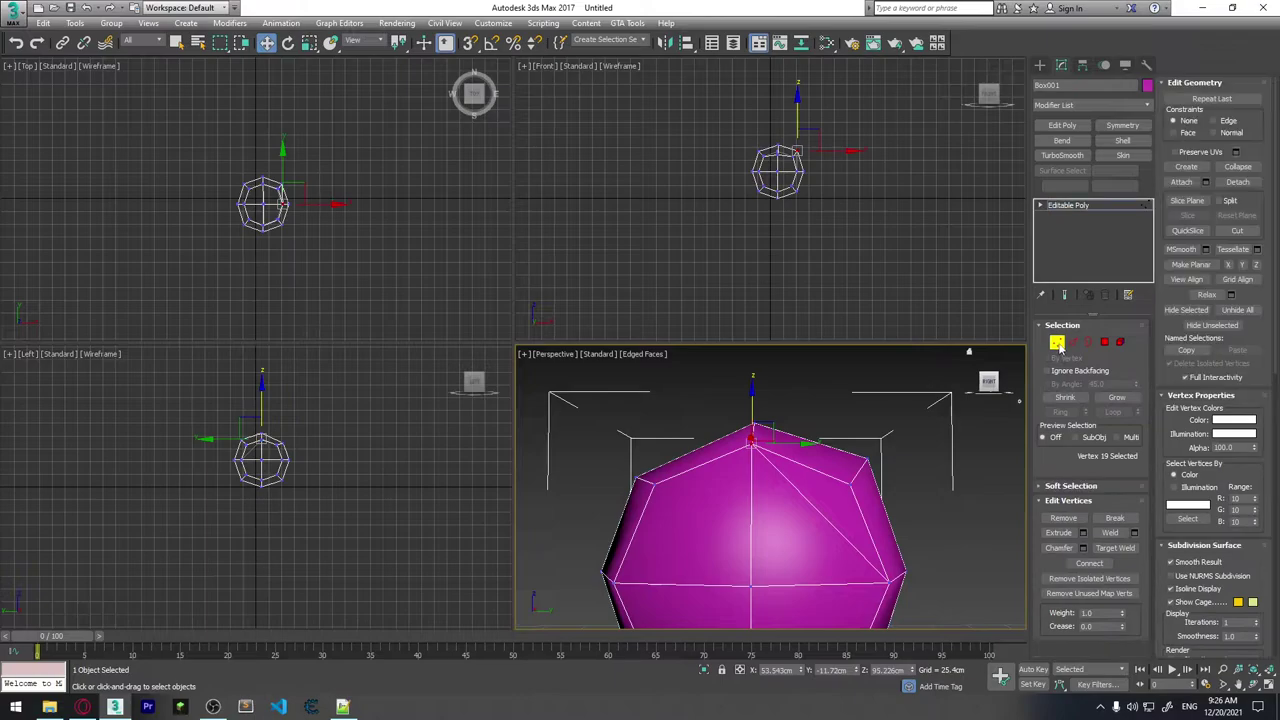
click(1057, 342)
key(2)
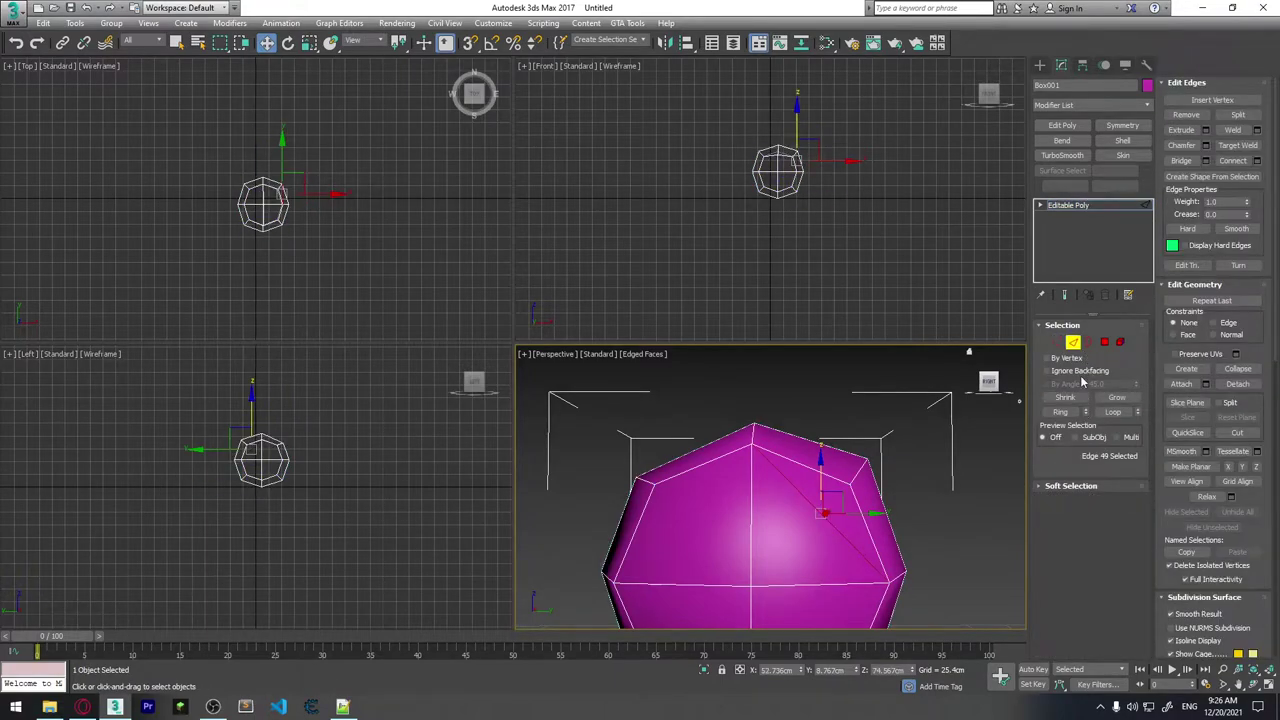
click(1056, 206)
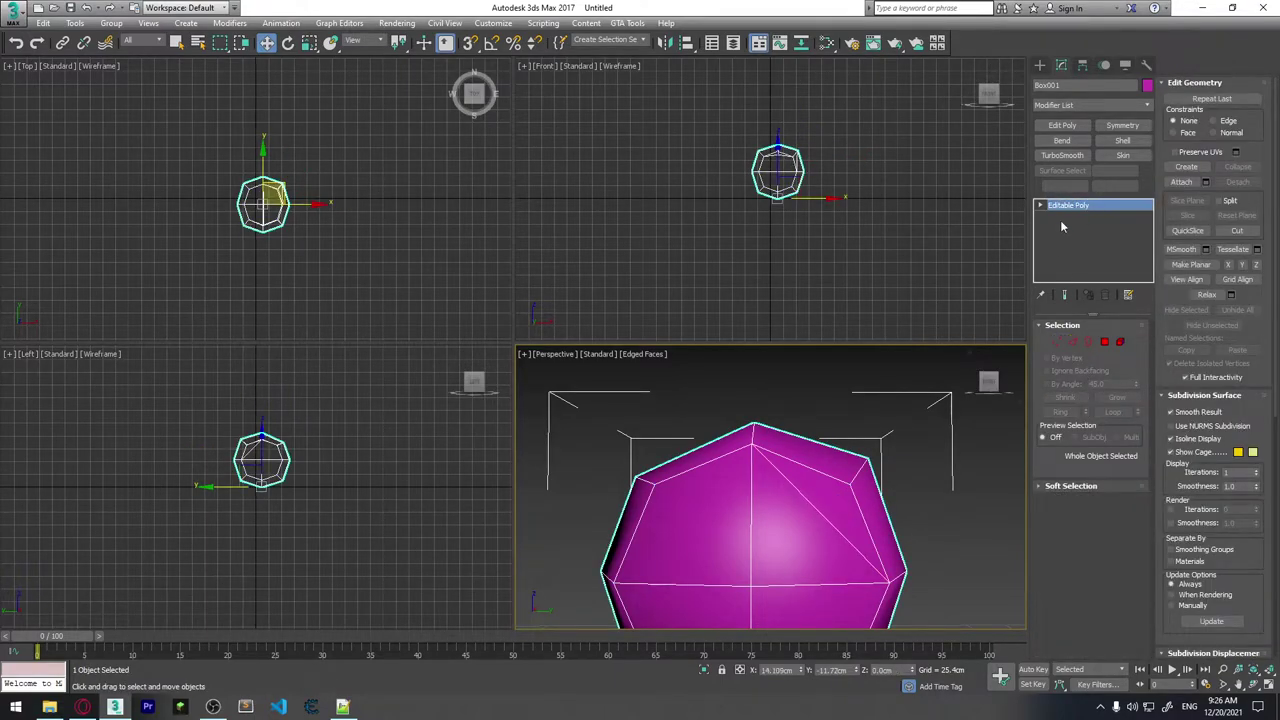
Create a box primitive beside the magenta ball and select it.
key(alt+ctrl+h)
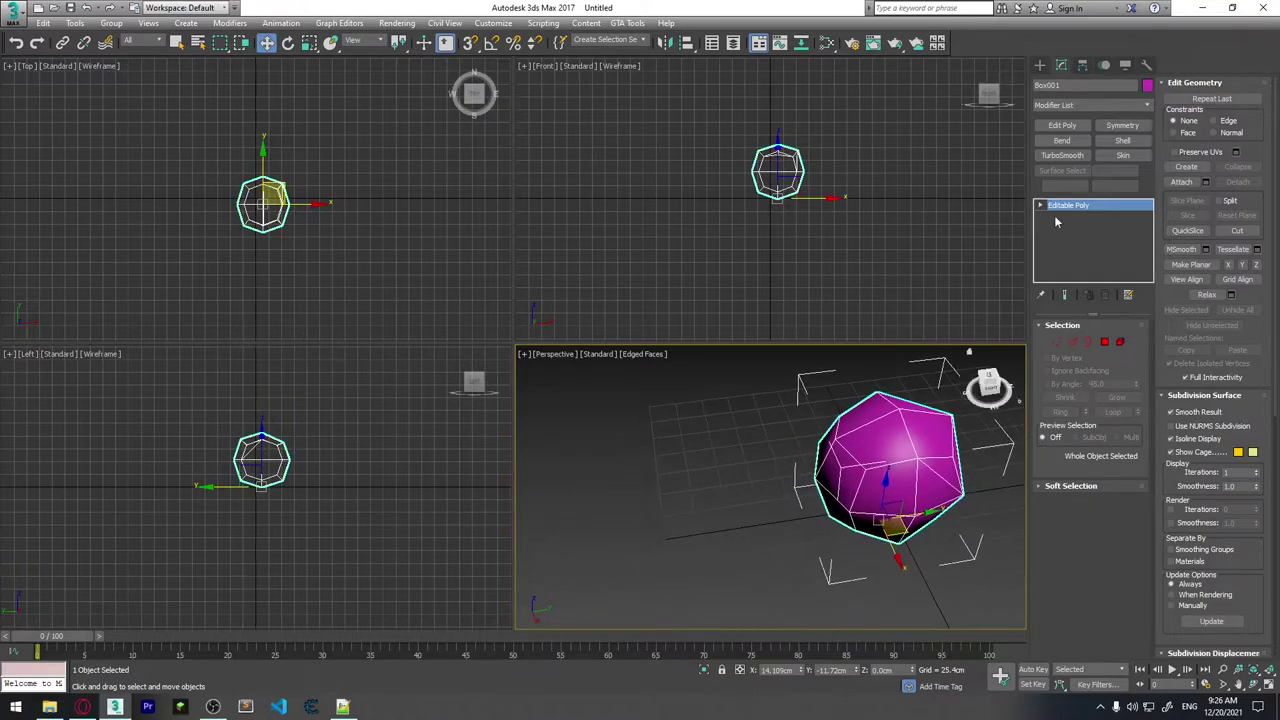
click(1040, 65)
click(1064, 146)
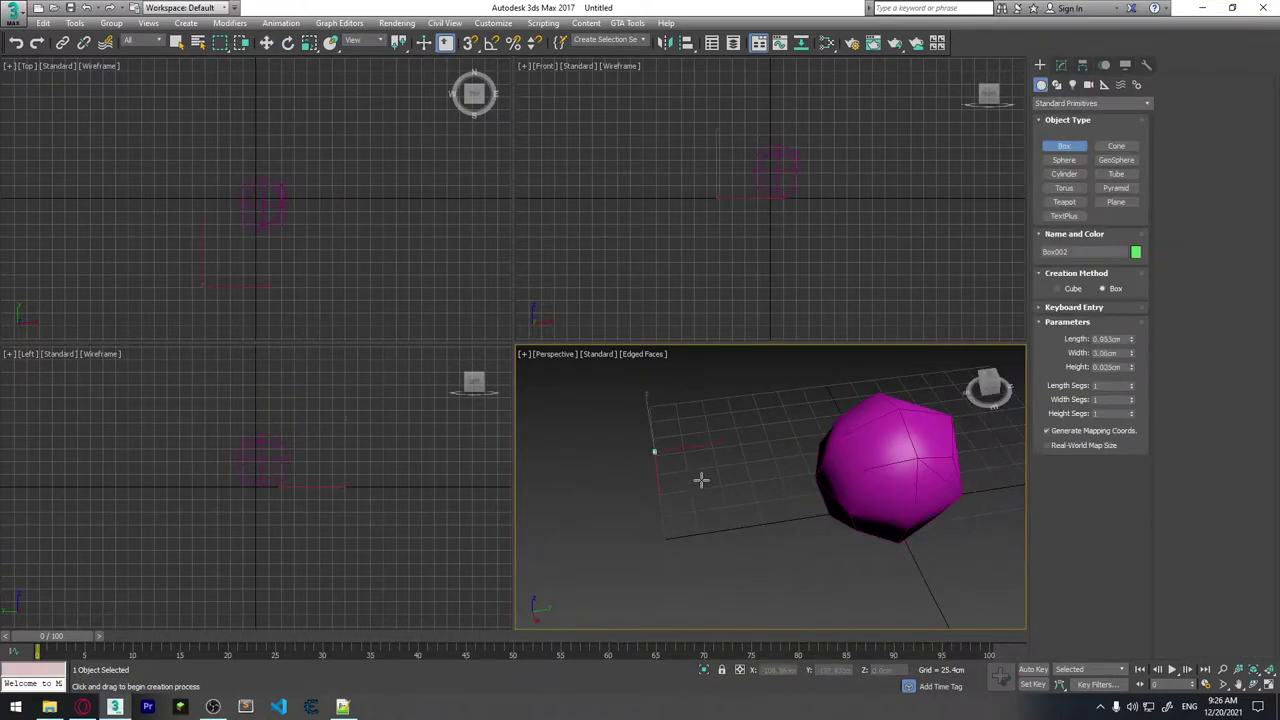
drag(701, 480, 735, 500)
click(735, 440)
alt+middle_drag(735, 440, 734, 434)
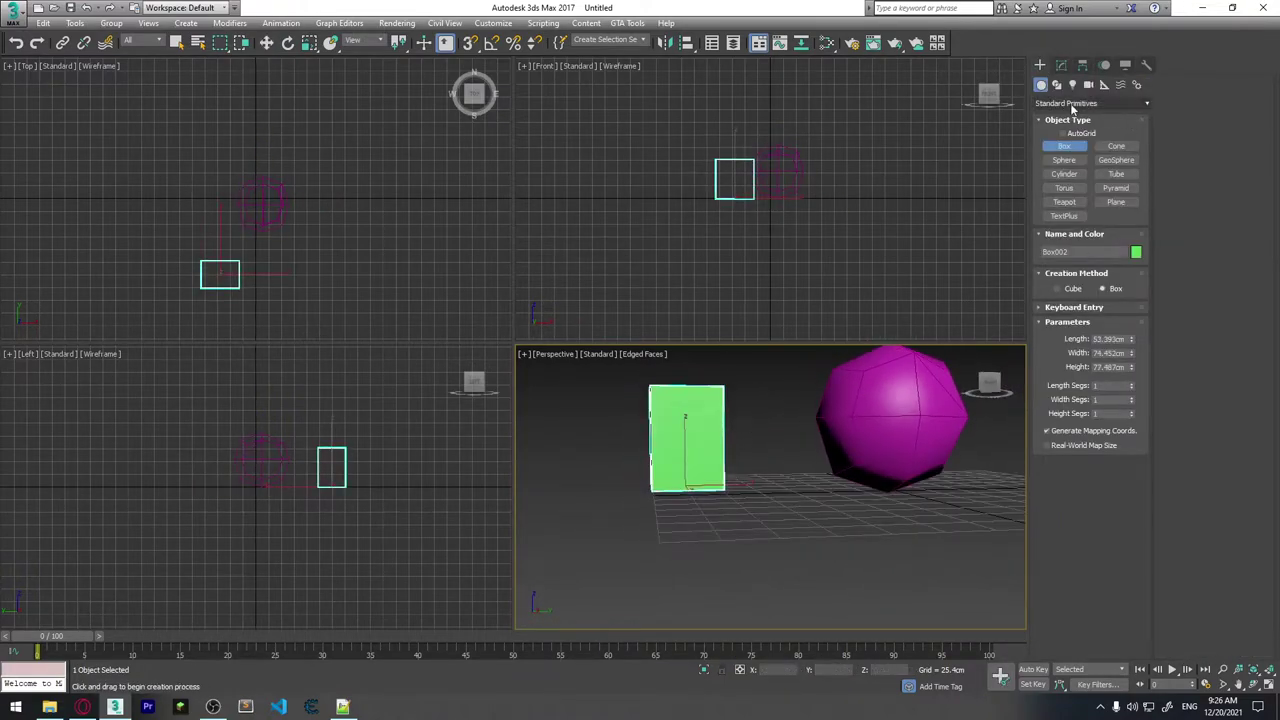
key(w)
click(709, 453)
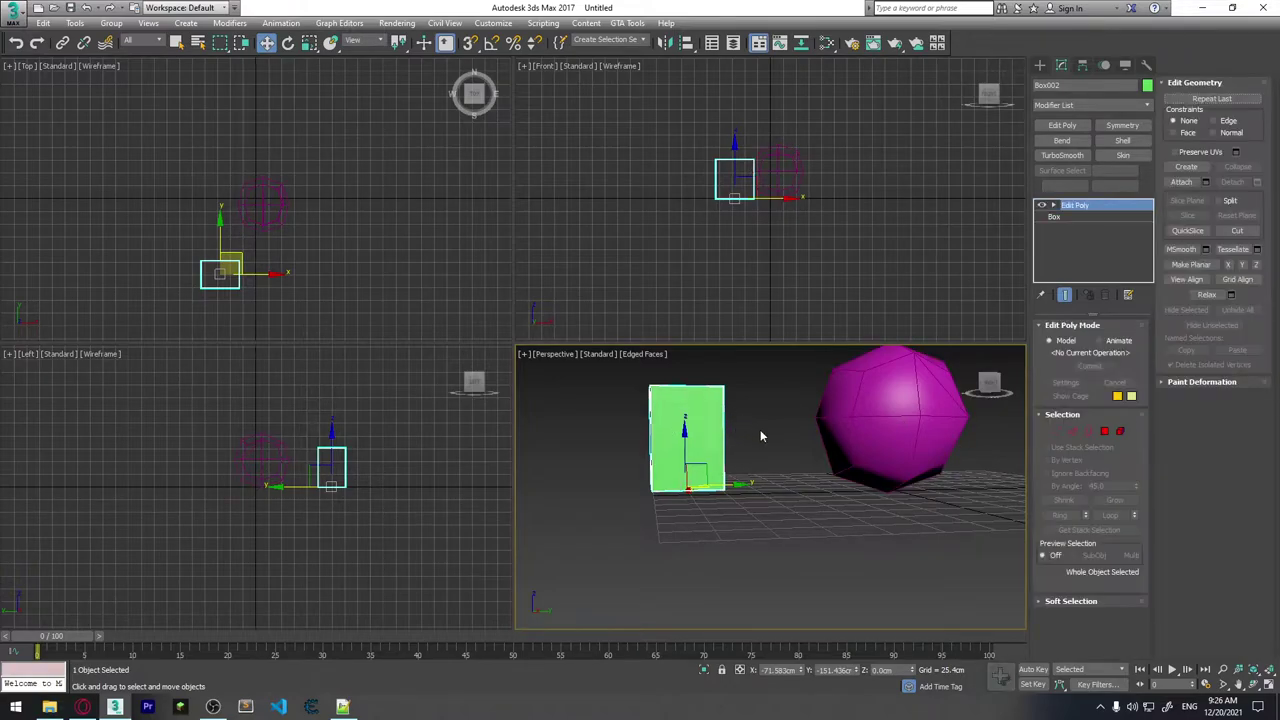
Add an Edit Poly modifier, isolate the box (Alt+Q) and maximize the perspective view.
key(1)
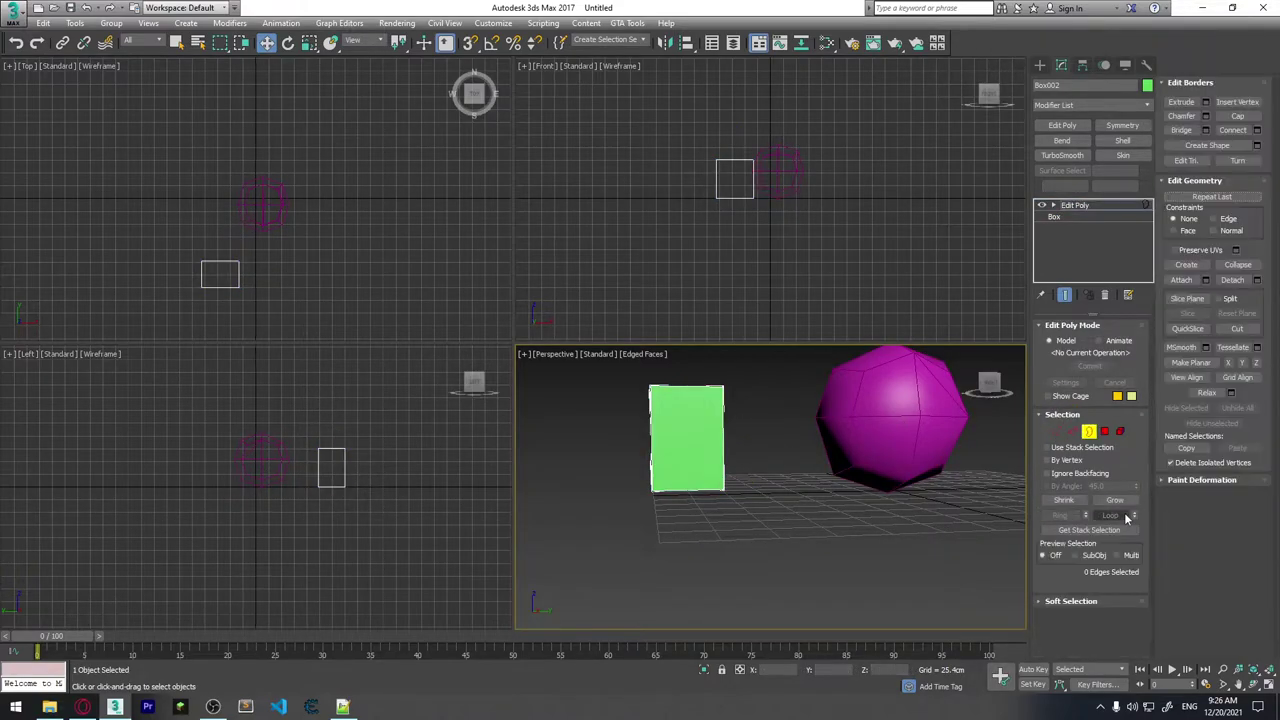
click(1089, 431)
alt+middle_drag(885, 478, 851, 502)
key(alt+q)
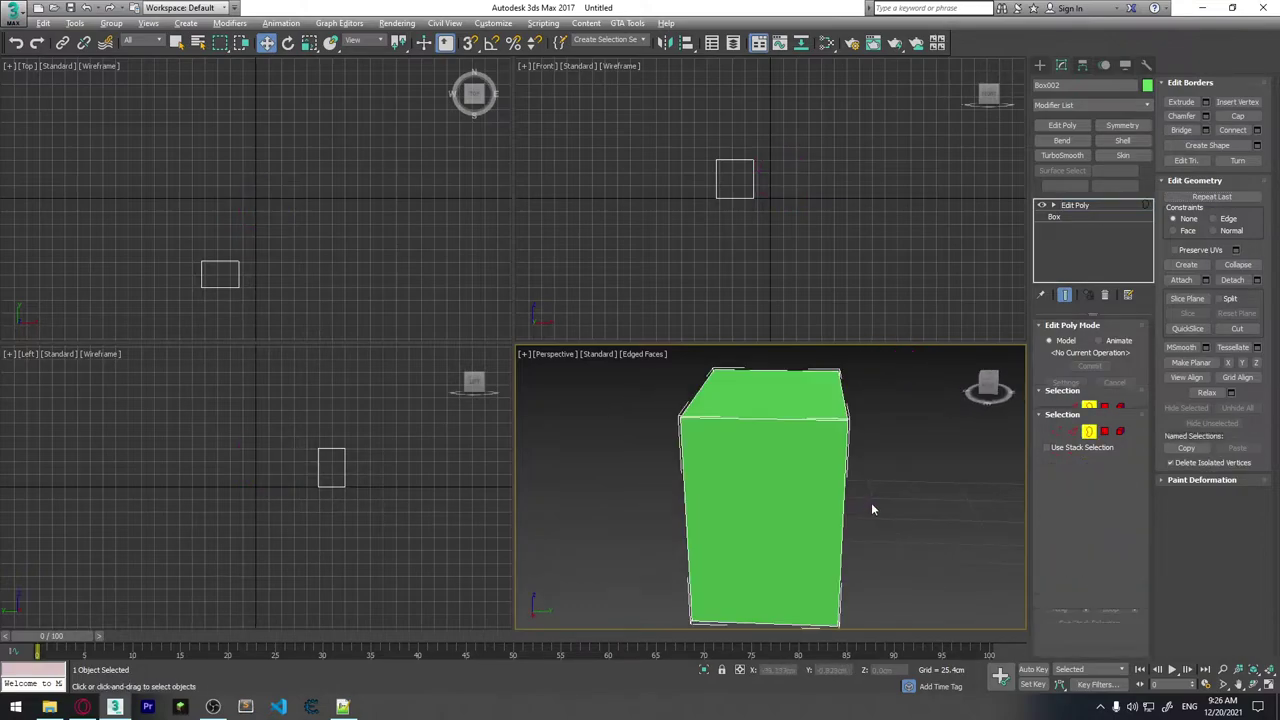
mouse_move(824, 410)
alt+middle_down()
mouse_move(799, 492)
mouse_move(850, 571)
alt+middle_up()
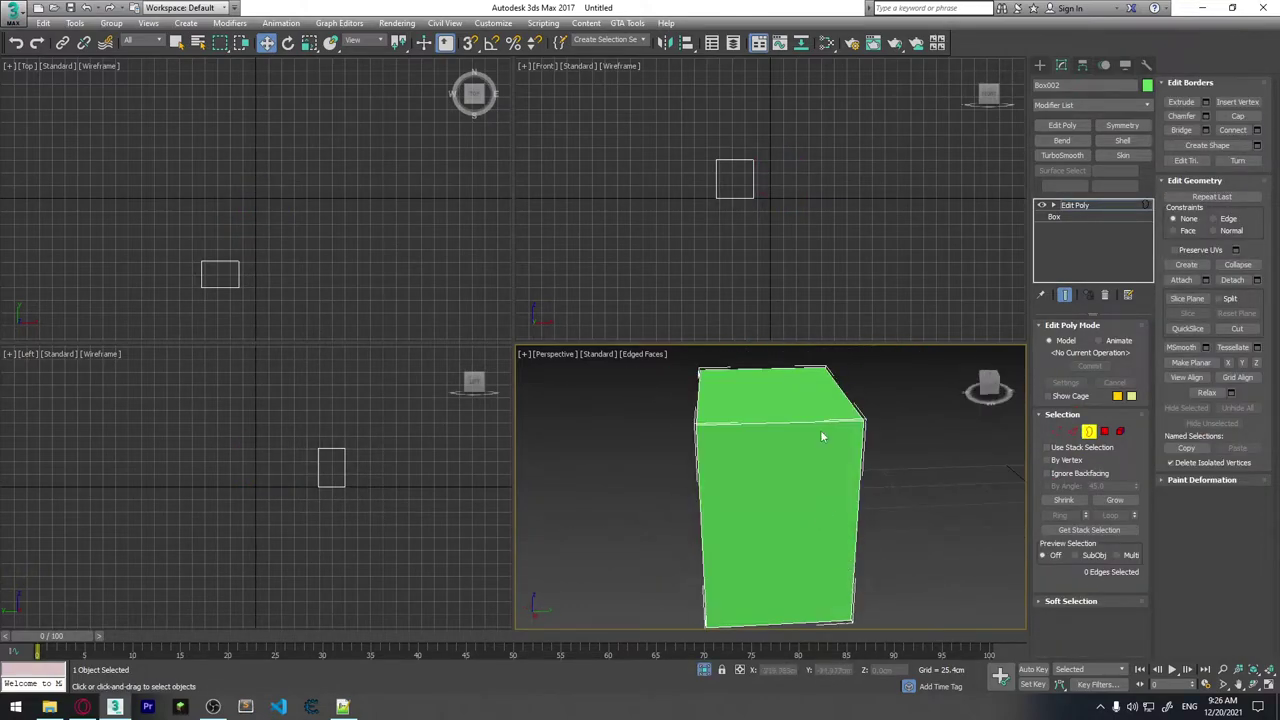
key(alt+w)
alt+middle_drag(737, 449, 720, 397)
scroll(766, 443, down, 5)
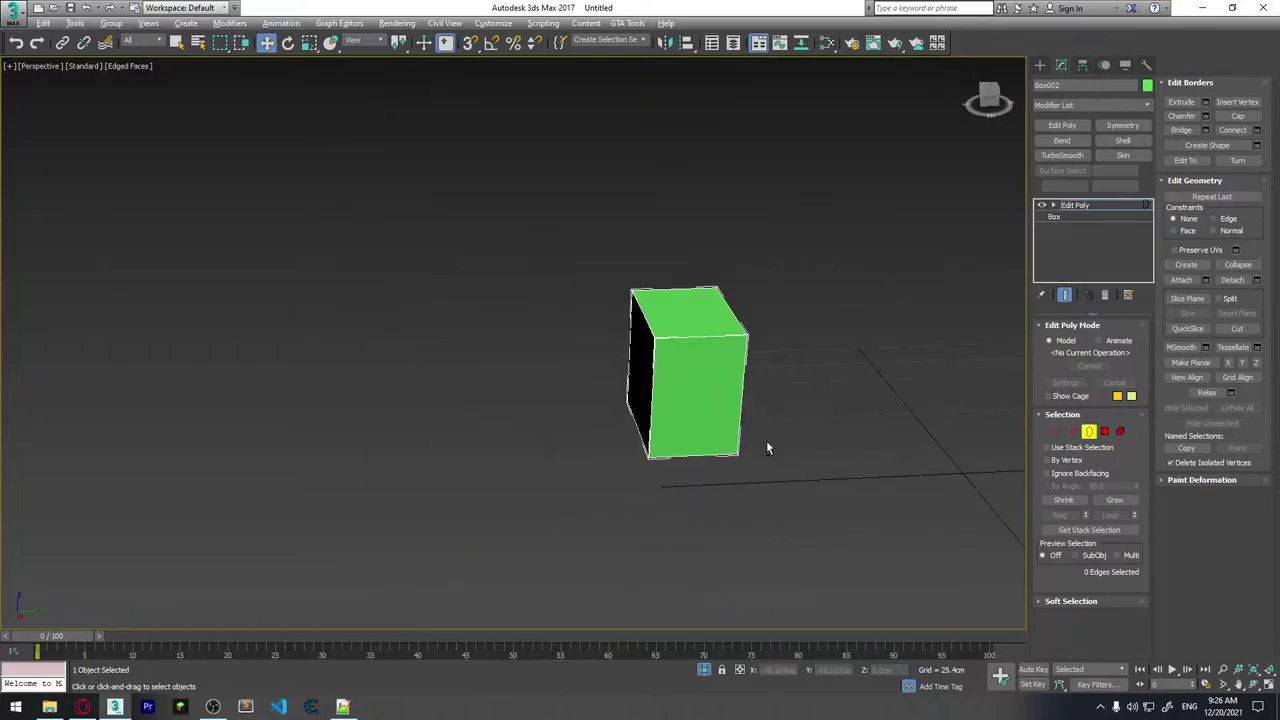
scroll(767, 442, up, 4)
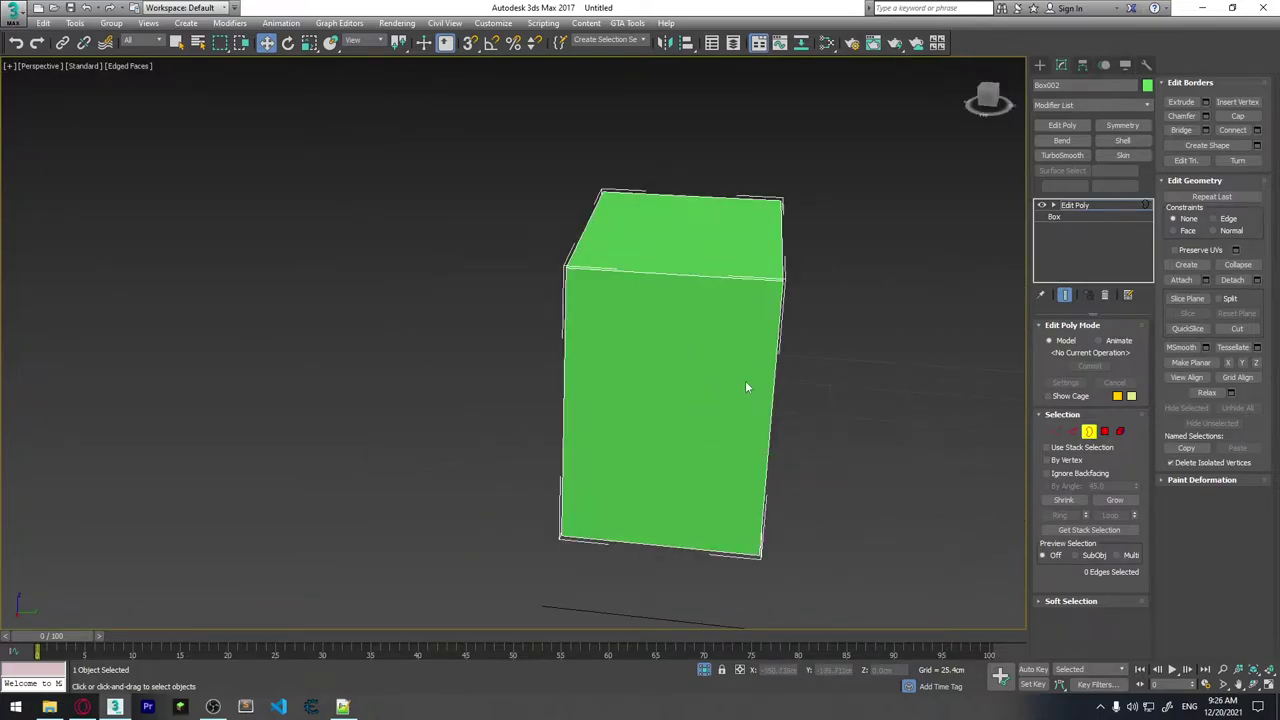
Slant the box by moving its left-side and top-left vertices, then select its right edge.
key(1)
mouse_move(606, 370)
alt+middle_down()
mouse_move(569, 355)
mouse_move(540, 273)
alt+middle_up()
drag(530, 240, 491, 218)
mouse_move(491, 218)
alt+middle_down()
mouse_move(575, 315)
mouse_move(451, 214)
alt+middle_up()
drag(451, 216, 517, 290)
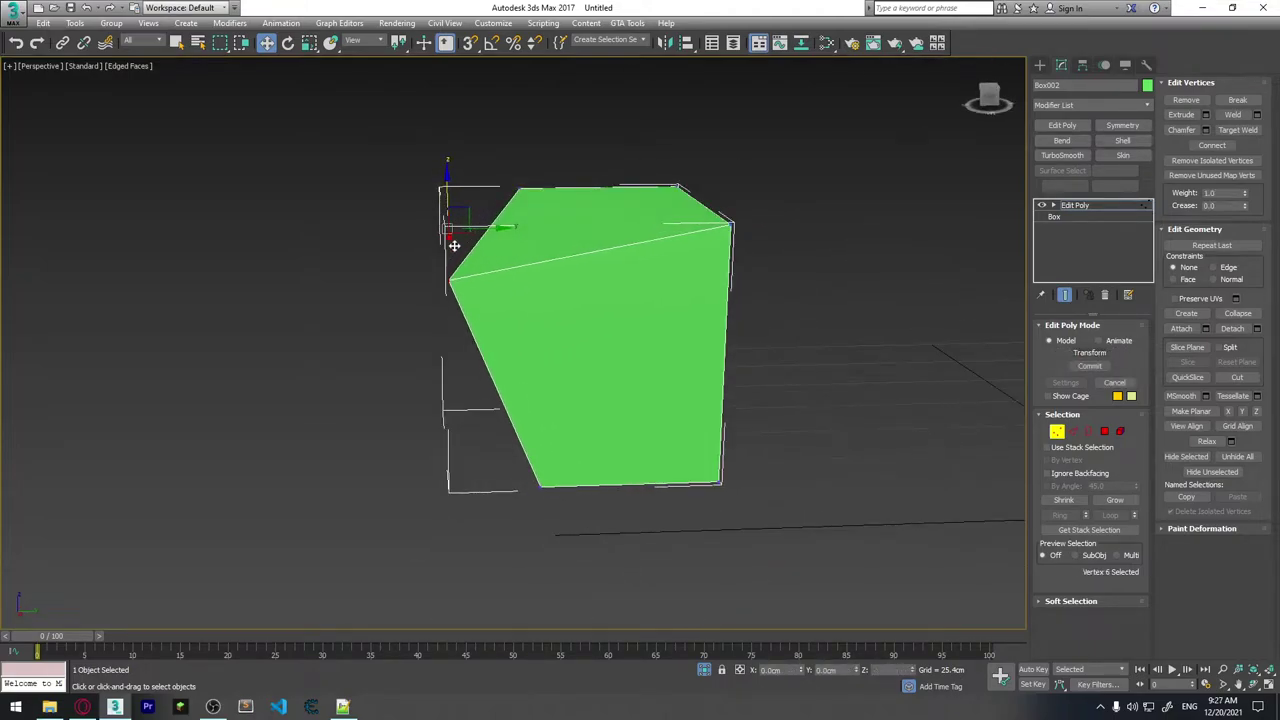
mouse_move(729, 371)
alt+middle_down()
mouse_move(706, 392)
mouse_move(750, 391)
mouse_move(777, 334)
mouse_move(698, 451)
mouse_move(700, 410)
alt+middle_up()
key(2)
click(737, 376)
scroll(777, 334, down, 3)
End isolation so the magenta ball reappears beside the box, and select the ball.
key(2)
right_click(700, 405)
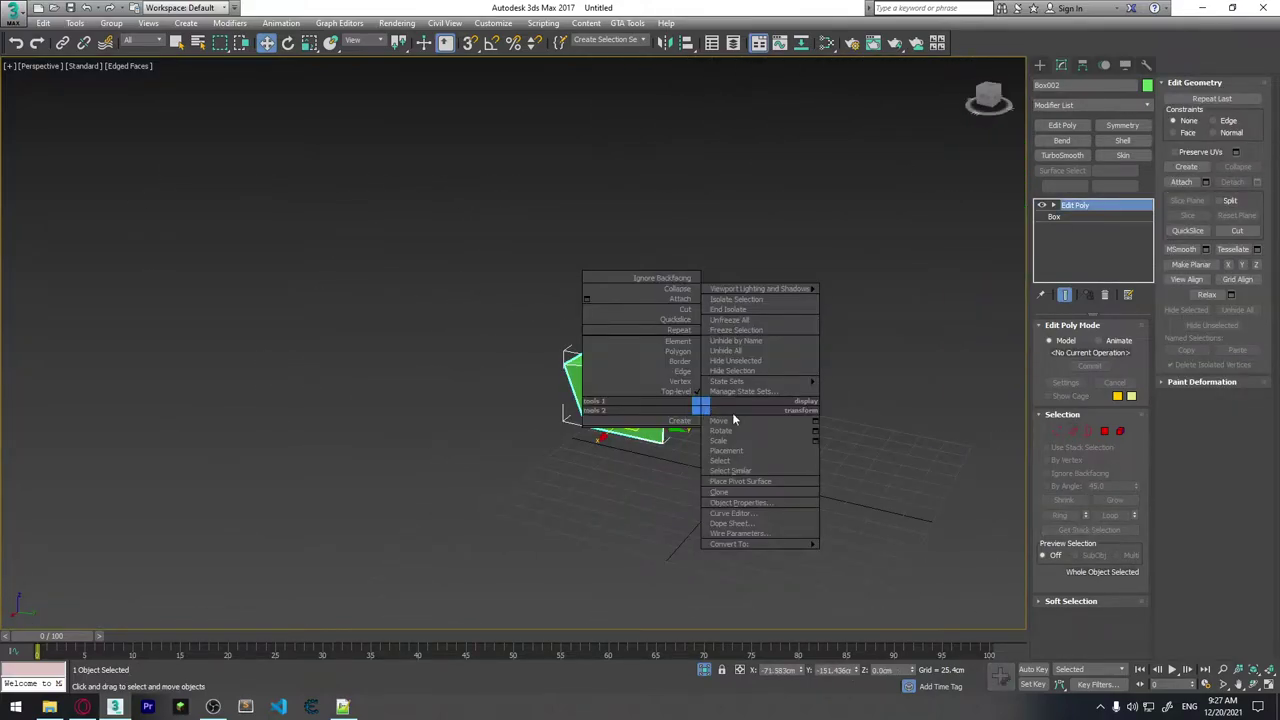
click(735, 320)
scroll(871, 423, down, 3)
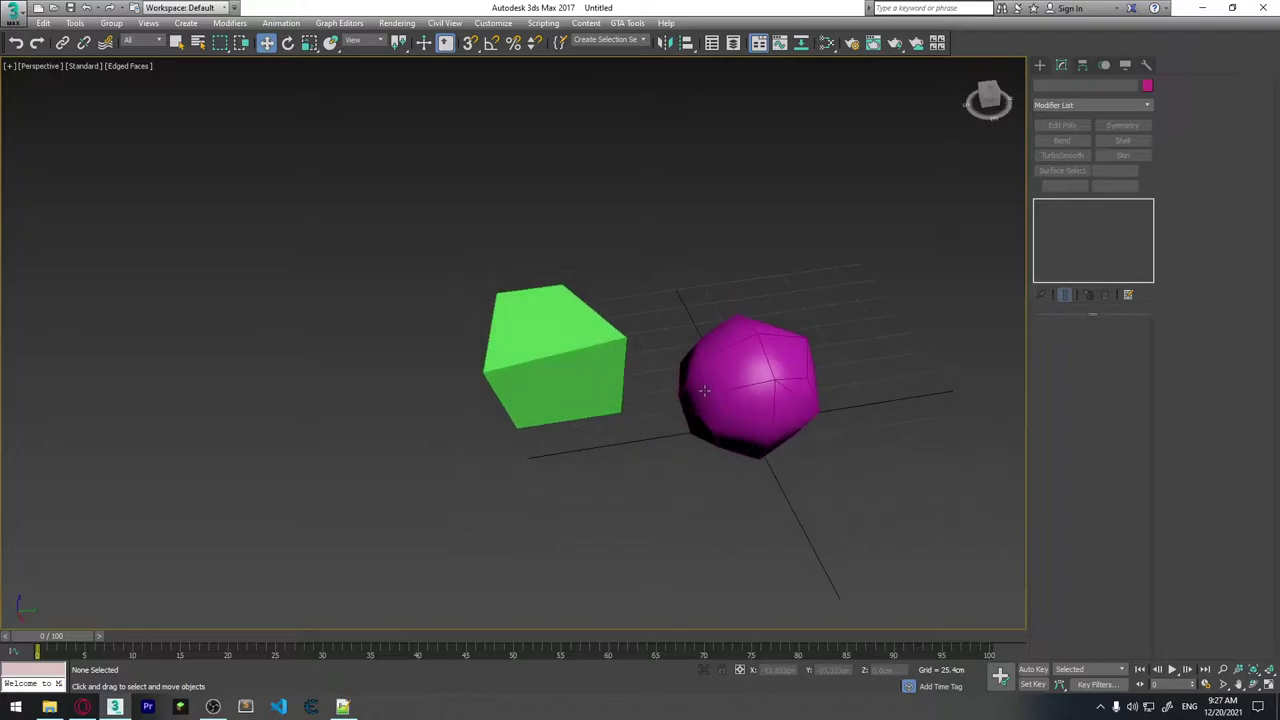
click(704, 390)
mouse_move(704, 390)
alt+middle_down()
mouse_move(686, 449)
mouse_move(738, 443)
mouse_move(598, 351)
mouse_move(615, 330)
alt+middle_up()
click(615, 330)
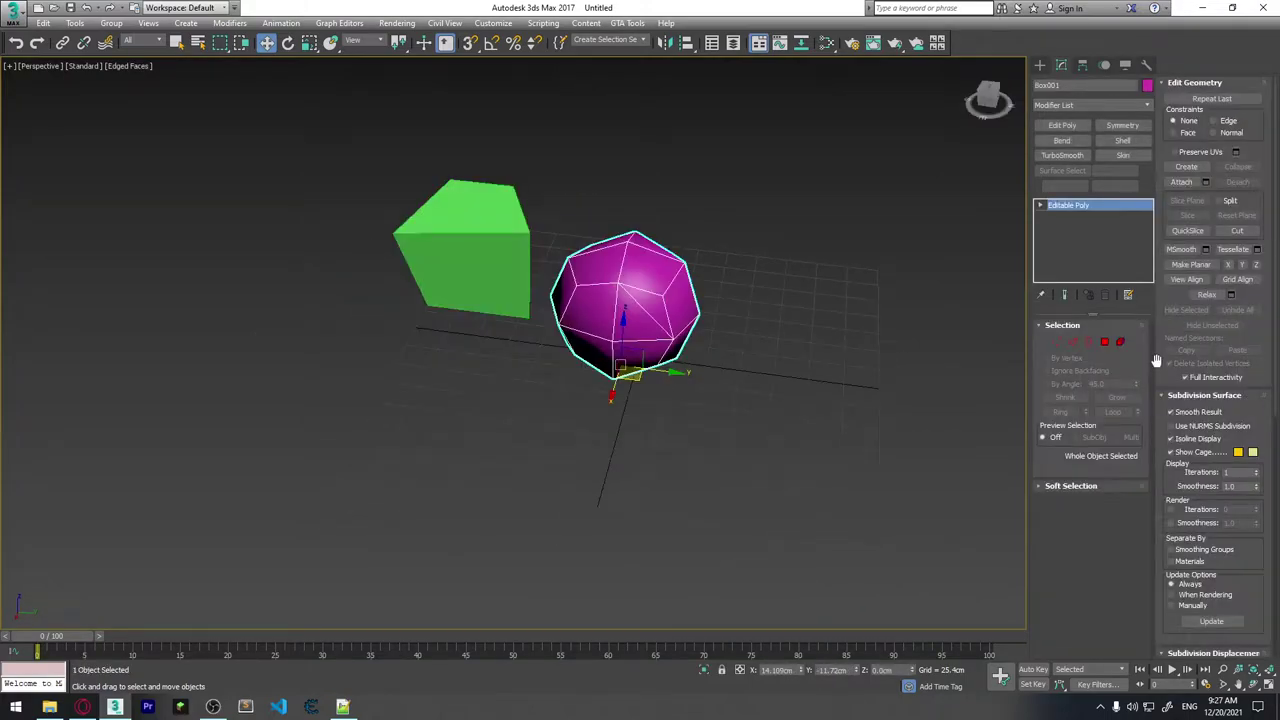
Switch the ball to Edge level and frame it in the view.
click(1072, 343)
key(ctrl+a)
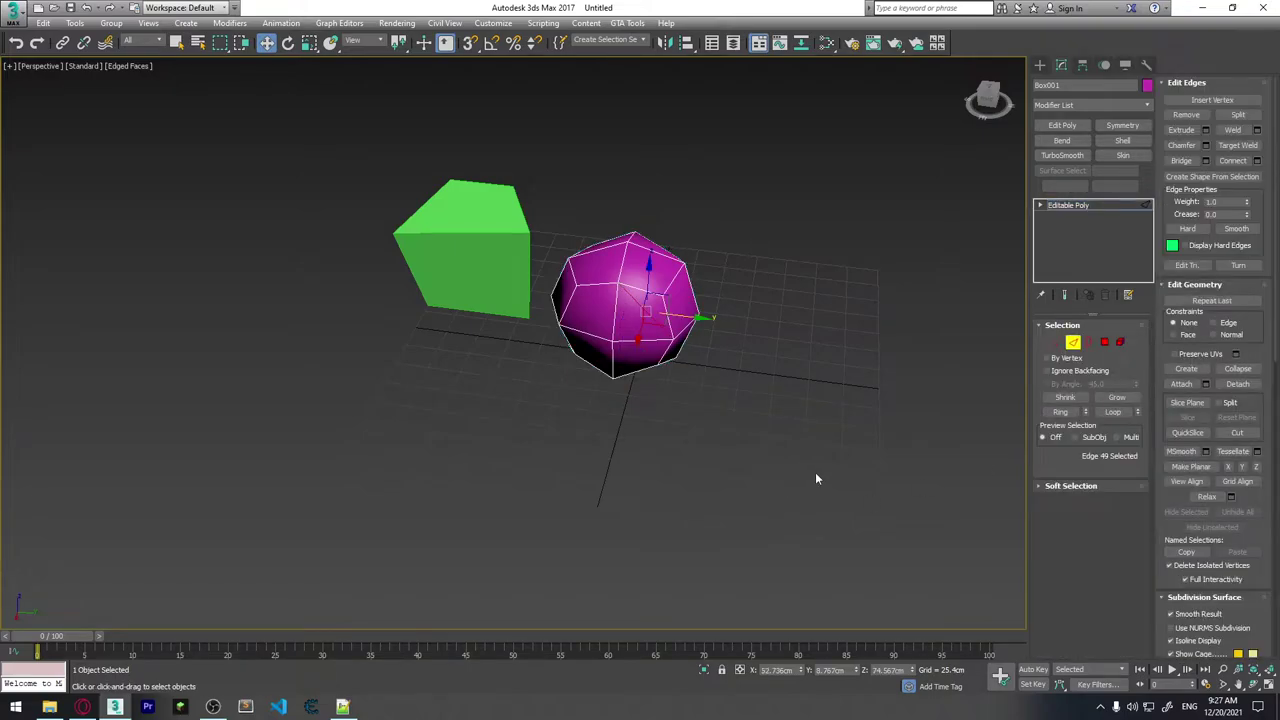
scroll(652, 340, up, 4)
mouse_move(778, 307)
alt+middle_down()
mouse_move(711, 292)
mouse_move(776, 239)
mouse_move(840, 296)
mouse_move(817, 329)
mouse_move(797, 306)
alt+middle_up()
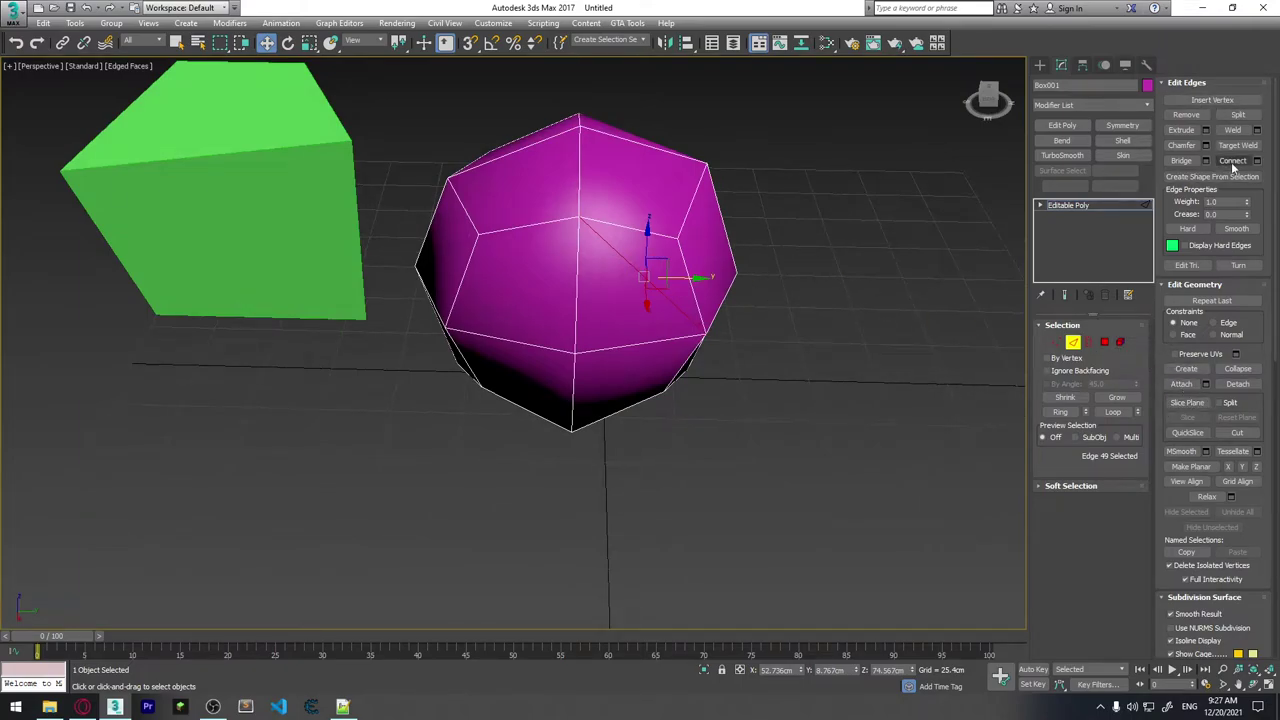
alt+middle_drag(762, 275, 749, 257)
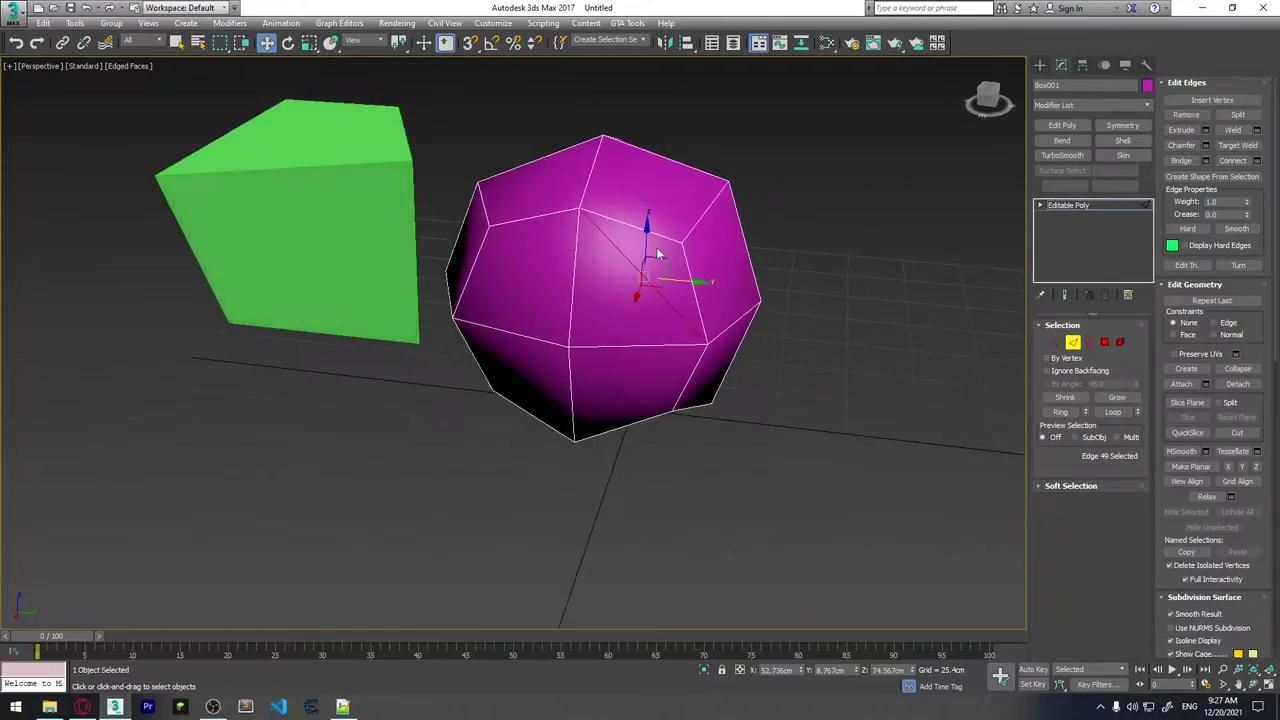
scroll(741, 281, up, 2)
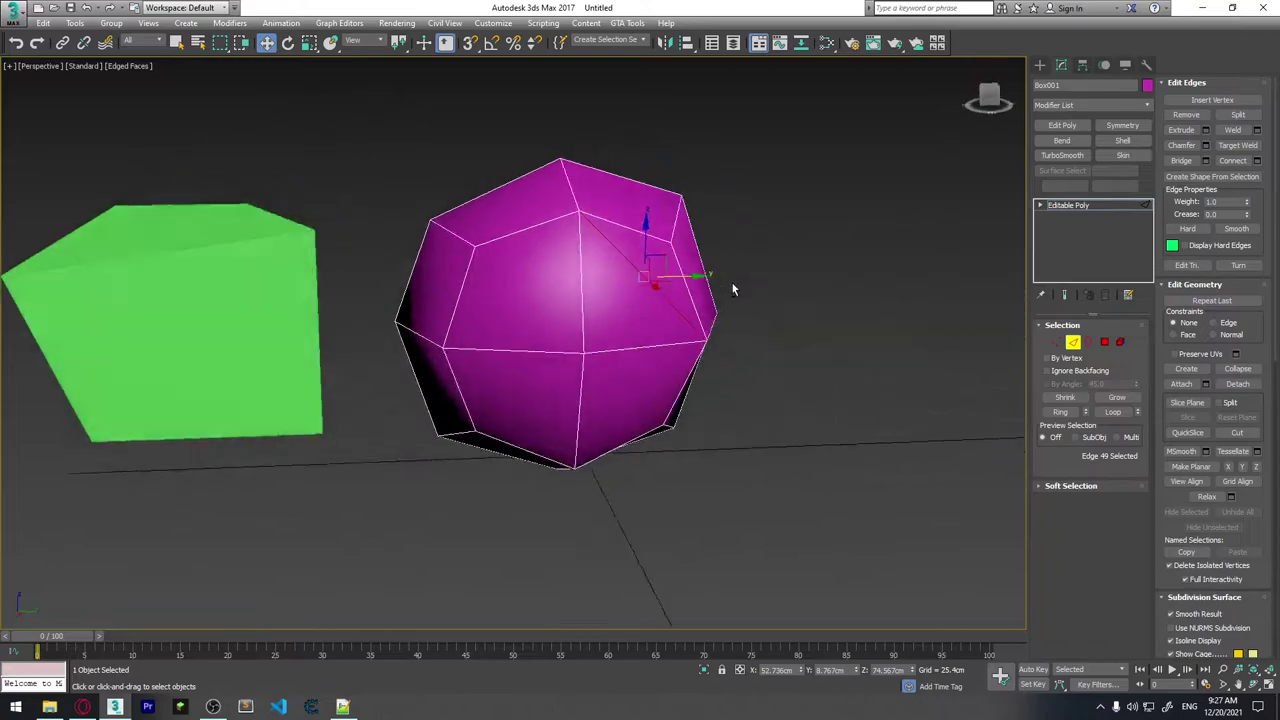
scroll(731, 281, up, 2)
Remove the diagonal edge across the ball's front face, then pick a vertical edge.
scroll(700, 320, up, 2)
scroll(659, 363, up, 2)
scroll(659, 363, down, 2)
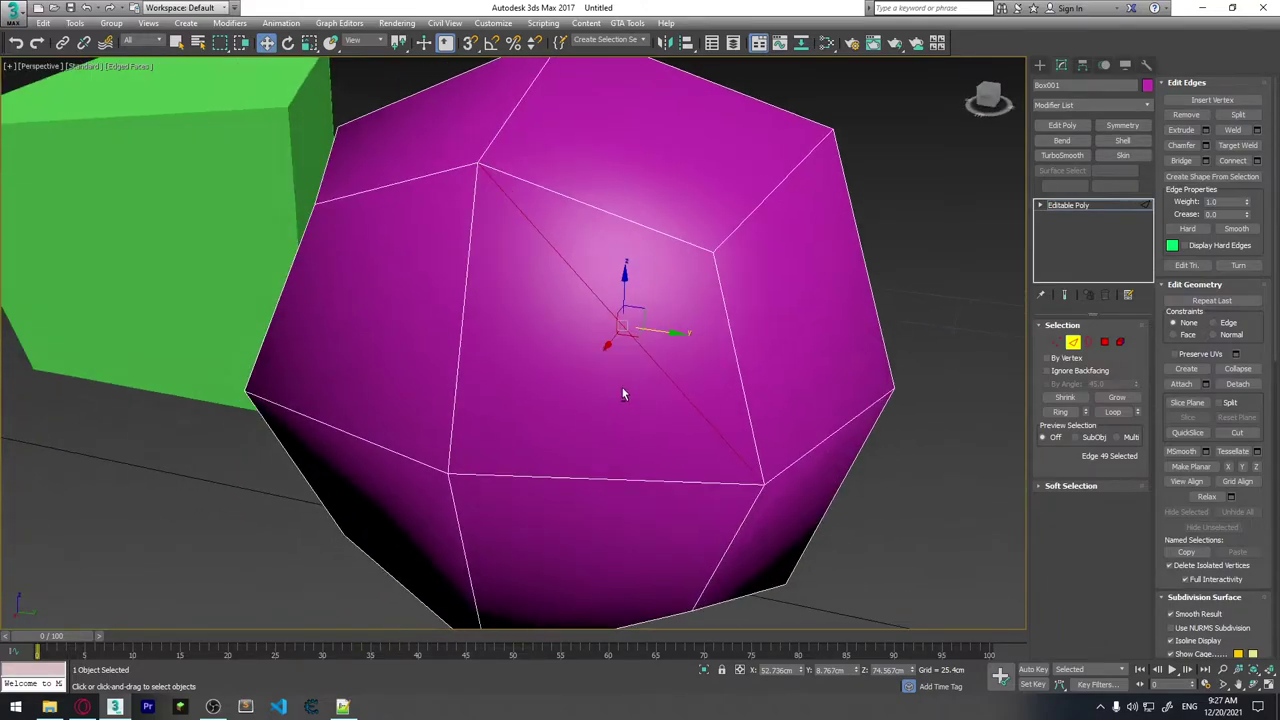
alt+middle_drag(623, 391, 611, 380)
scroll(611, 380, down, 2)
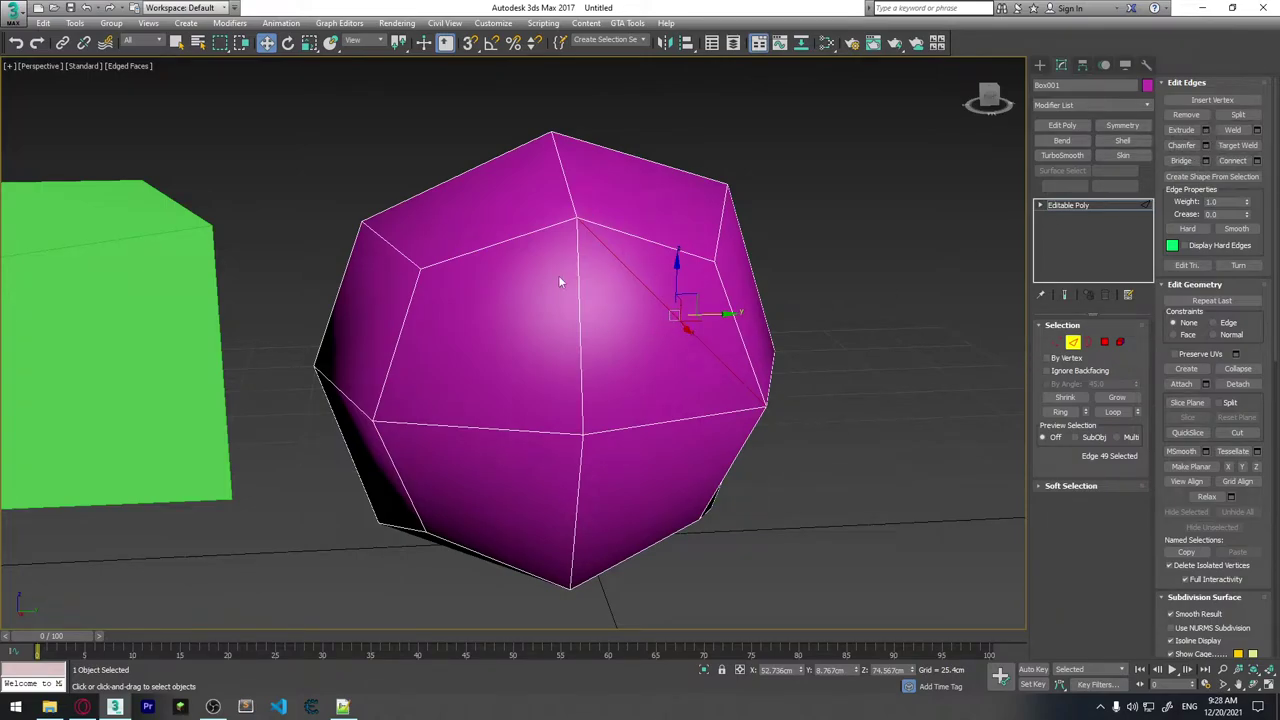
click(1187, 117)
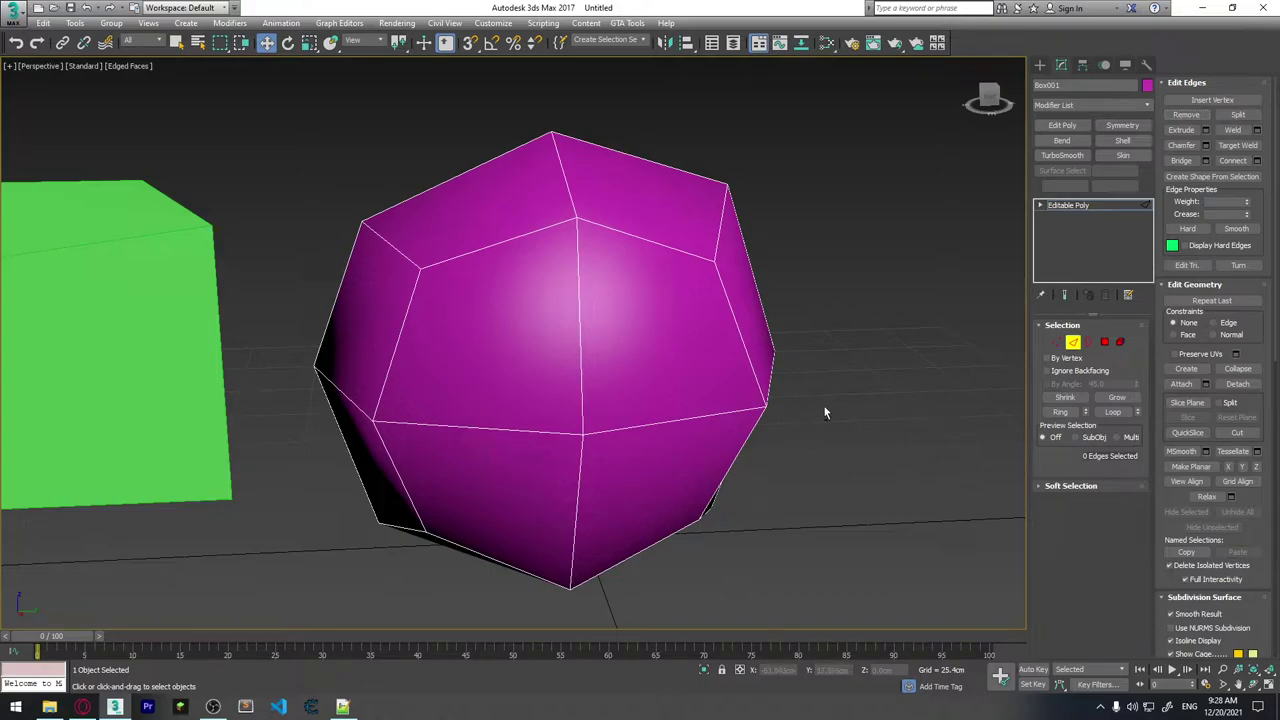
mouse_move(825, 413)
alt+middle_down()
mouse_move(760, 369)
mouse_move(805, 368)
mouse_move(634, 316)
mouse_move(543, 306)
alt+middle_up()
click(545, 306)
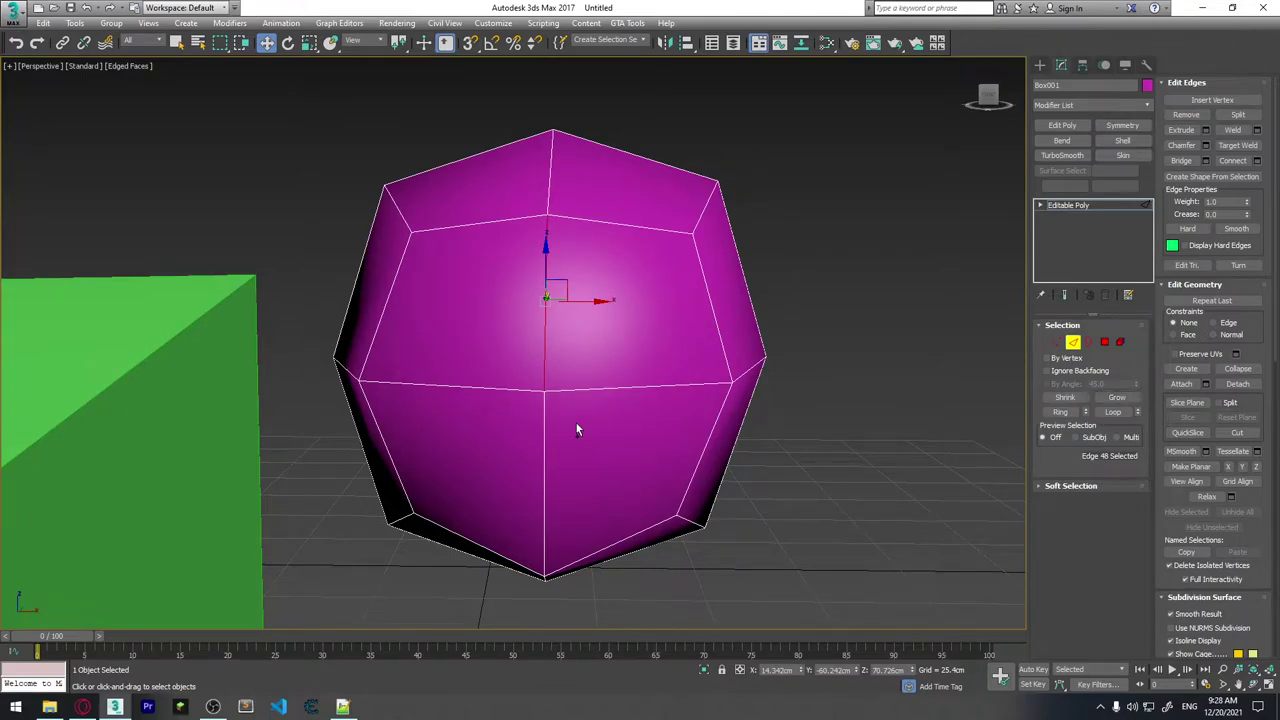
Select the vertical edge loop and shift it left along X to open a split.
double_click(545, 344)
mouse_move(522, 334)
alt+middle_down()
mouse_move(612, 390)
mouse_move(617, 371)
mouse_move(534, 214)
mouse_move(677, 469)
alt+middle_up()
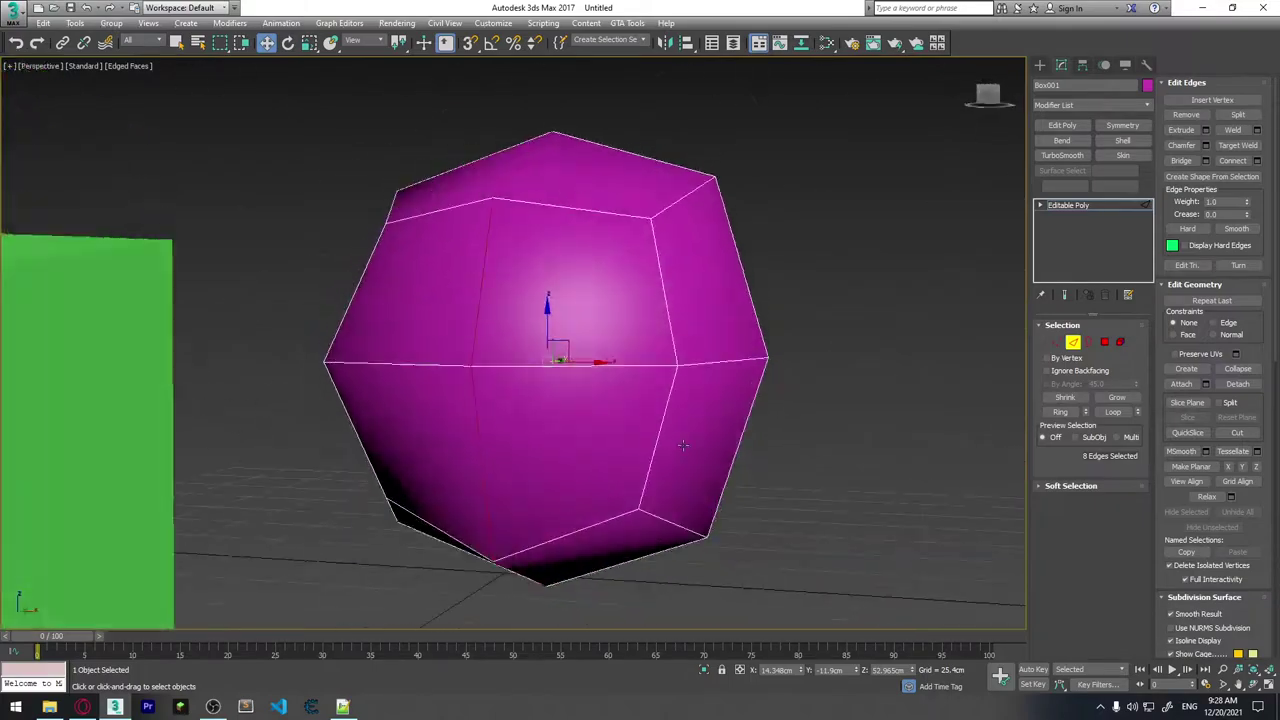
mouse_move(966, 356)
alt+middle_down()
mouse_move(677, 414)
mouse_move(687, 404)
alt+middle_up()
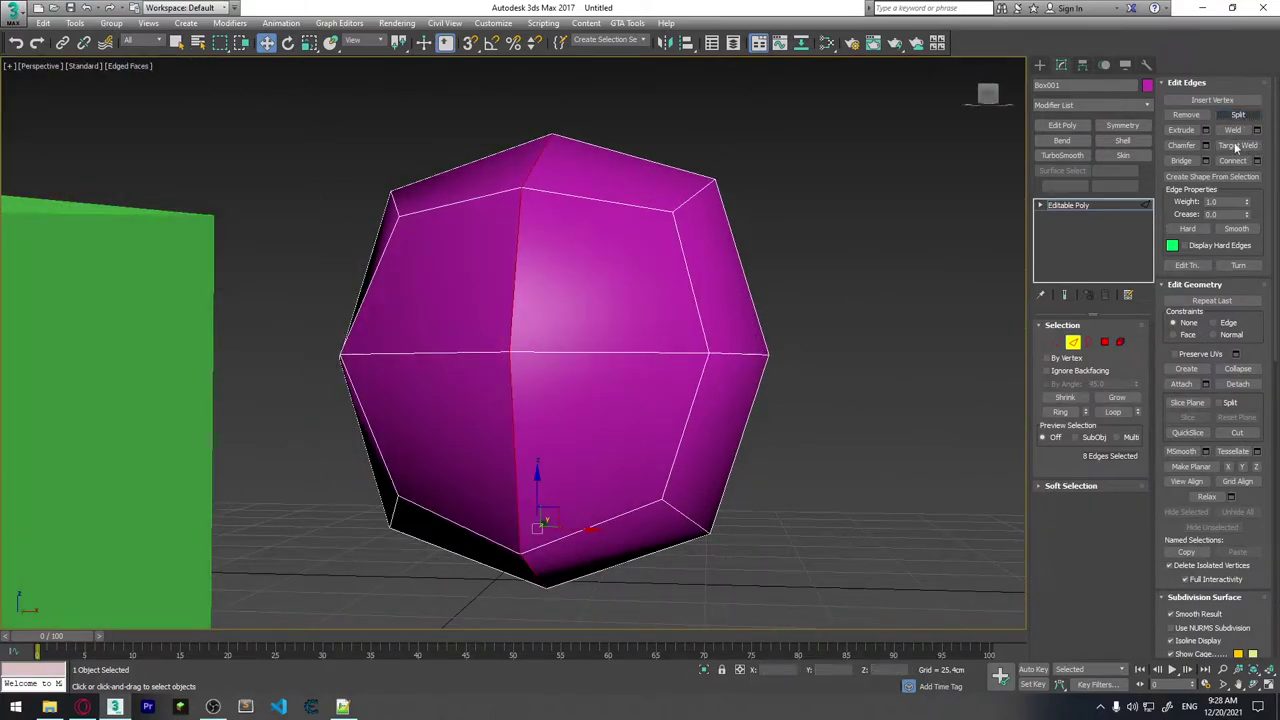
alt+middle_drag(540, 420, 605, 429)
scroll(644, 338, up, 5)
scroll(645, 345, up, 2)
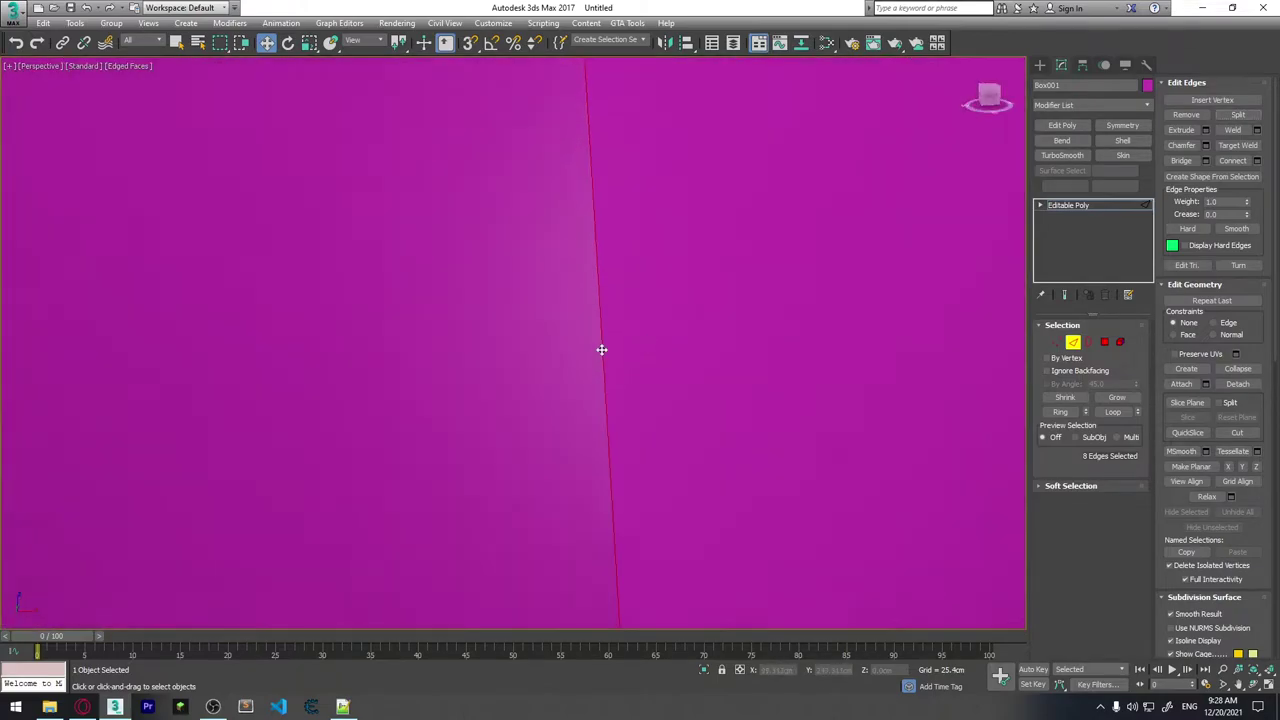
scroll(600, 348, down, 5)
scroll(616, 372, down, 3)
alt+middle_drag(580, 490, 572, 478)
scroll(572, 478, up, 4)
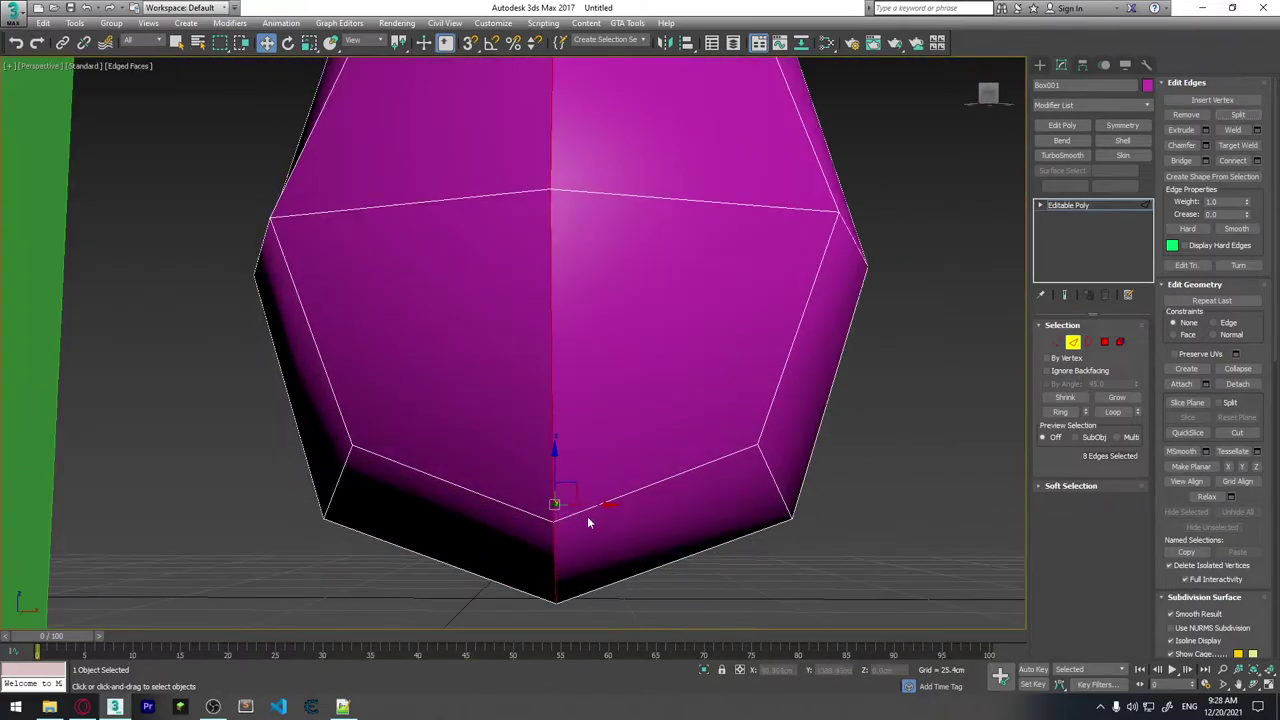
drag(588, 505, 536, 488)
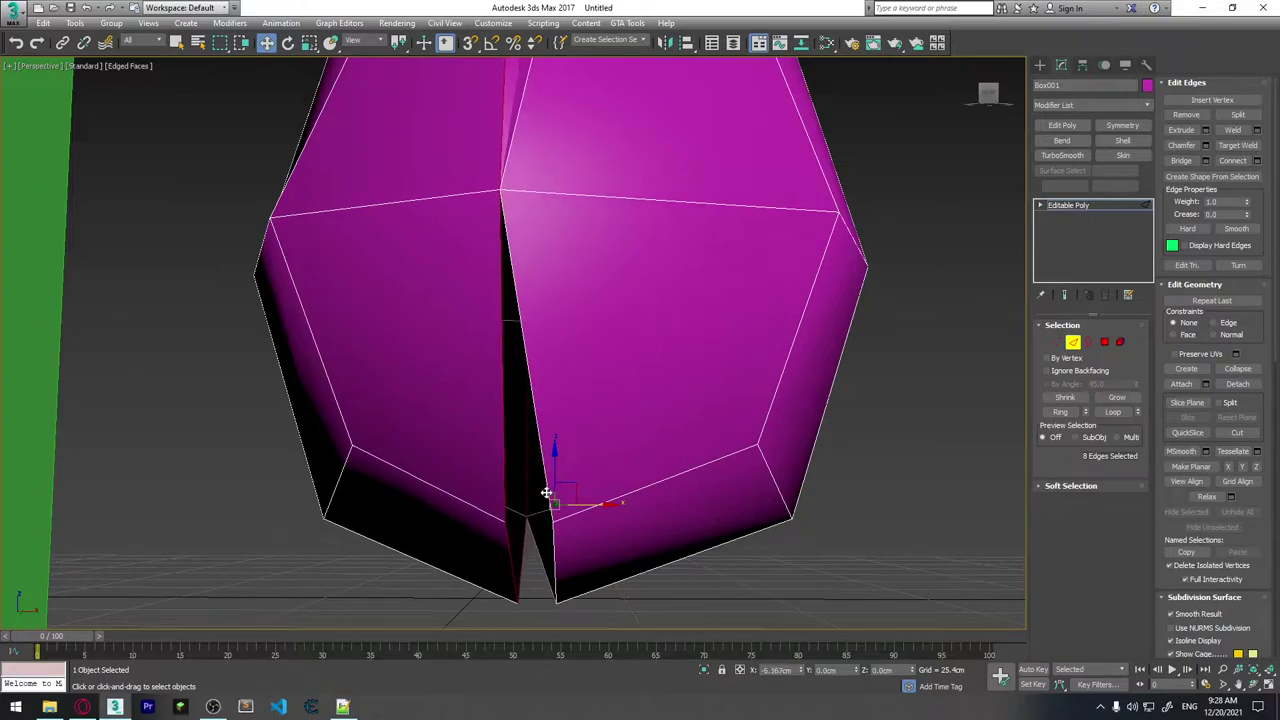
Rotate the split edge loop to tilt the crack open, then select an edge along it.
mouse_move(536, 488)
alt+middle_down()
mouse_move(523, 314)
mouse_move(502, 478)
mouse_move(534, 349)
mouse_move(526, 303)
mouse_move(516, 362)
mouse_move(526, 331)
alt+middle_up()
key(e)
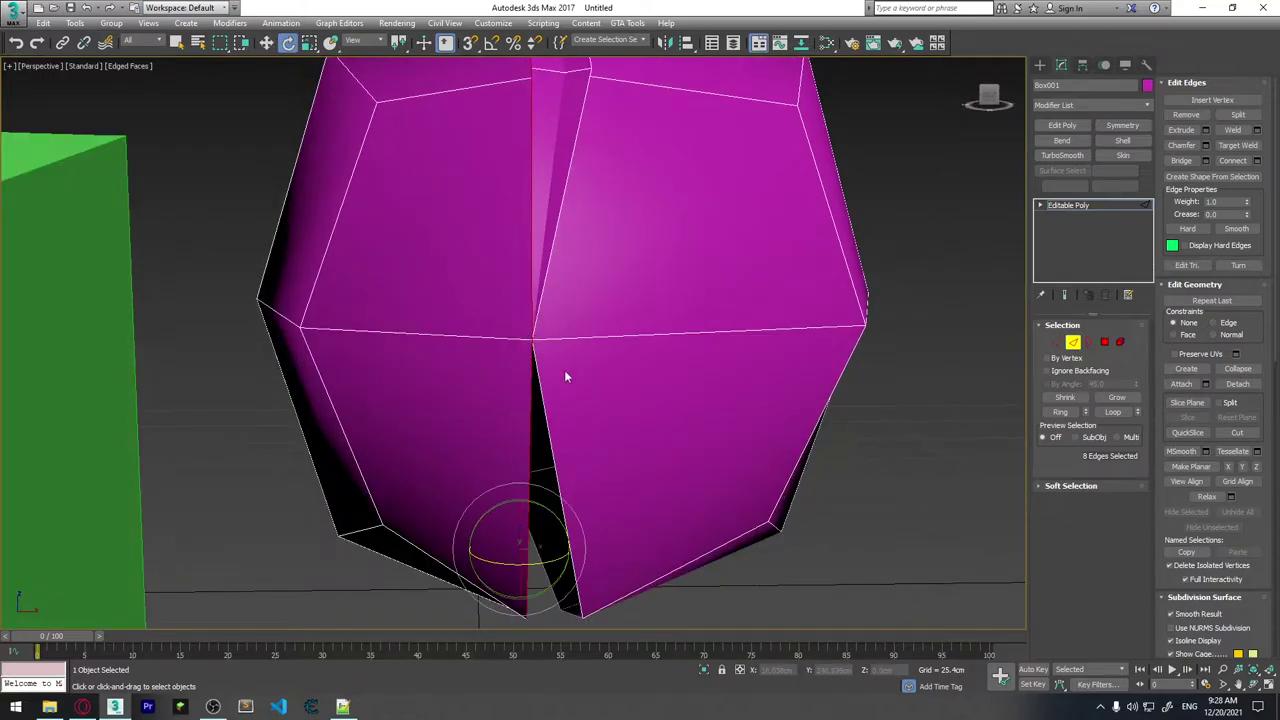
mouse_move(534, 509)
mouse_down()
mouse_move(549, 517)
mouse_move(515, 488)
mouse_move(574, 500)
mouse_move(550, 498)
mouse_up()
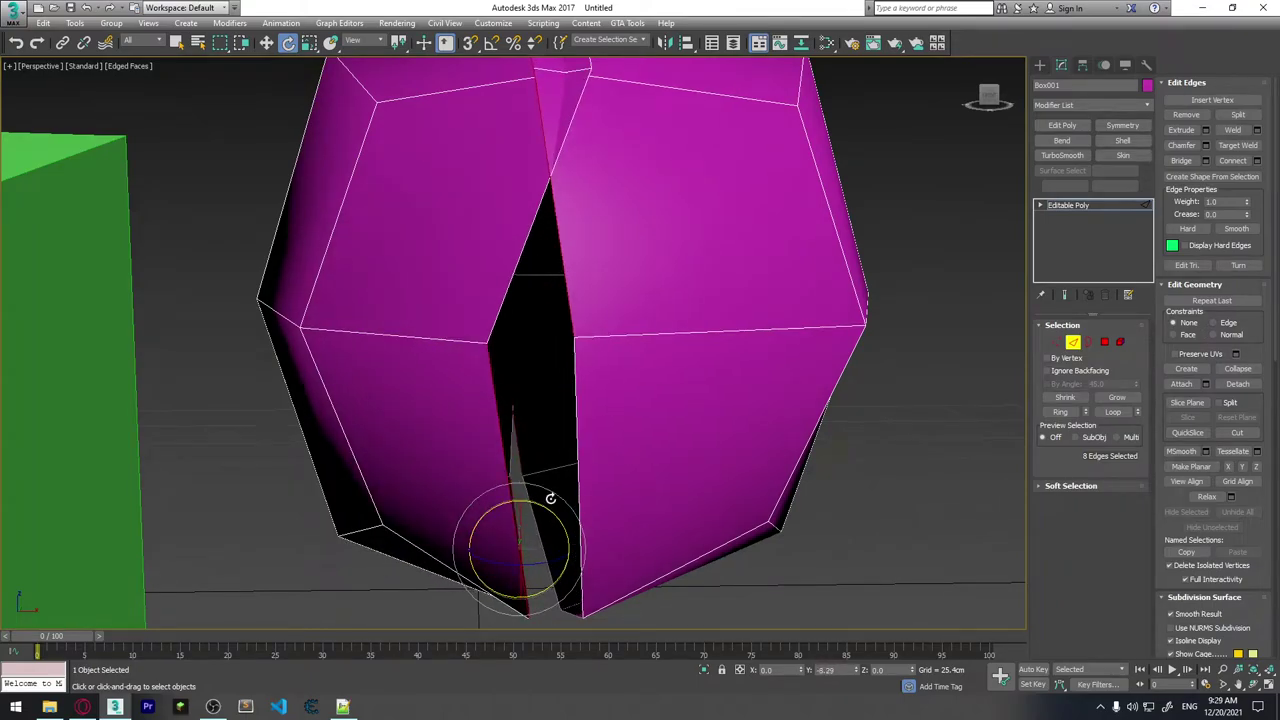
click(887, 458)
mouse_move(887, 458)
alt+middle_down()
mouse_move(700, 366)
mouse_move(733, 413)
mouse_move(597, 323)
mouse_move(574, 291)
alt+middle_up()
click(563, 289)
scroll(599, 283, up, 2)
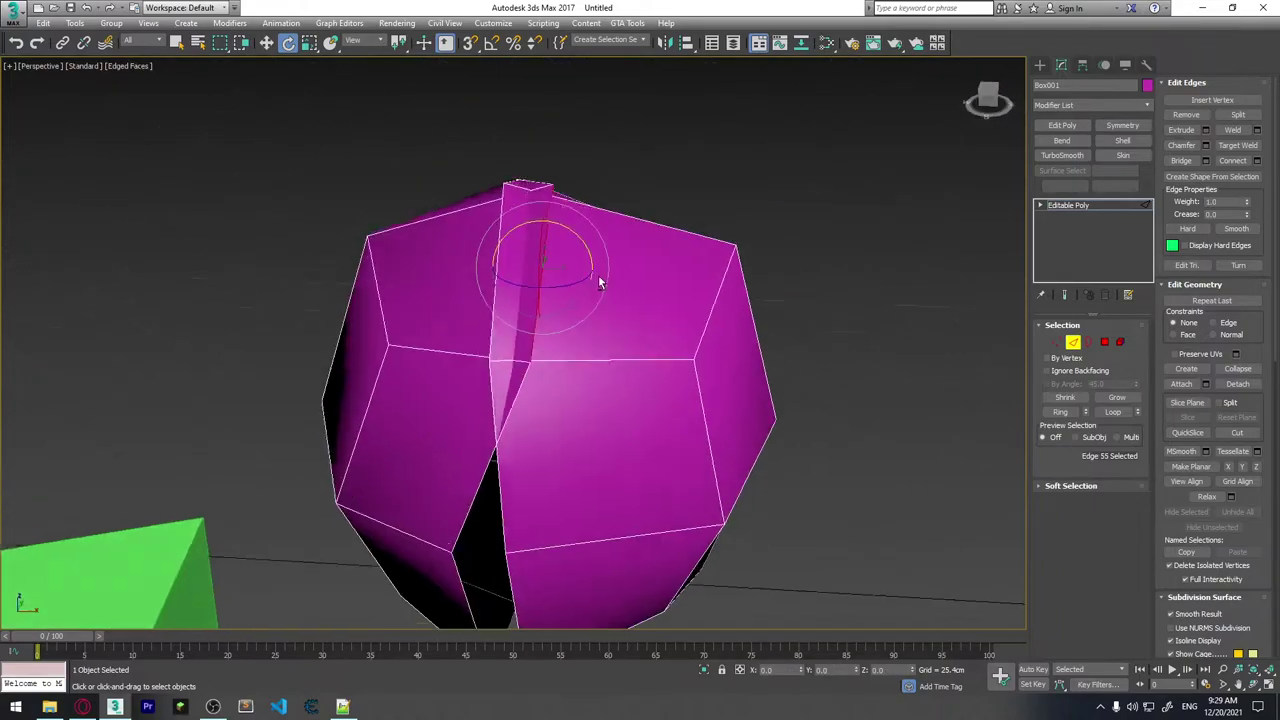
key(w)
drag(569, 270, 509, 266)
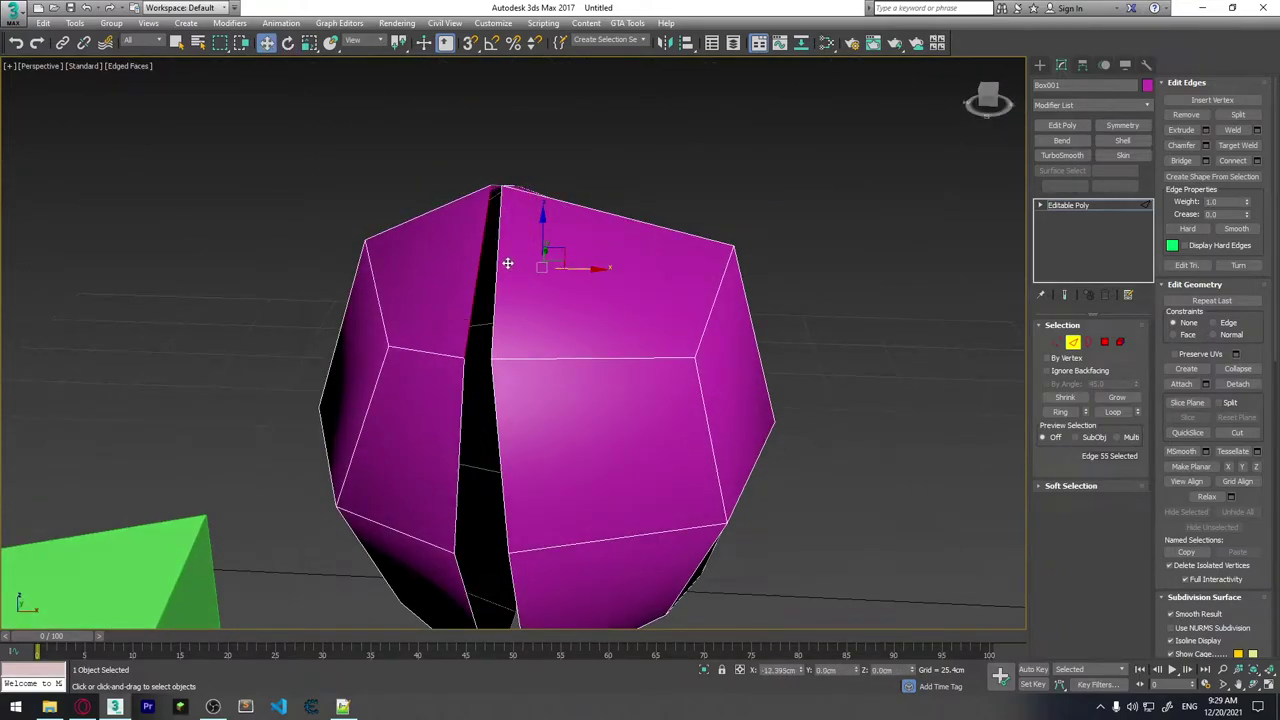
mouse_move(509, 266)
alt+middle_down()
mouse_move(528, 363)
mouse_move(515, 122)
mouse_move(544, 218)
alt+middle_up()
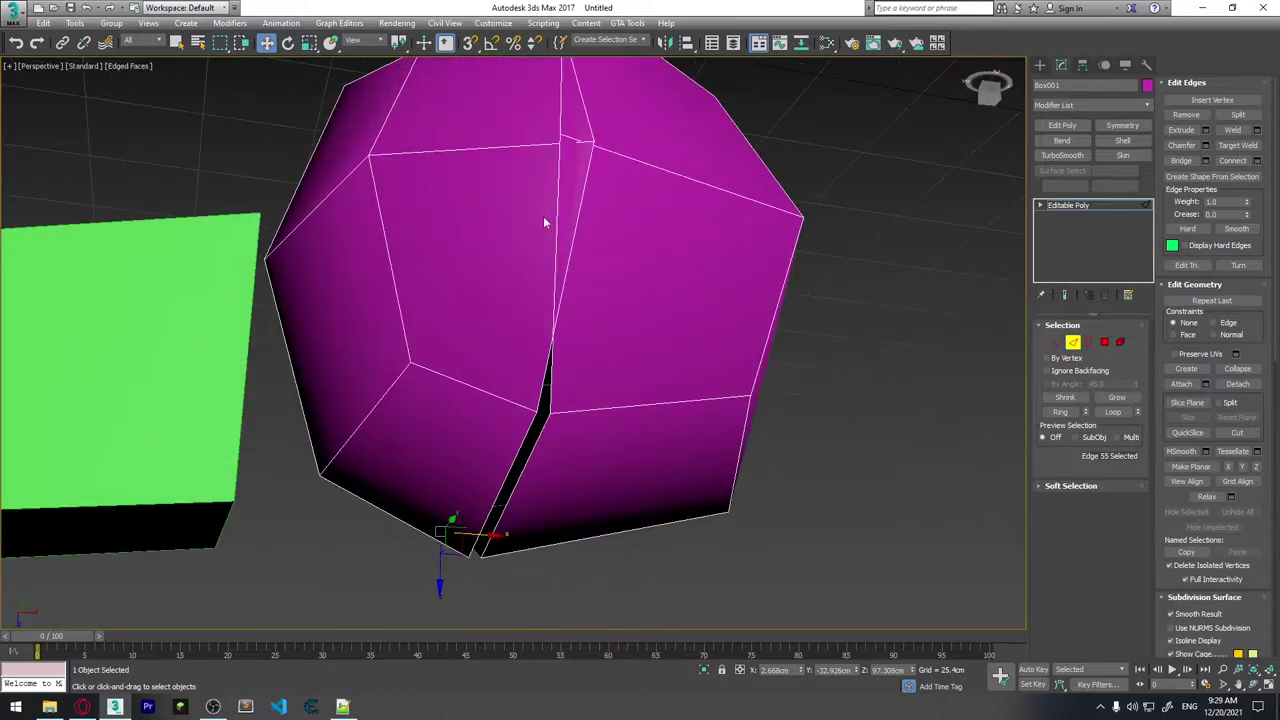
click(571, 271)
drag(571, 271, 525, 255)
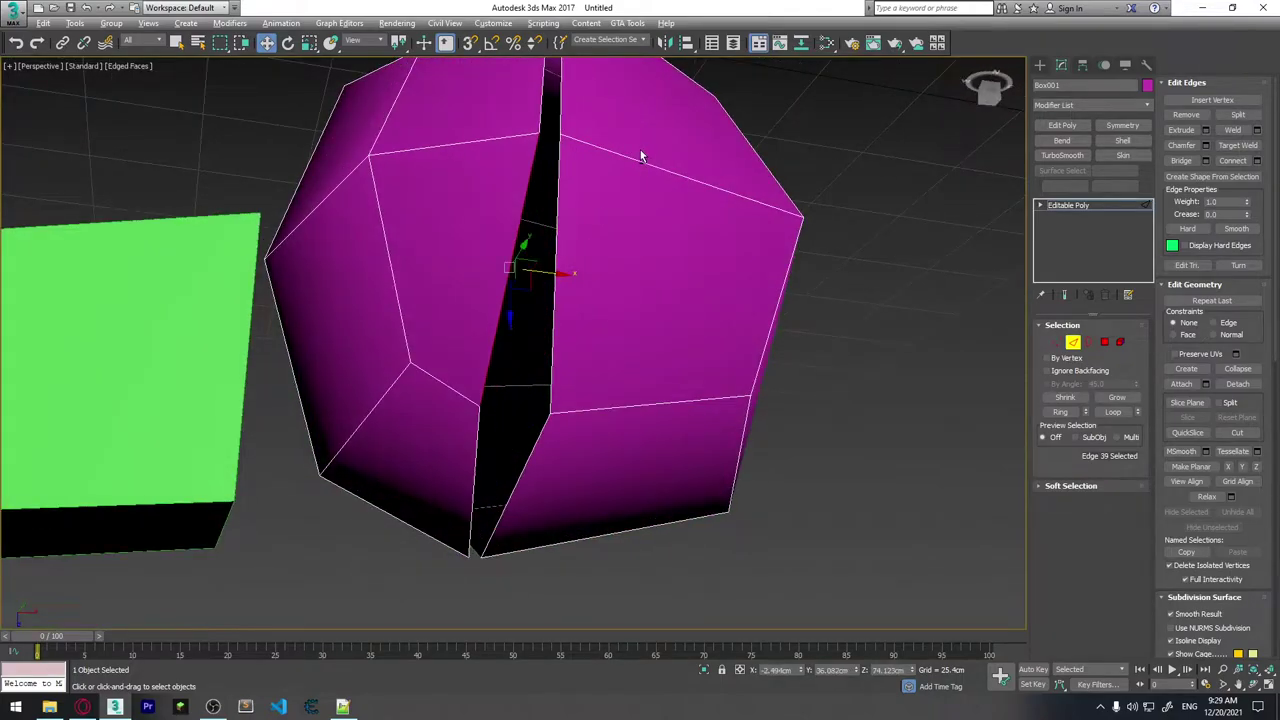
alt+middle_drag(525, 255, 586, 143)
scroll(586, 143, down, 5)
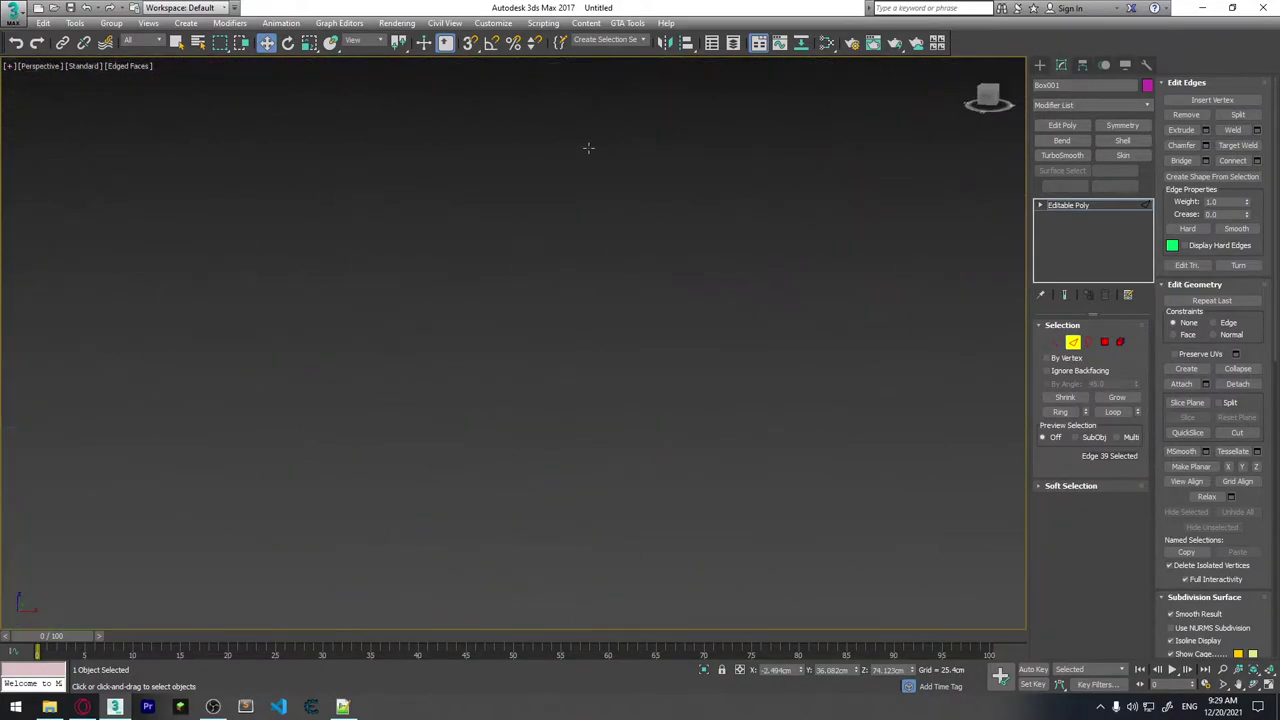
scroll(643, 387, down, 2)
scroll(643, 387, up, 5)
mouse_move(643, 387)
alt+middle_down()
mouse_move(583, 454)
mouse_move(563, 135)
mouse_move(547, 427)
mouse_move(580, 458)
mouse_move(577, 407)
mouse_move(659, 369)
mouse_move(656, 410)
alt+middle_up()
click(386, 237)
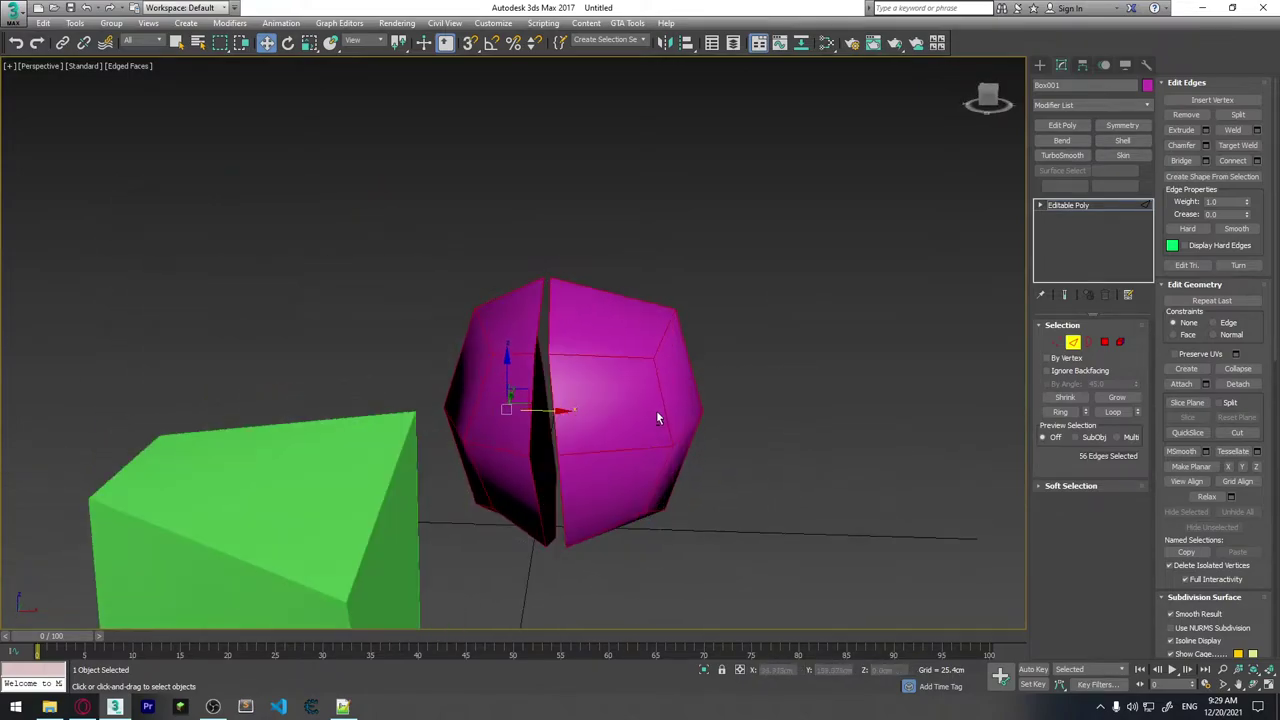
click(1120, 342)
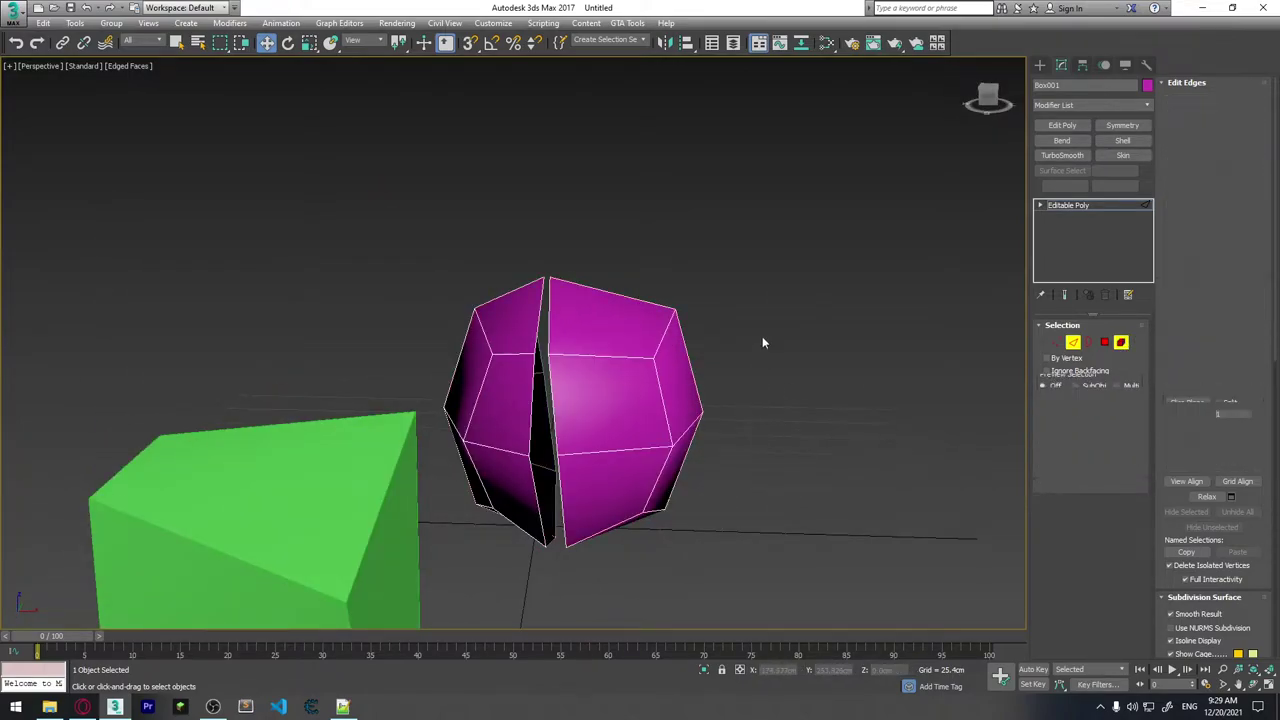
mouse_move(703, 390)
alt+middle_down()
mouse_move(655, 385)
mouse_move(643, 449)
alt+middle_up()
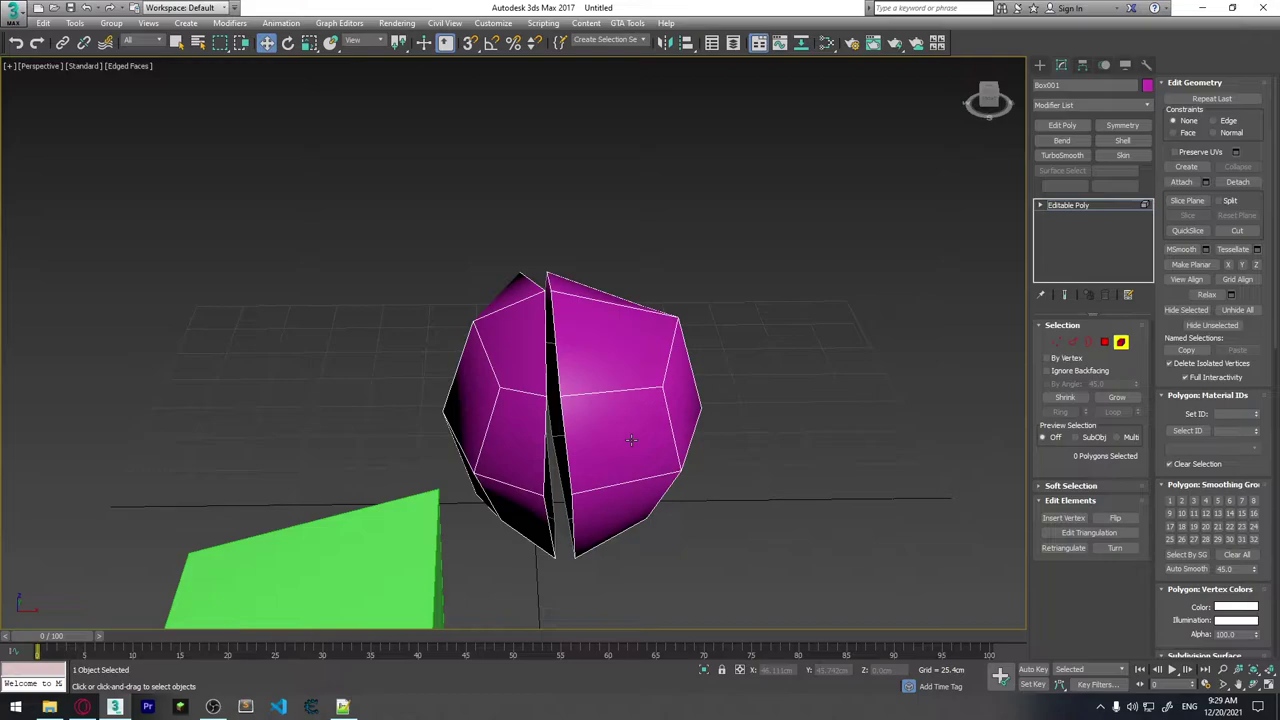
double_click(632, 438)
alt+middle_drag(620, 346, 658, 420)
key(ctrl+d)
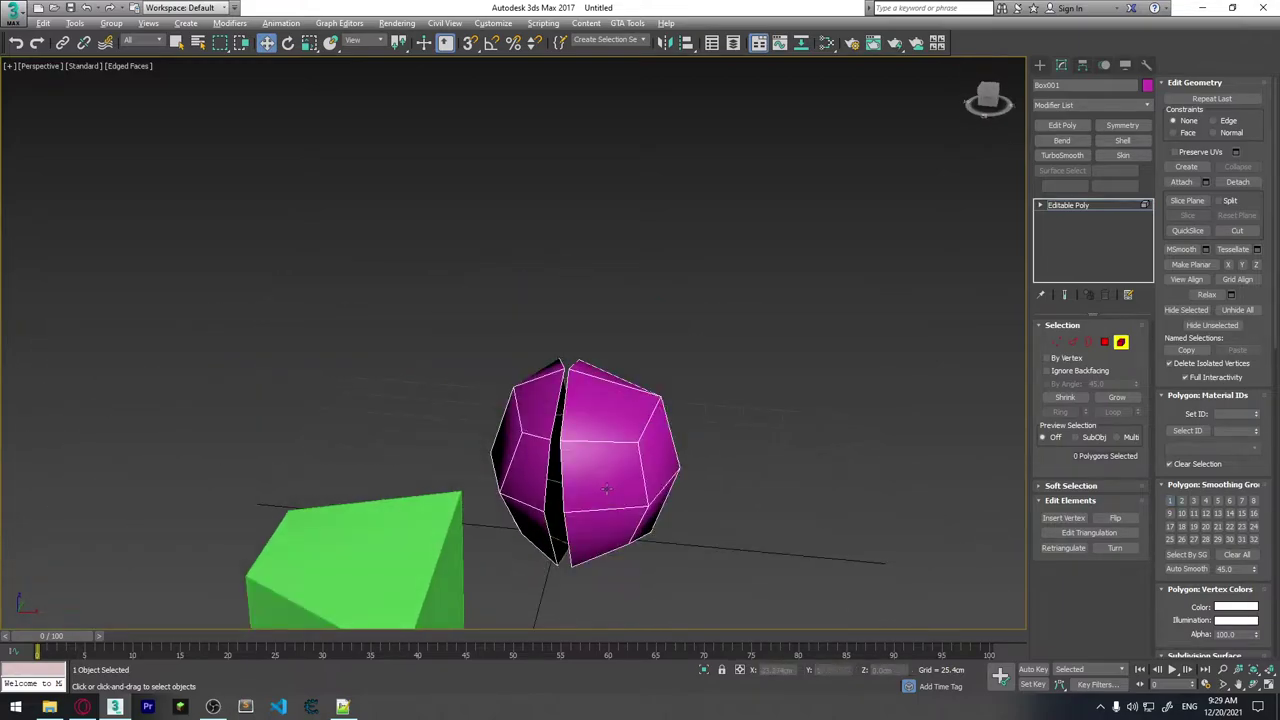
alt+middle_drag(606, 488, 614, 454)
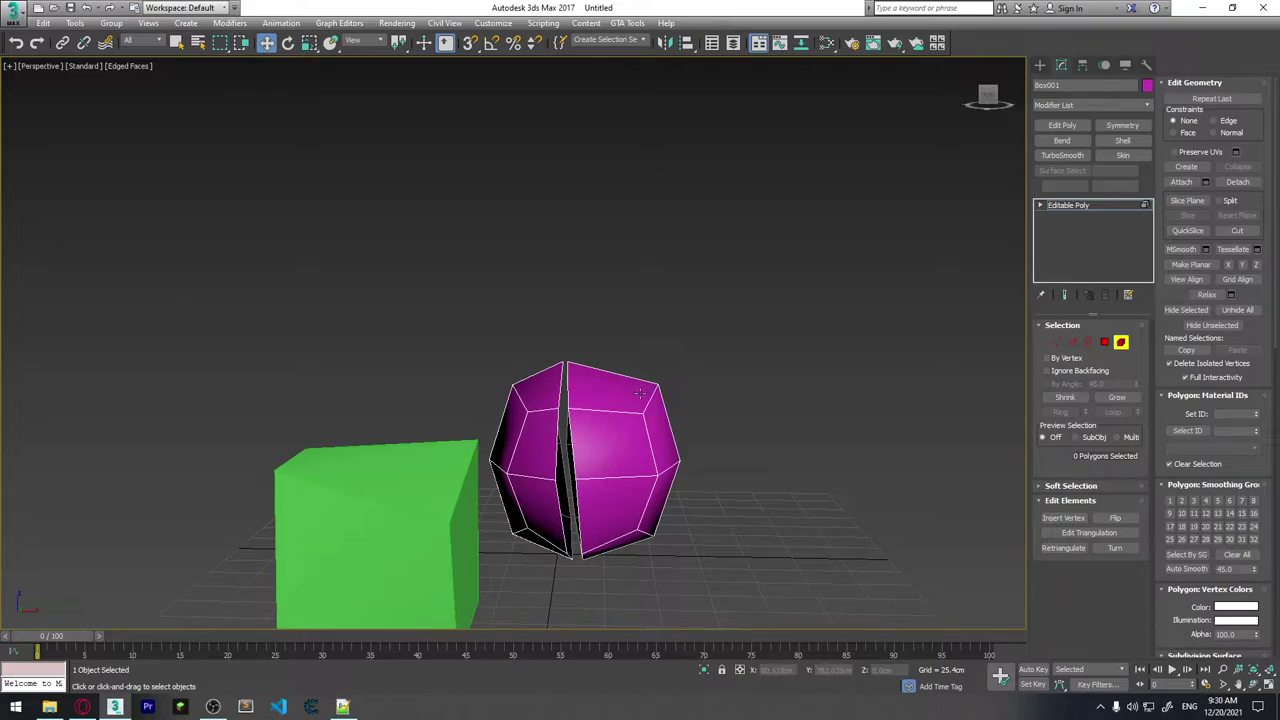
double_click(640, 393)
double_click(537, 406)
mouse_move(537, 406)
alt+middle_down()
mouse_move(613, 430)
mouse_move(603, 452)
alt+middle_up()
Select the two seam edges at the crack's top and join them with a Bridge face.
click(1073, 342)
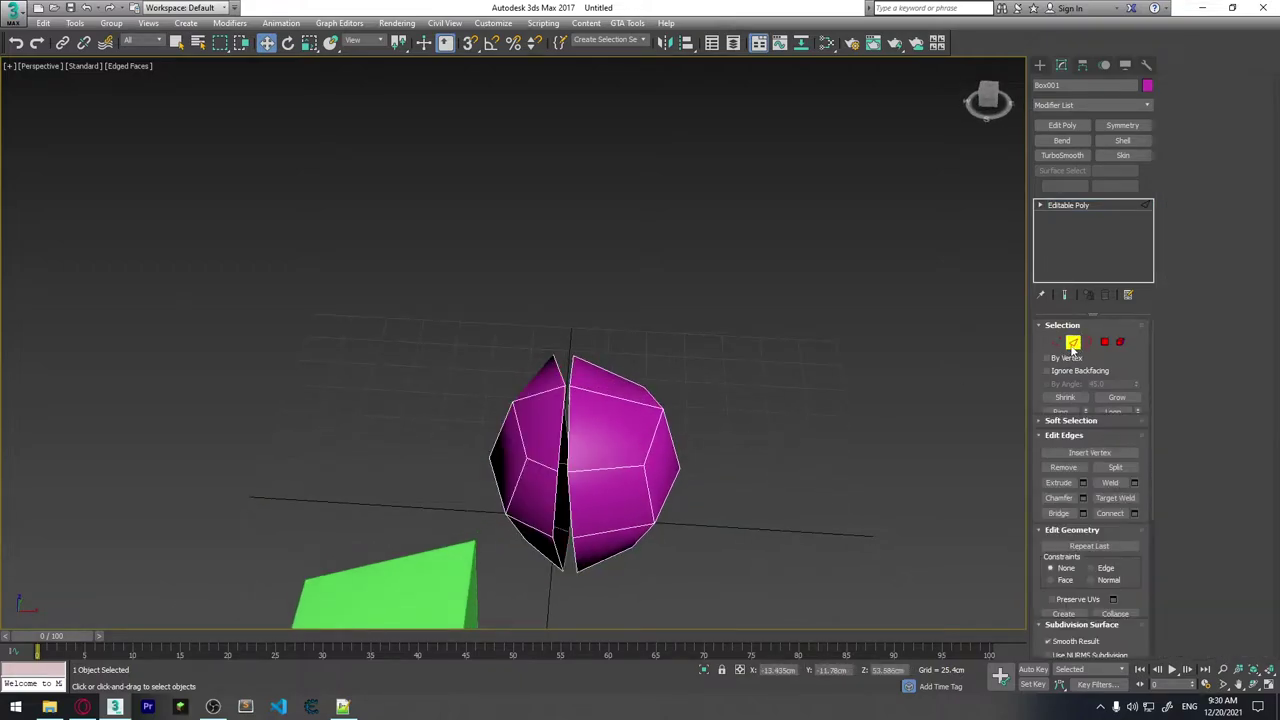
click(569, 430)
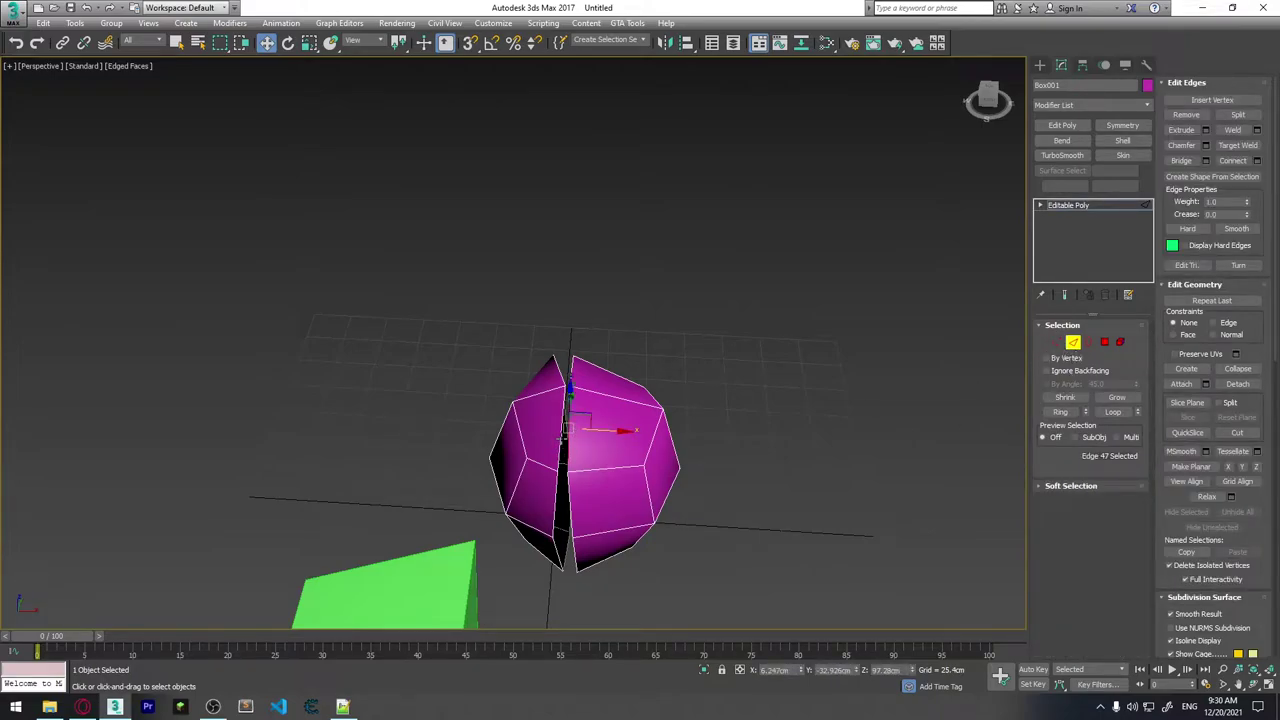
ctrl+click(575, 442)
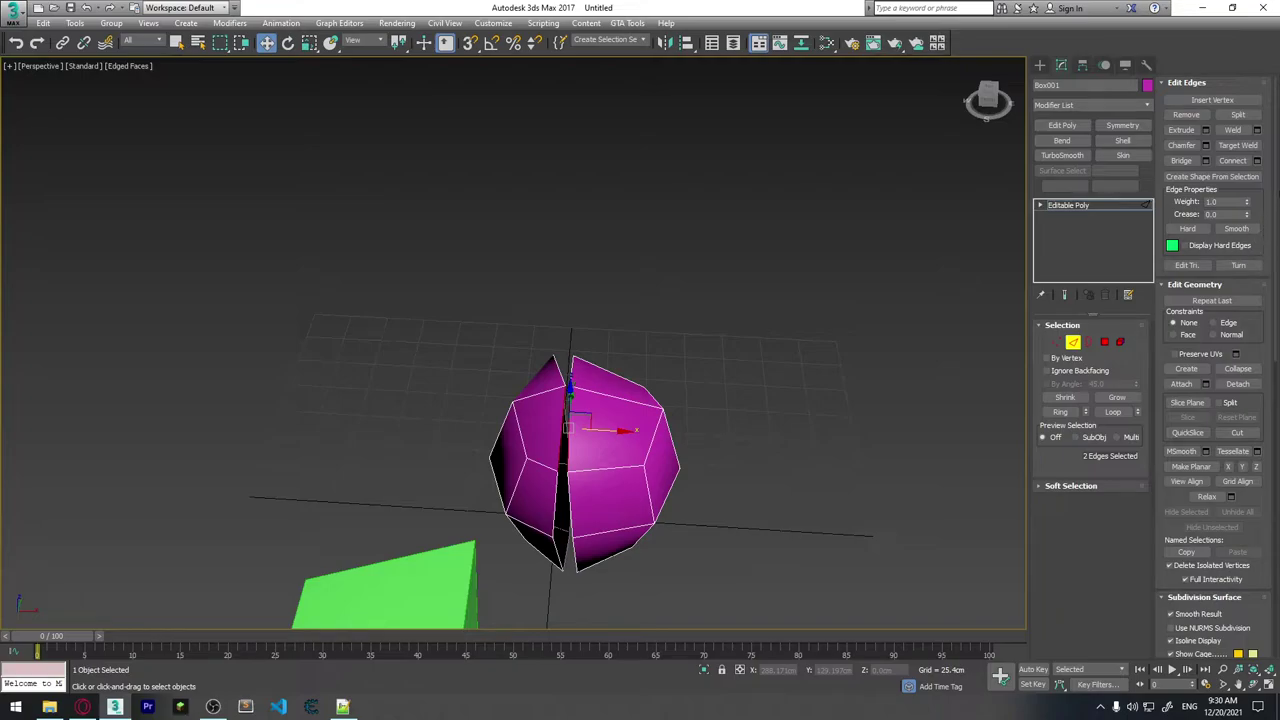
click(1205, 160)
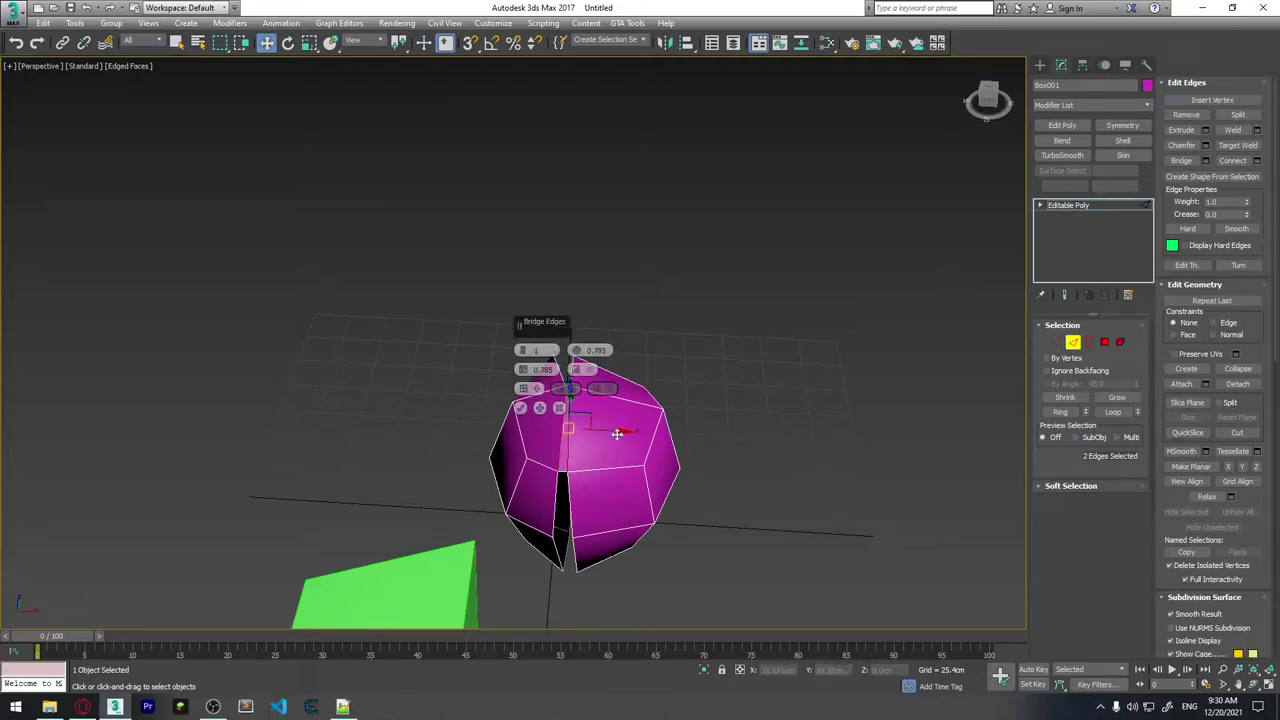
click(520, 408)
mouse_move(787, 426)
alt+middle_down()
mouse_move(638, 466)
mouse_move(632, 410)
mouse_move(560, 401)
alt+middle_up()
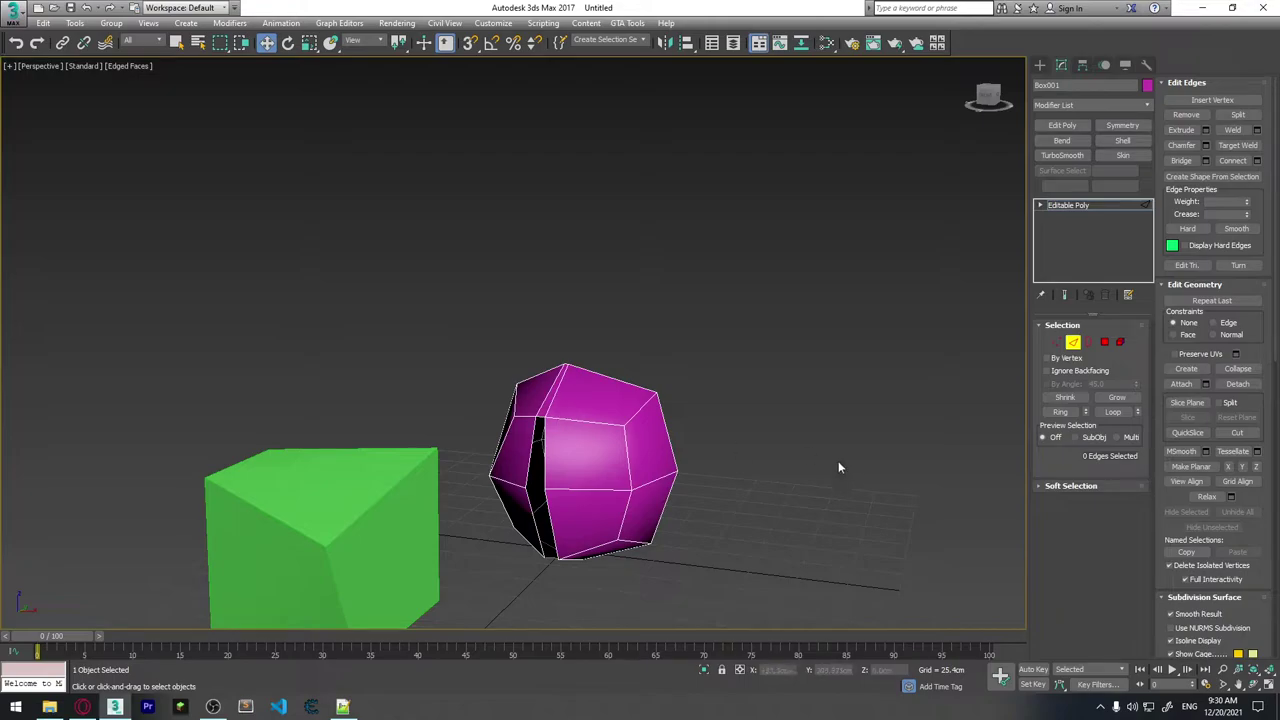
Select the ball as an element, then its left-half polygons, and clear the selection.
click(1121, 342)
click(578, 450)
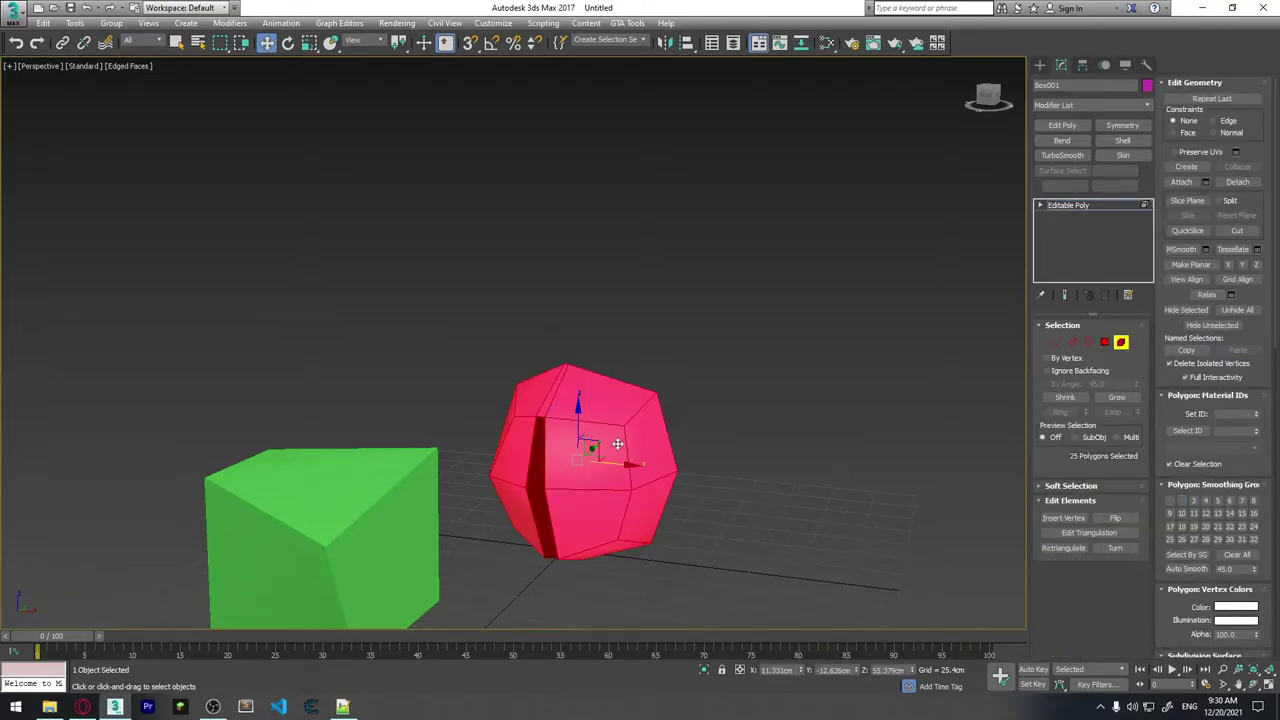
alt+middle_drag(594, 449, 700, 438)
click(700, 438)
click(539, 447)
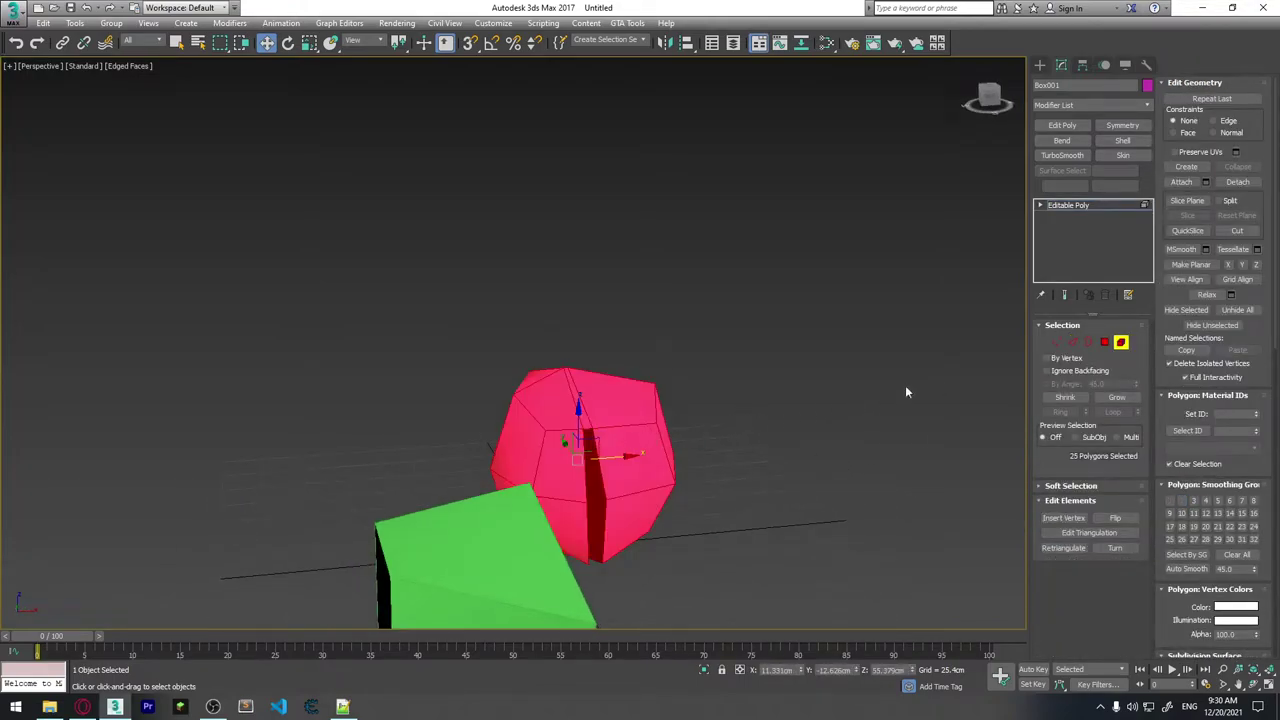
alt+middle_drag(654, 463, 600, 430)
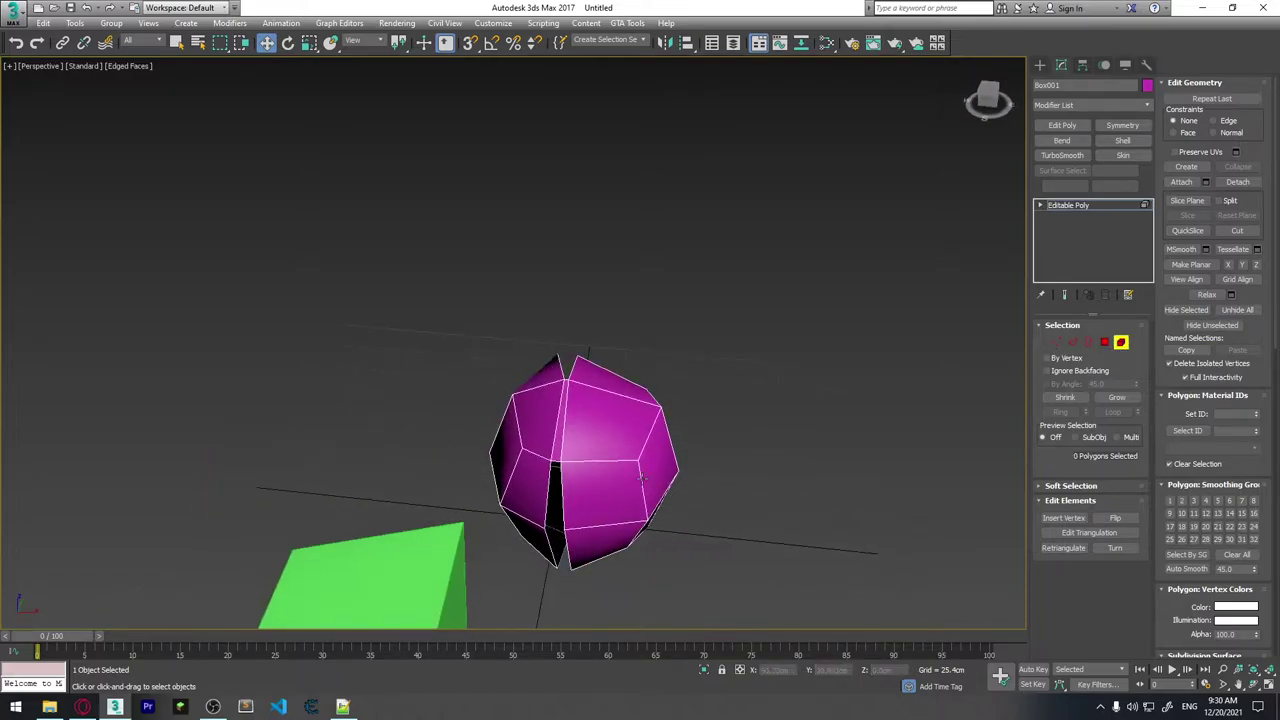
click(588, 422)
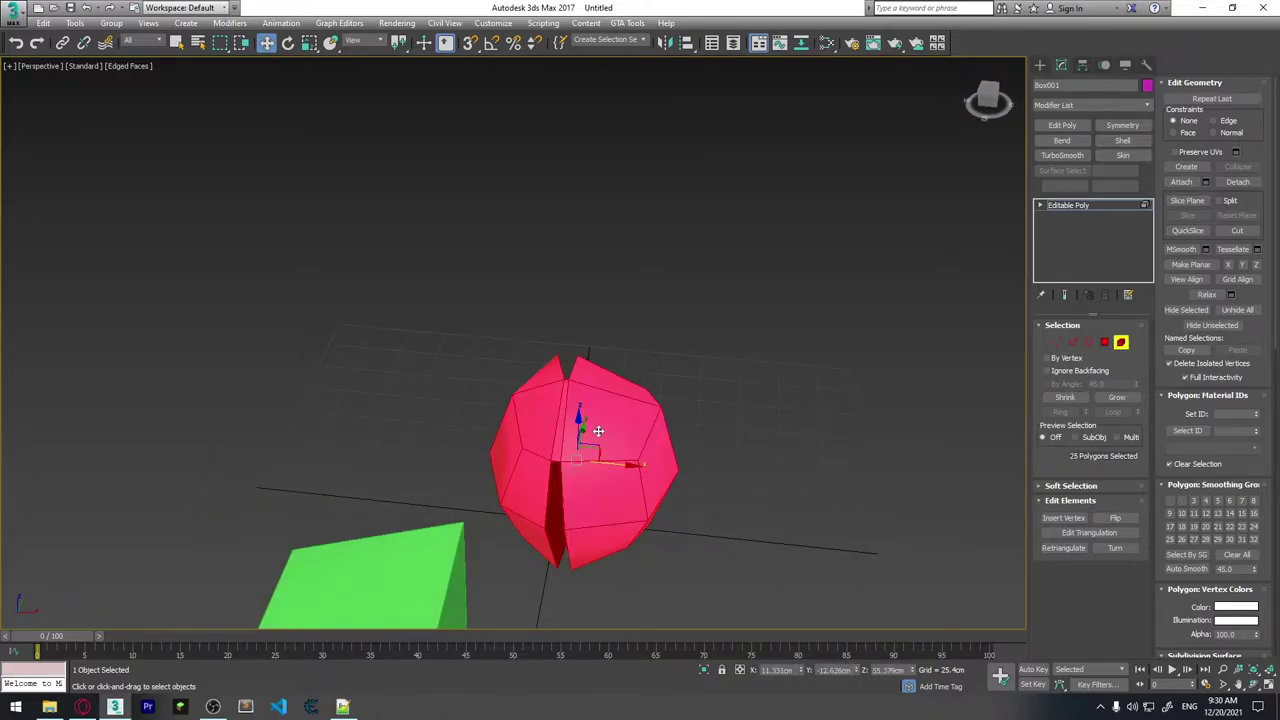
key(4)
double_click(563, 447)
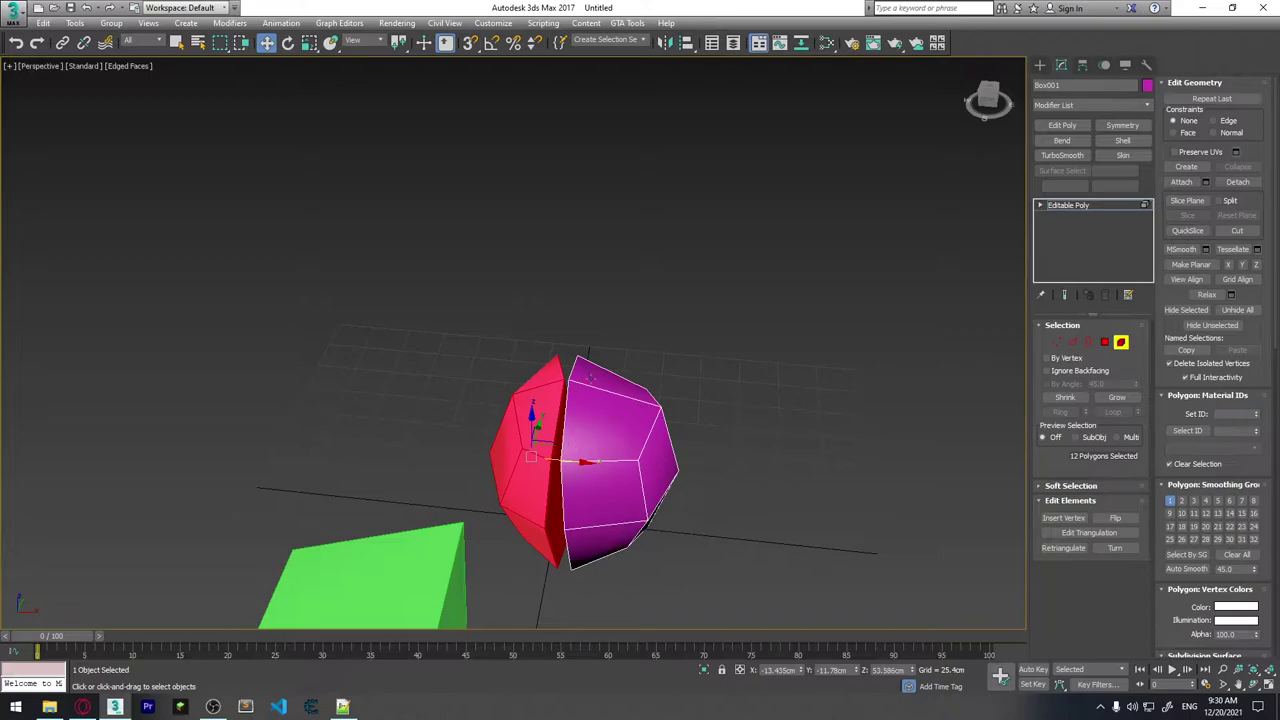
click(826, 421)
scroll(600, 420, up, 3)
scroll(560, 400, up, 3)
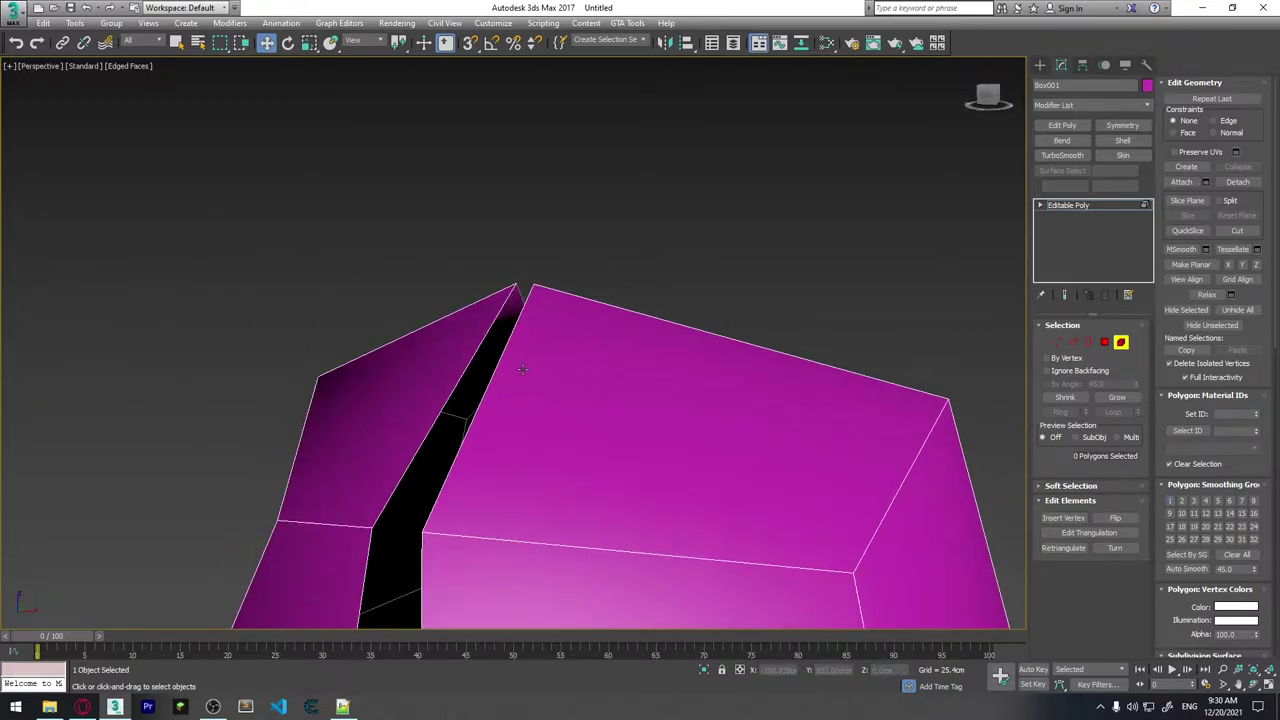
Weld the two top crack vertices into one by raising the Weld threshold, leaving 33 vertices.
click(1056, 343)
drag(486, 271, 566, 305)
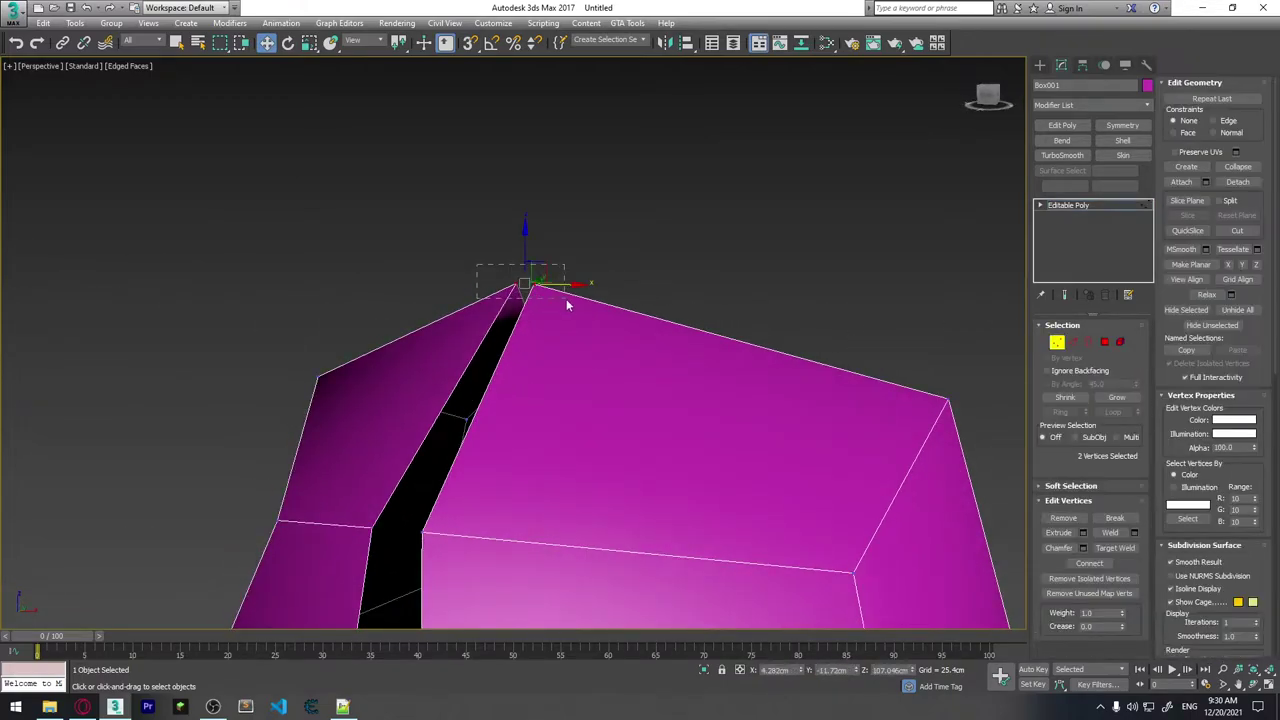
click(1135, 533)
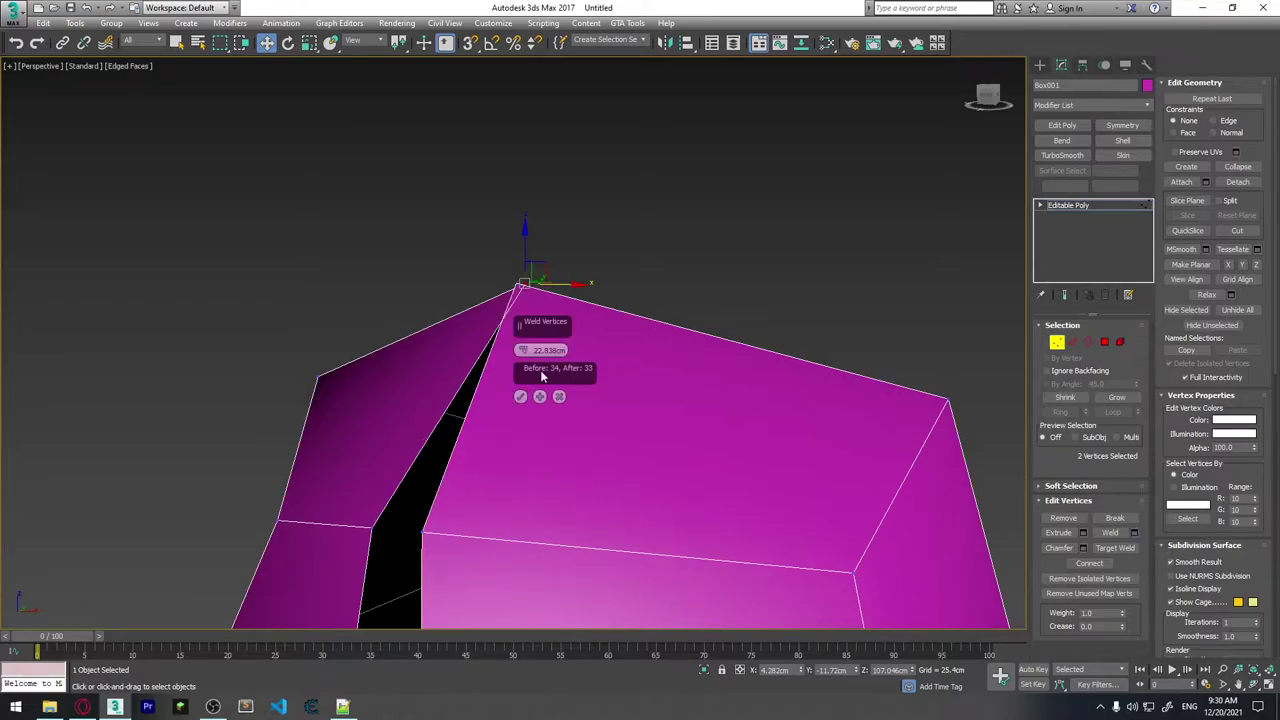
drag(529, 350, 529, 336)
click(521, 396)
mouse_move(704, 256)
alt+middle_down()
mouse_move(589, 368)
mouse_move(527, 517)
mouse_move(566, 434)
alt+middle_up()
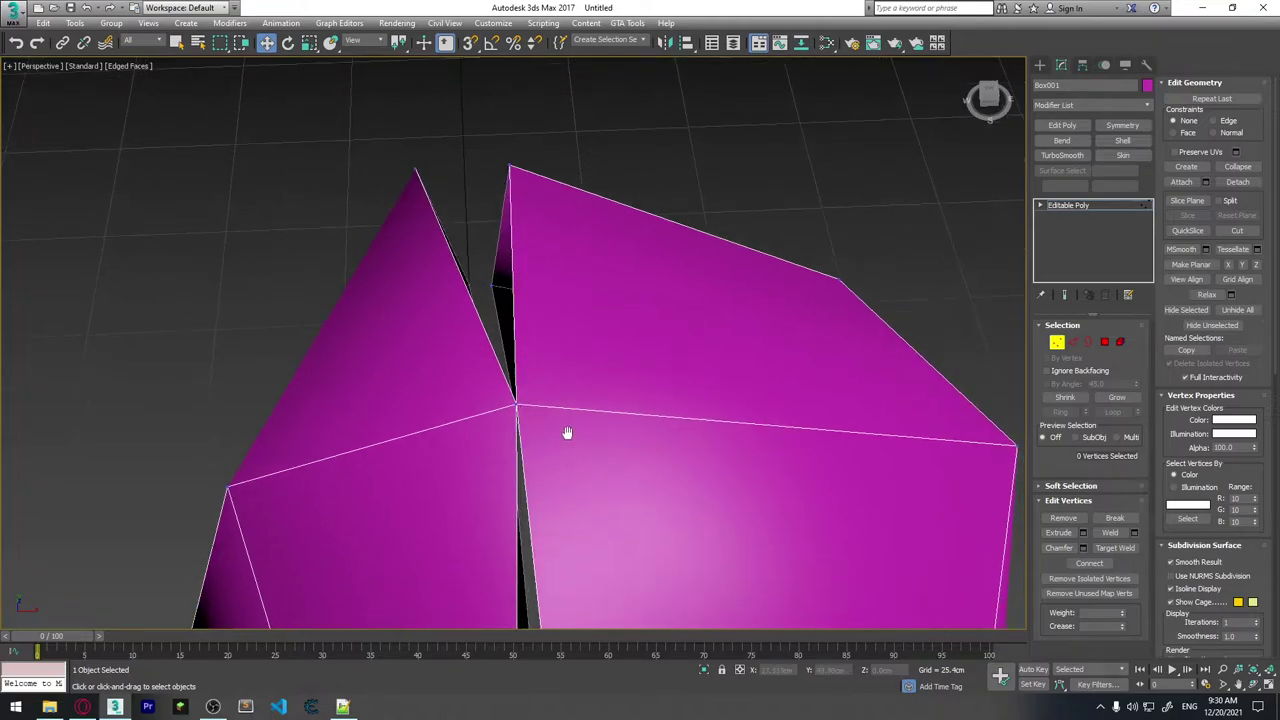
scroll(570, 420, down, 4)
alt+middle_drag(712, 532, 673, 453)
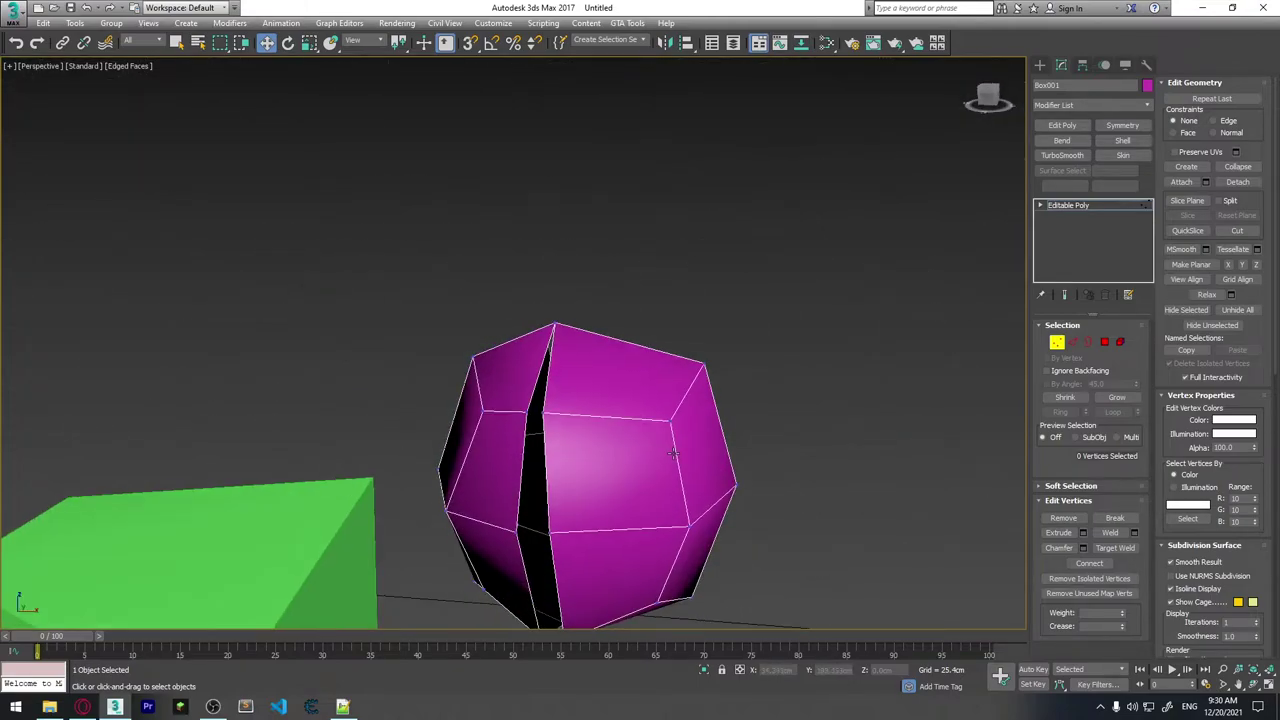
Select the ball's left half, then extrude the two top crack edges upward into a thin fin.
click(1120, 342)
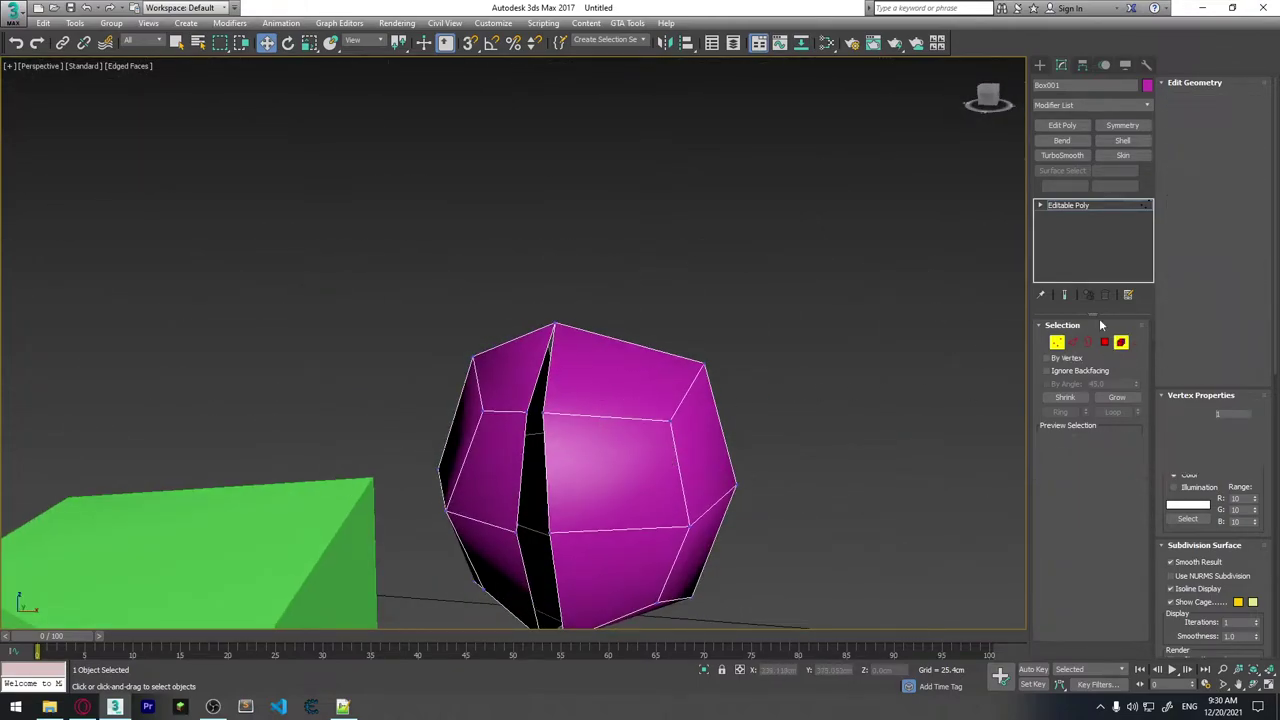
double_click(600, 435)
double_click(495, 421)
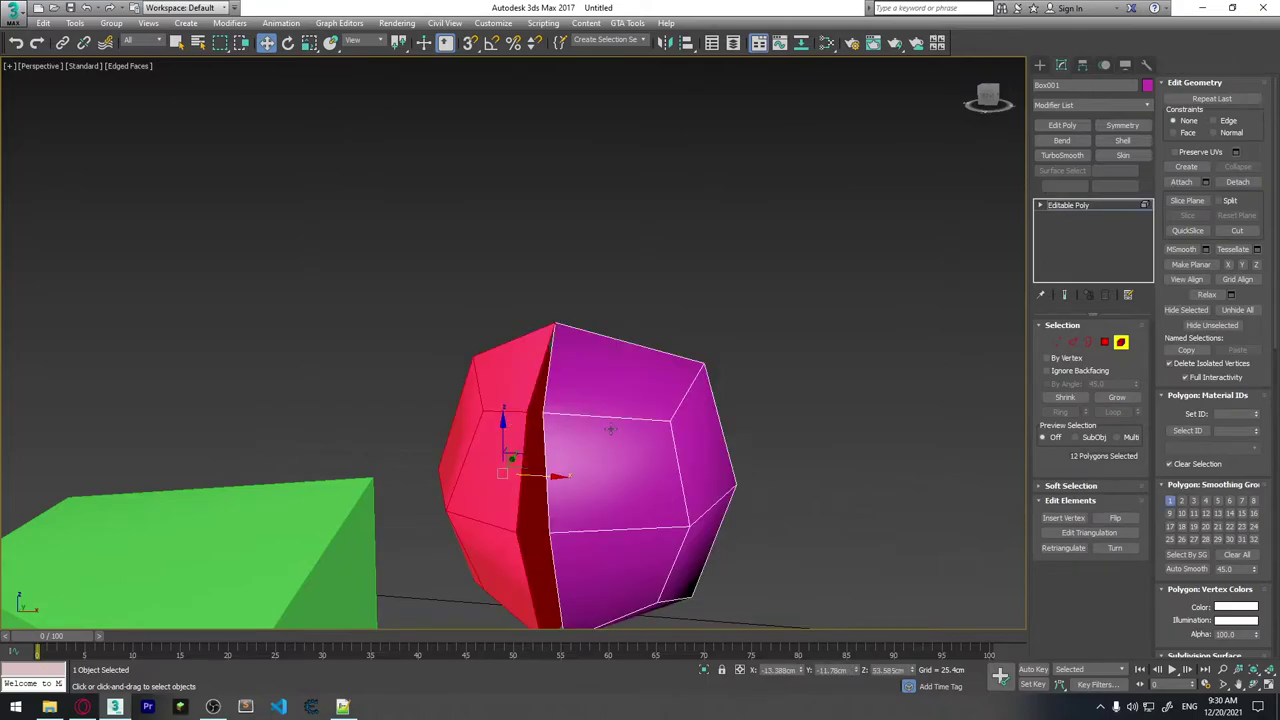
alt+middle_drag(611, 432, 548, 405)
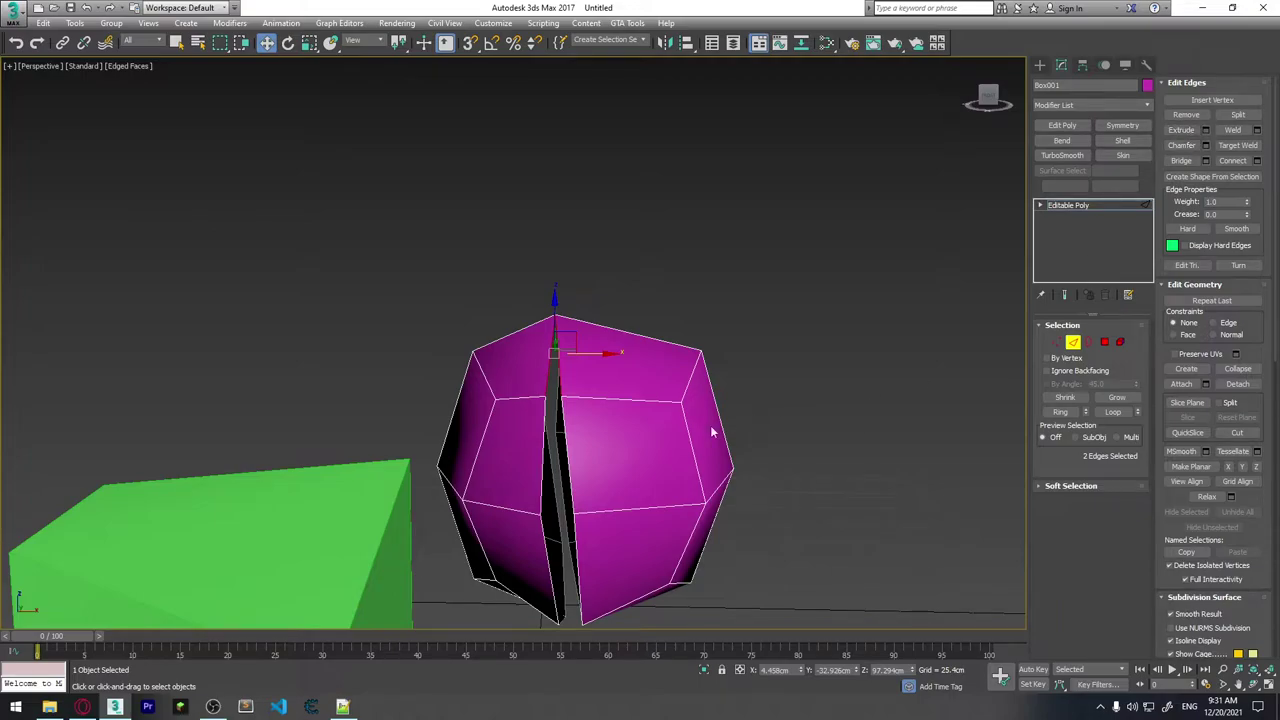
alt+middle_drag(780, 480, 690, 430)
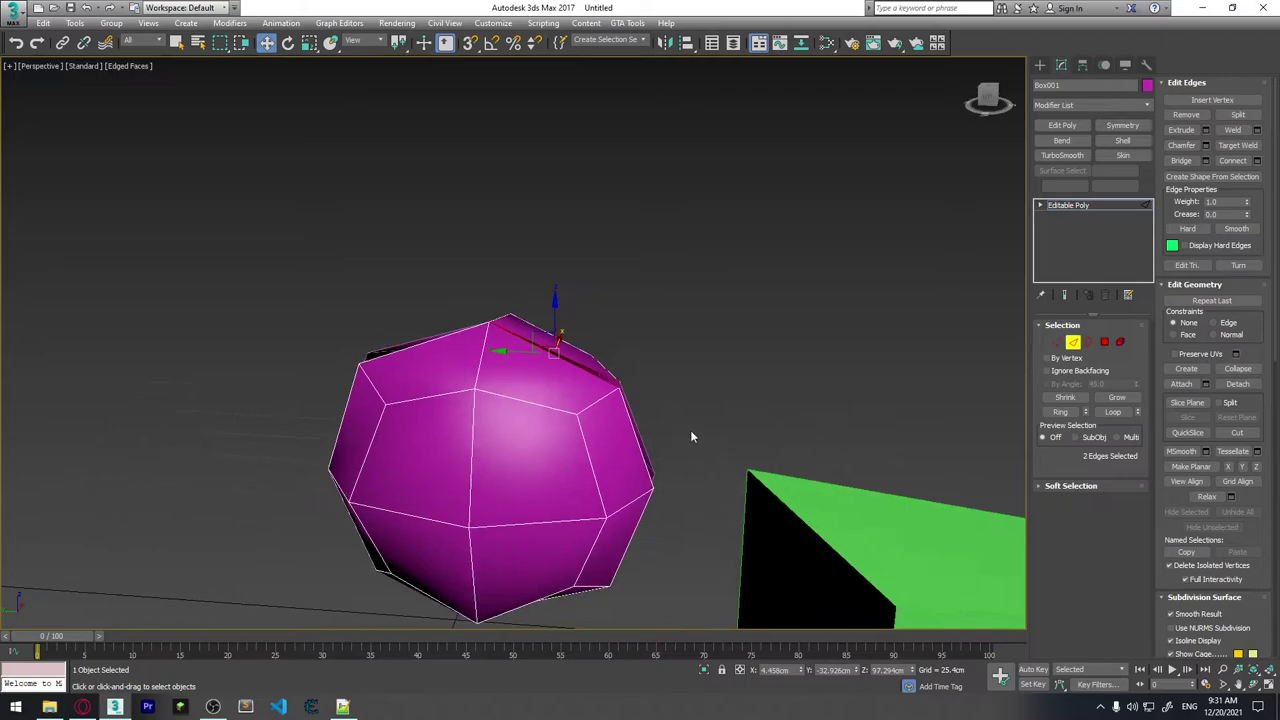
shift+drag(555, 316, 563, 262)
alt+middle_drag(600, 300, 780, 300)
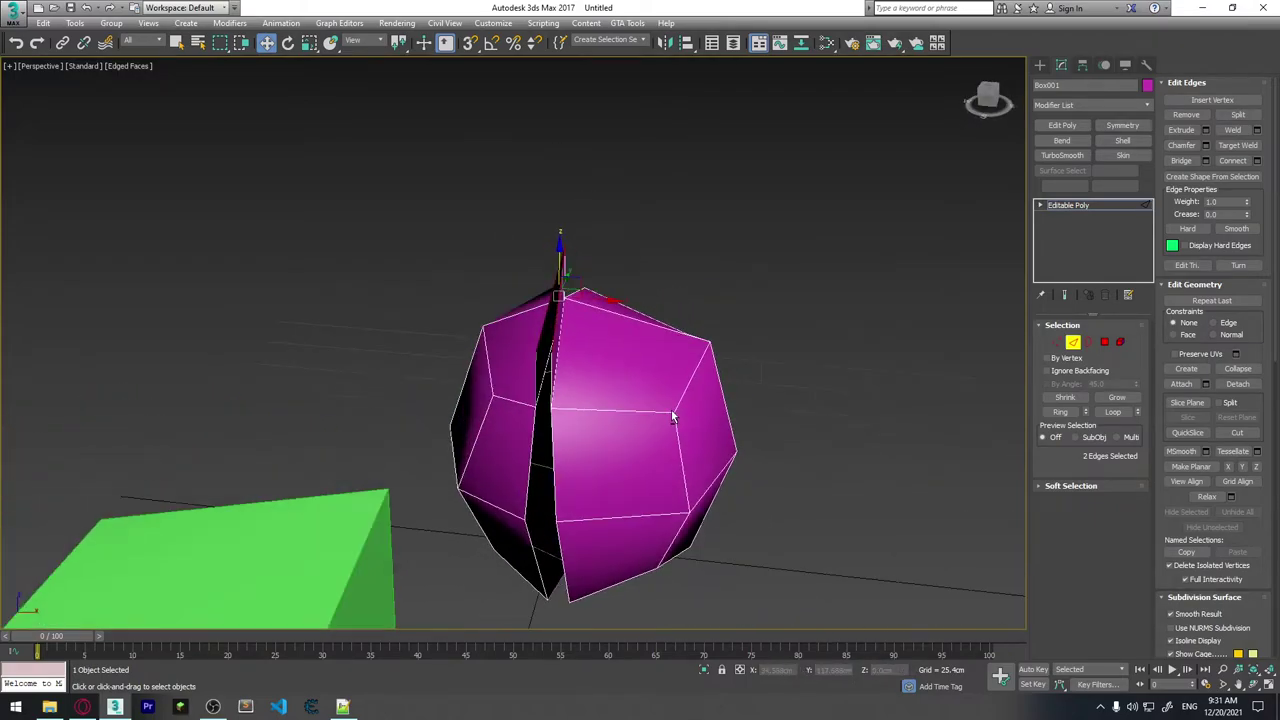
click(1205, 130)
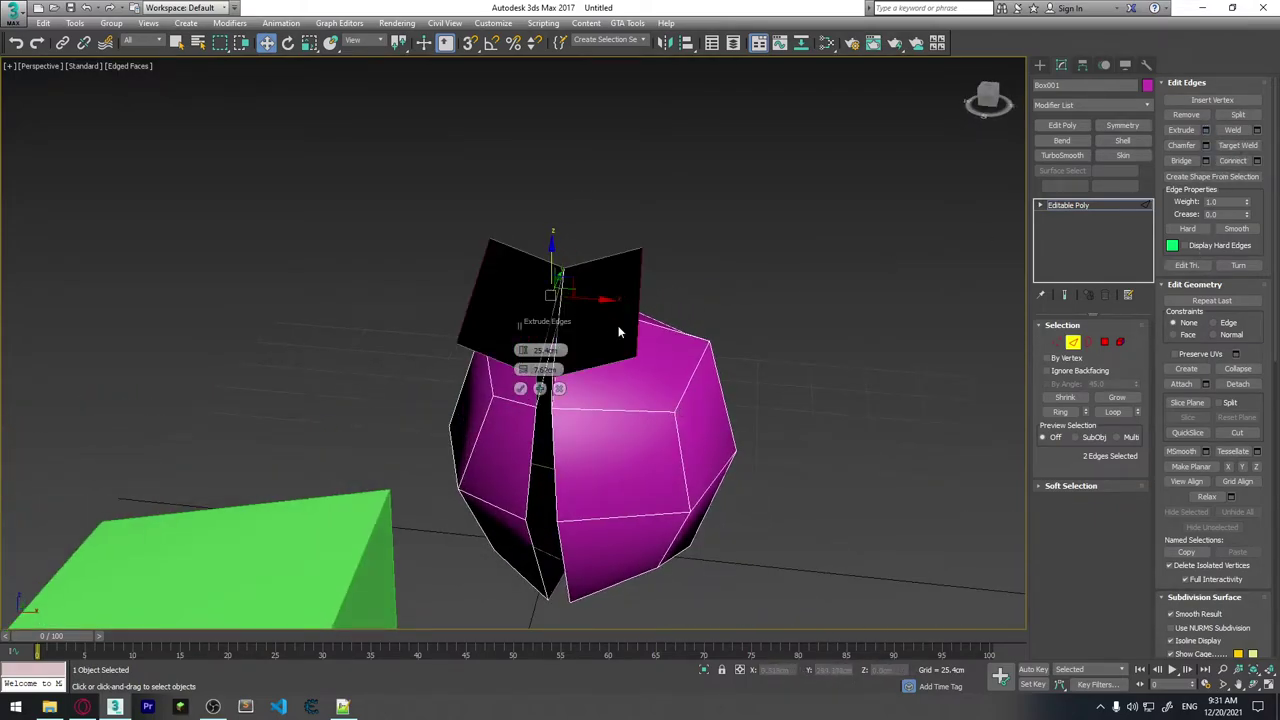
mouse_move(617, 323)
alt+middle_down()
mouse_move(582, 337)
mouse_move(625, 365)
mouse_move(566, 300)
mouse_move(1243, 140)
alt+middle_up()
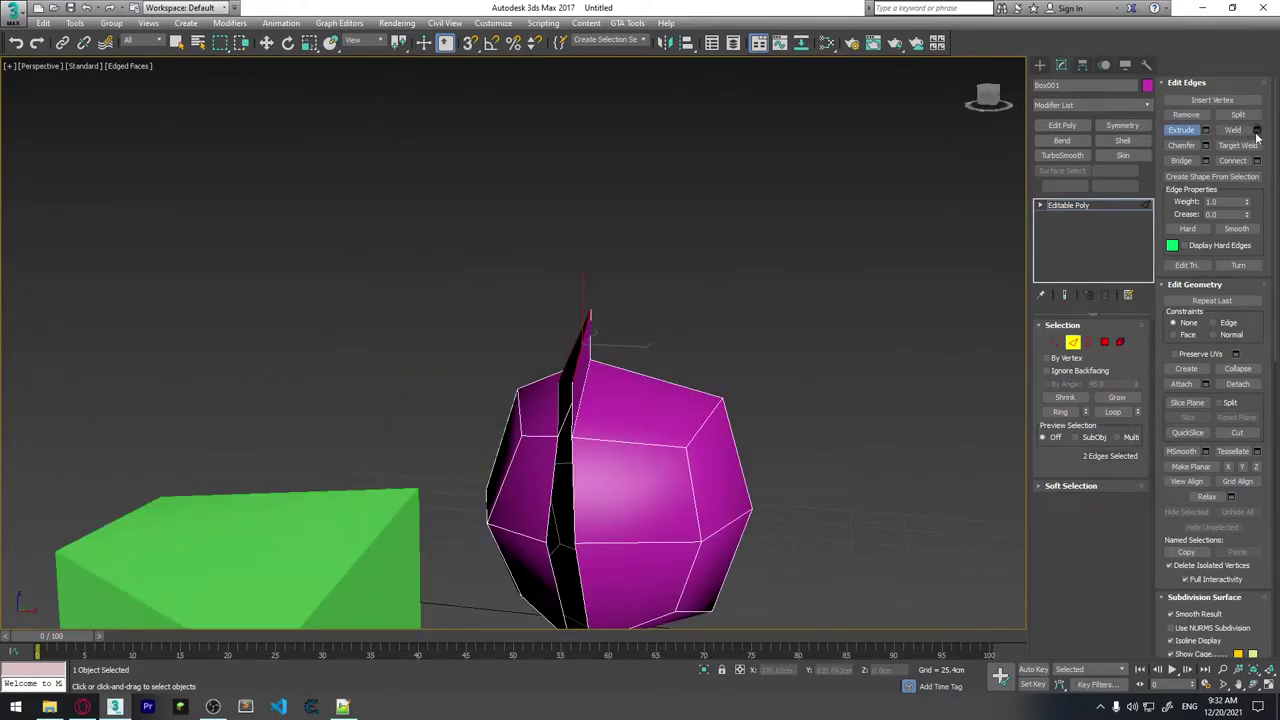
mouse_move(597, 445)
alt+middle_down()
mouse_move(632, 433)
mouse_move(600, 443)
mouse_move(600, 365)
alt+middle_up()
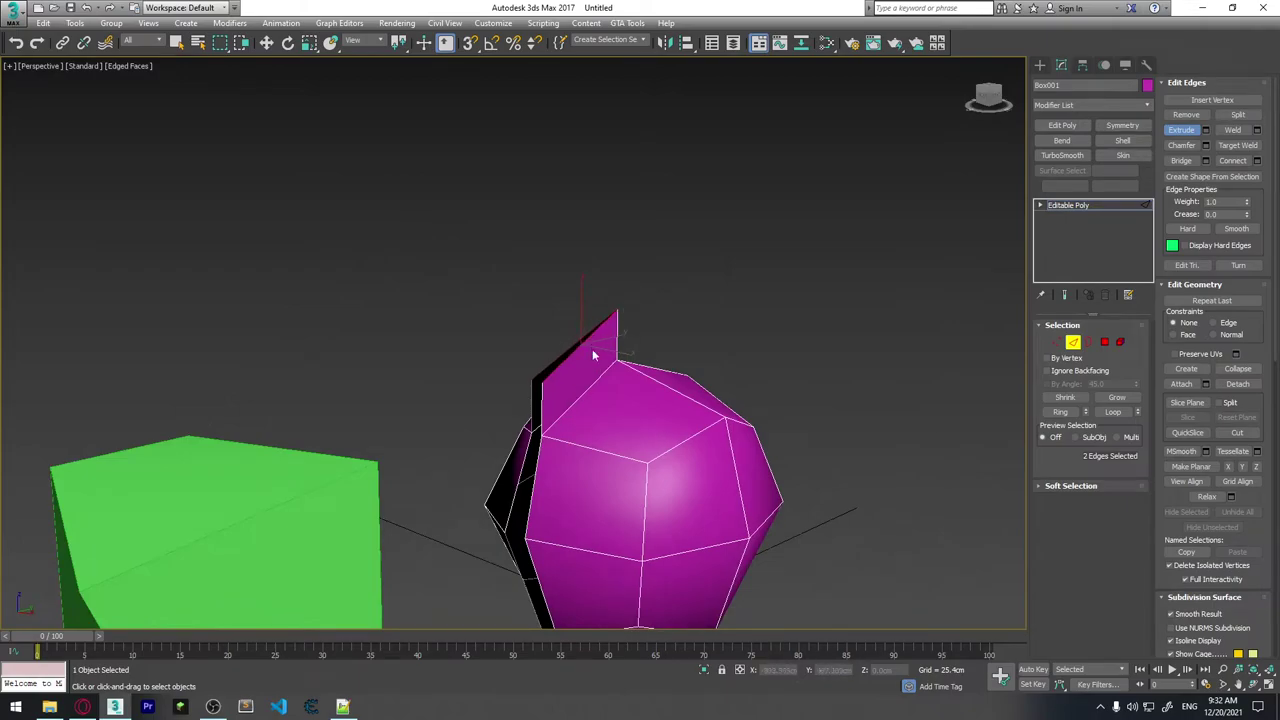
Weld the fin's edges together with a raised Weld threshold.
click(1258, 131)
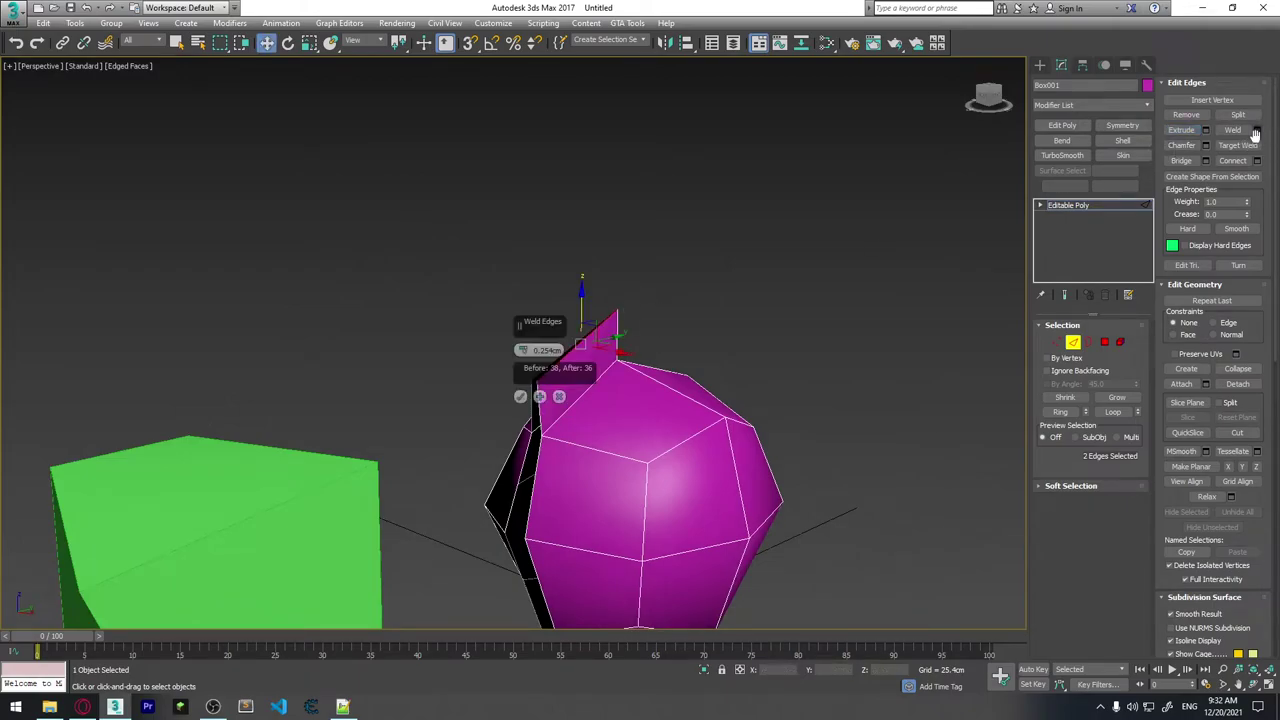
drag(521, 350, 532, 277)
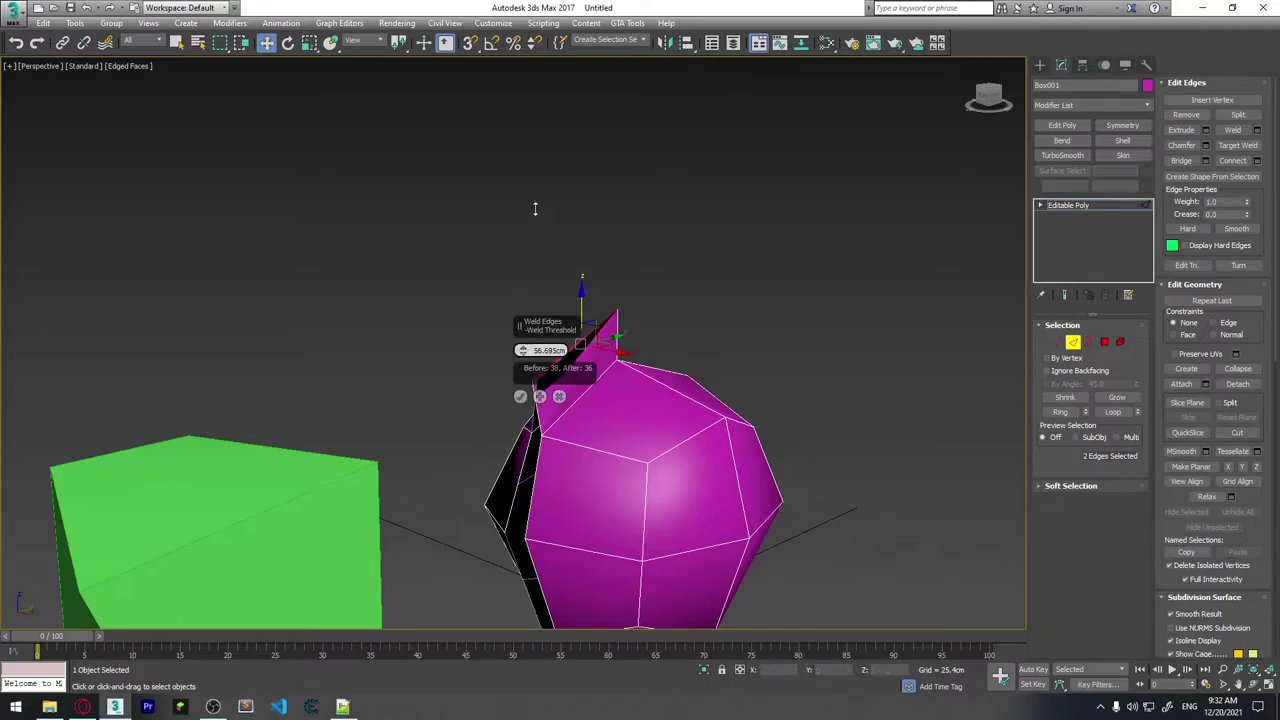
click(520, 396)
mouse_move(744, 296)
alt+middle_down()
mouse_move(663, 343)
mouse_move(639, 410)
mouse_move(580, 423)
mouse_move(600, 409)
mouse_move(566, 430)
mouse_move(700, 418)
mouse_move(703, 400)
alt+middle_up()
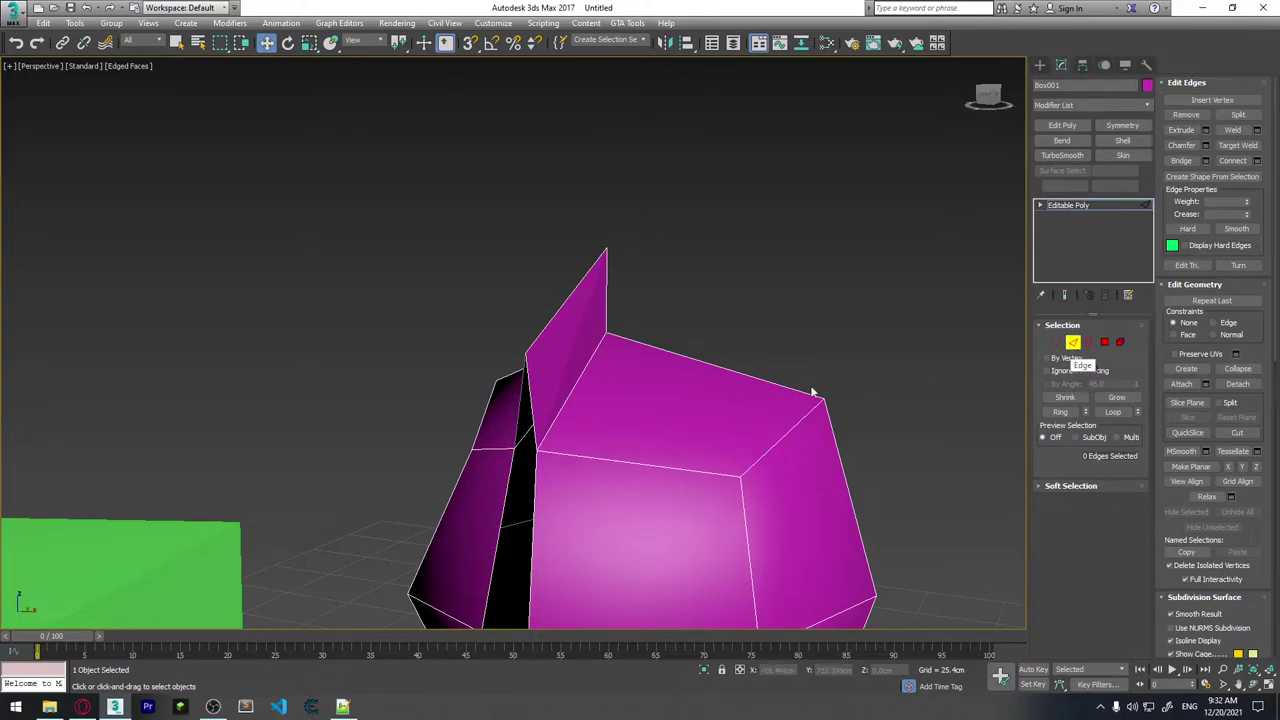
Chamfer the ball's 10-edge loop to roughly 6.9 cm with 5 segments.
alt+middle_drag(812, 393, 1045, 327)
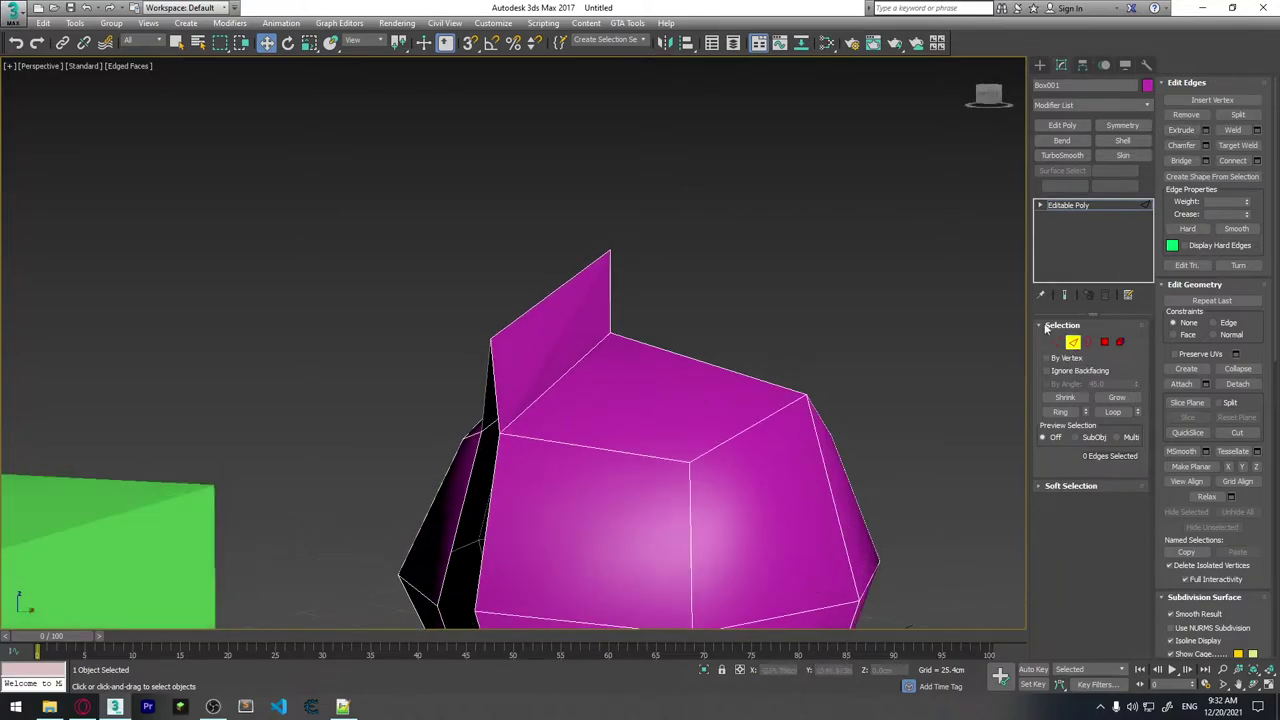
click(1208, 147)
alt+middle_drag(853, 403, 706, 357)
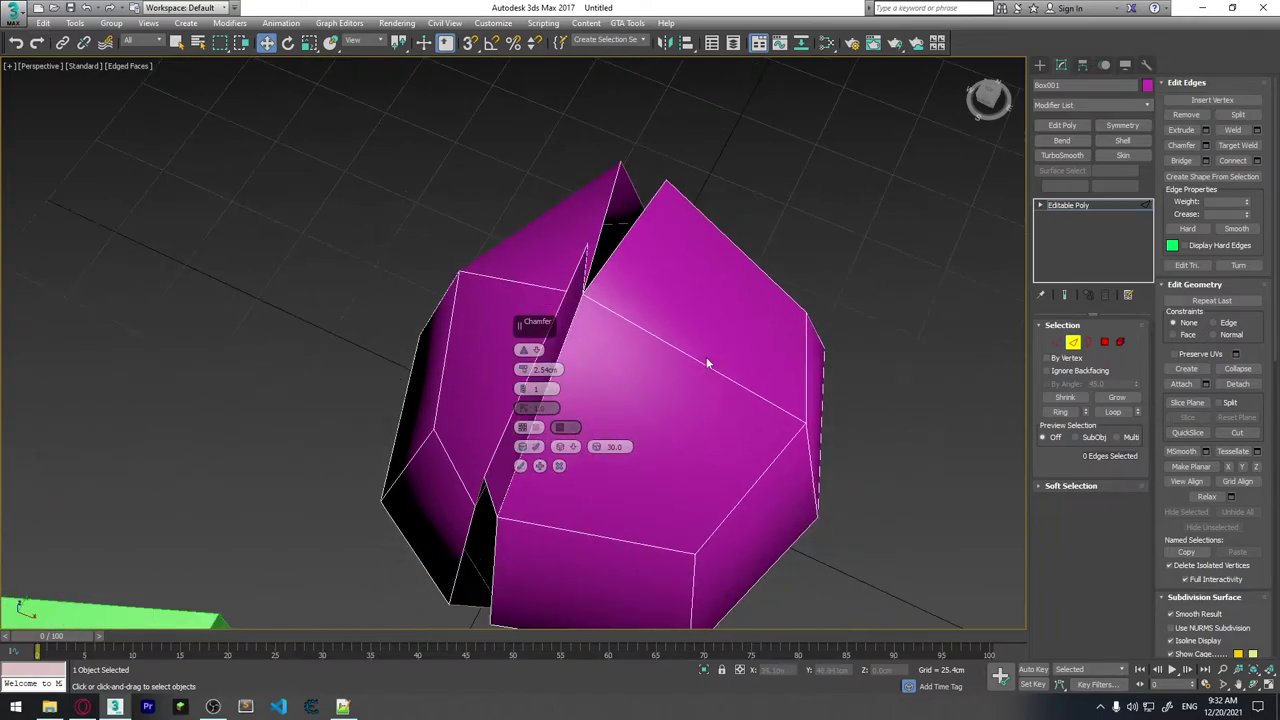
double_click(698, 363)
mouse_move(795, 405)
alt+middle_down()
mouse_move(782, 362)
mouse_move(825, 245)
mouse_move(880, 257)
mouse_move(860, 366)
mouse_move(797, 414)
mouse_move(840, 441)
mouse_move(871, 418)
mouse_move(771, 389)
mouse_move(821, 413)
mouse_move(800, 408)
alt+middle_up()
drag(522, 370, 522, 362)
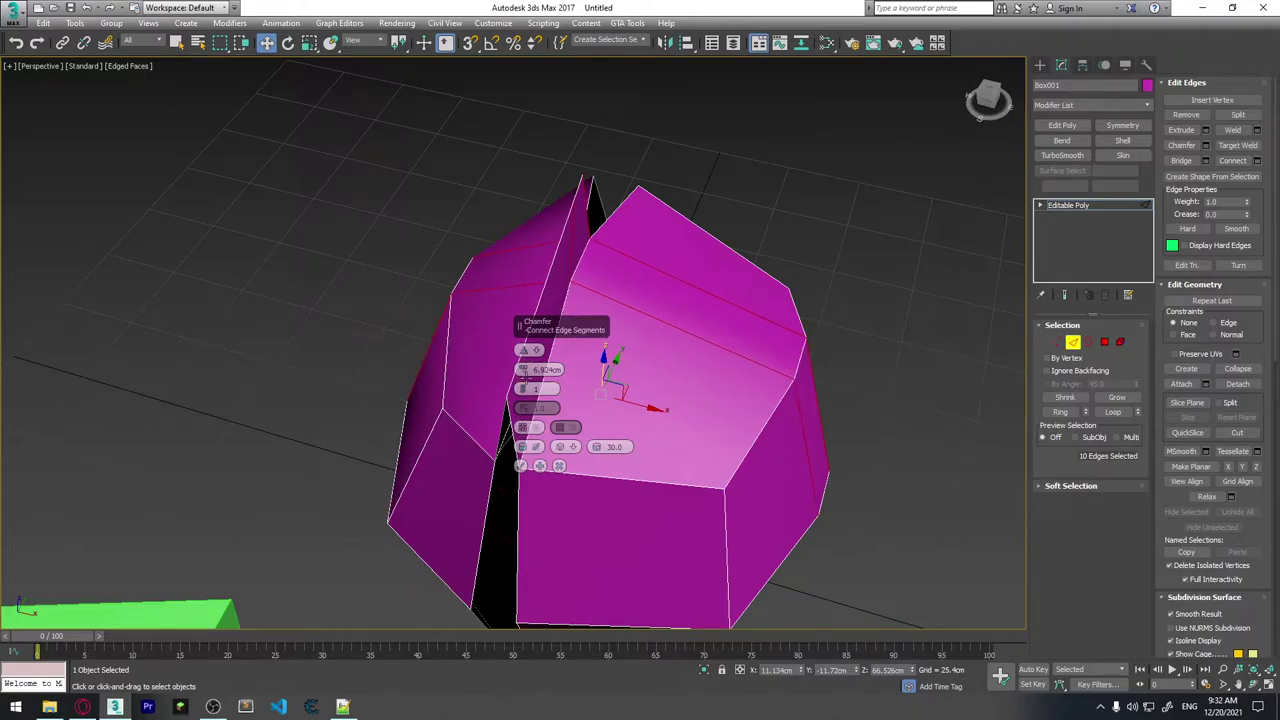
drag(522, 392, 521, 389)
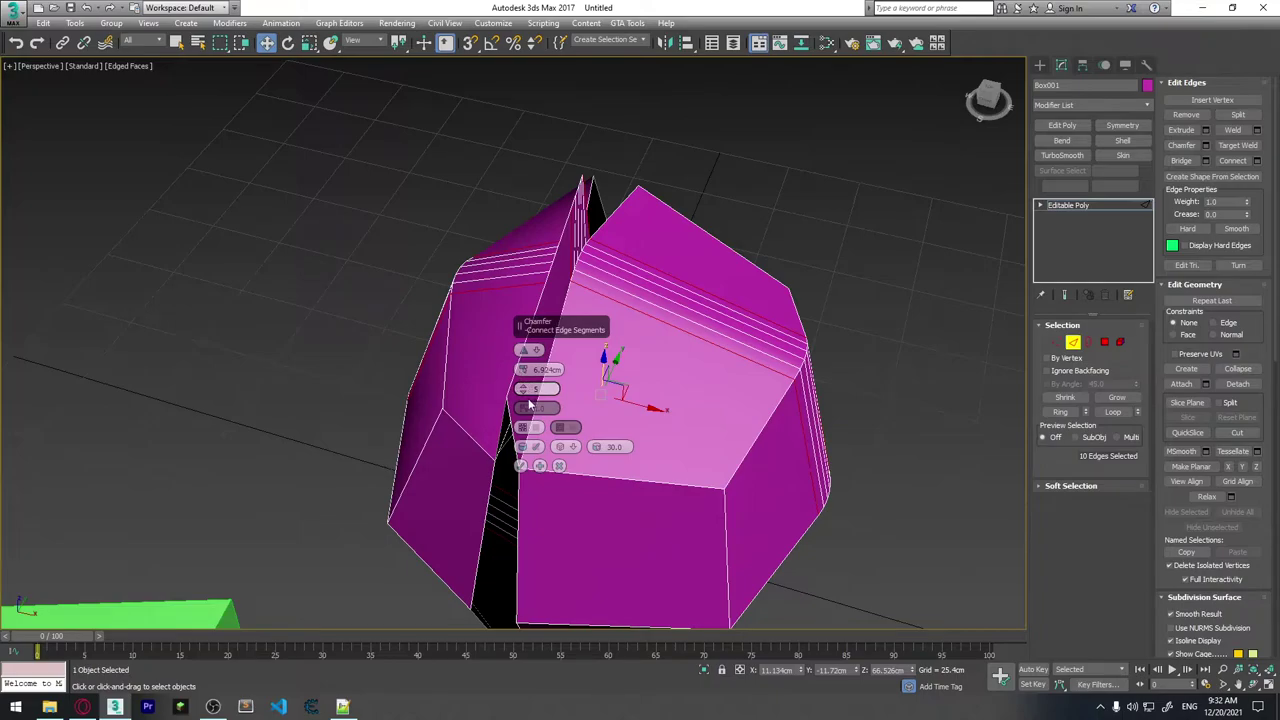
click(520, 467)
mouse_move(520, 467)
alt+middle_down()
mouse_move(860, 477)
mouse_move(677, 448)
mouse_move(712, 471)
mouse_move(623, 471)
mouse_move(757, 491)
mouse_move(589, 458)
mouse_move(550, 472)
alt+middle_up()
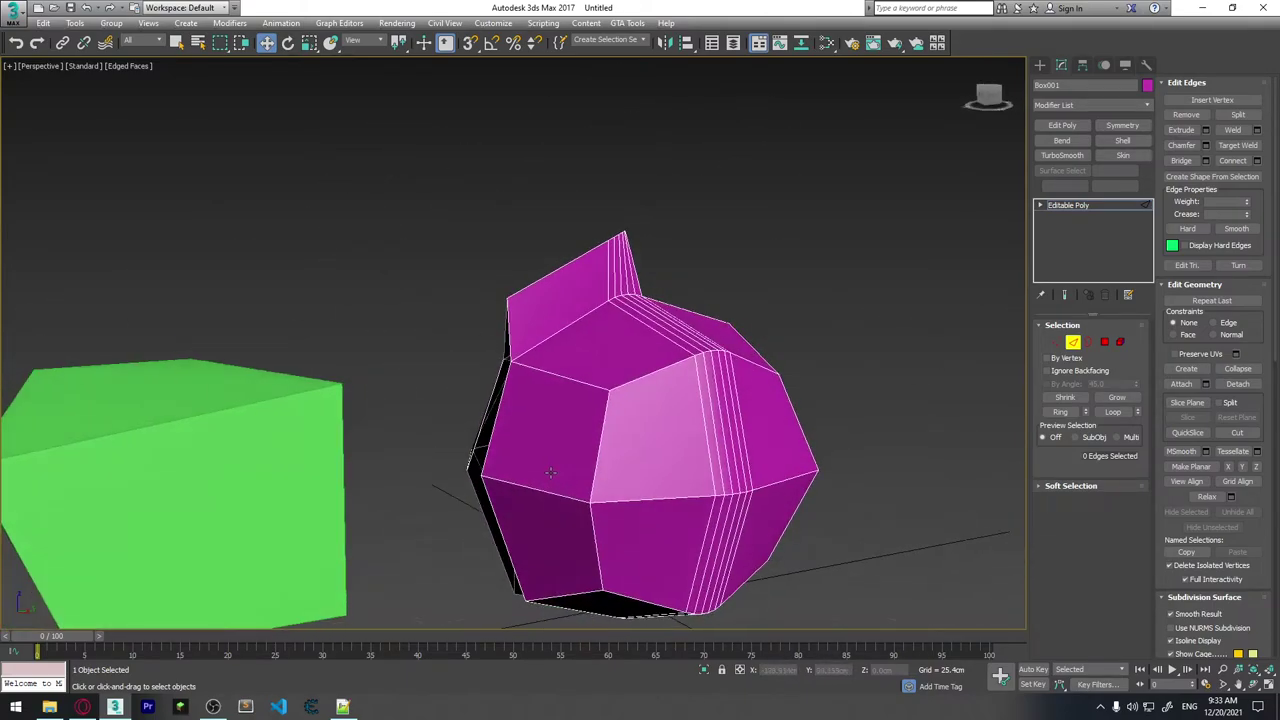
Turn on Target Weld and bring the torn flap on the ball into view.
click(1238, 145)
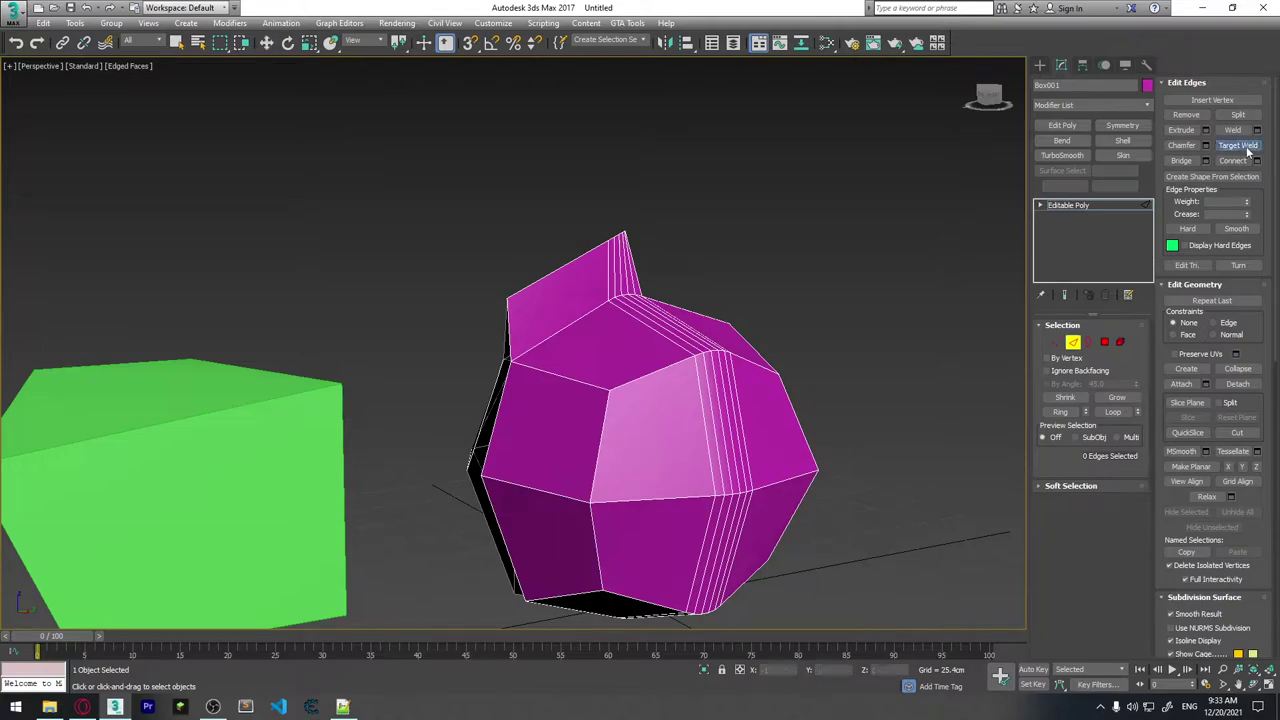
mouse_move(596, 351)
alt+middle_down()
mouse_move(616, 328)
mouse_move(591, 293)
alt+middle_up()
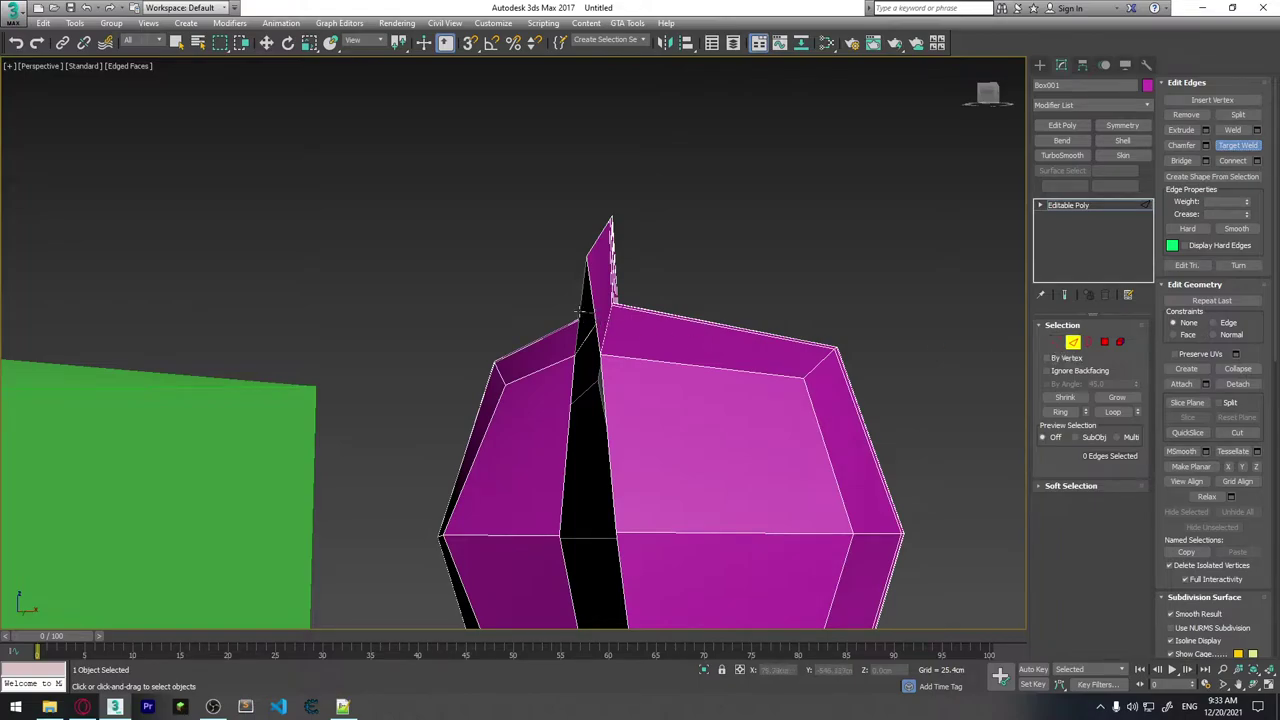
mouse_move(579, 311)
alt+middle_down()
mouse_move(718, 365)
mouse_move(686, 337)
mouse_move(705, 382)
mouse_move(526, 323)
alt+middle_up()
mouse_move(663, 303)
alt+middle_down()
mouse_move(728, 360)
mouse_move(776, 342)
mouse_move(630, 352)
alt+middle_up()
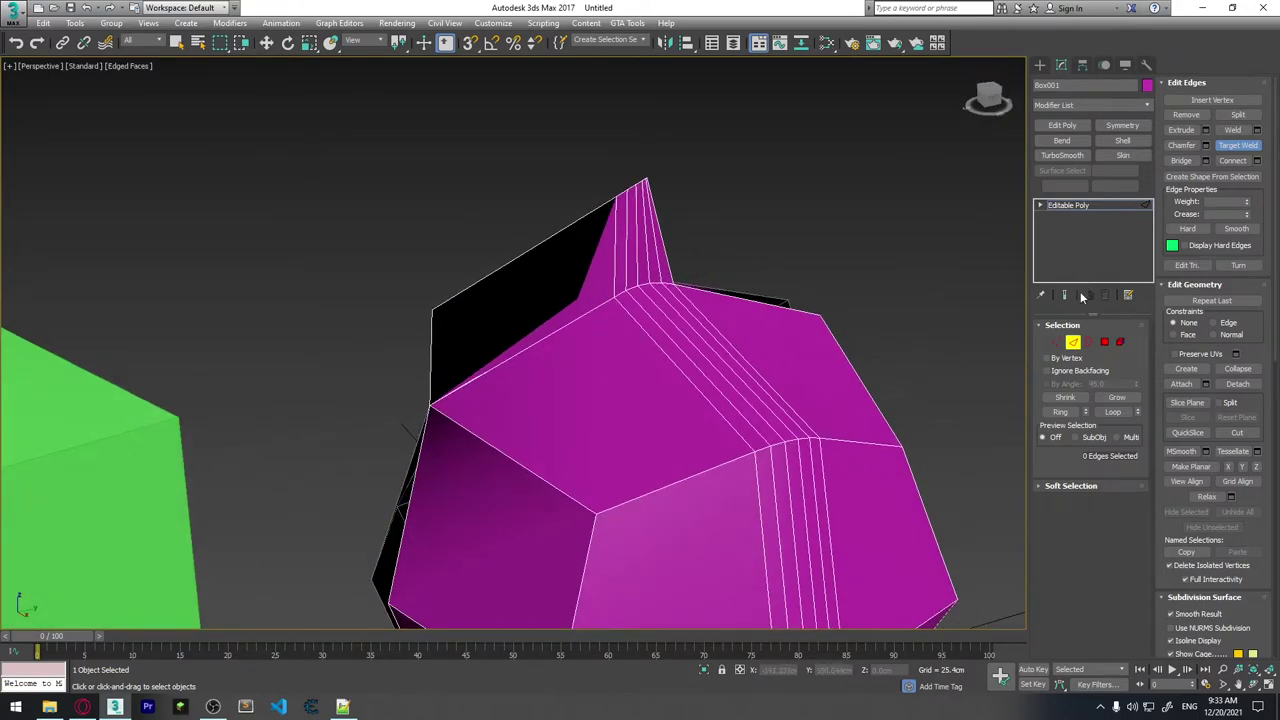
In Vertex mode, target-weld vertex 34 onto its neighbouring vertex, then return to Edge mode.
click(1057, 342)
key(w)
click(431, 309)
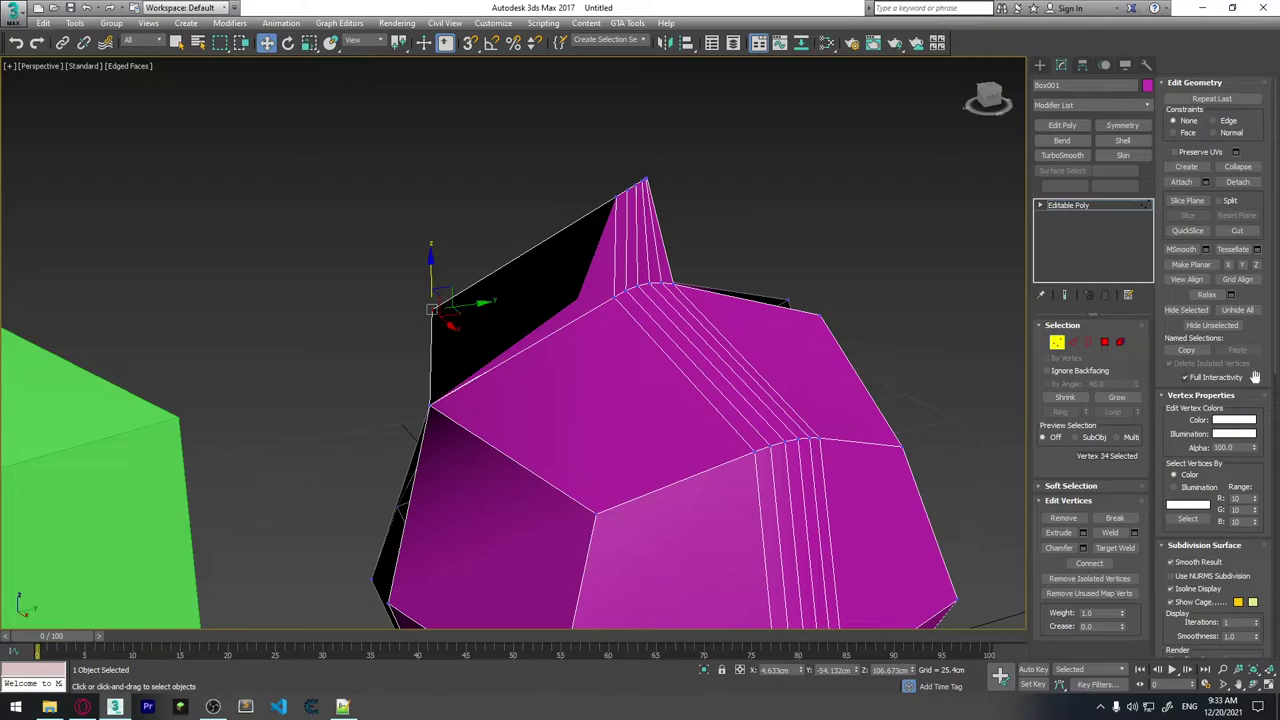
click(1117, 548)
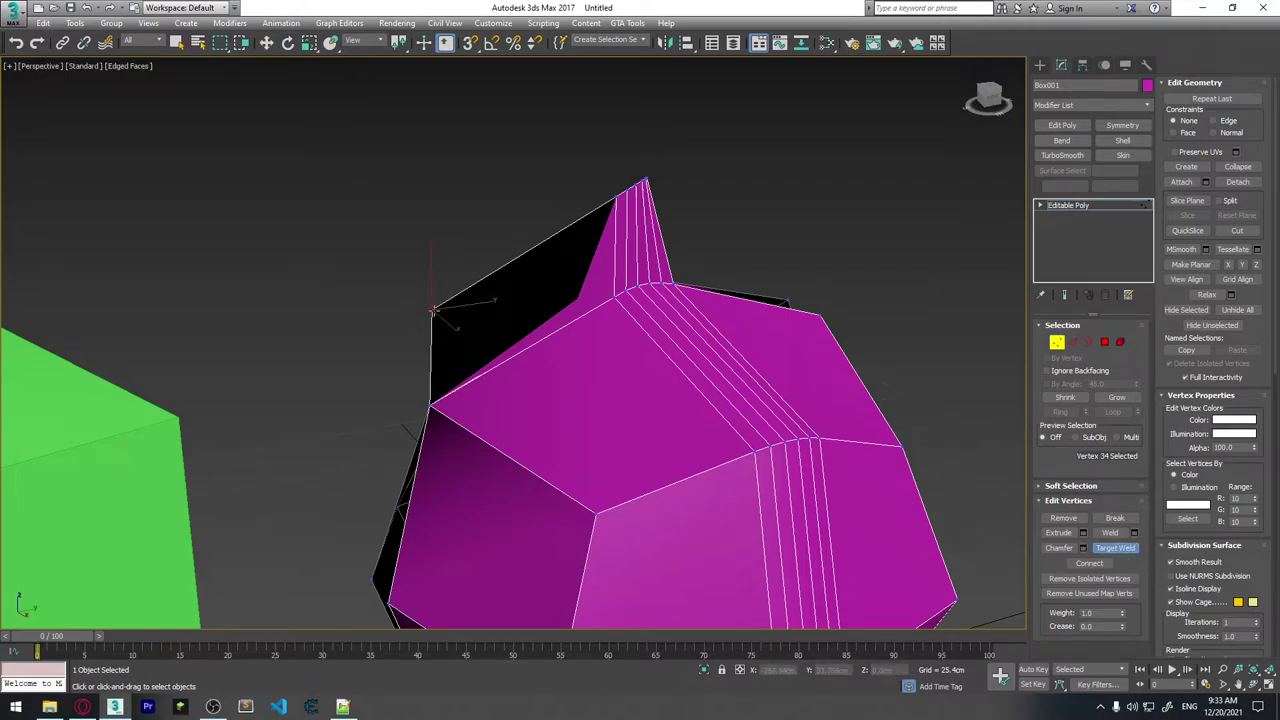
click(429, 406)
mouse_move(493, 367)
alt+middle_down()
mouse_move(616, 355)
mouse_move(680, 432)
alt+middle_up()
scroll(826, 404, down, 4)
scroll(584, 391, up, 3)
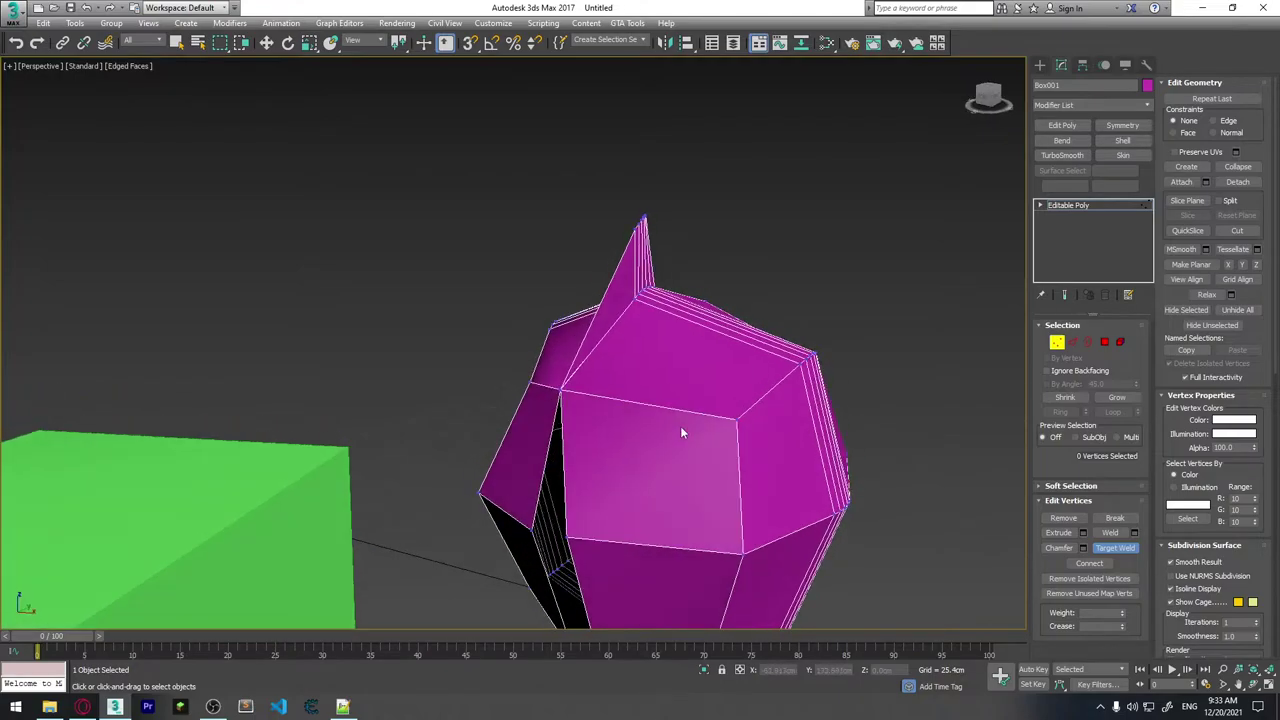
click(1073, 342)
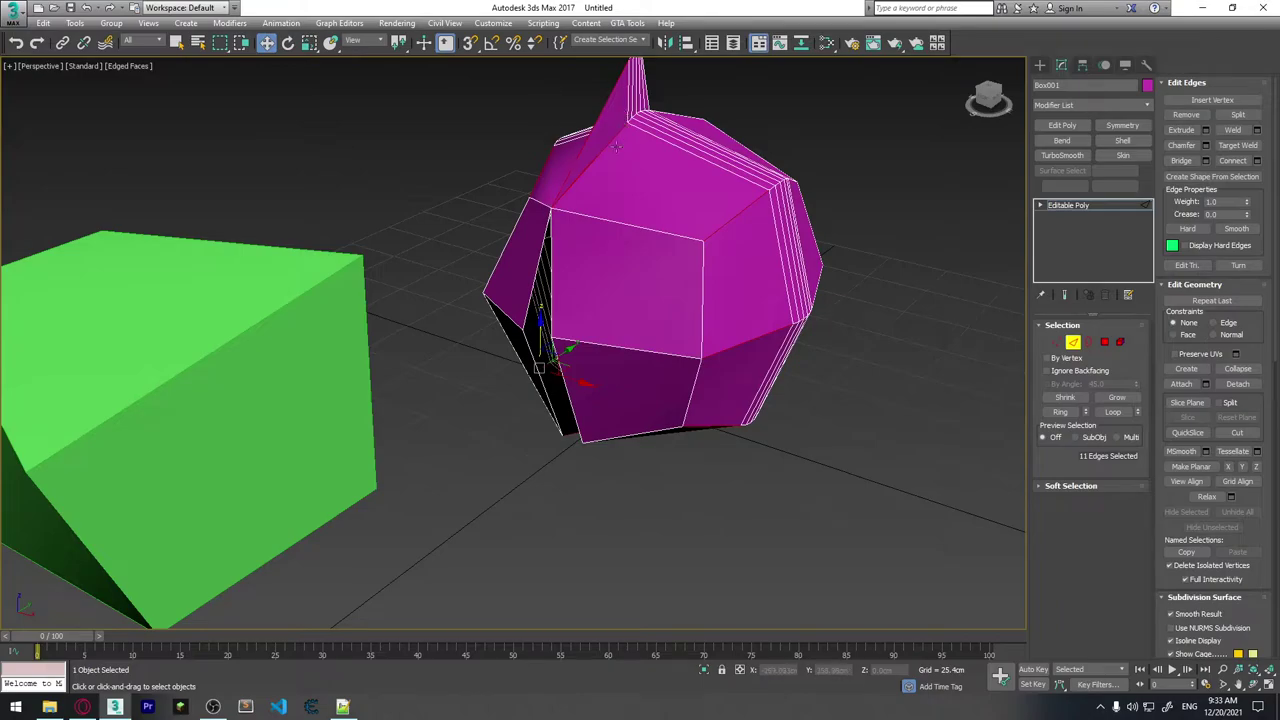
Try edge selections near the top of the ball, then clear them and undo the last change.
click(617, 147)
alt+middle_drag(743, 278, 1049, 345)
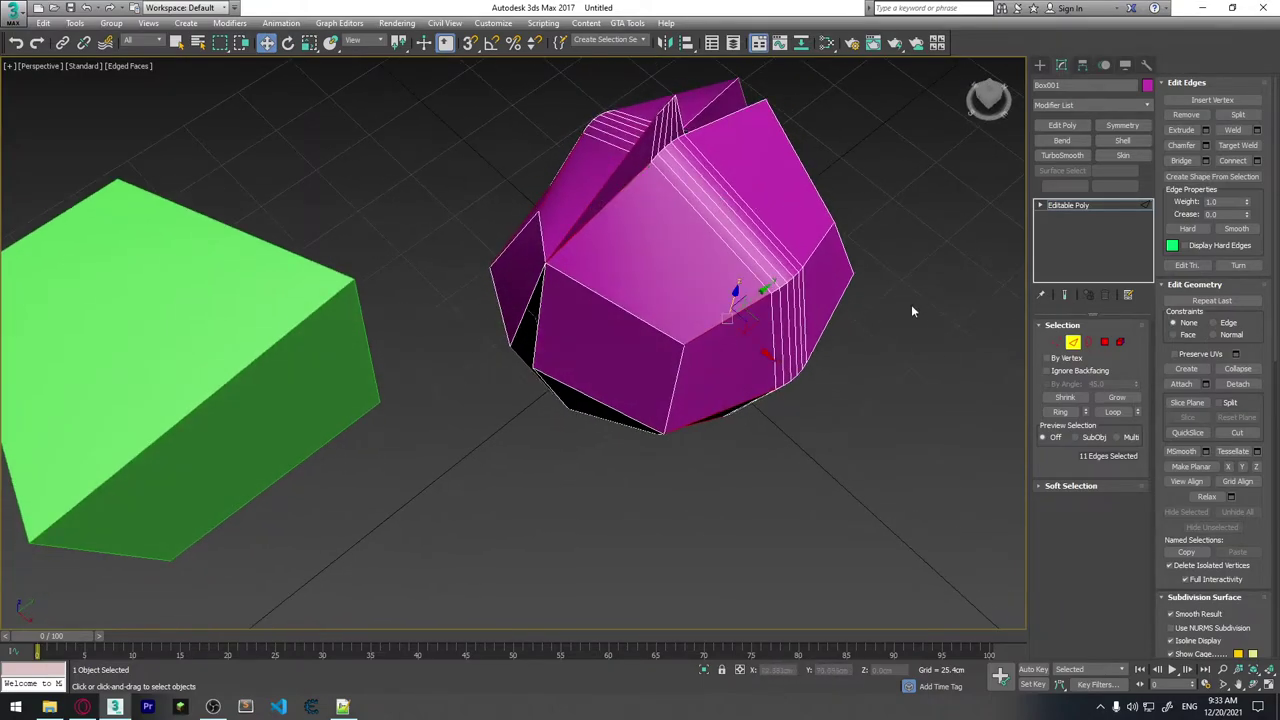
mouse_move(946, 346)
alt+middle_down()
mouse_move(786, 243)
mouse_move(829, 314)
mouse_move(812, 362)
mouse_move(841, 325)
alt+middle_up()
click(841, 325)
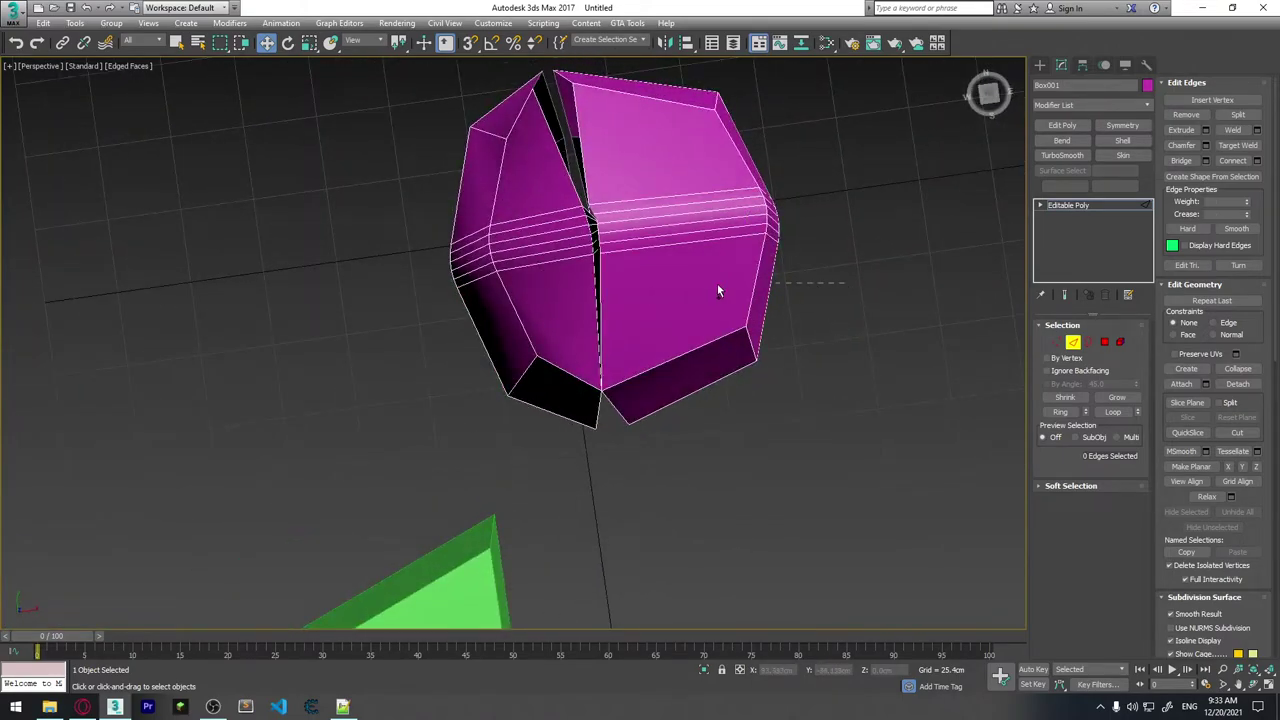
drag(613, 300, 610, 300)
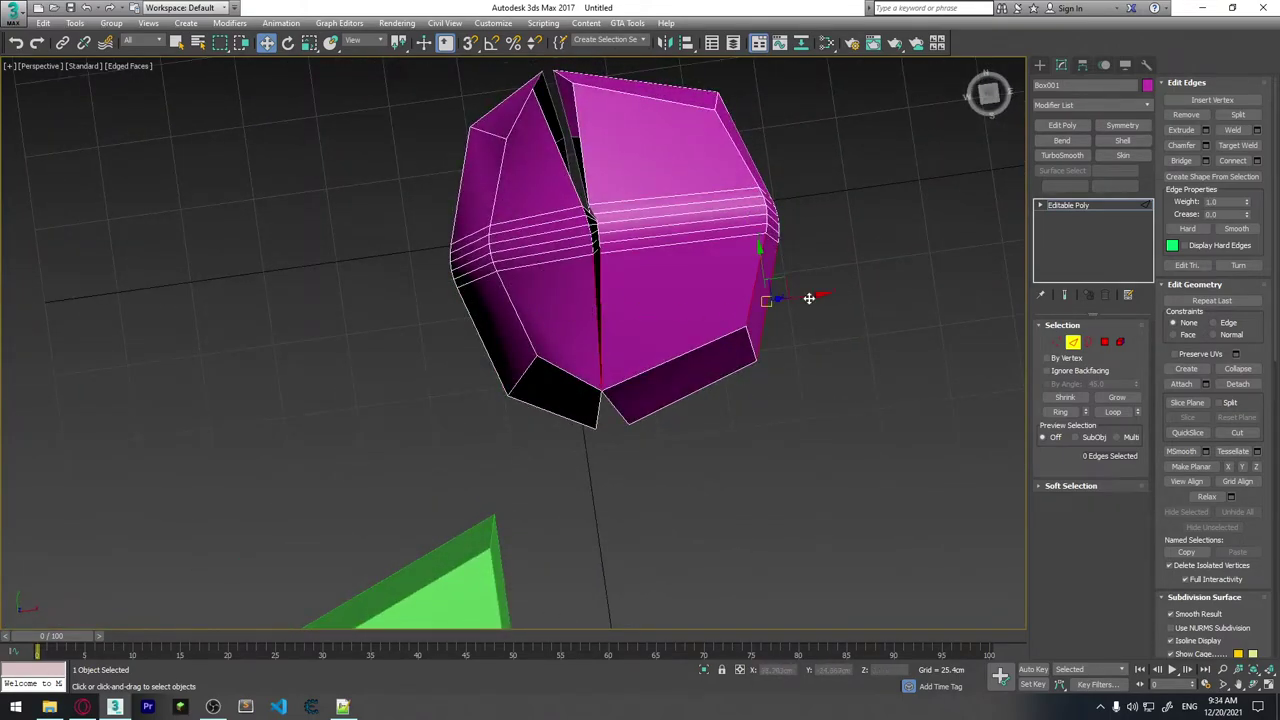
mouse_move(610, 300)
alt+middle_down()
mouse_move(689, 246)
mouse_move(714, 366)
mouse_move(704, 287)
mouse_move(752, 248)
mouse_move(845, 293)
alt+middle_up()
click(845, 293)
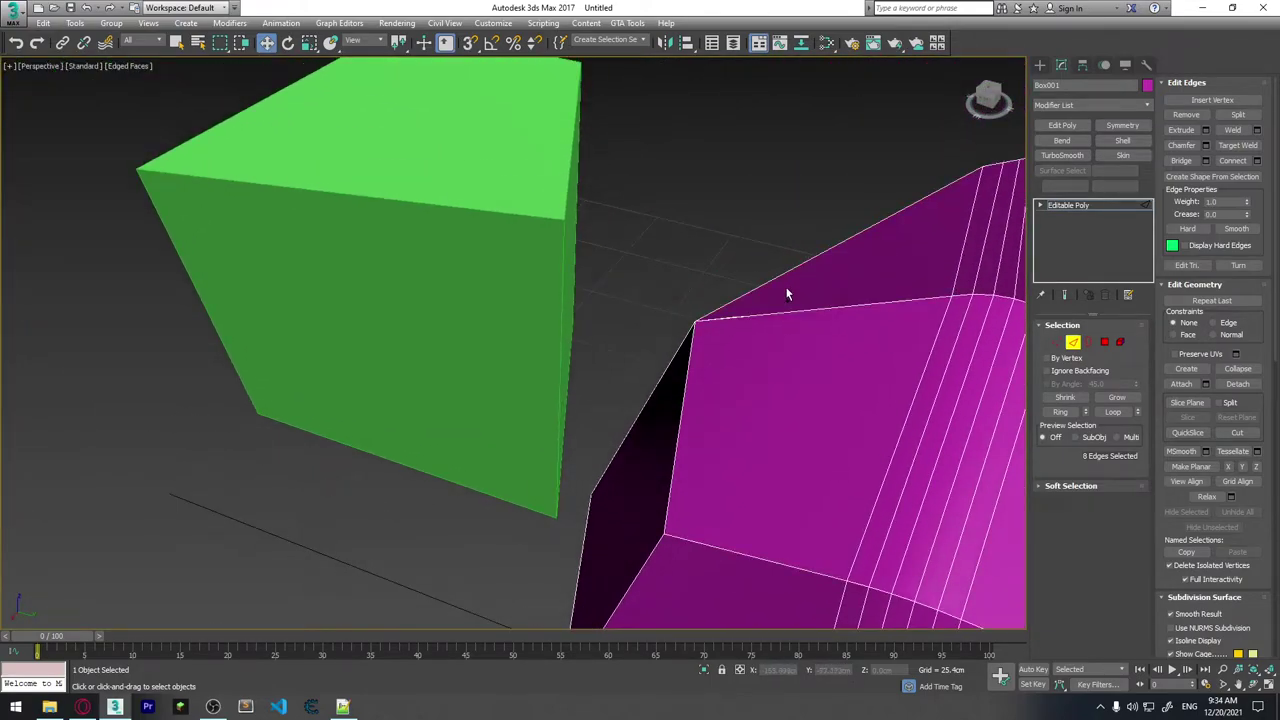
key(ctrl+z)
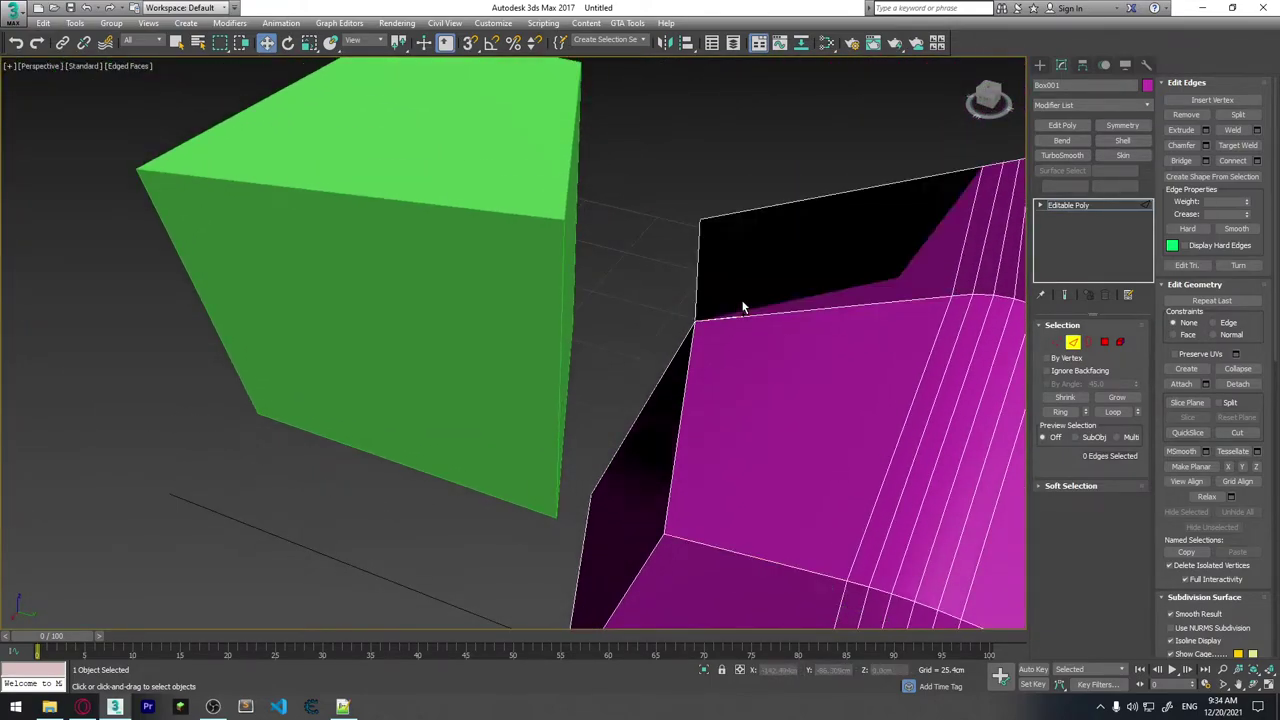
mouse_move(680, 445)
alt+middle_down()
mouse_move(920, 322)
mouse_move(876, 404)
mouse_move(952, 380)
alt+middle_up()
mouse_move(900, 420)
alt+middle_down()
mouse_move(816, 354)
mouse_move(857, 365)
mouse_move(836, 340)
mouse_move(808, 351)
mouse_move(746, 330)
alt+middle_up()
Select edge 60, grow it into an 11-edge ring and bring up the Connect Edges settings.
click(834, 341)
click(818, 313)
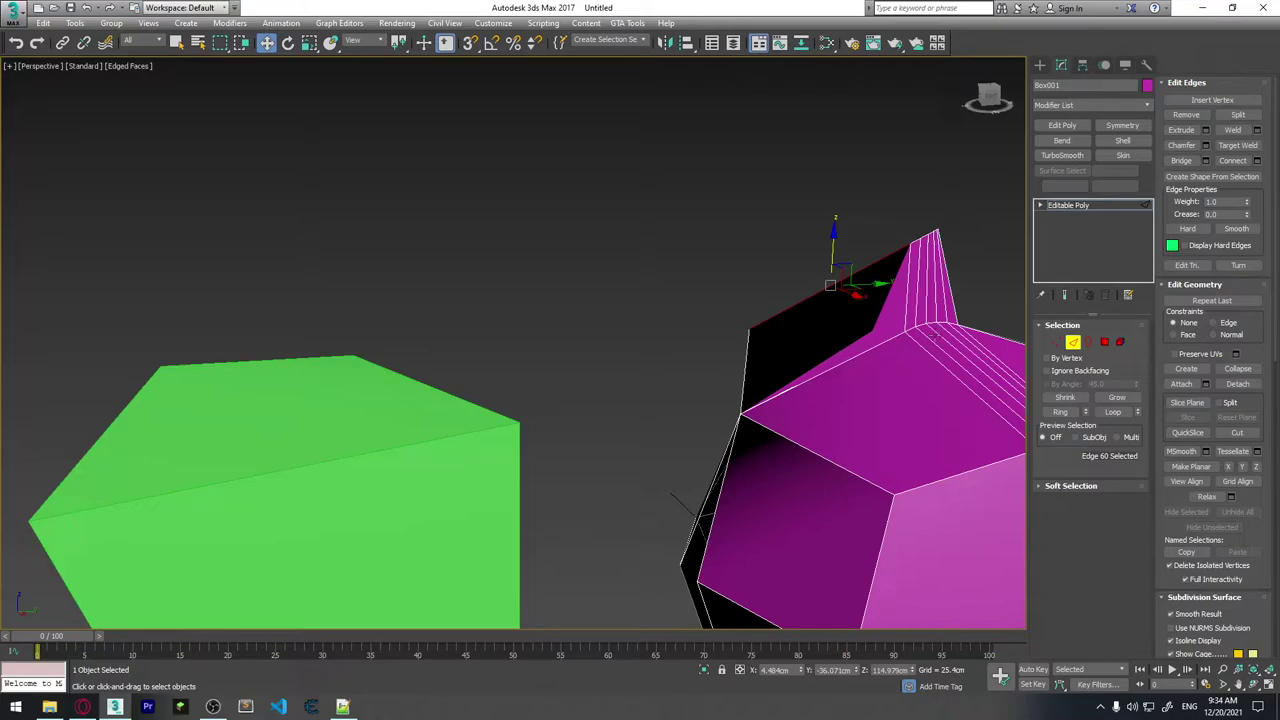
mouse_move(840, 440)
alt+middle_down()
mouse_move(857, 467)
mouse_move(874, 380)
mouse_move(794, 227)
alt+middle_up()
click(1062, 411)
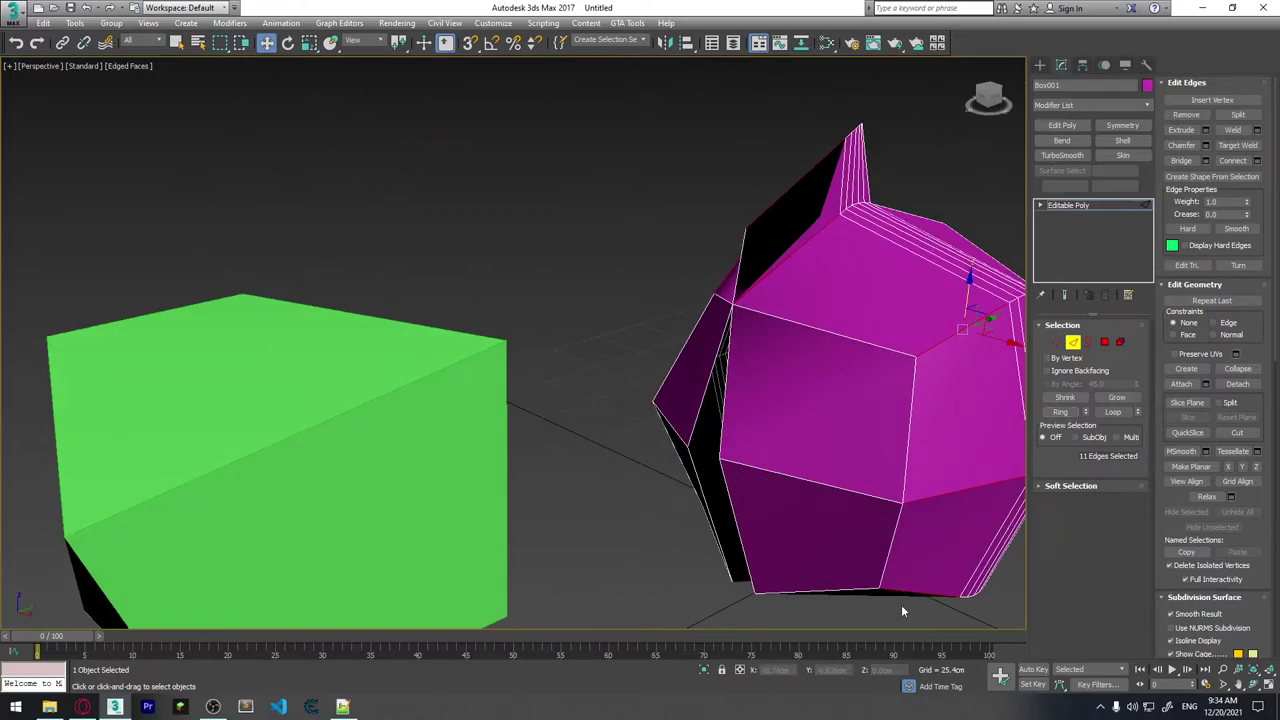
mouse_move(823, 284)
alt+middle_down()
mouse_move(914, 351)
mouse_move(853, 301)
alt+middle_up()
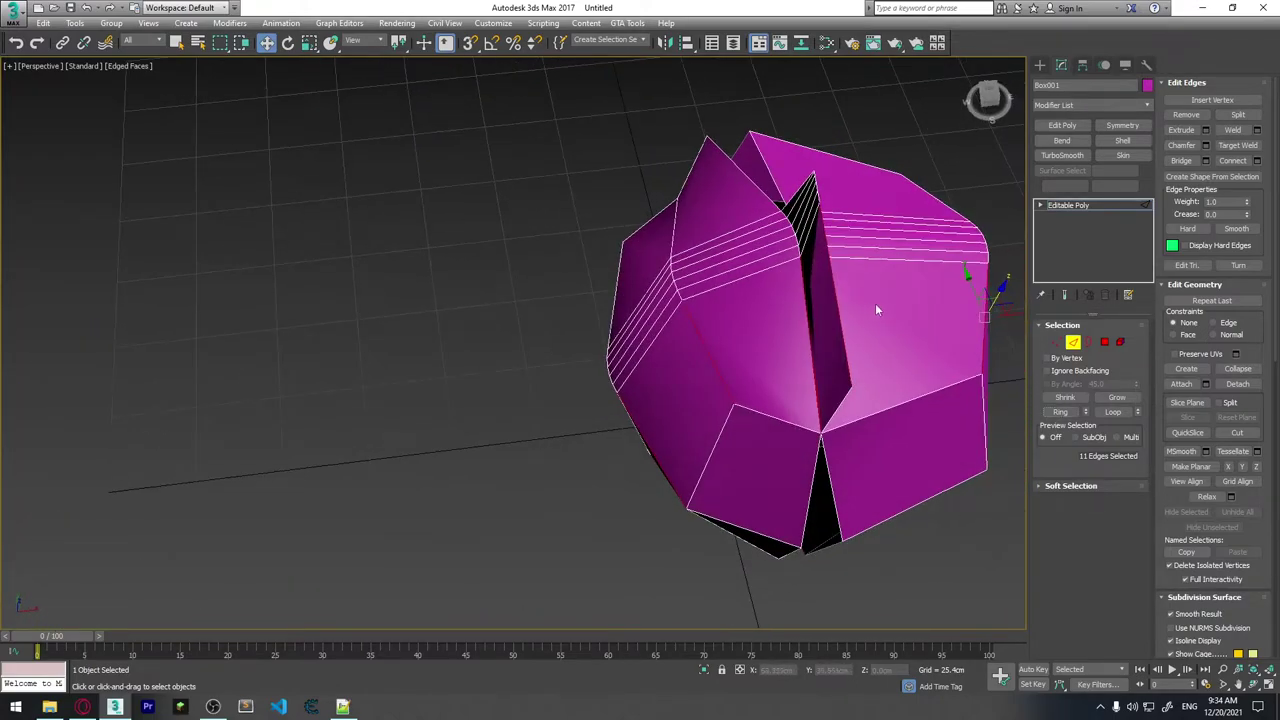
alt+middle_drag(895, 355, 711, 370)
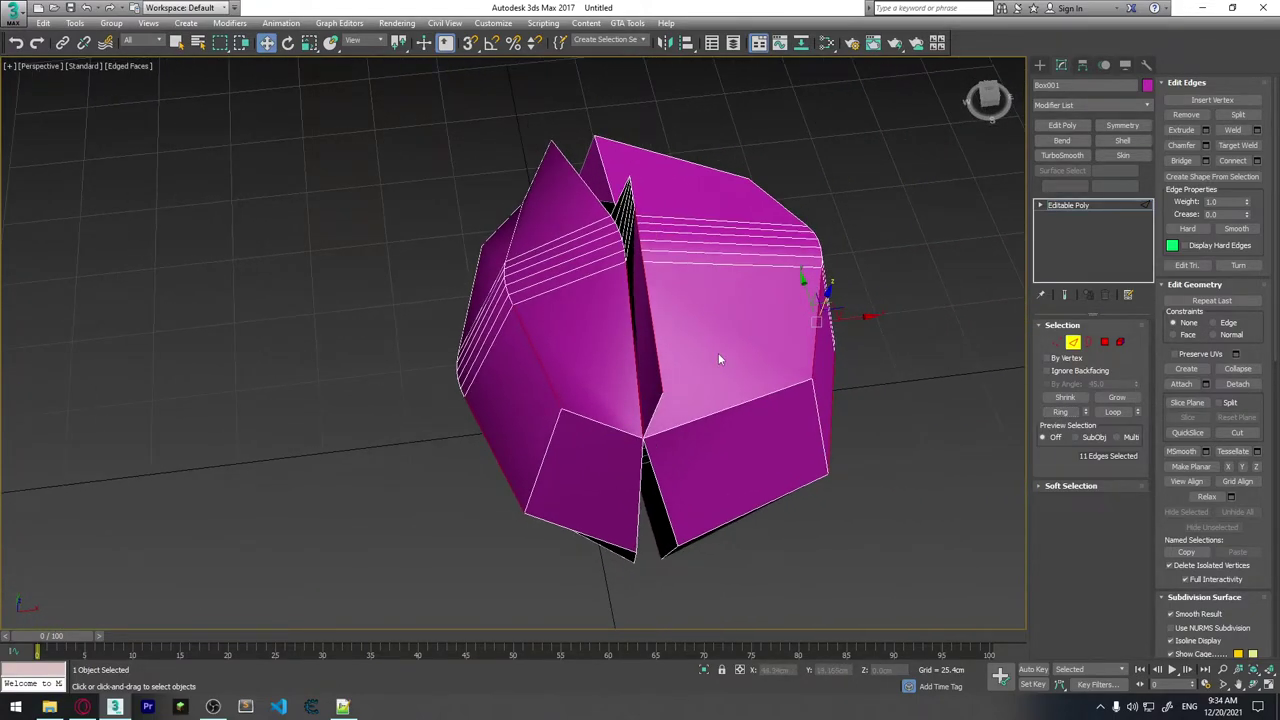
alt+middle_drag(674, 460, 1004, 399)
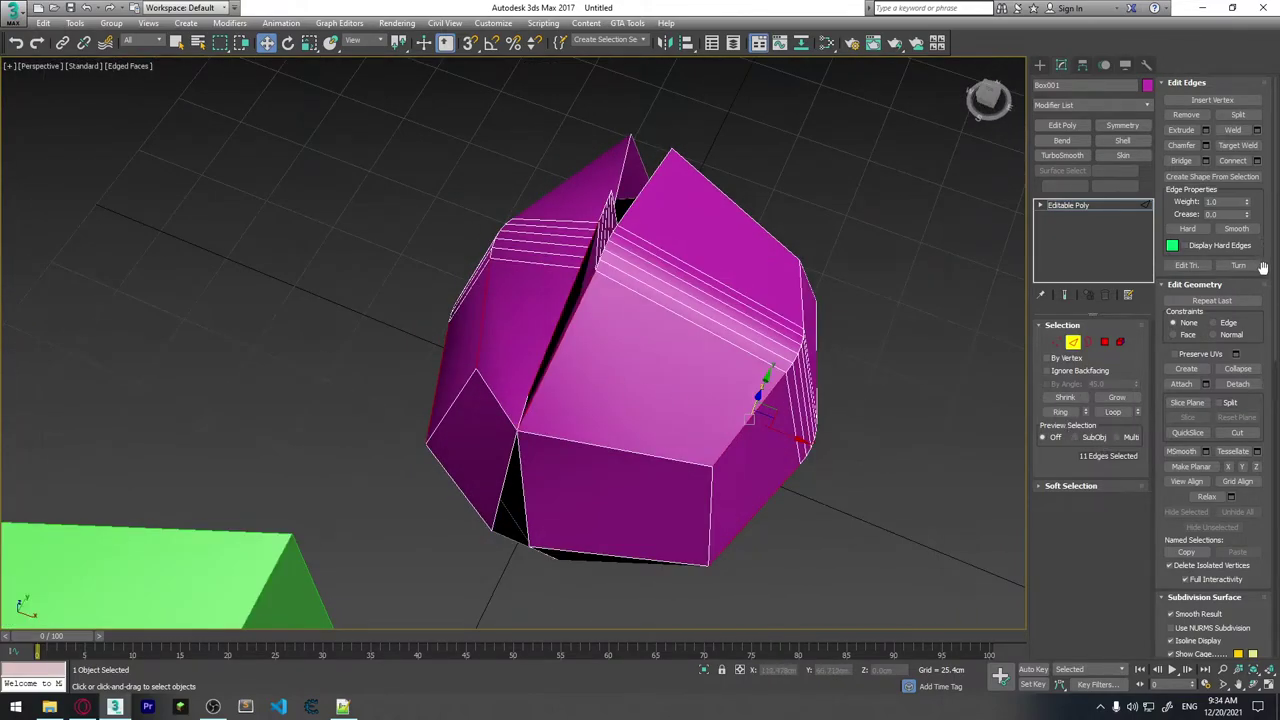
click(1257, 160)
mouse_move(820, 351)
alt+middle_down()
mouse_move(751, 306)
mouse_move(808, 343)
mouse_move(625, 372)
alt+middle_up()
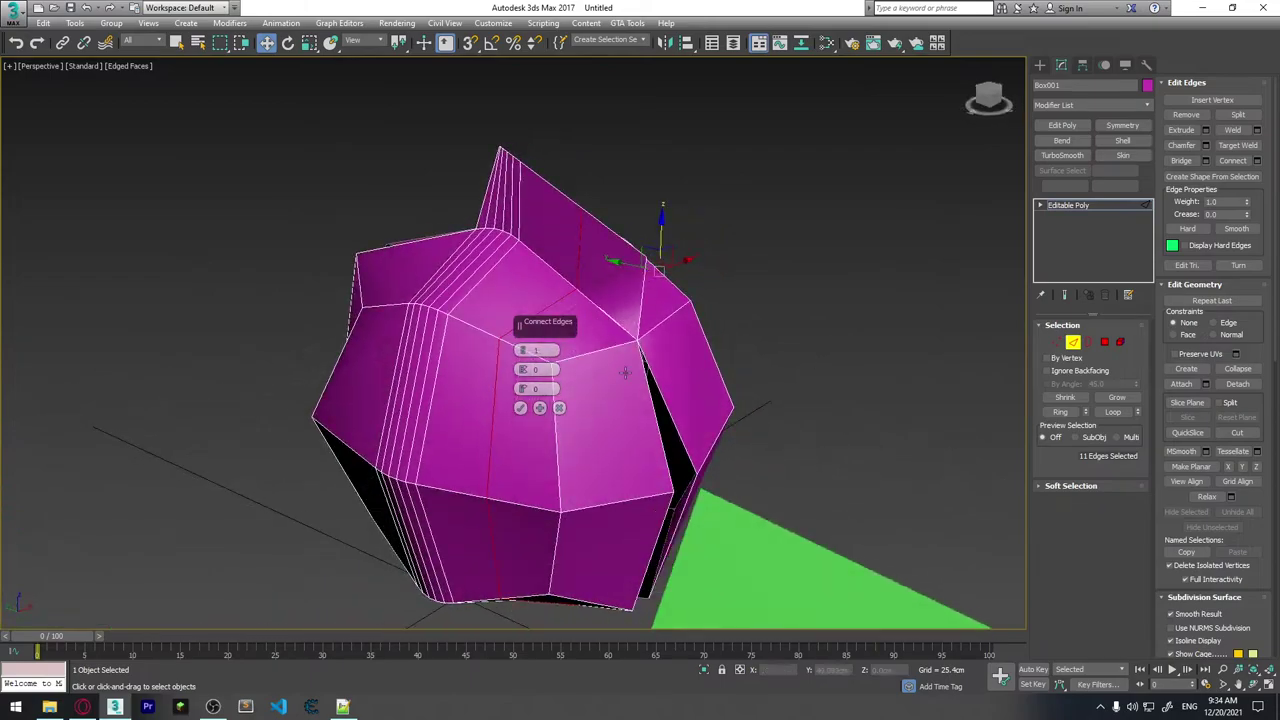
Commit the Connect Edges operation, cutting one new edge line across the ring.
click(520, 408)
alt+middle_drag(770, 355, 617, 342)
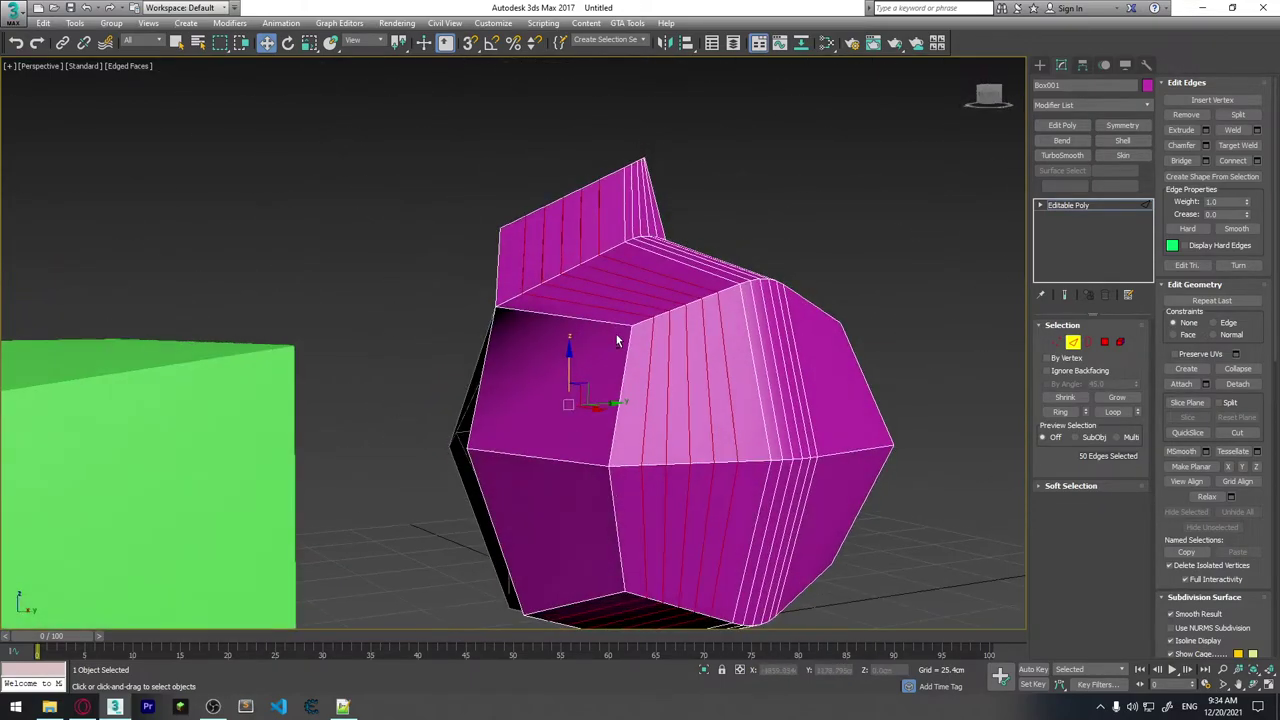
click(663, 440)
mouse_move(663, 440)
alt+middle_down()
mouse_move(727, 463)
mouse_move(700, 460)
alt+middle_up()
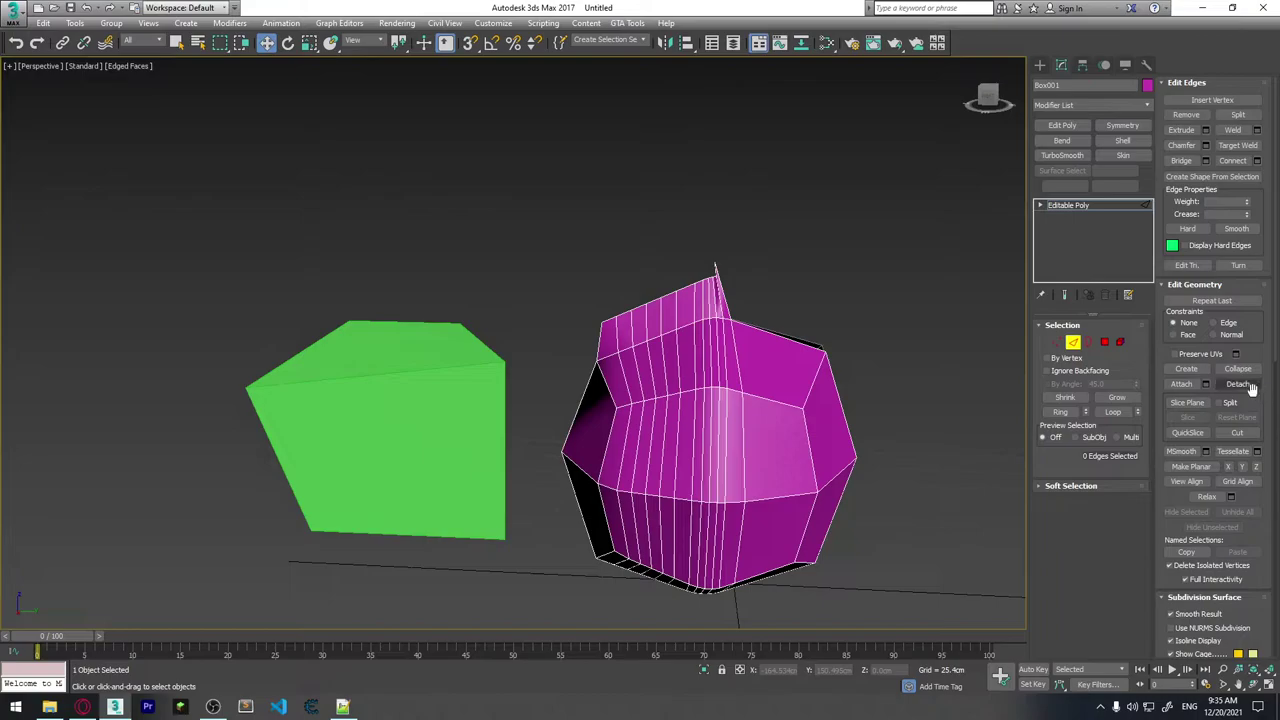
Detach the edges of the ball's right half as a separate object.
drag(766, 628, 770, 625)
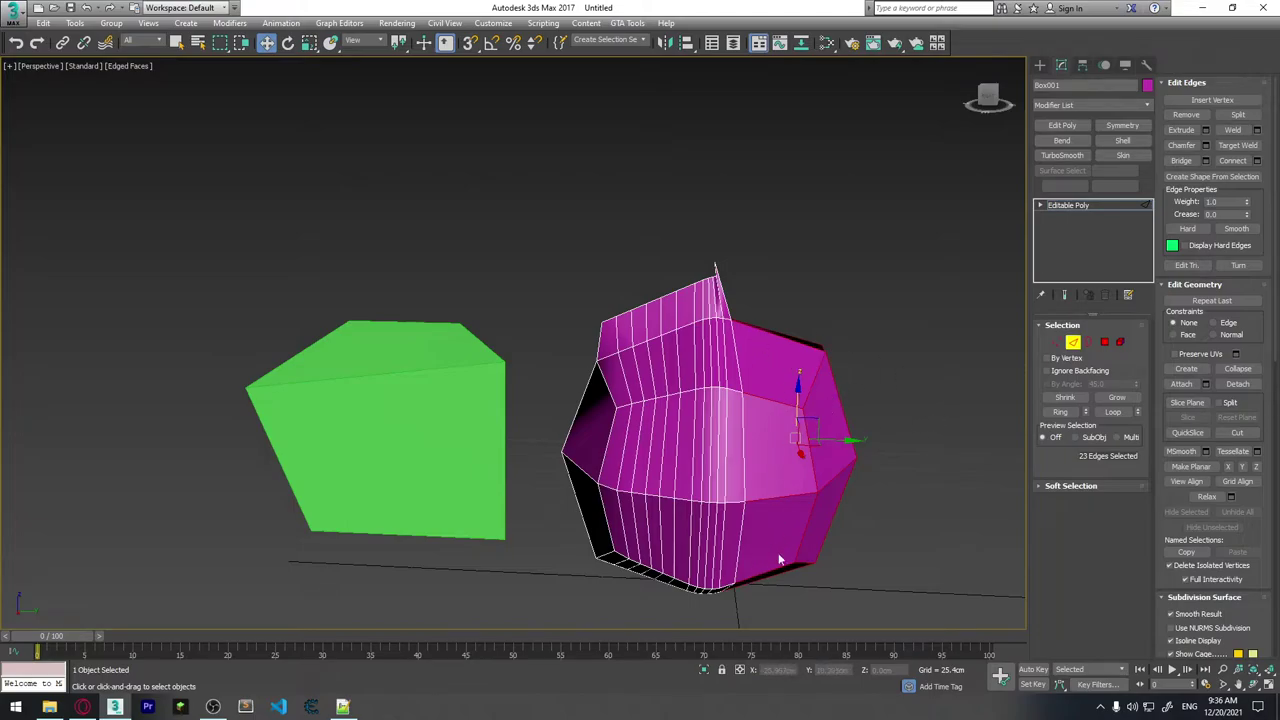
click(1238, 384)
click(678, 364)
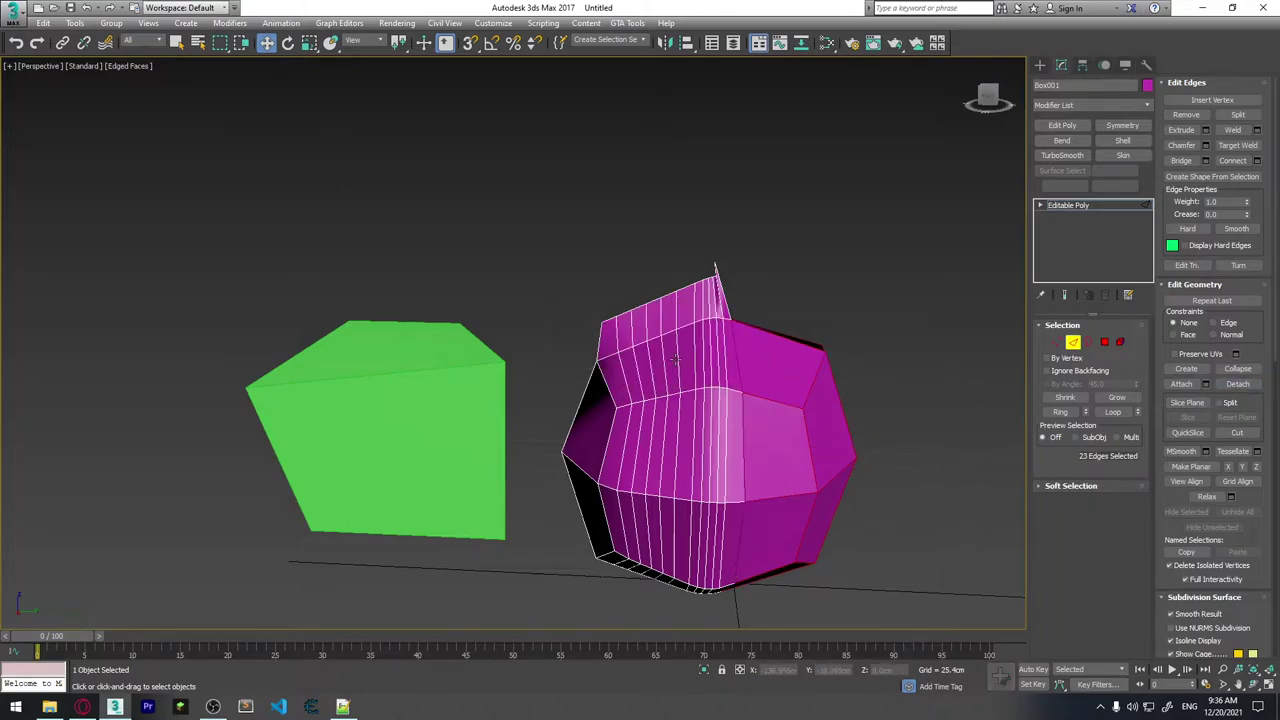
Exit sub-object mode, test-move Object001 along X, then undo the move.
key(2)
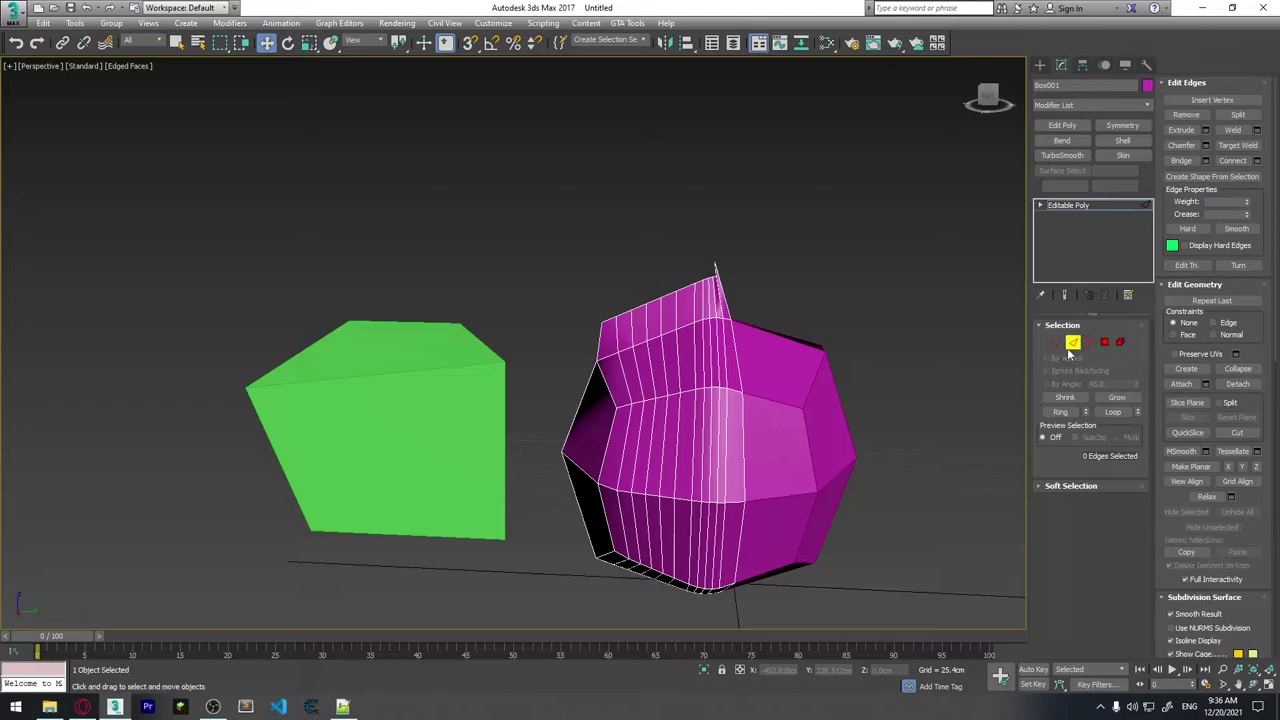
click(802, 453)
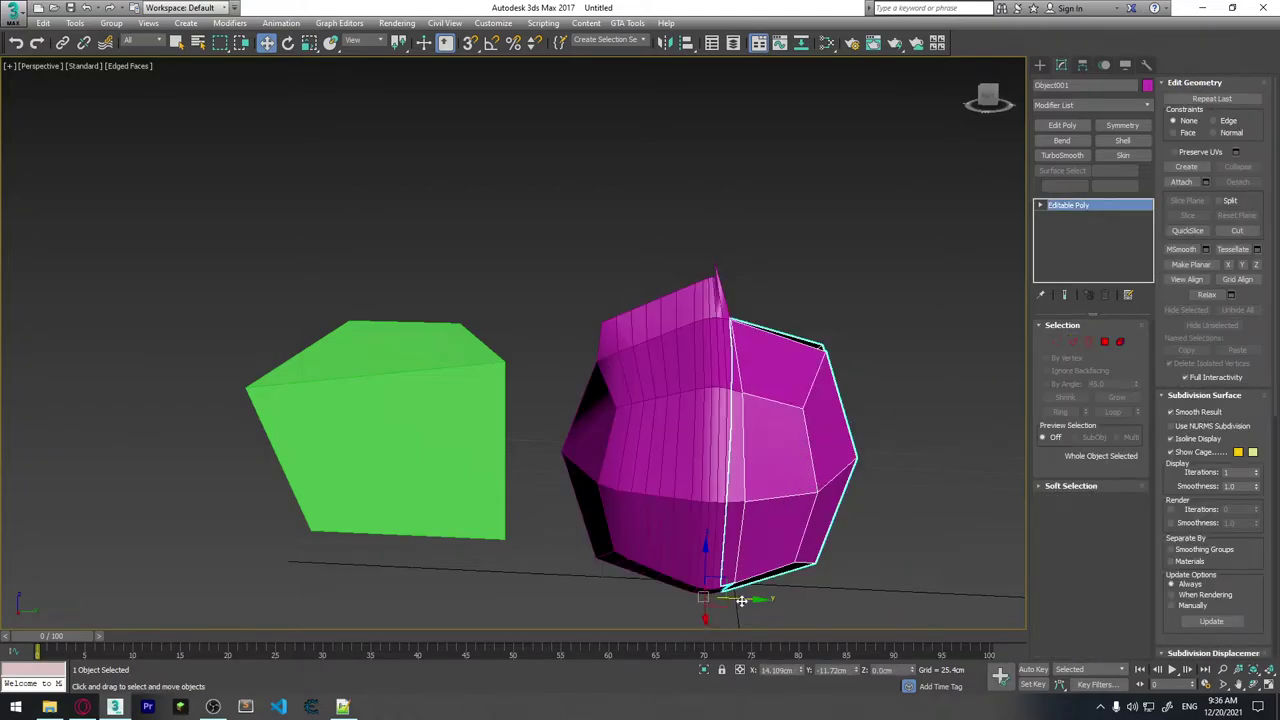
drag(738, 600, 810, 603)
key(ctrl+z)
key(ctrl+z)
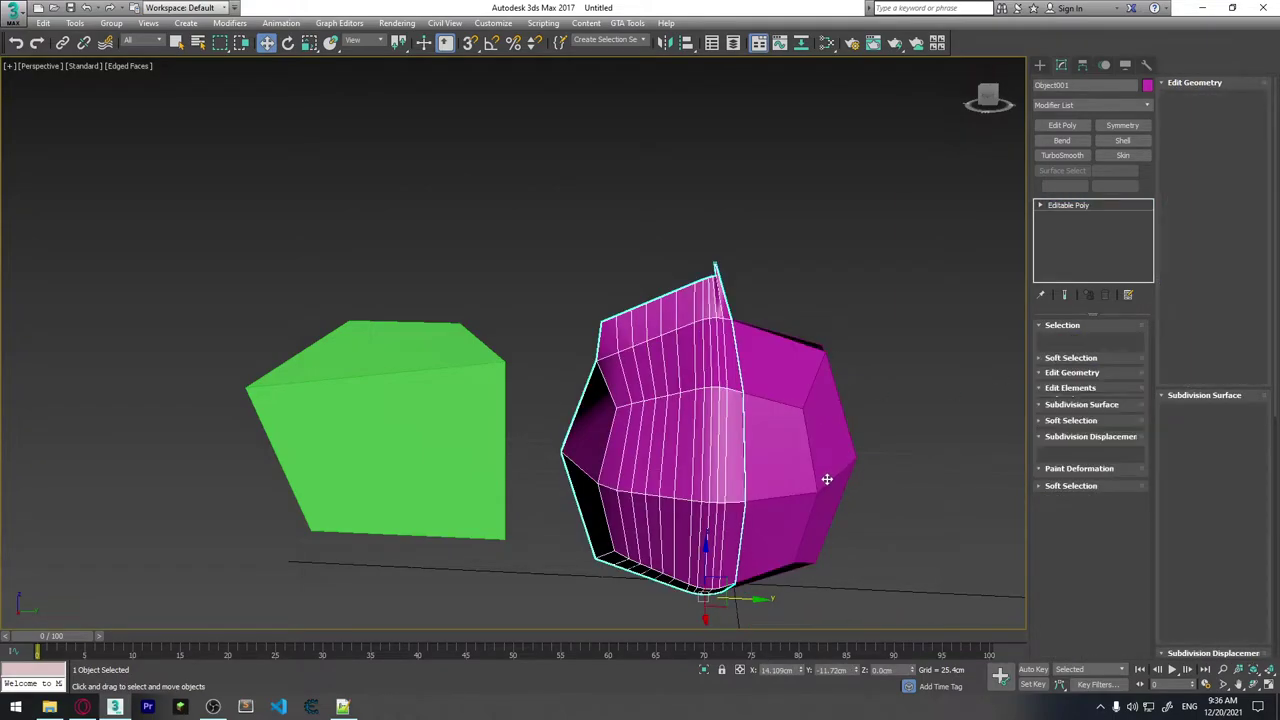
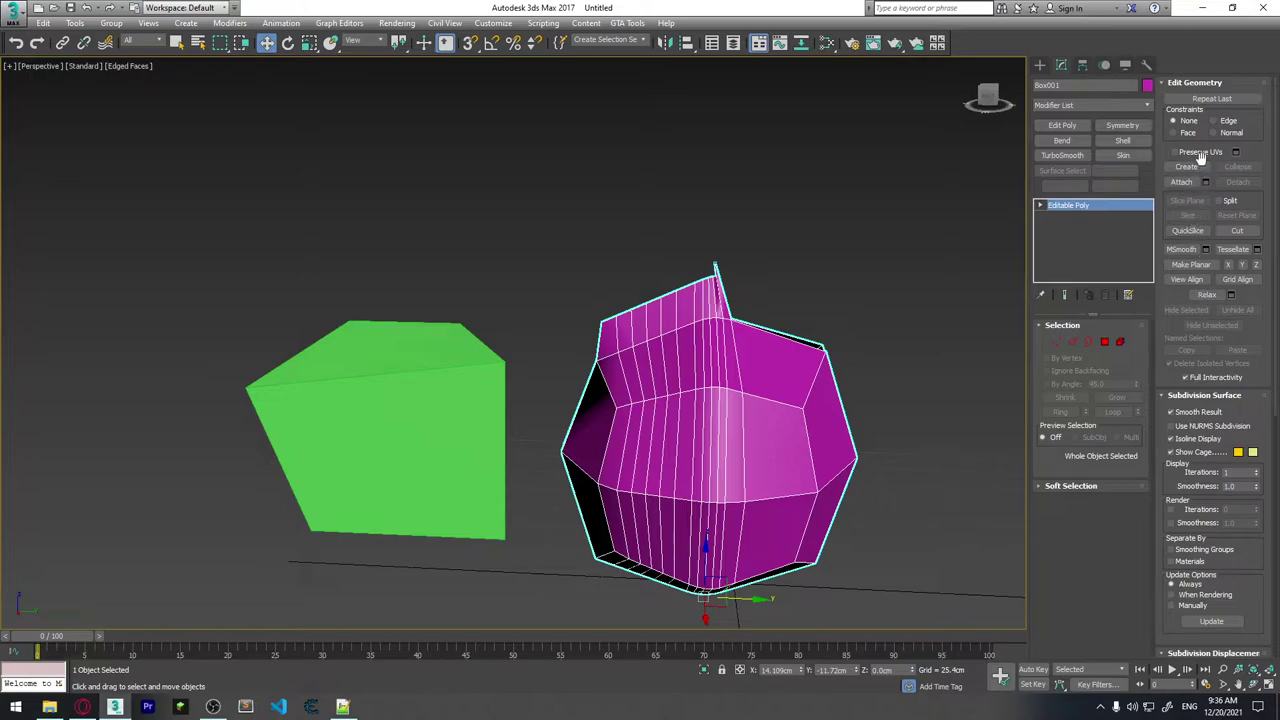
Attach the green box to the magenta mesh, then clear the border selection and exit sub-object mode.
click(1182, 182)
click(452, 409)
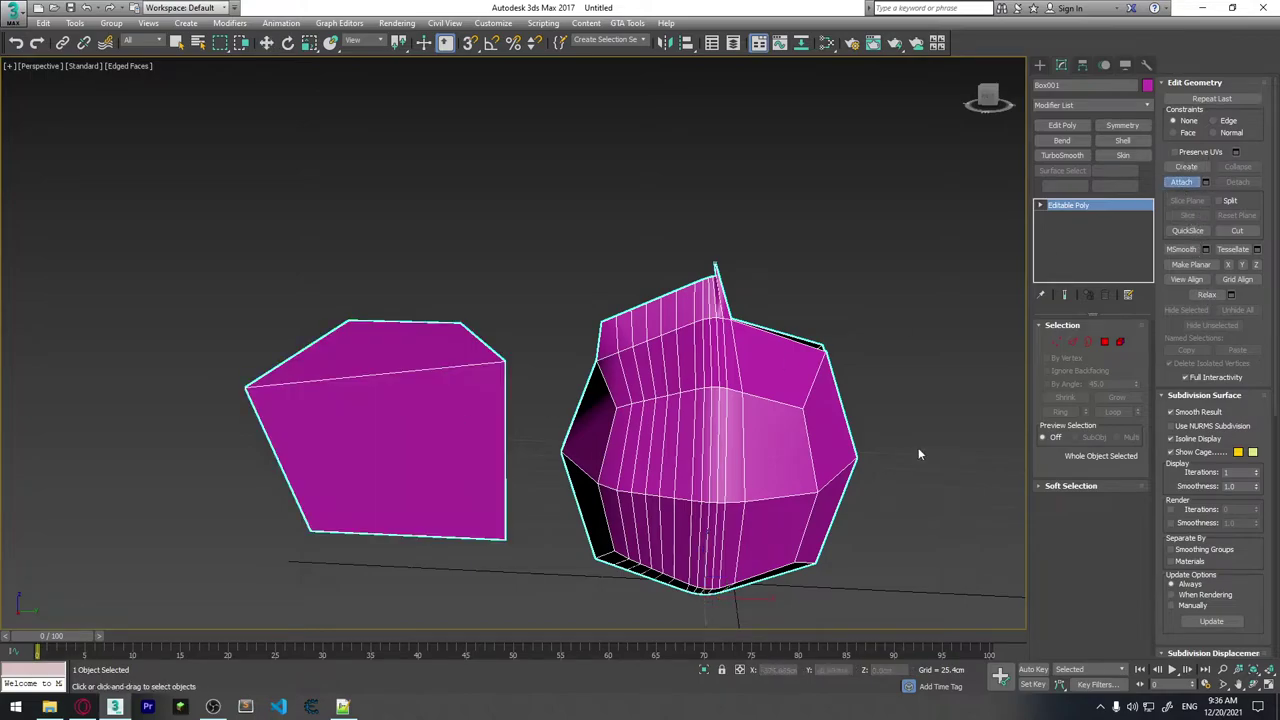
click(1088, 343)
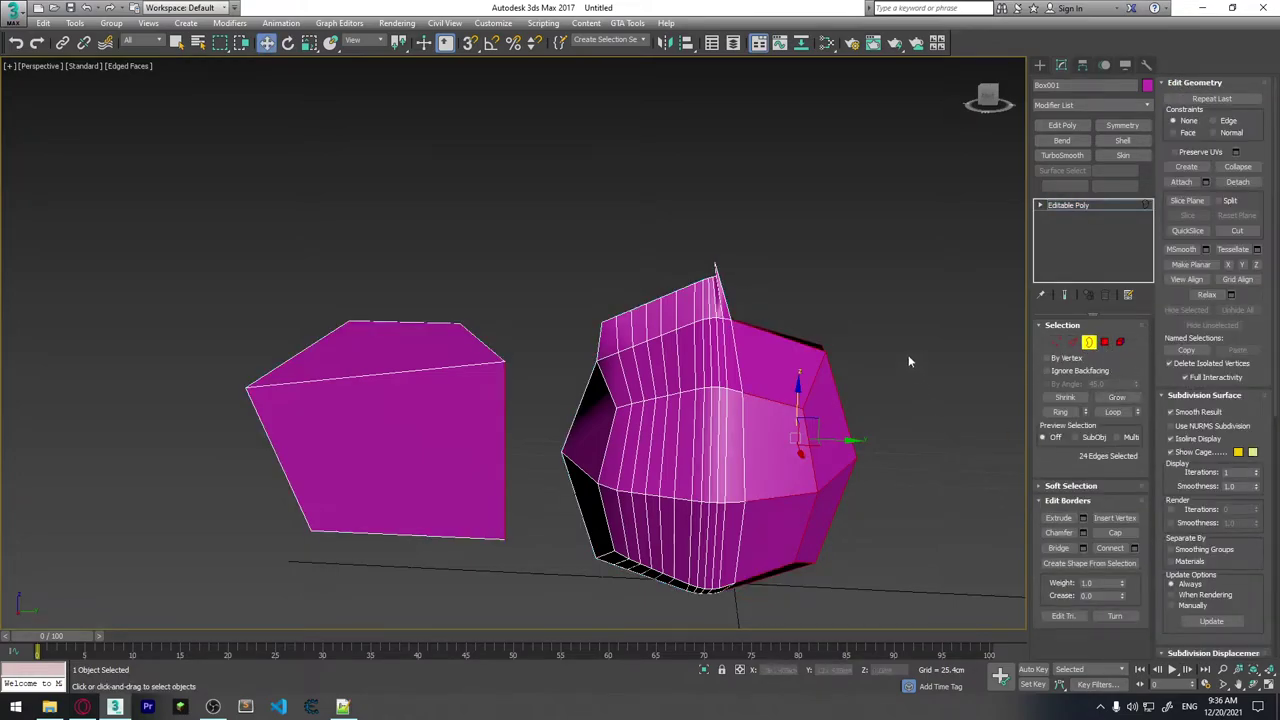
click(893, 331)
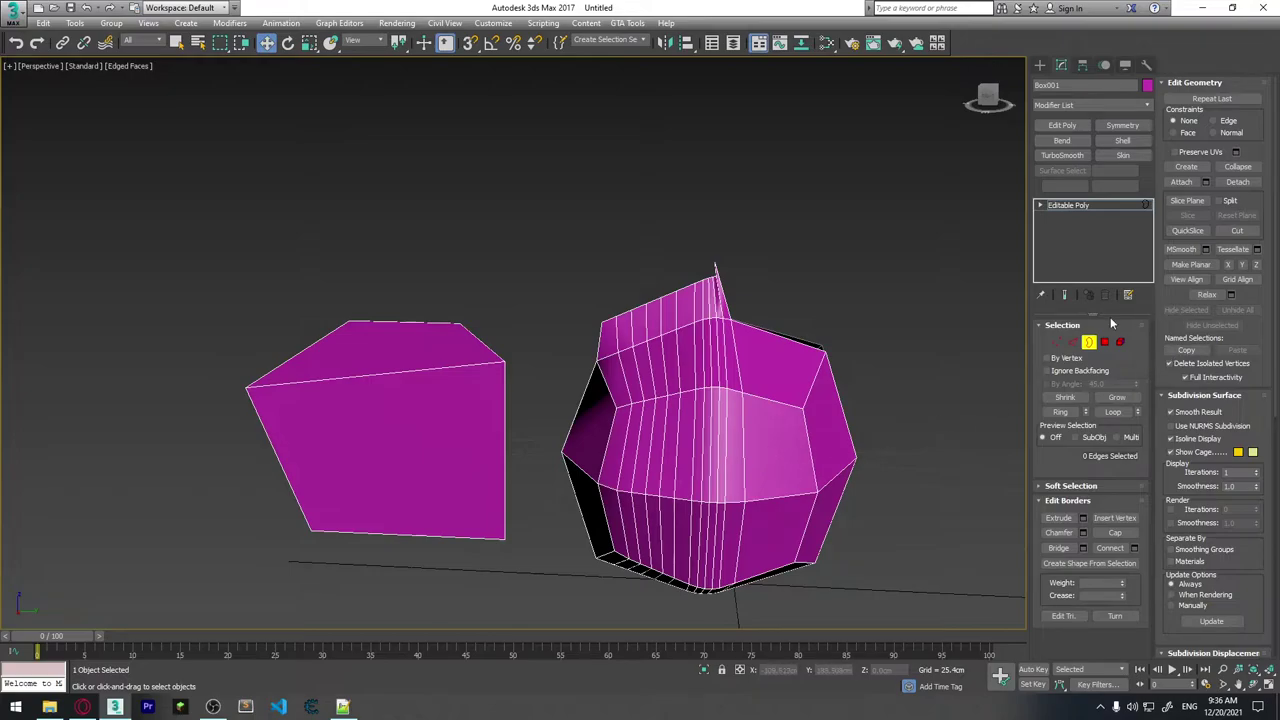
click(1088, 343)
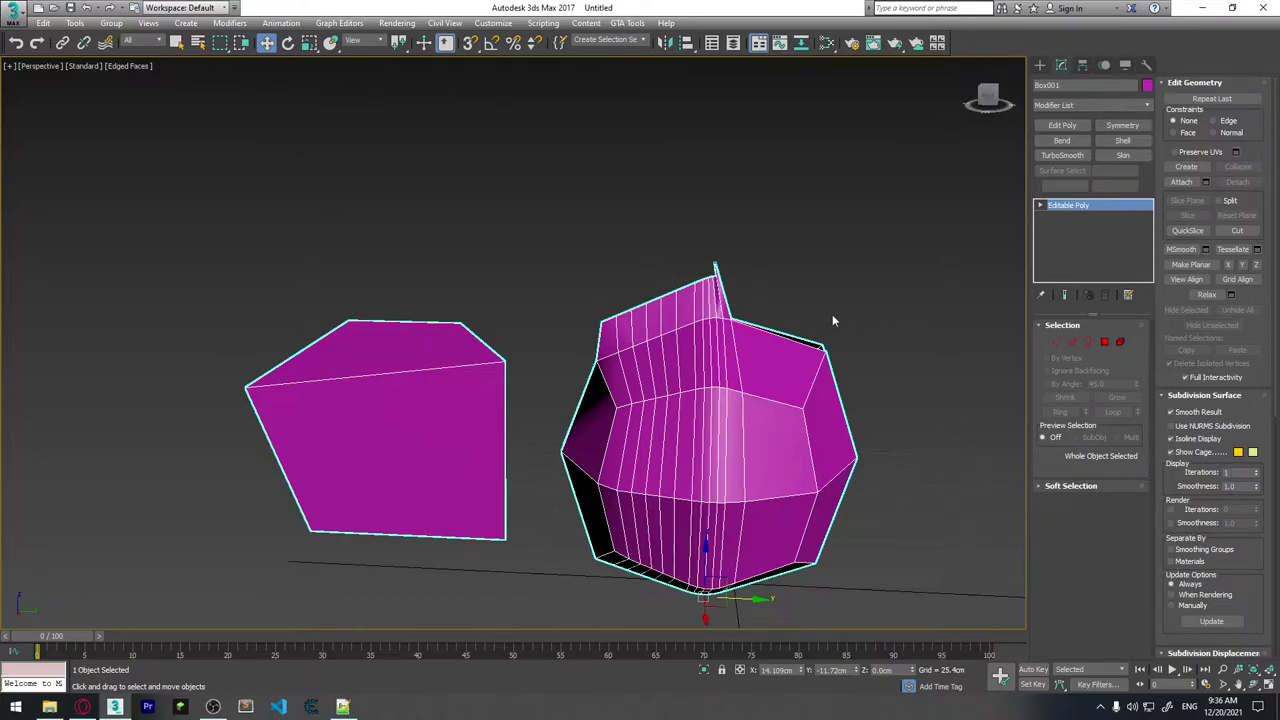
In Border mode, select the rounded object's open border loop.
click(1088, 343)
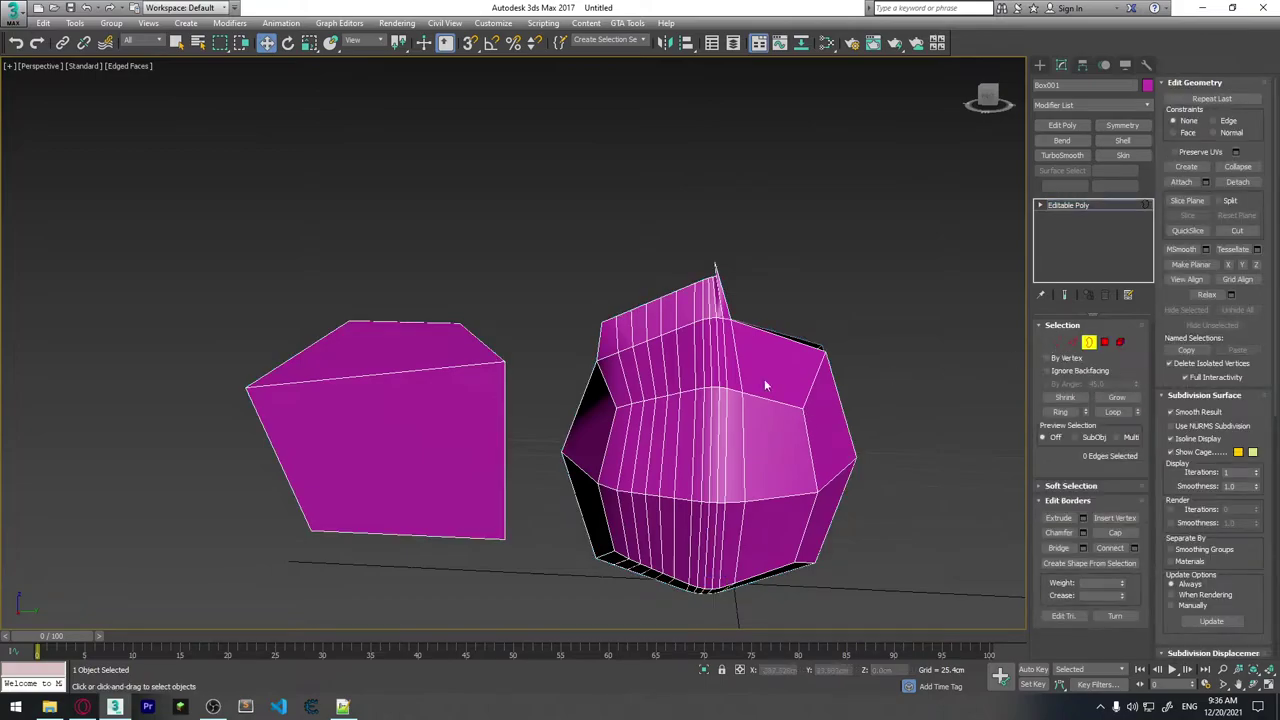
alt+middle_drag(819, 380, 658, 381)
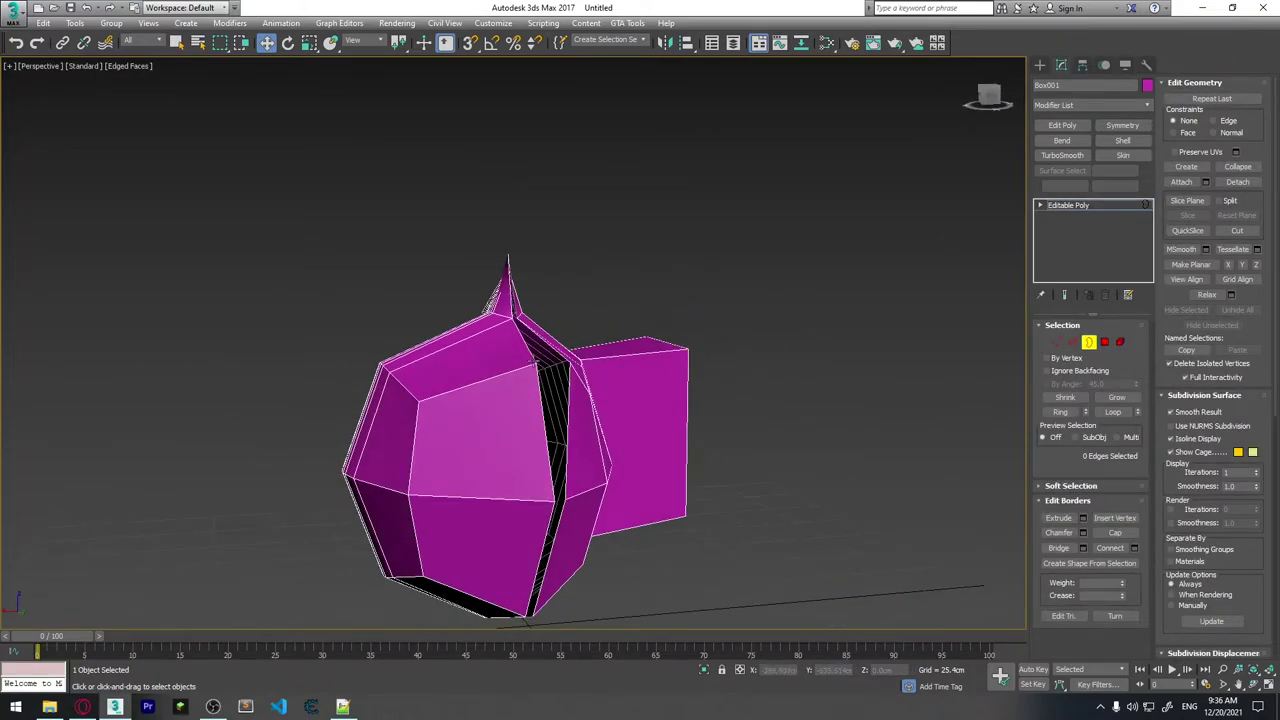
mouse_move(566, 423)
alt+middle_down()
mouse_move(583, 372)
mouse_move(636, 389)
mouse_move(545, 440)
mouse_move(790, 516)
mouse_move(820, 500)
alt+middle_up()
double_click(537, 436)
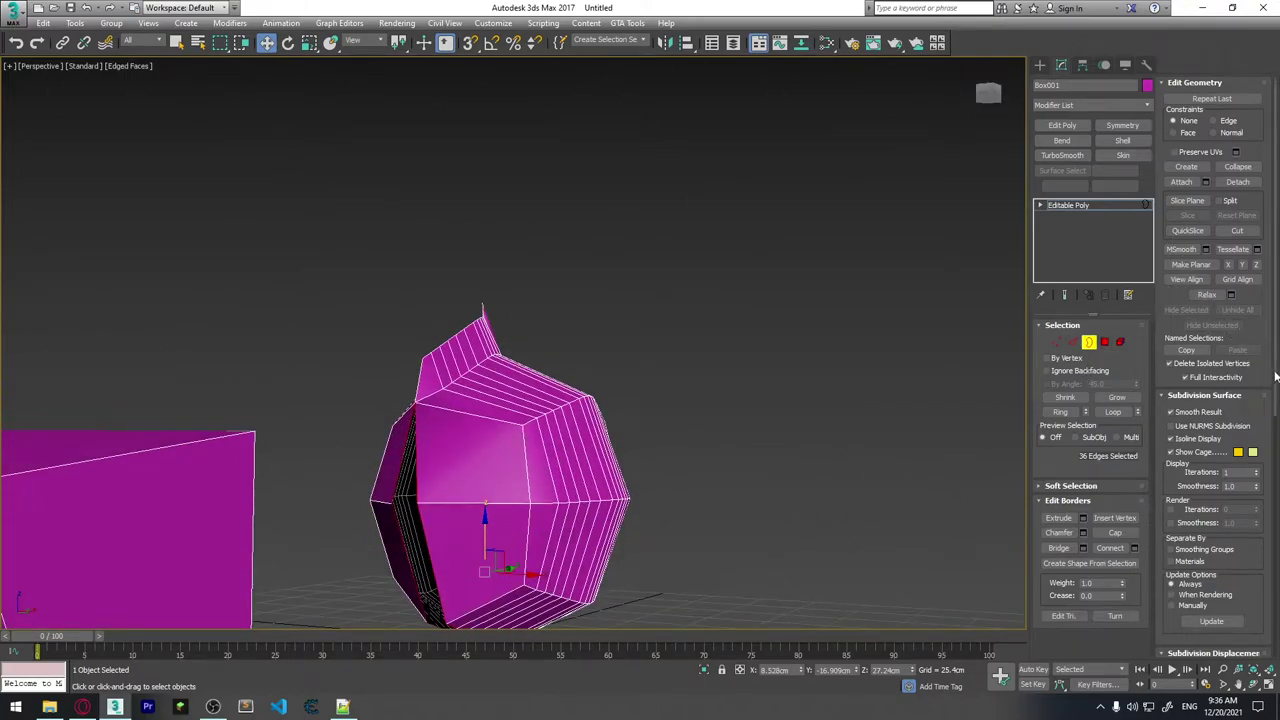
alt+middle_drag(600, 512, 760, 510)
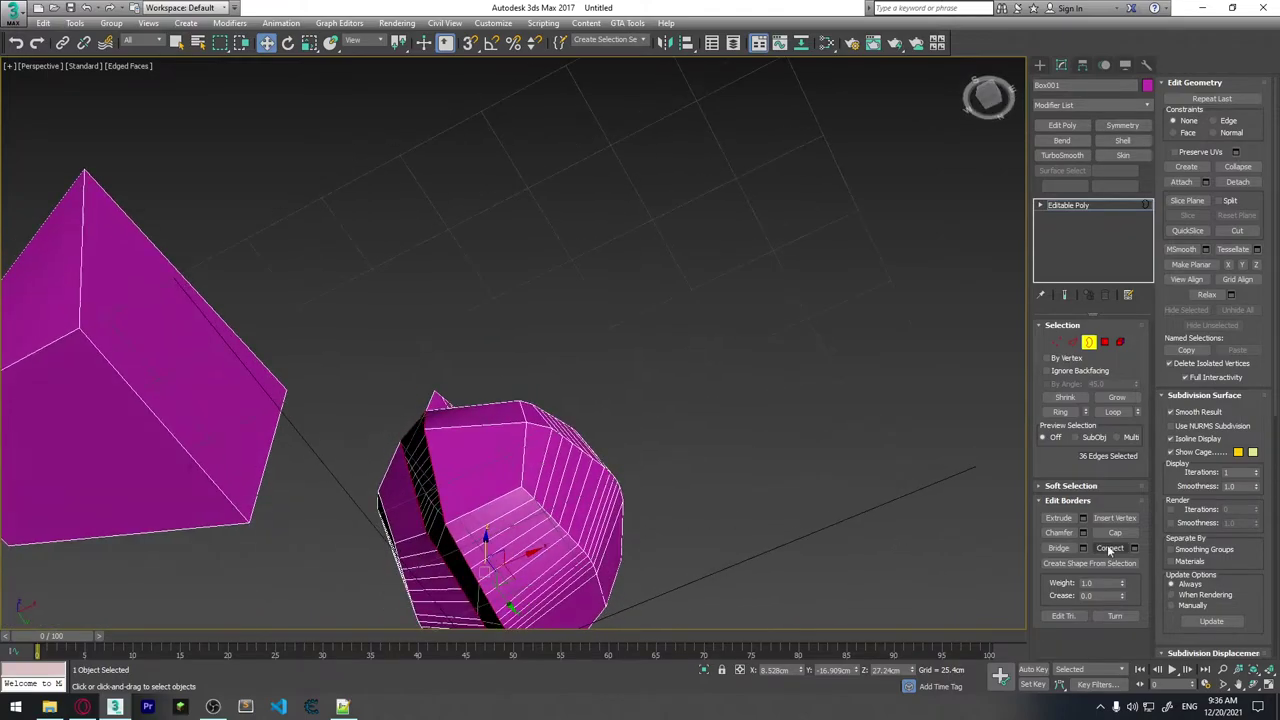
mouse_move(677, 472)
alt+middle_down()
mouse_move(583, 414)
mouse_move(451, 477)
mouse_move(451, 580)
mouse_move(492, 392)
alt+middle_up()
mouse_move(496, 510)
alt+middle_down()
mouse_move(714, 443)
mouse_move(694, 397)
mouse_move(675, 413)
mouse_move(720, 440)
alt+middle_up()
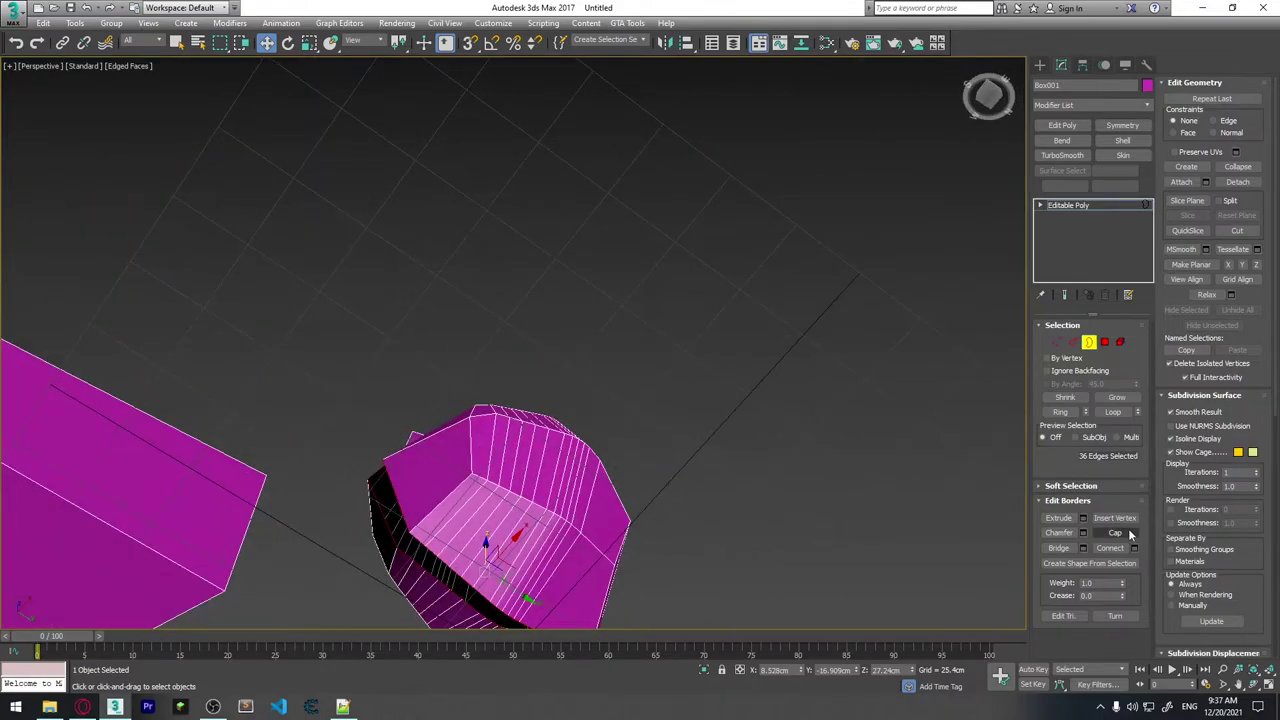
mouse_move(560, 470)
alt+middle_down()
mouse_move(500, 463)
mouse_move(537, 480)
mouse_move(528, 543)
mouse_move(560, 620)
mouse_move(537, 598)
mouse_move(546, 551)
mouse_move(506, 486)
mouse_move(543, 531)
mouse_move(500, 466)
mouse_move(420, 440)
mouse_move(460, 500)
mouse_move(500, 529)
mouse_move(551, 623)
mouse_move(604, 603)
alt+middle_up()
mouse_move(746, 487)
alt+middle_down()
mouse_move(660, 575)
mouse_move(722, 548)
mouse_move(700, 575)
mouse_move(567, 343)
mouse_move(634, 466)
mouse_move(410, 502)
alt+middle_up()
Delete the box's front polygon to open its side.
key(4)
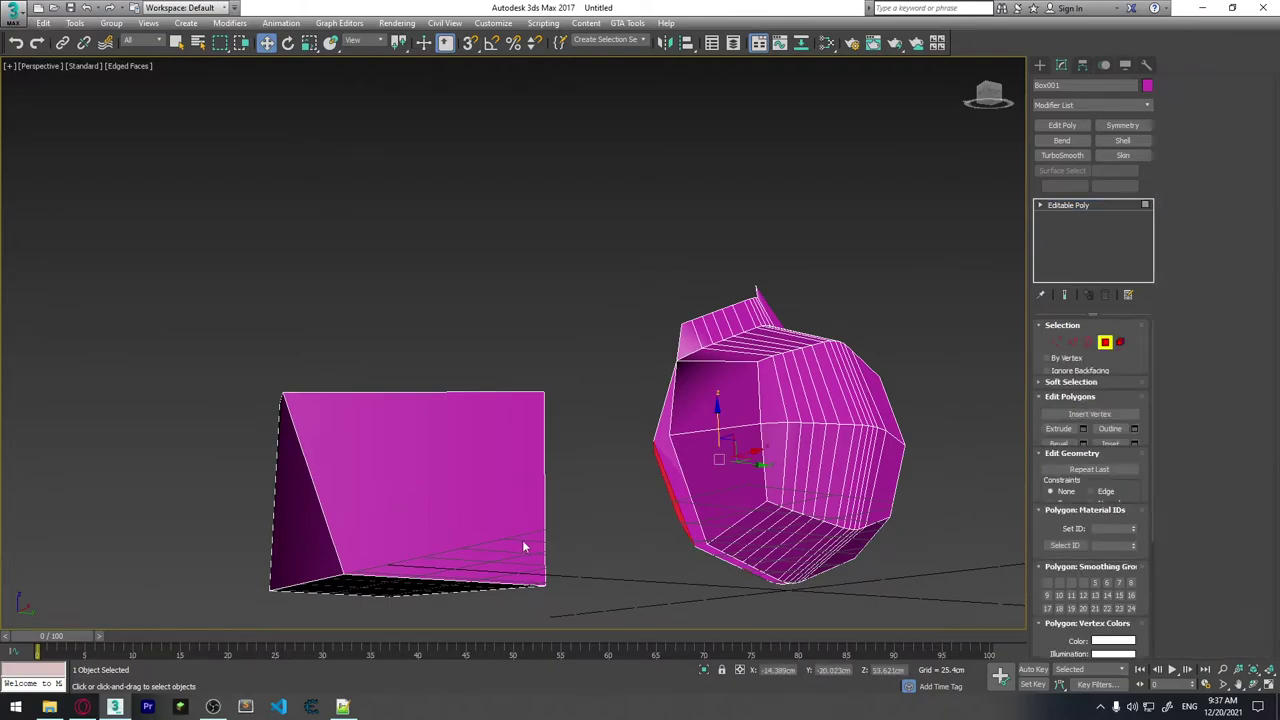
click(522, 540)
key(Delete)
mouse_move(439, 512)
alt+middle_down()
mouse_move(470, 530)
mouse_move(530, 505)
alt+middle_up()
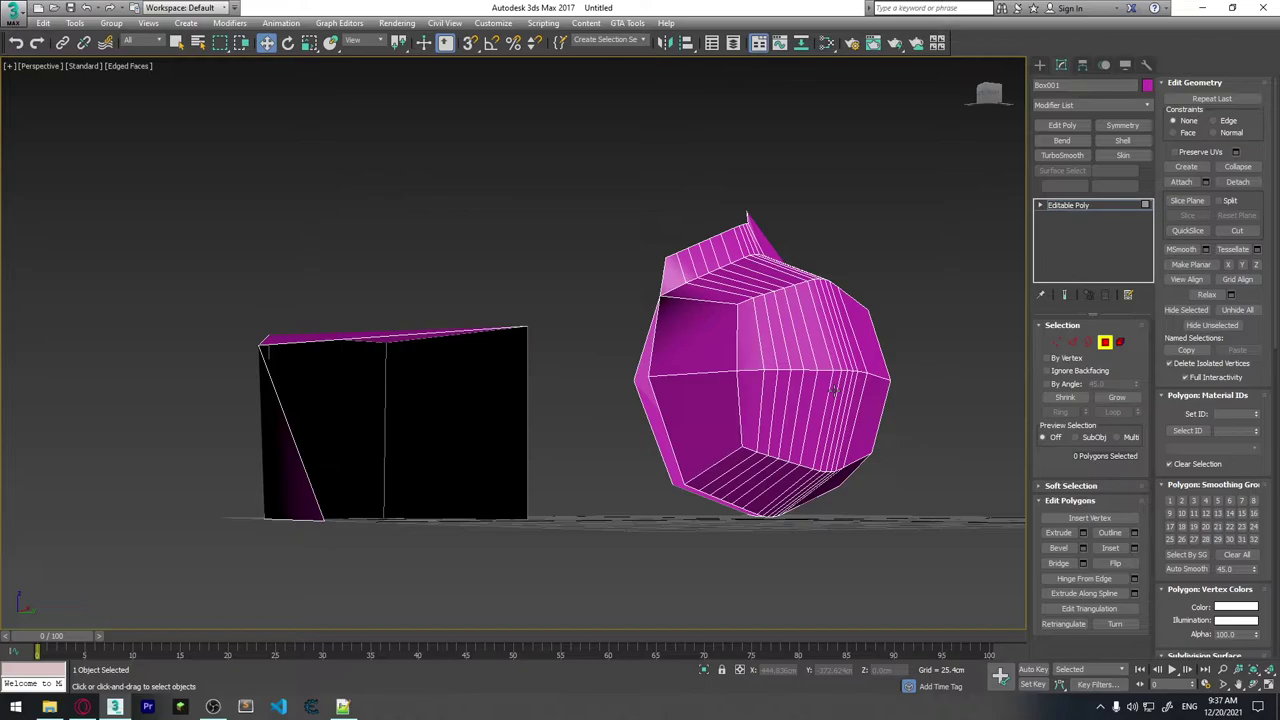
Cap the box's open border with a face, then undo the cap.
key(3)
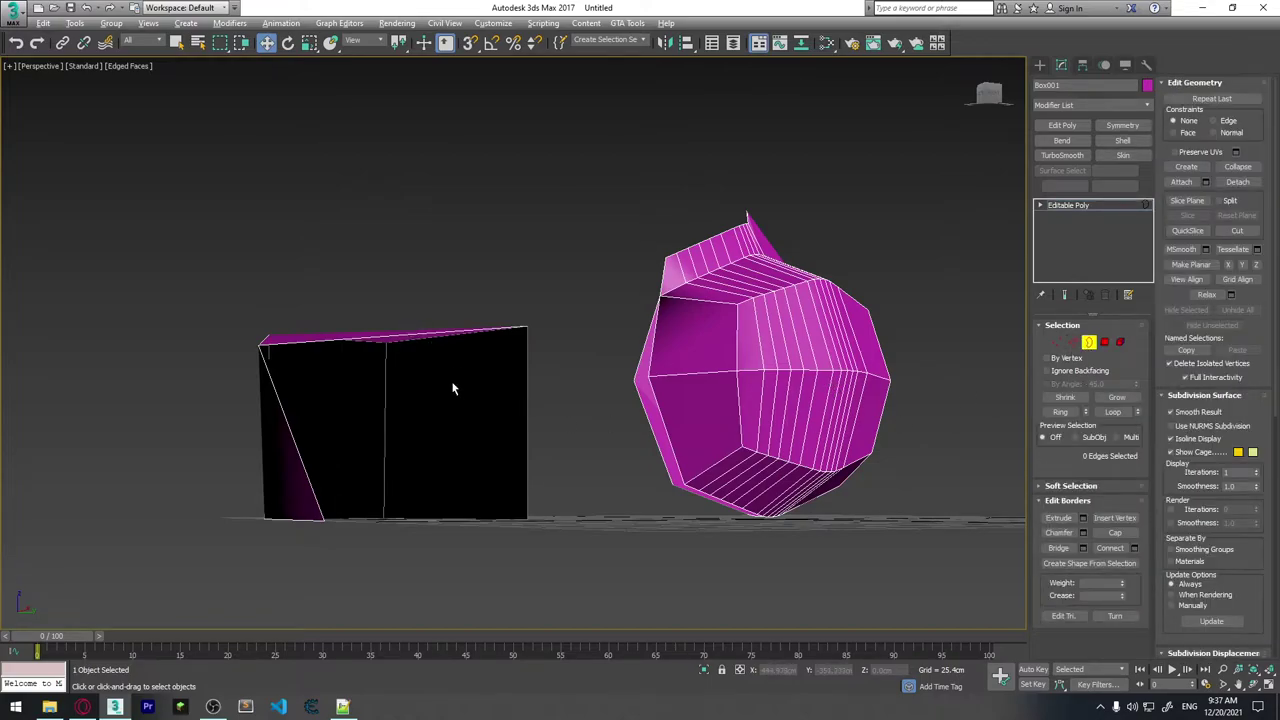
mouse_move(452, 388)
alt+middle_down()
mouse_move(443, 466)
mouse_move(419, 467)
alt+middle_up()
click(396, 352)
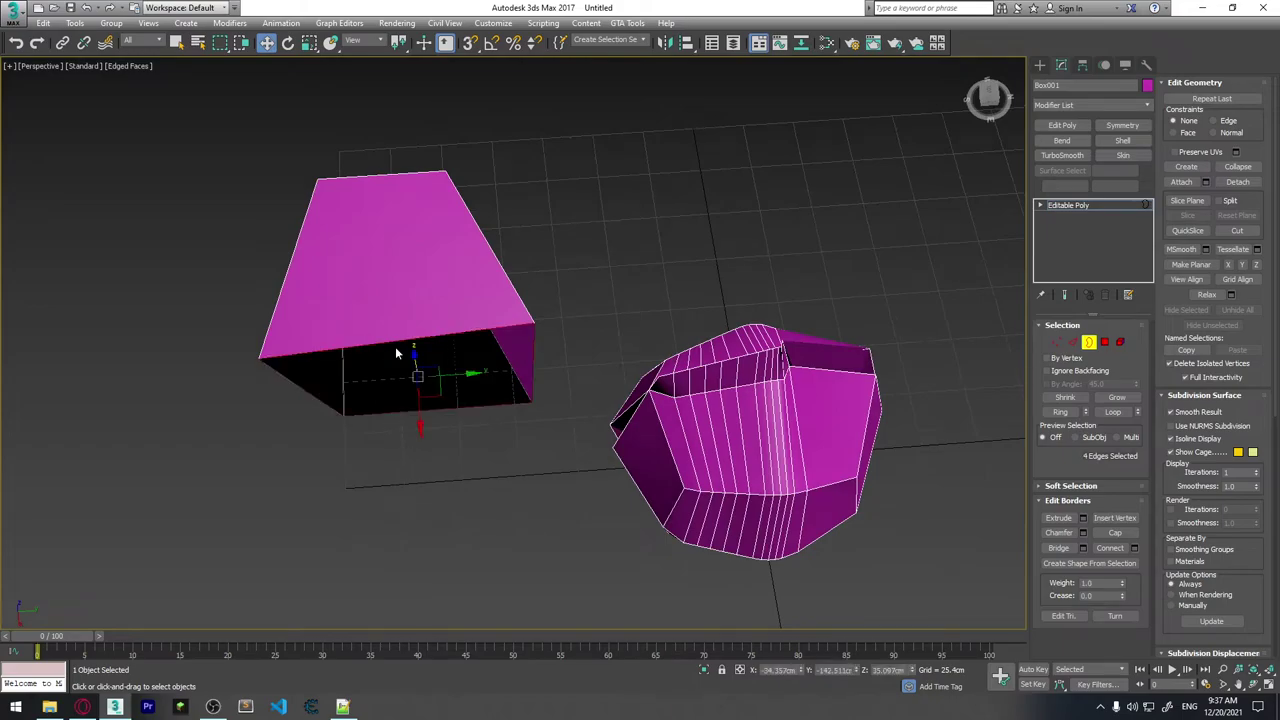
click(1130, 535)
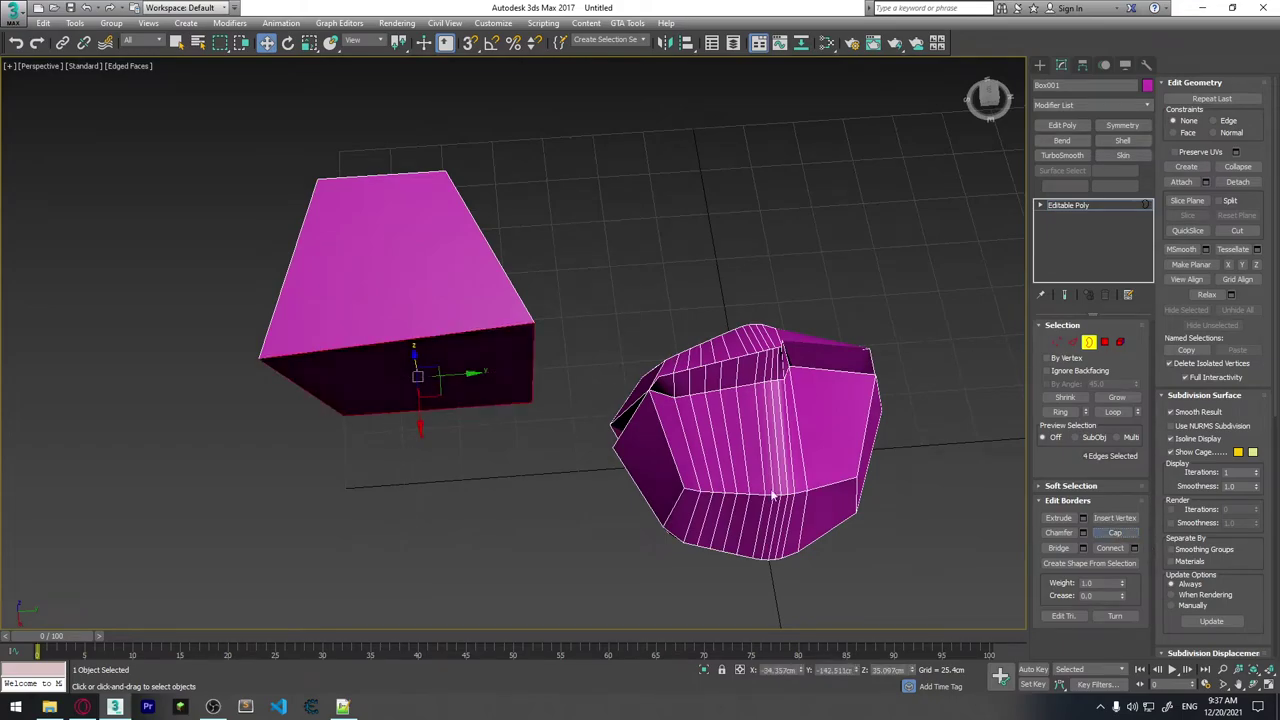
click(549, 298)
mouse_move(549, 298)
alt+middle_down()
mouse_move(466, 390)
mouse_move(485, 257)
mouse_move(557, 332)
mouse_move(466, 347)
mouse_move(443, 324)
alt+middle_up()
key(ctrl+a)
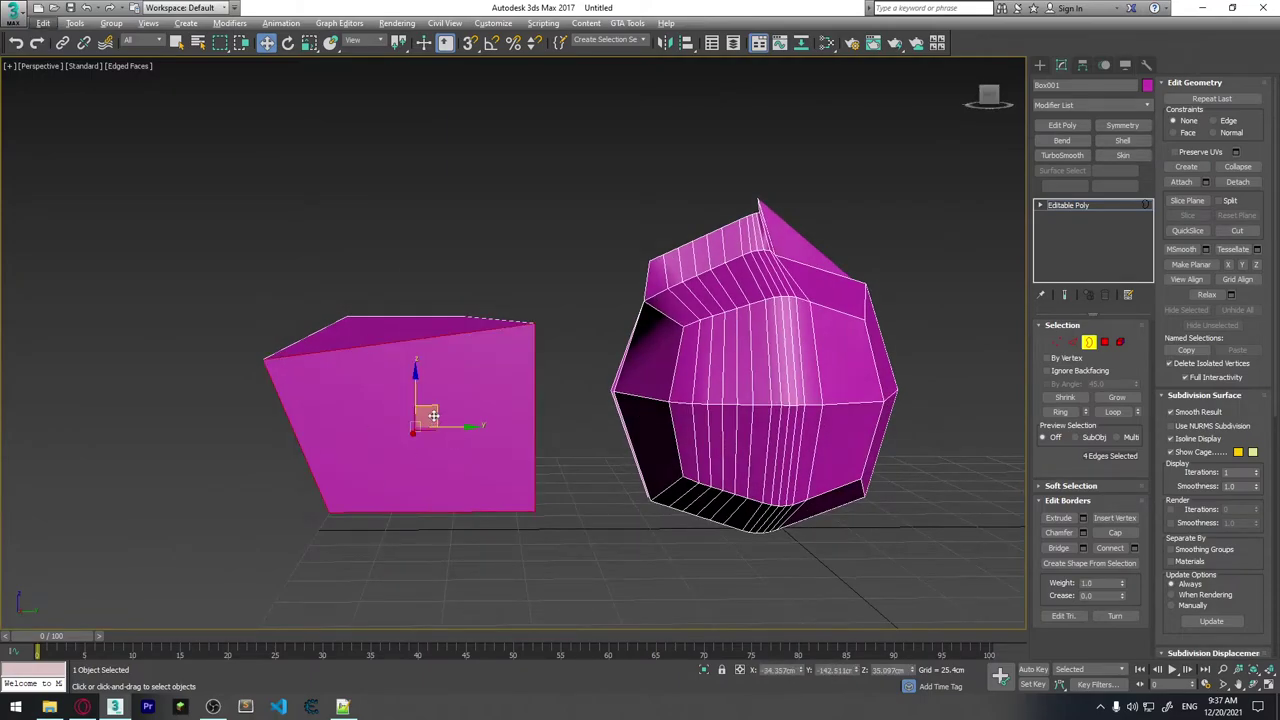
Bridge two opposite edges of the opening to close the box's side again.
key(2)
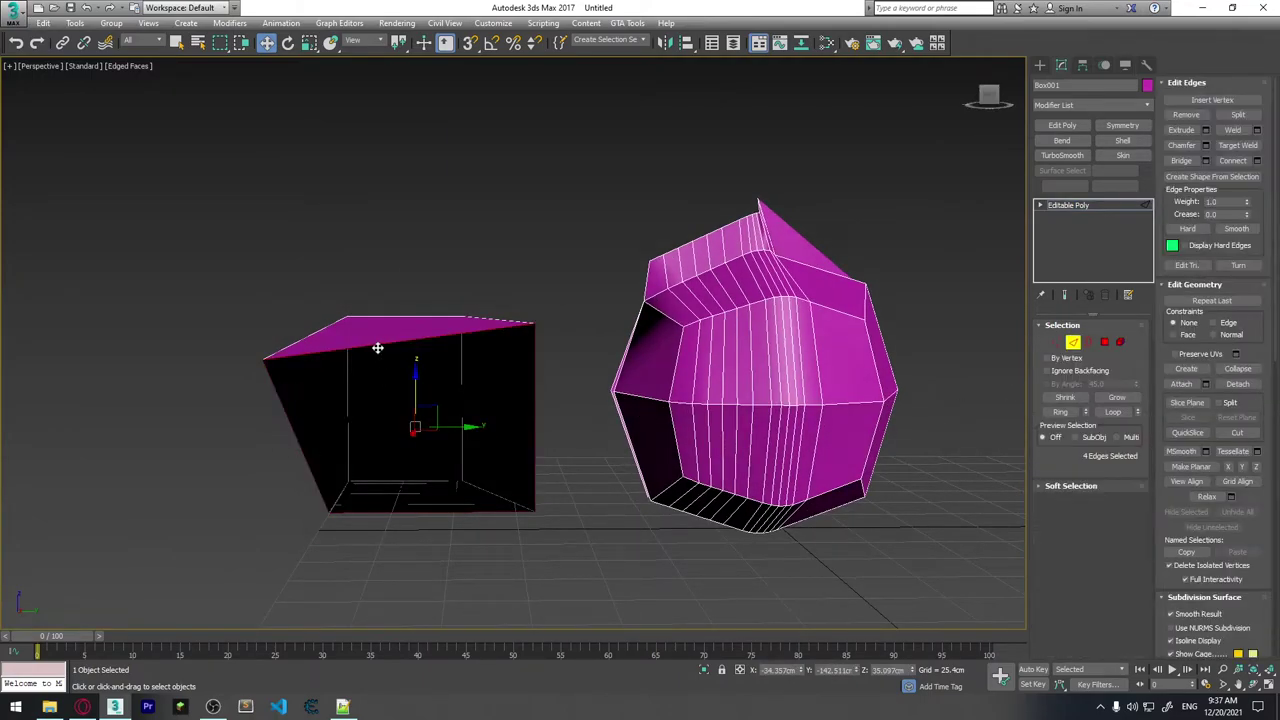
click(377, 346)
alt+middle_drag(352, 452, 430, 440)
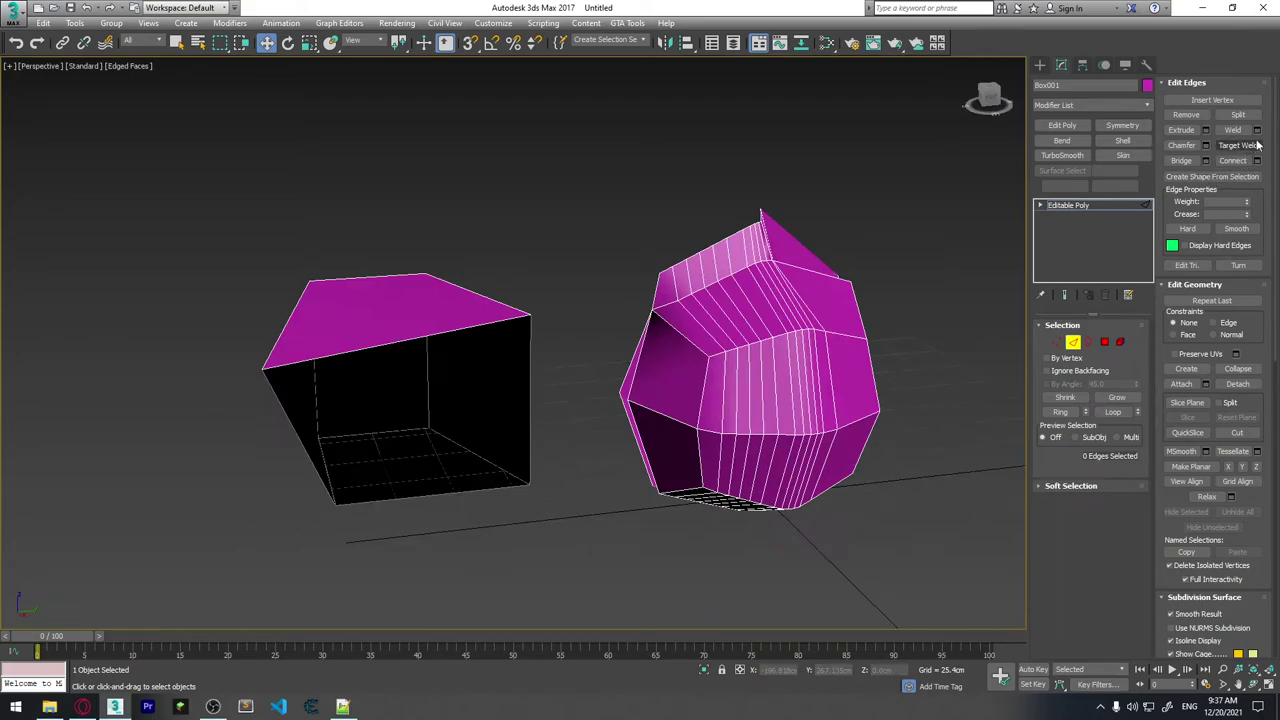
click(1188, 160)
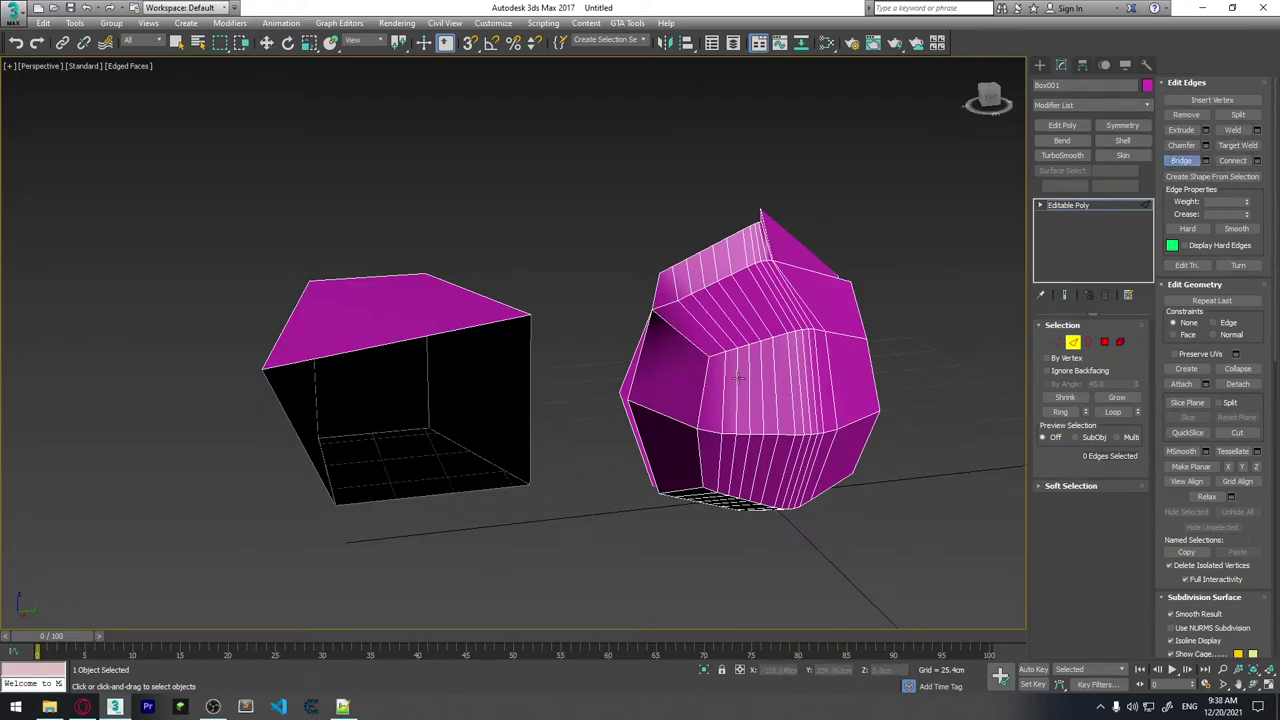
click(414, 494)
click(430, 336)
mouse_move(584, 325)
alt+middle_down()
mouse_move(455, 424)
mouse_move(453, 408)
mouse_move(508, 424)
alt+middle_up()
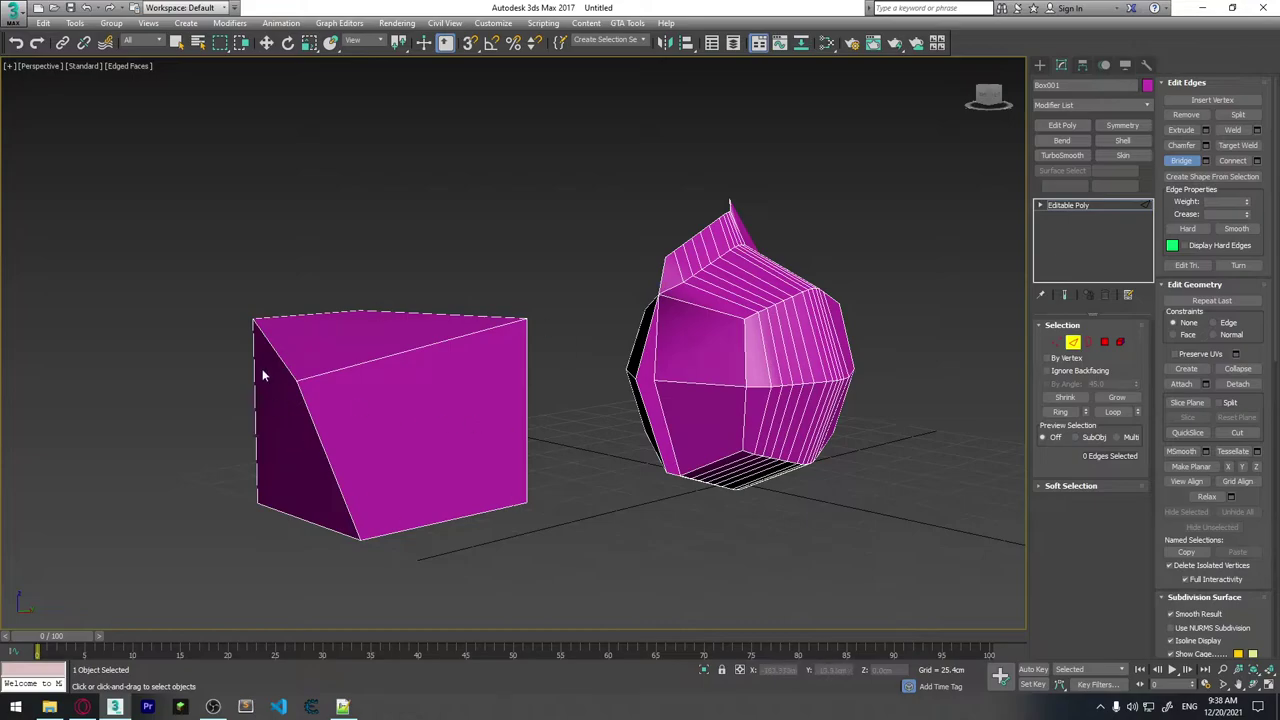
mouse_move(401, 417)
alt+middle_down()
mouse_move(446, 431)
mouse_move(424, 402)
mouse_move(544, 437)
mouse_move(442, 406)
mouse_move(317, 295)
alt+middle_up()
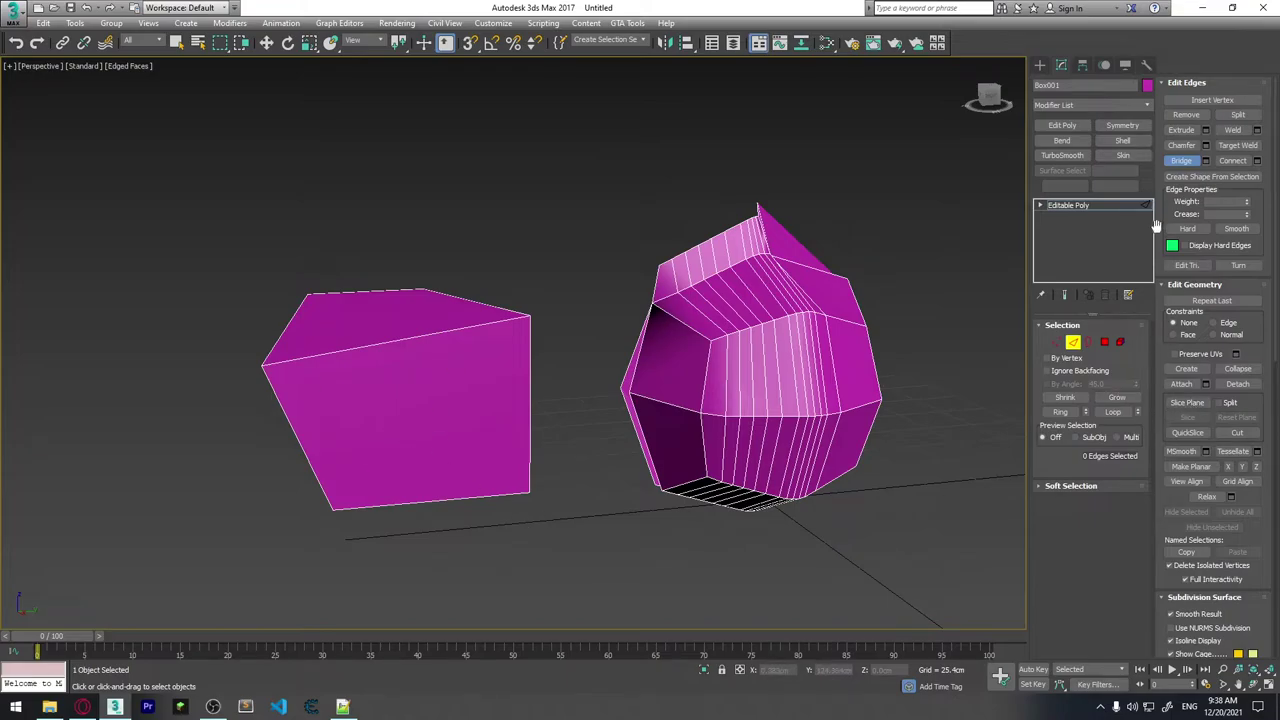
click(1181, 160)
click(1088, 342)
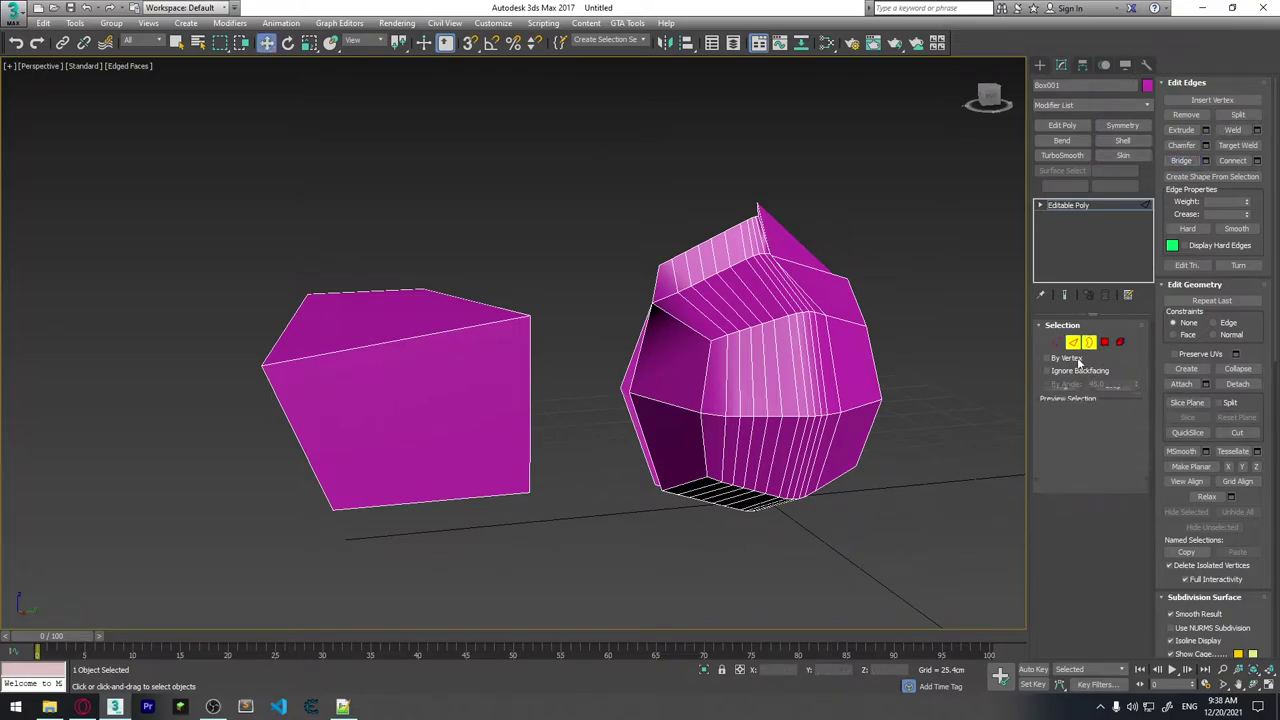
alt+middle_drag(400, 430, 369, 430)
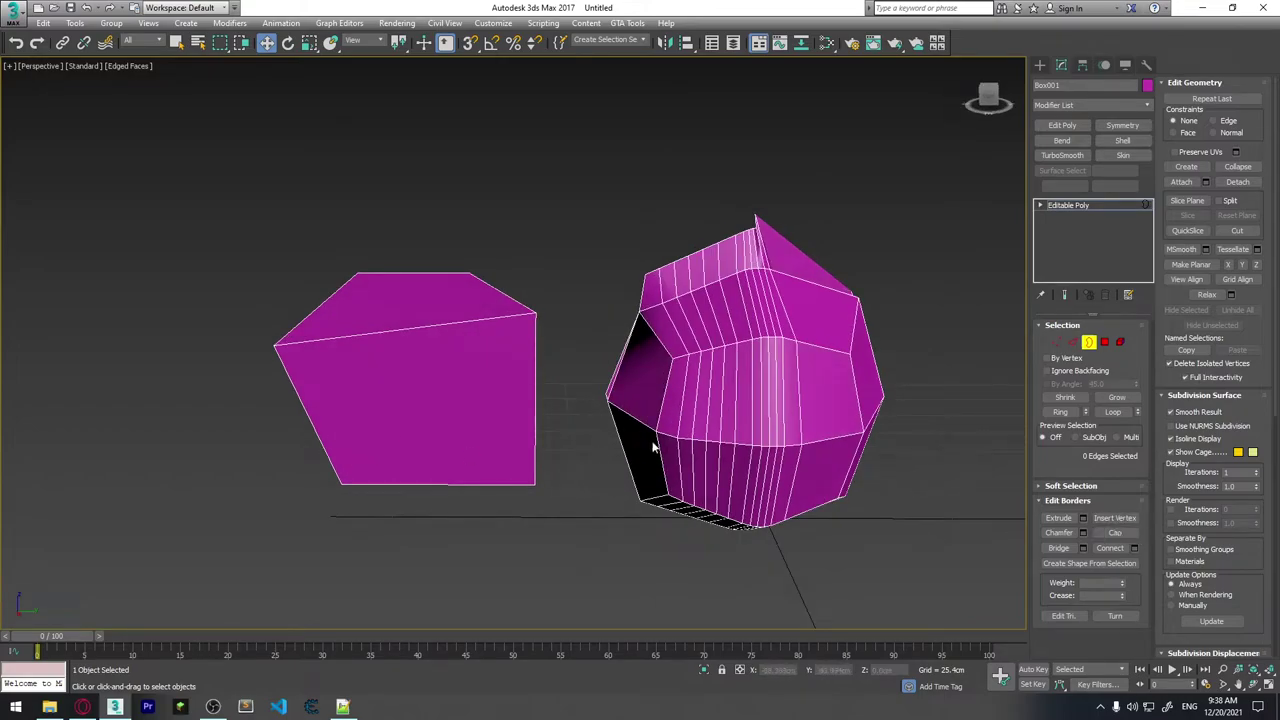
middle_drag(656, 450, 652, 427)
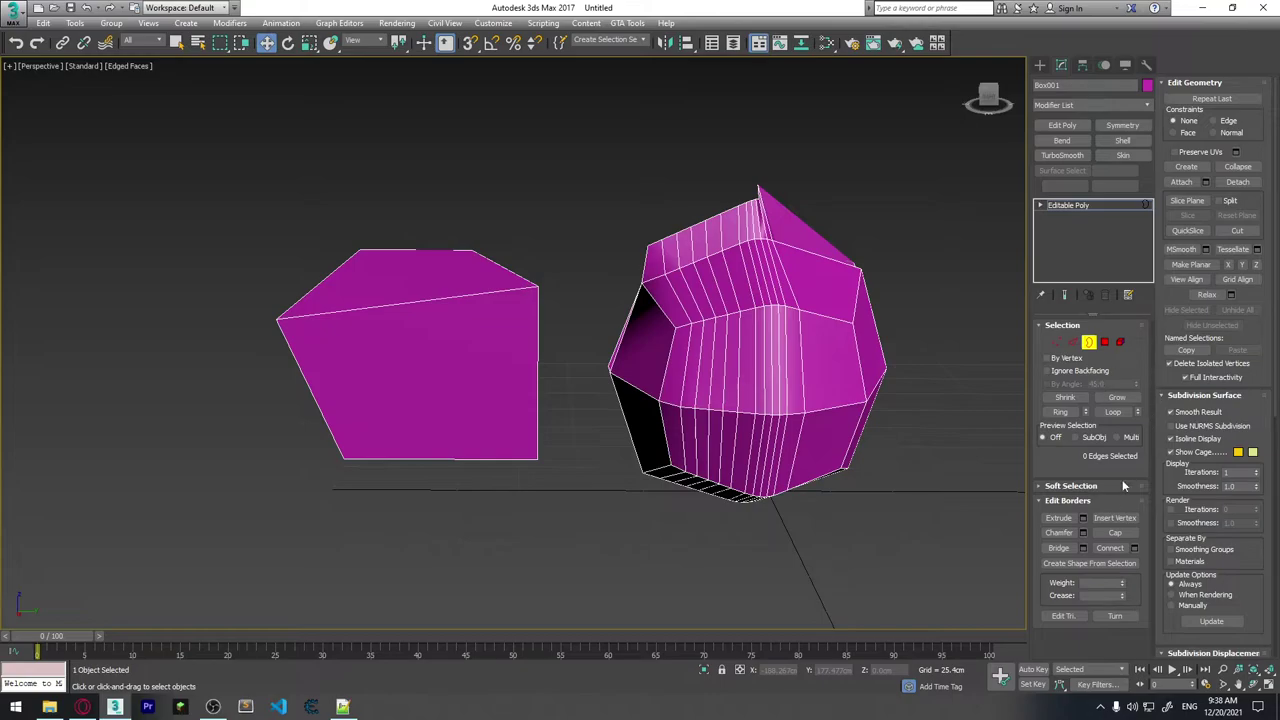
Extrude the box's front polygon by 25.4cm.
click(1107, 345)
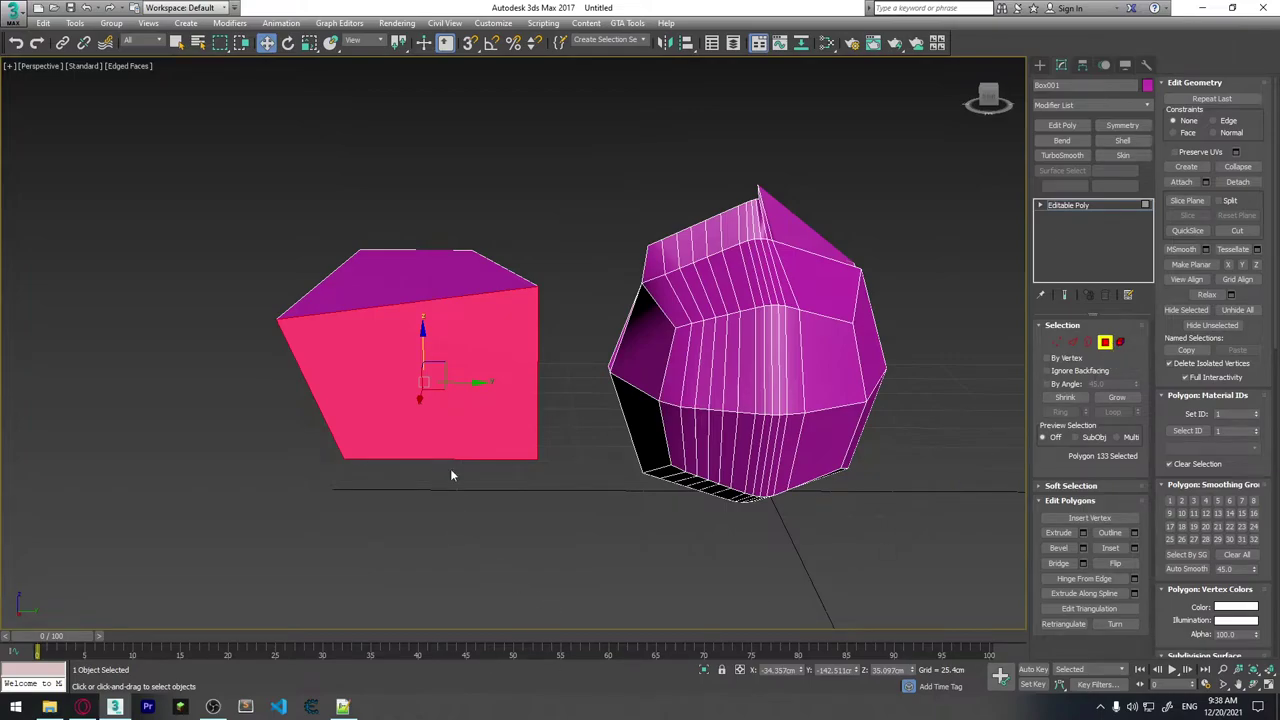
mouse_move(450, 468)
alt+middle_down()
mouse_move(531, 417)
mouse_move(537, 446)
mouse_move(523, 429)
mouse_move(526, 443)
alt+middle_up()
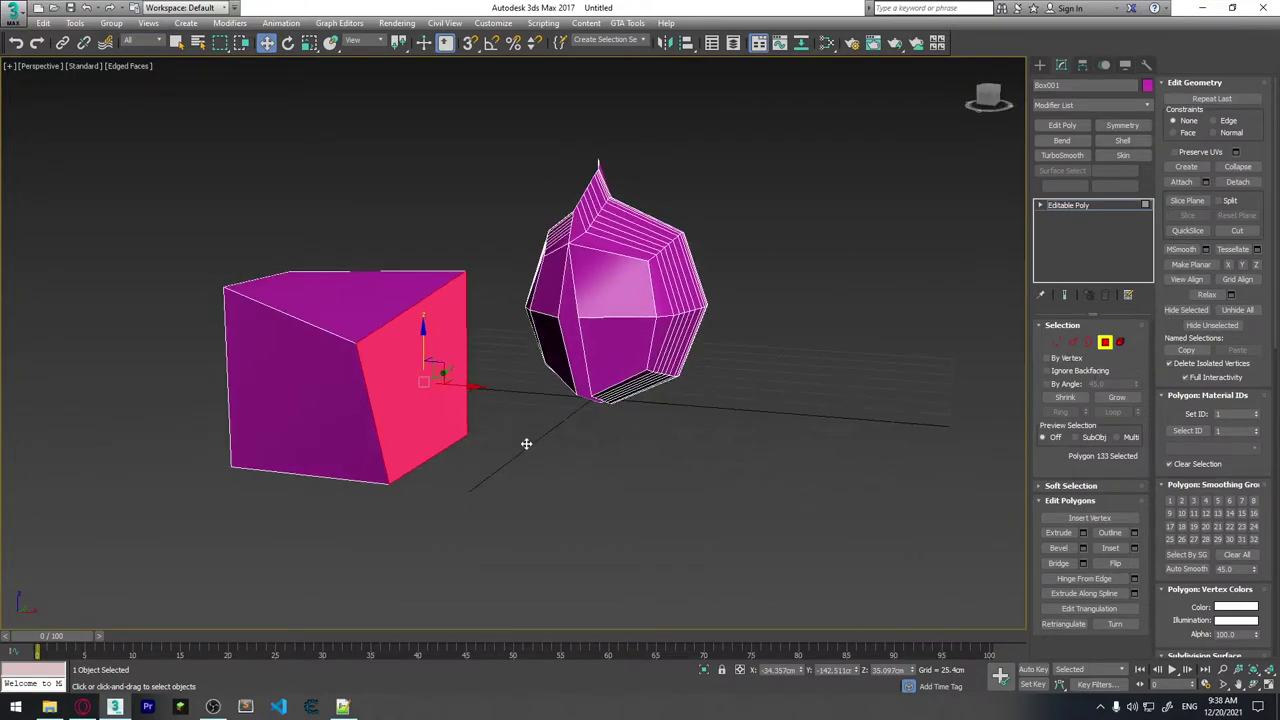
click(1083, 532)
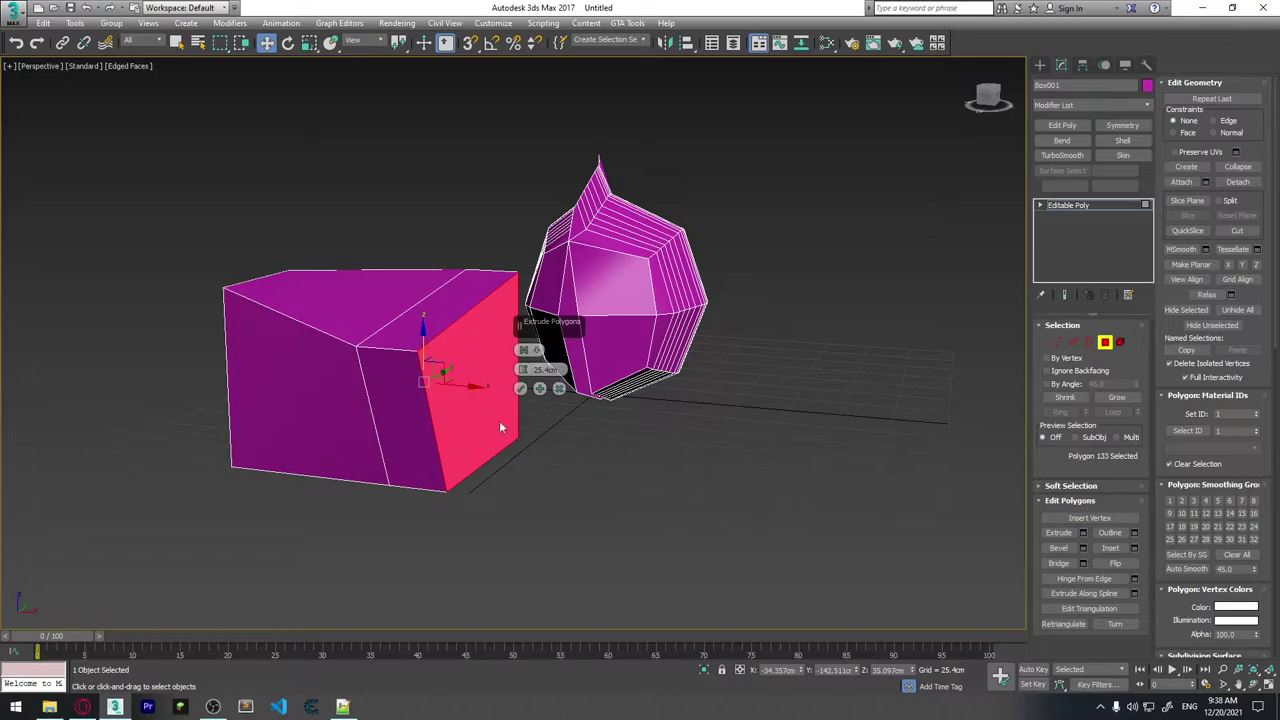
click(520, 388)
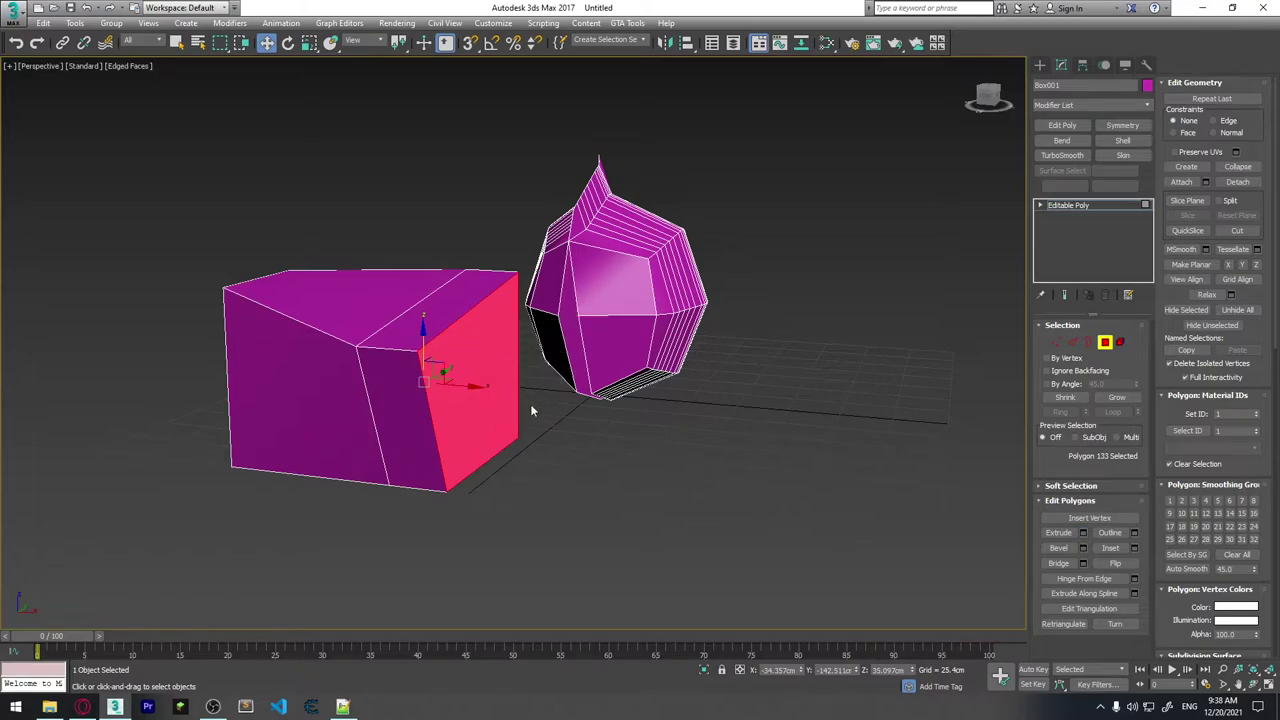
Bevel the front face inward with adjusted height and outline.
click(1083, 549)
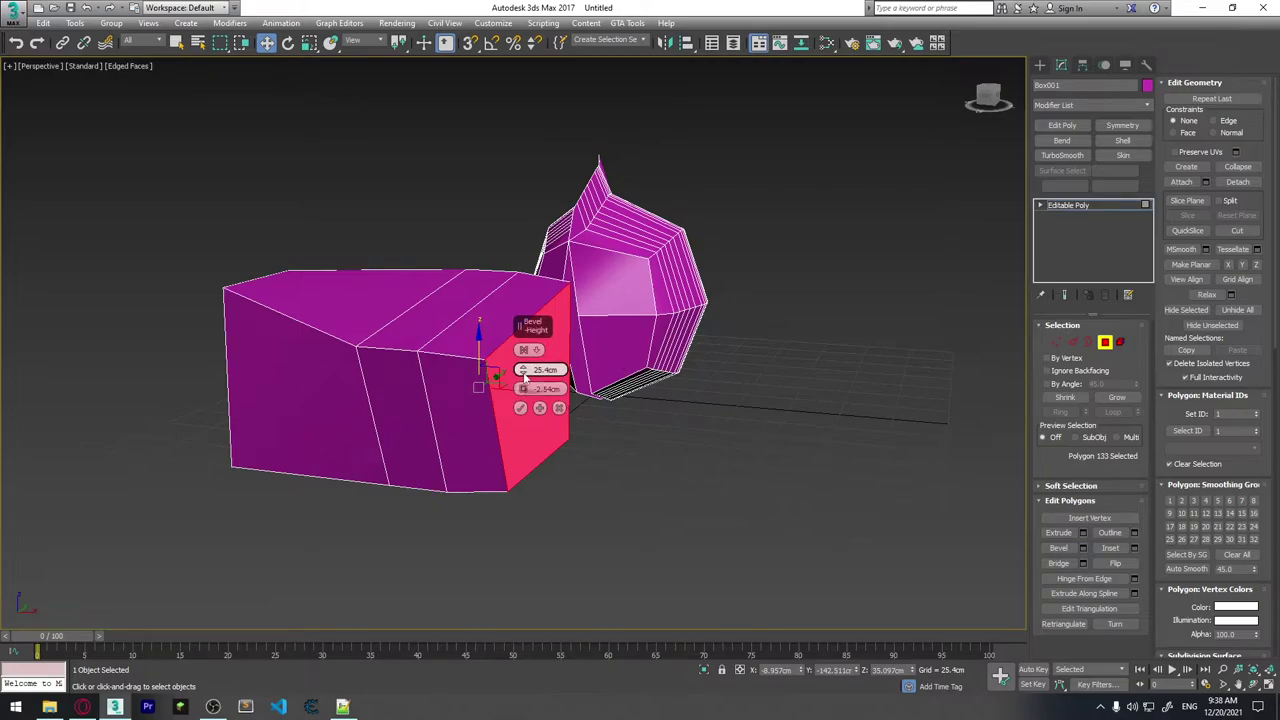
right_click(524, 372)
drag(524, 372, 525, 365)
right_click(524, 388)
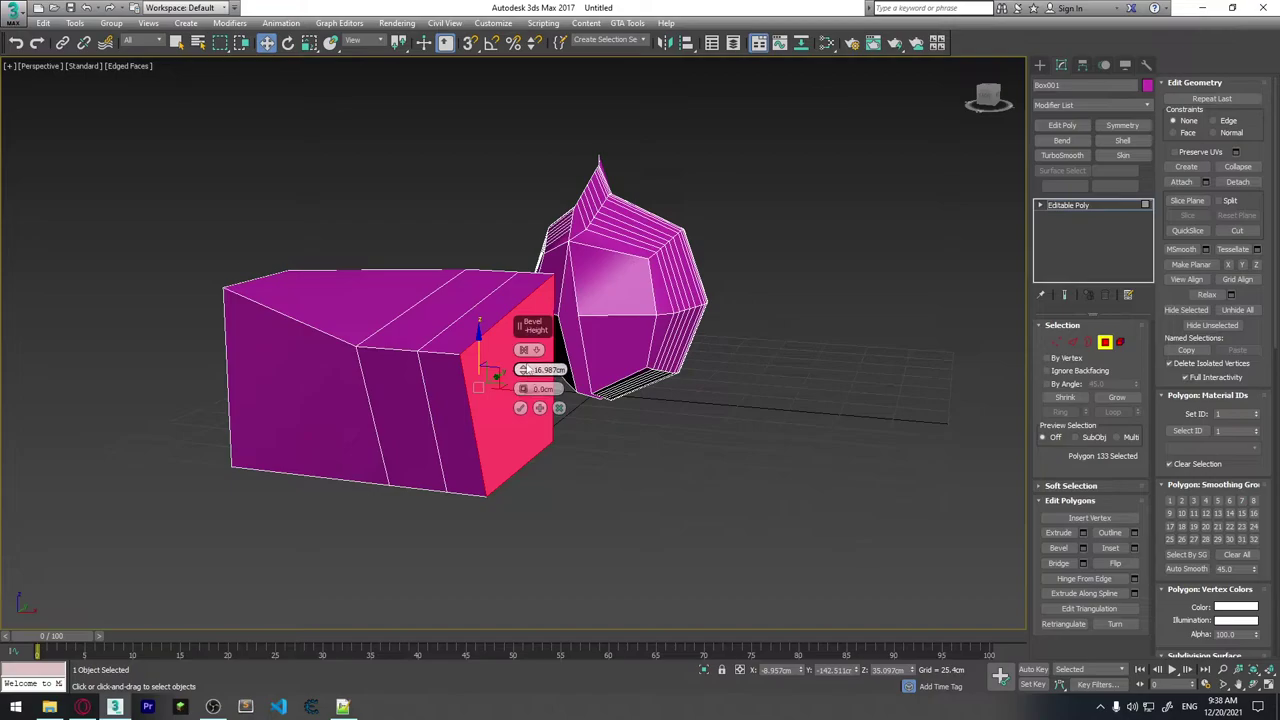
drag(523, 387, 522, 428)
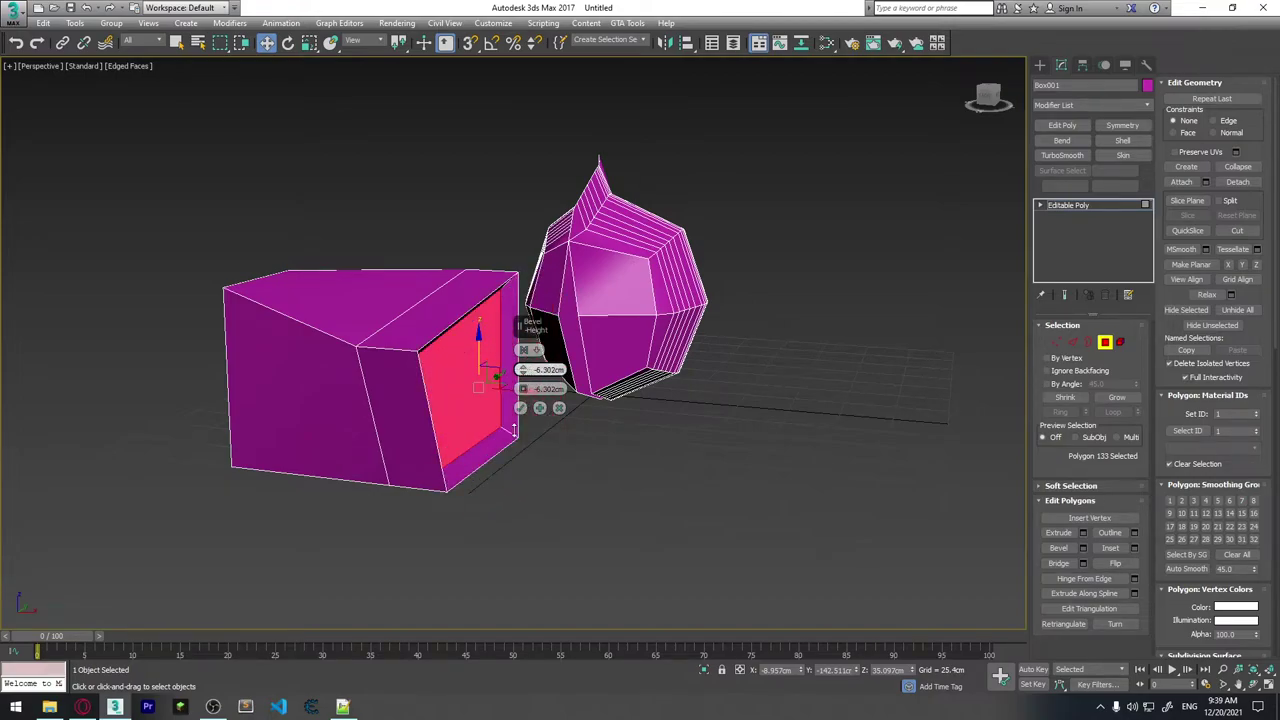
click(520, 408)
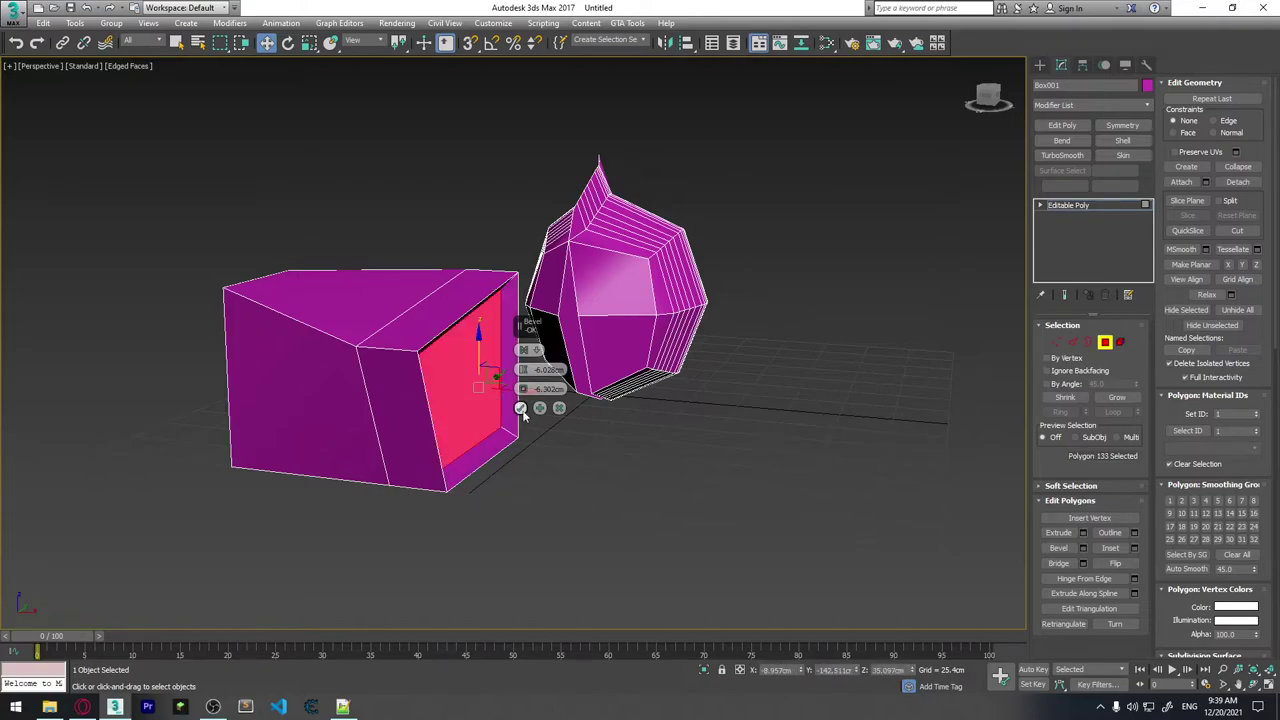
Reselect the recessed front face of the box.
alt+middle_drag(650, 430, 512, 380)
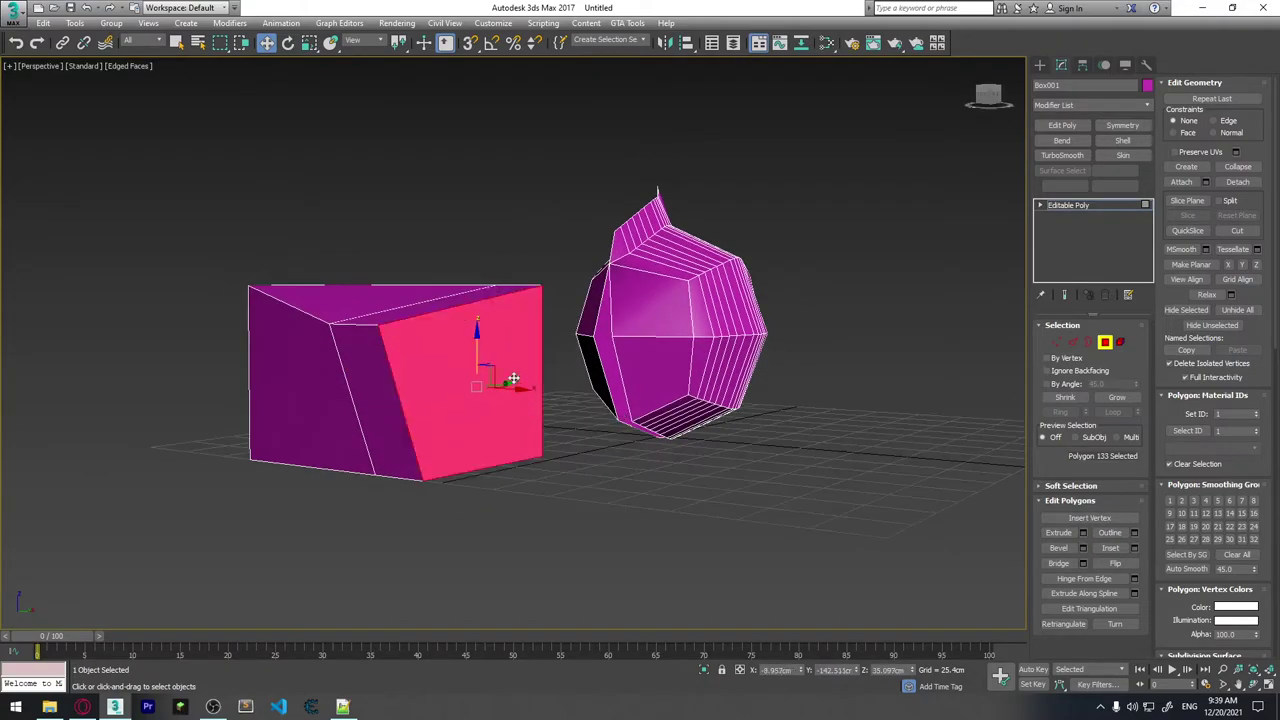
click(1082, 548)
alt+middle_drag(806, 466, 539, 453)
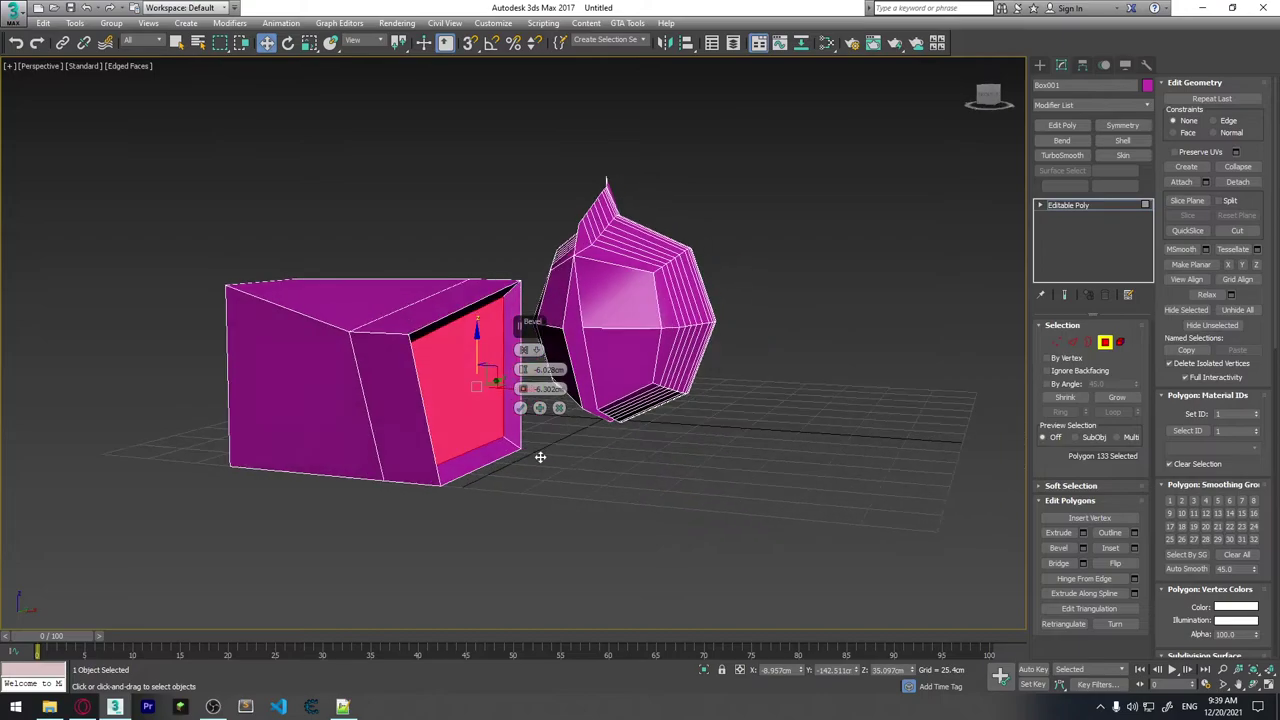
click(836, 350)
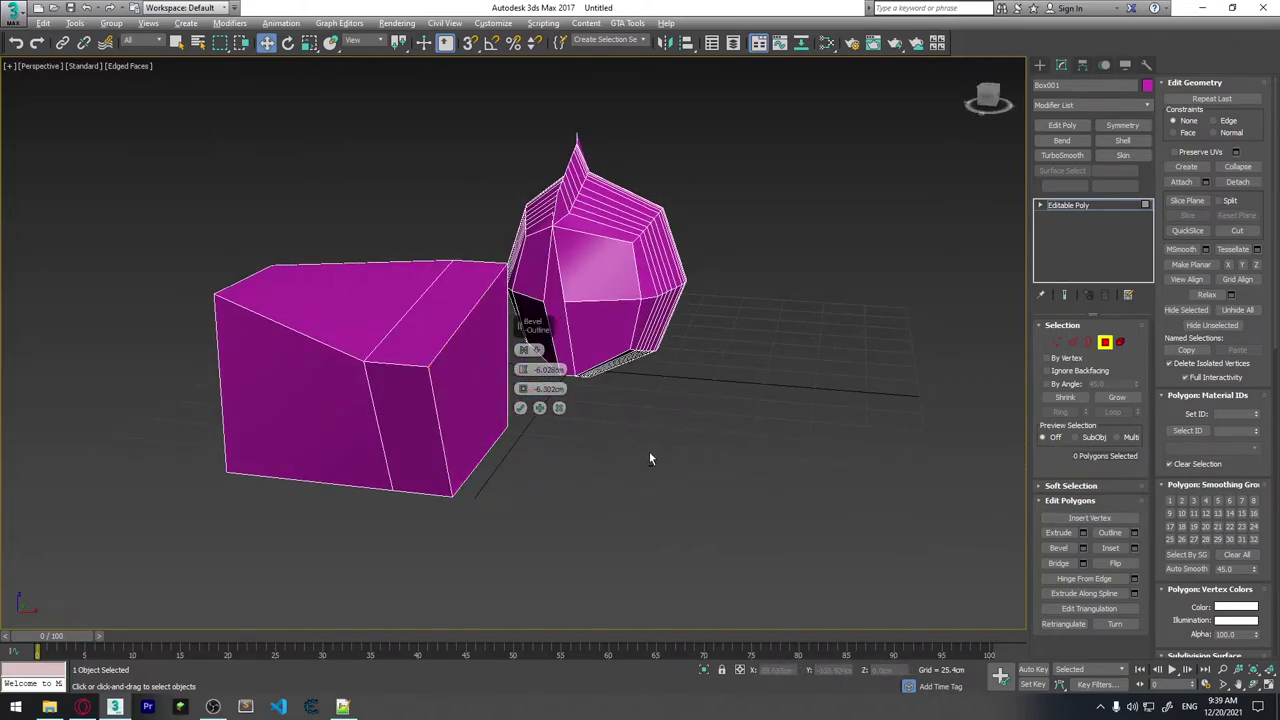
mouse_move(538, 368)
alt+middle_down()
mouse_move(628, 456)
mouse_move(428, 380)
alt+middle_up()
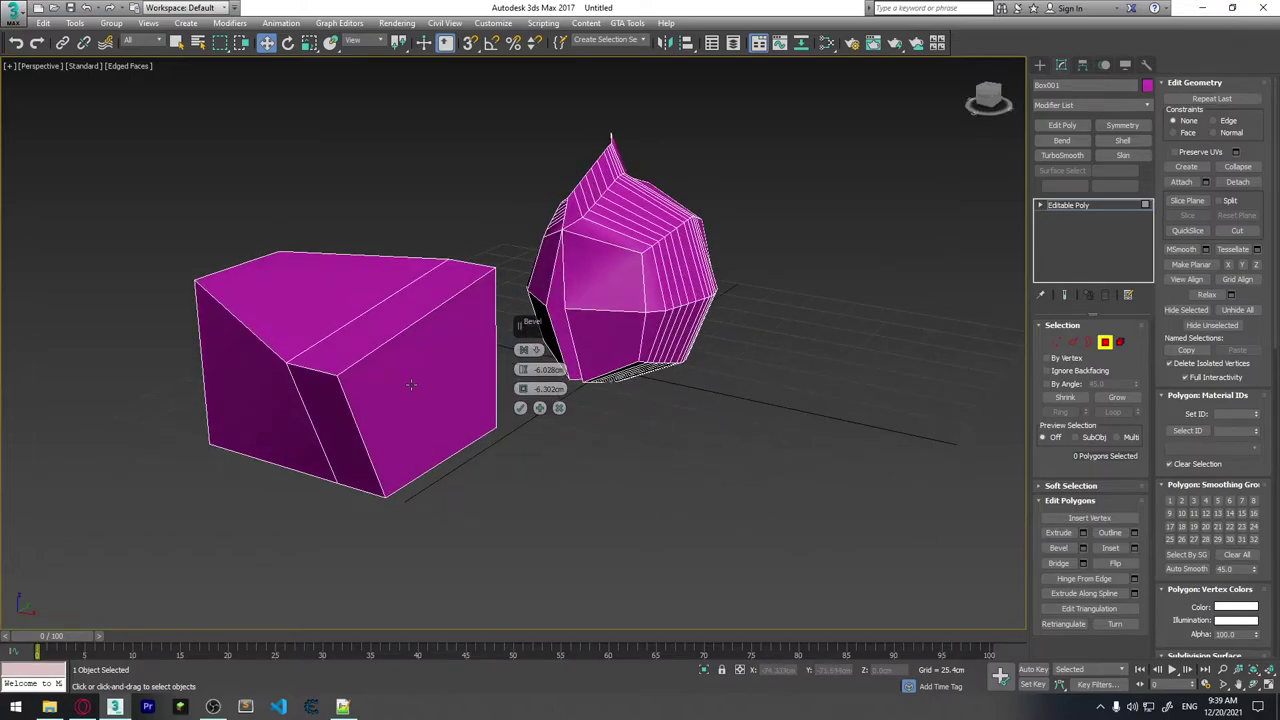
click(411, 384)
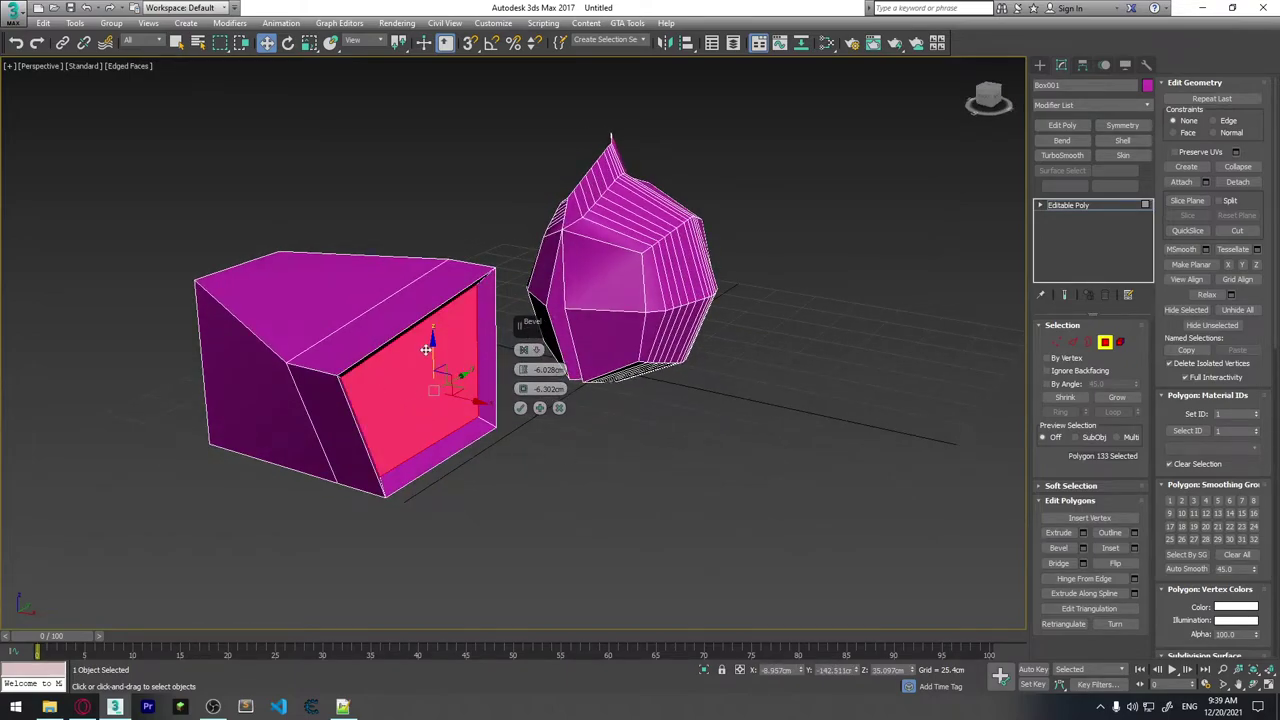
mouse_move(565, 445)
alt+middle_down()
mouse_move(505, 415)
mouse_move(452, 418)
mouse_move(428, 402)
alt+middle_up()
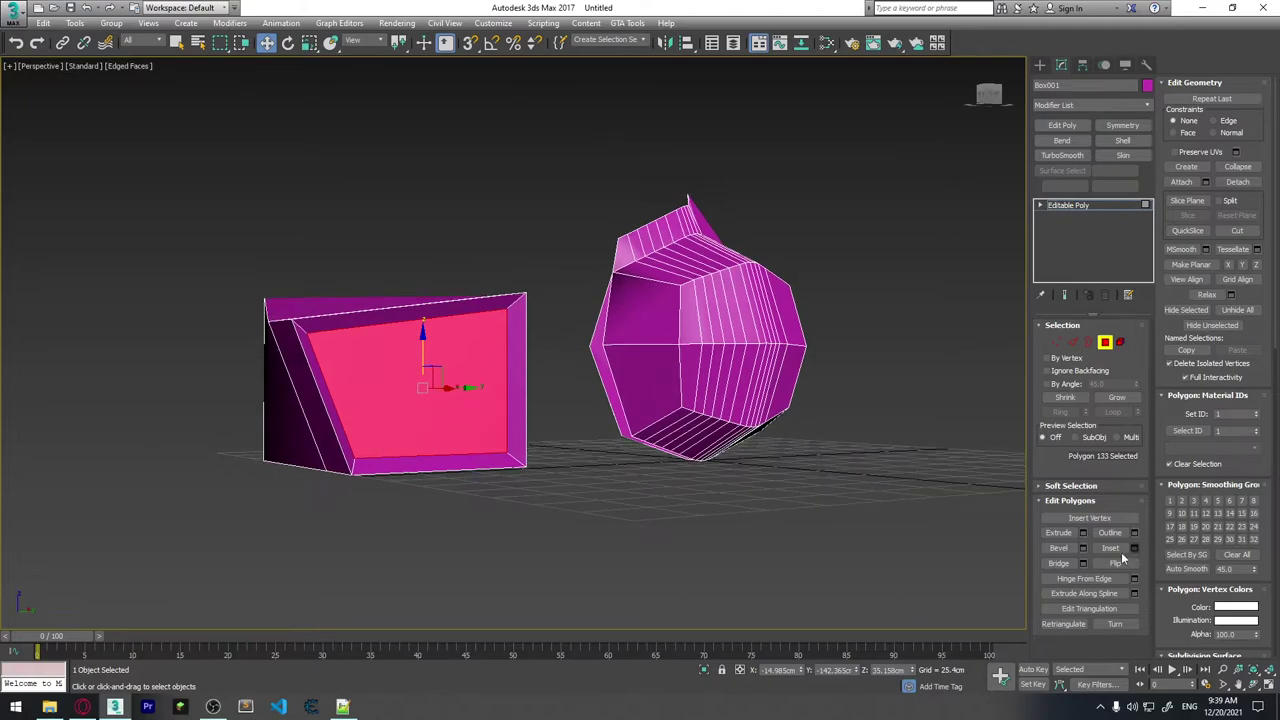
Inset the recessed front face and deselect it.
click(1083, 548)
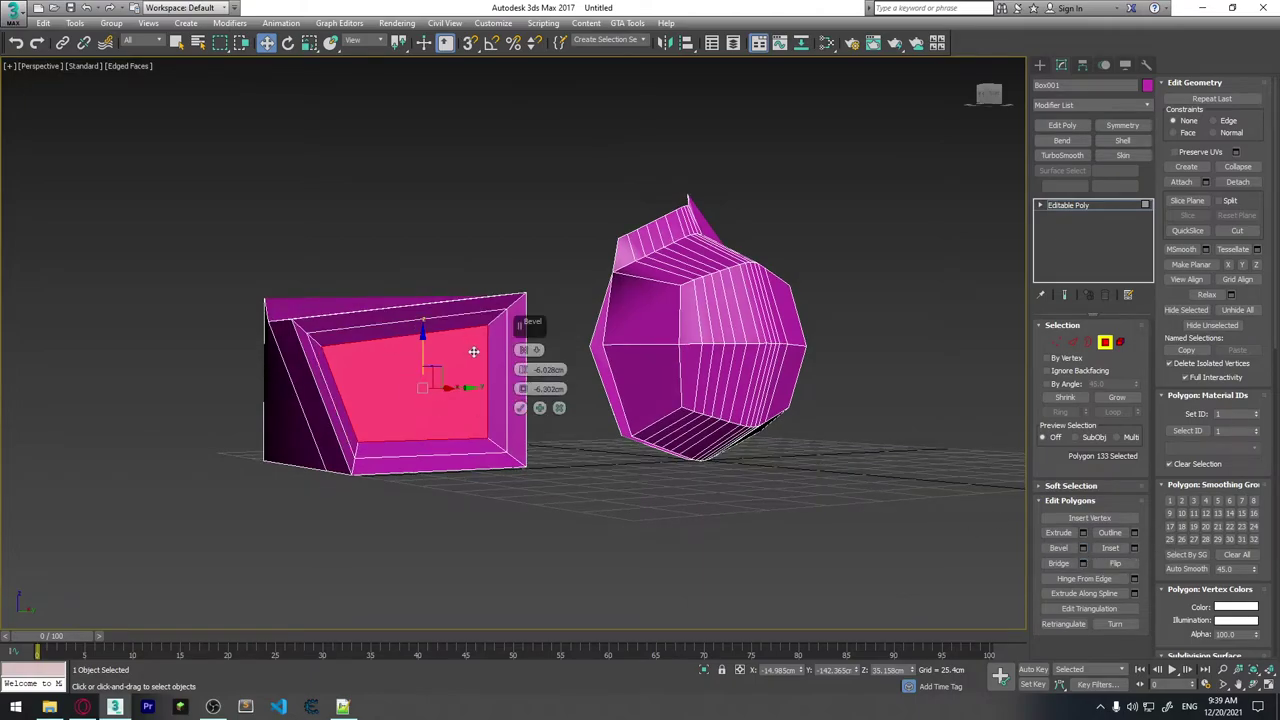
click(558, 408)
click(1134, 548)
alt+middle_drag(480, 370, 447, 347)
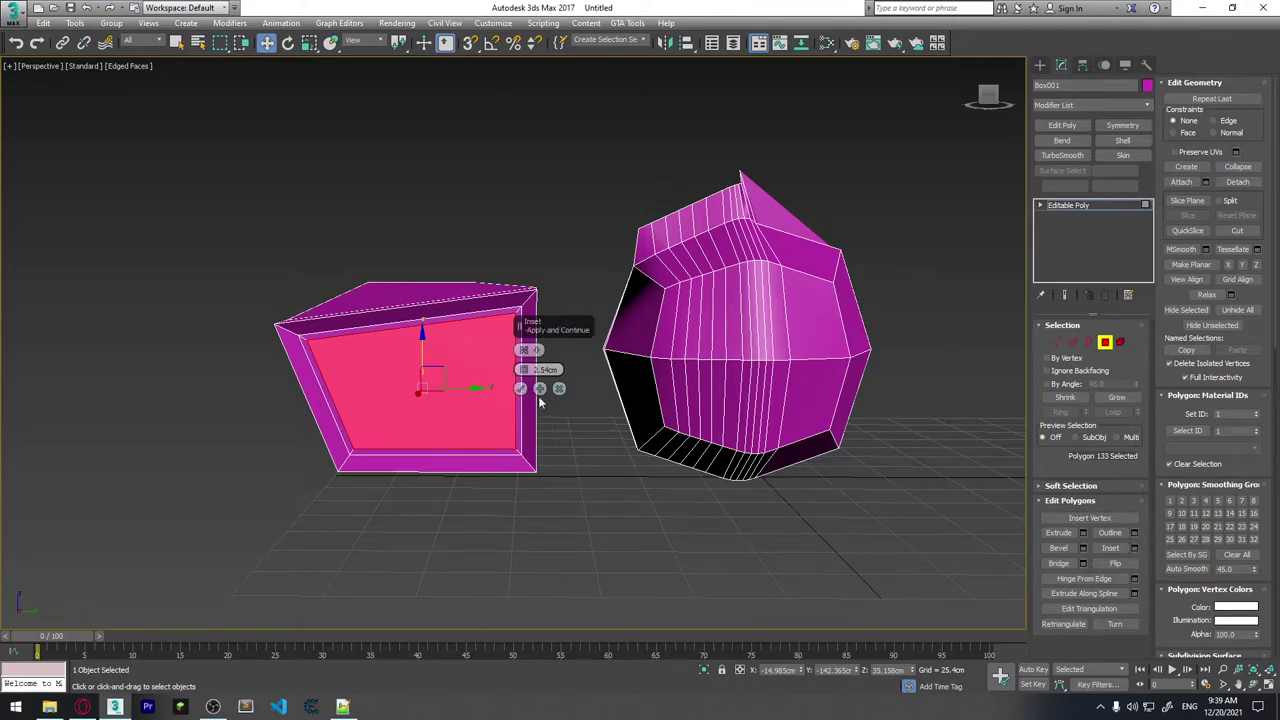
click(520, 390)
click(566, 462)
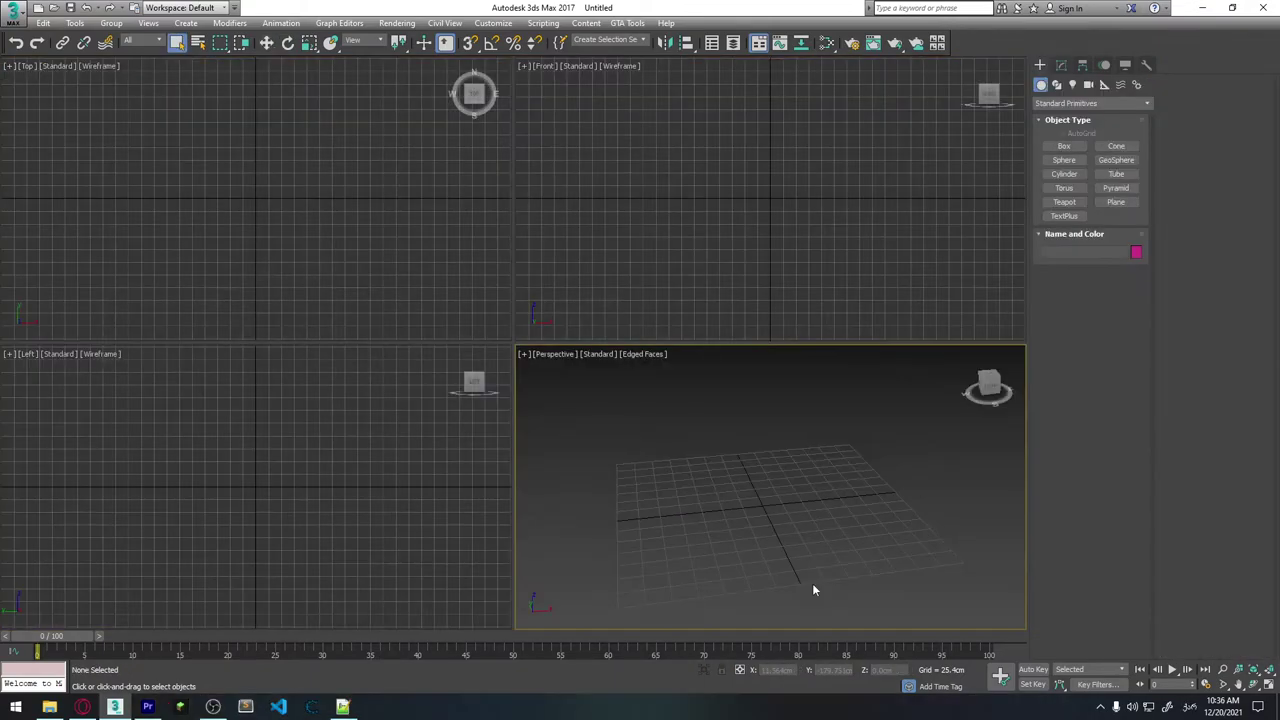
Create a tall box on the grid.
click(1064, 146)
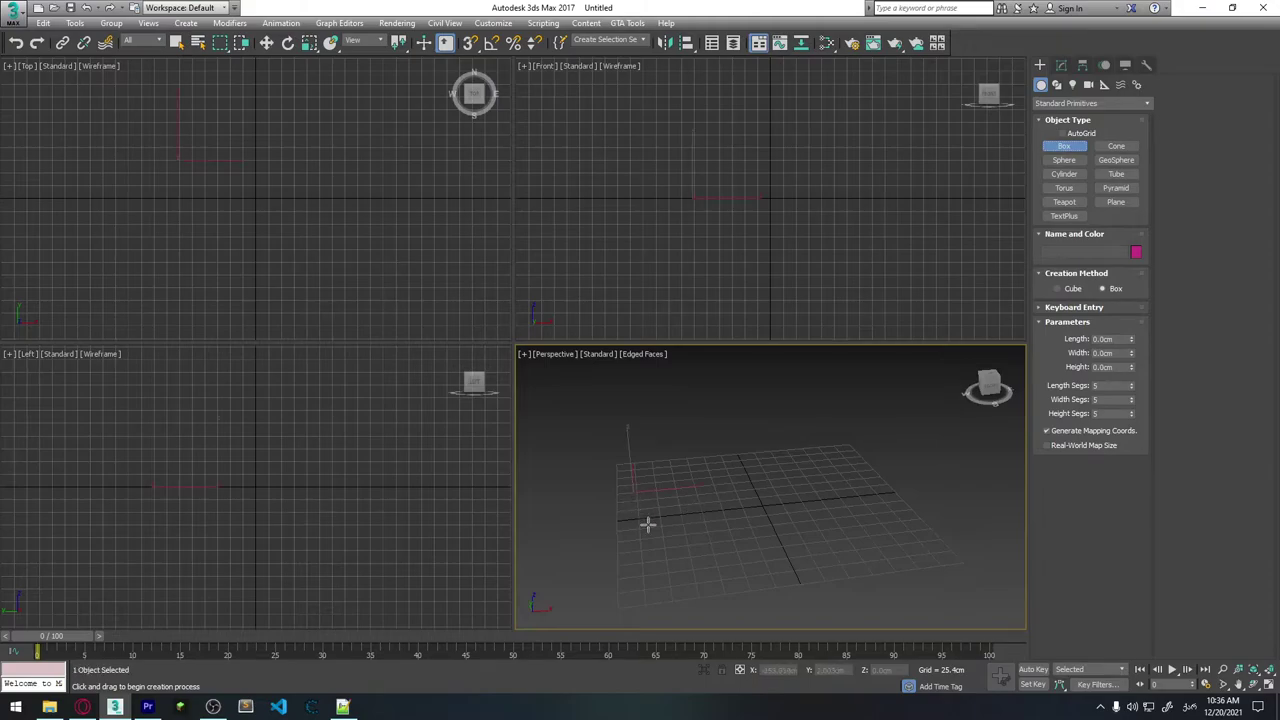
drag(635, 492, 692, 533)
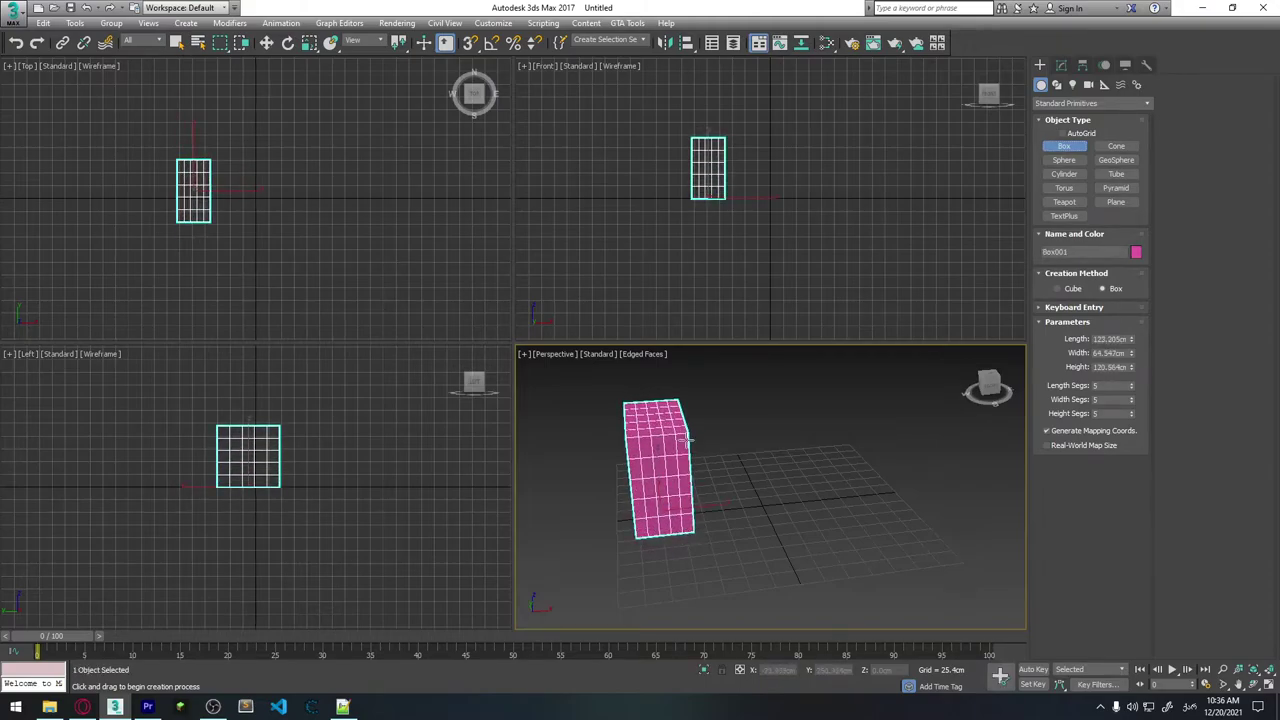
click(687, 440)
mouse_move(817, 525)
alt+middle_down()
mouse_move(727, 477)
mouse_move(786, 517)
mouse_move(706, 490)
alt+middle_up()
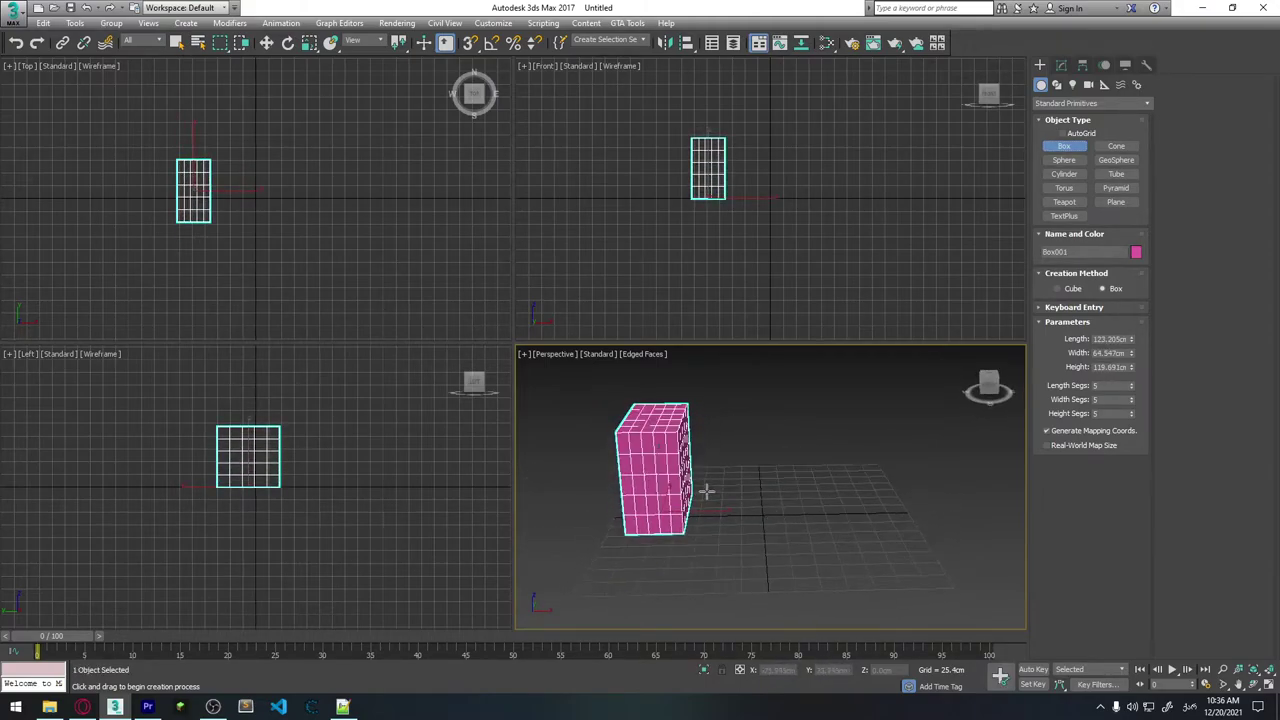
Shift-move a copy of the box off to its right.
key(w)
shift+drag(704, 511, 876, 547)
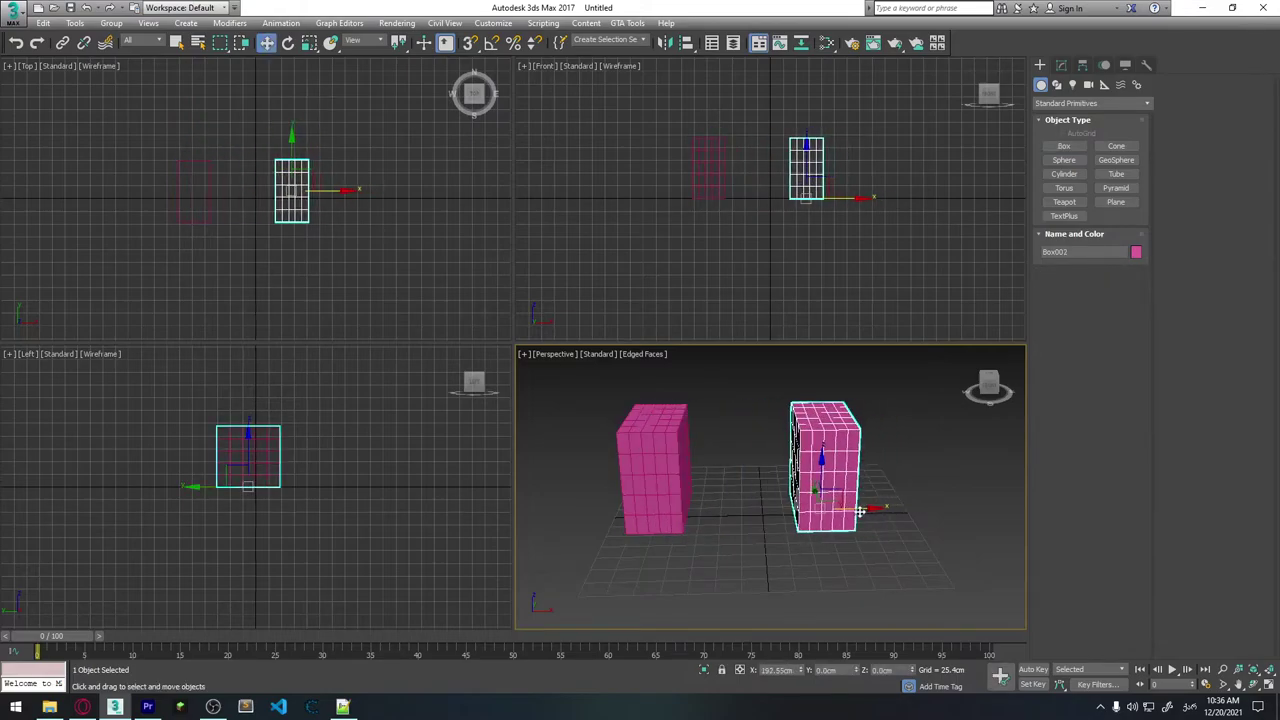
key(Return)
click(876, 547)
mouse_move(876, 547)
alt+middle_down()
mouse_move(883, 507)
mouse_move(850, 487)
alt+middle_up()
Convert both boxes to Editable Poly.
click(850, 487)
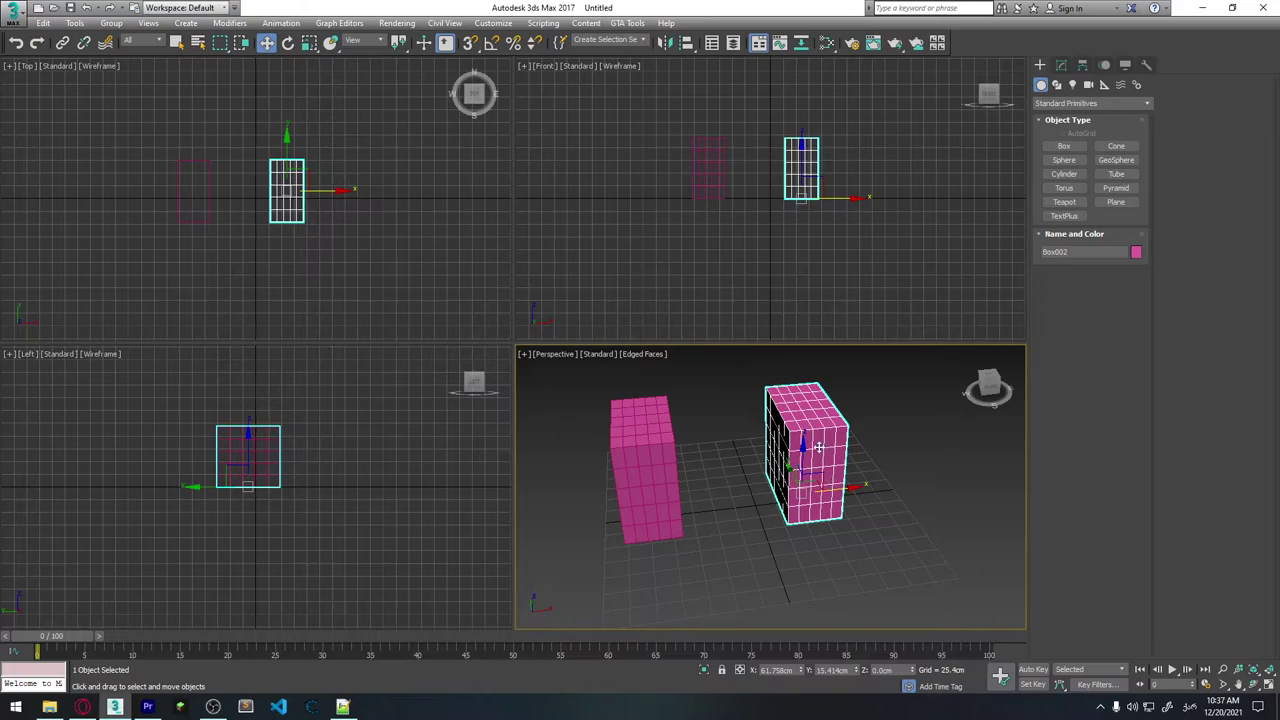
right_click(812, 436)
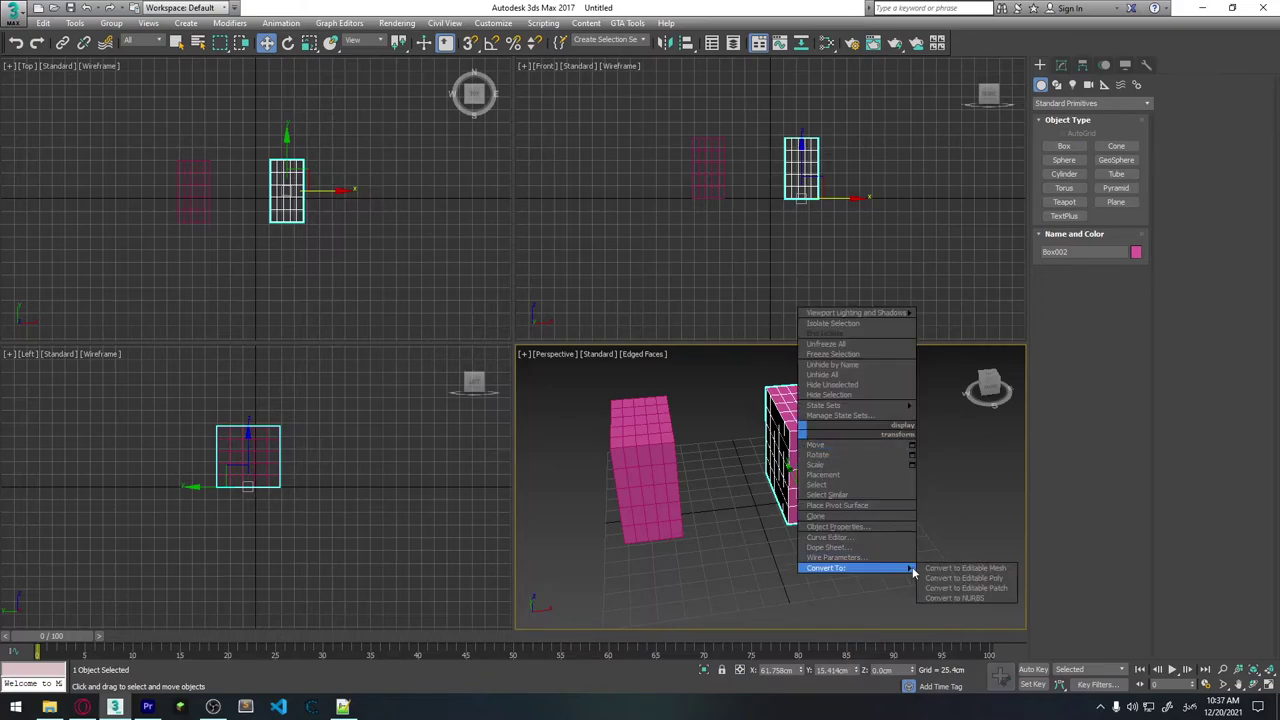
click(950, 576)
click(675, 465)
right_click(652, 450)
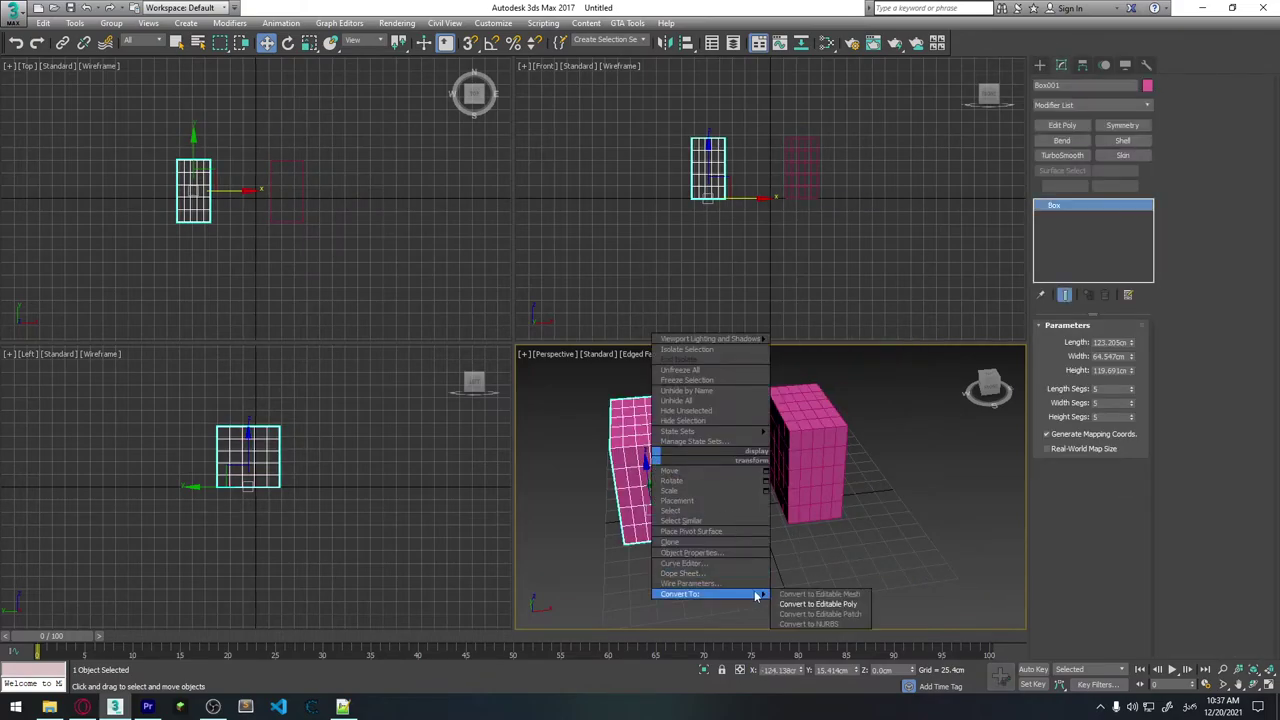
click(819, 596)
mouse_move(789, 517)
alt+middle_down()
mouse_move(749, 480)
mouse_move(823, 486)
mouse_move(776, 506)
alt+middle_up()
click(862, 547)
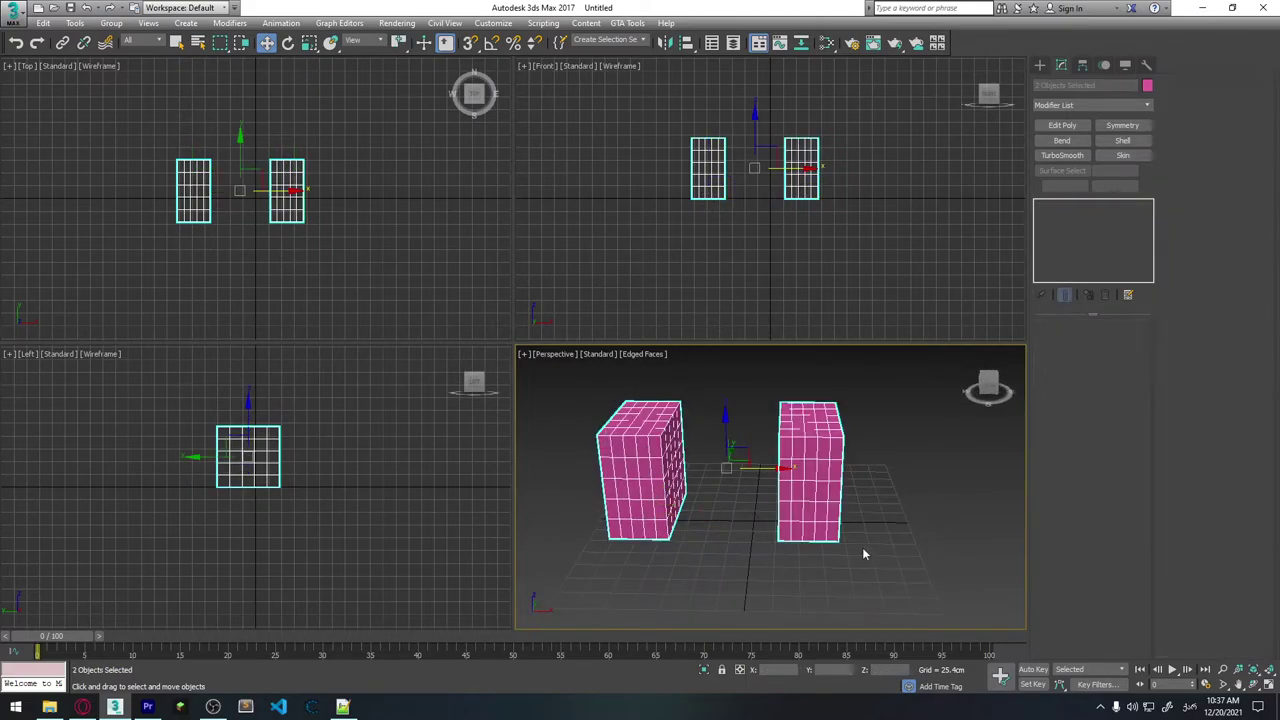
Attach the left box to the right box.
click(804, 460)
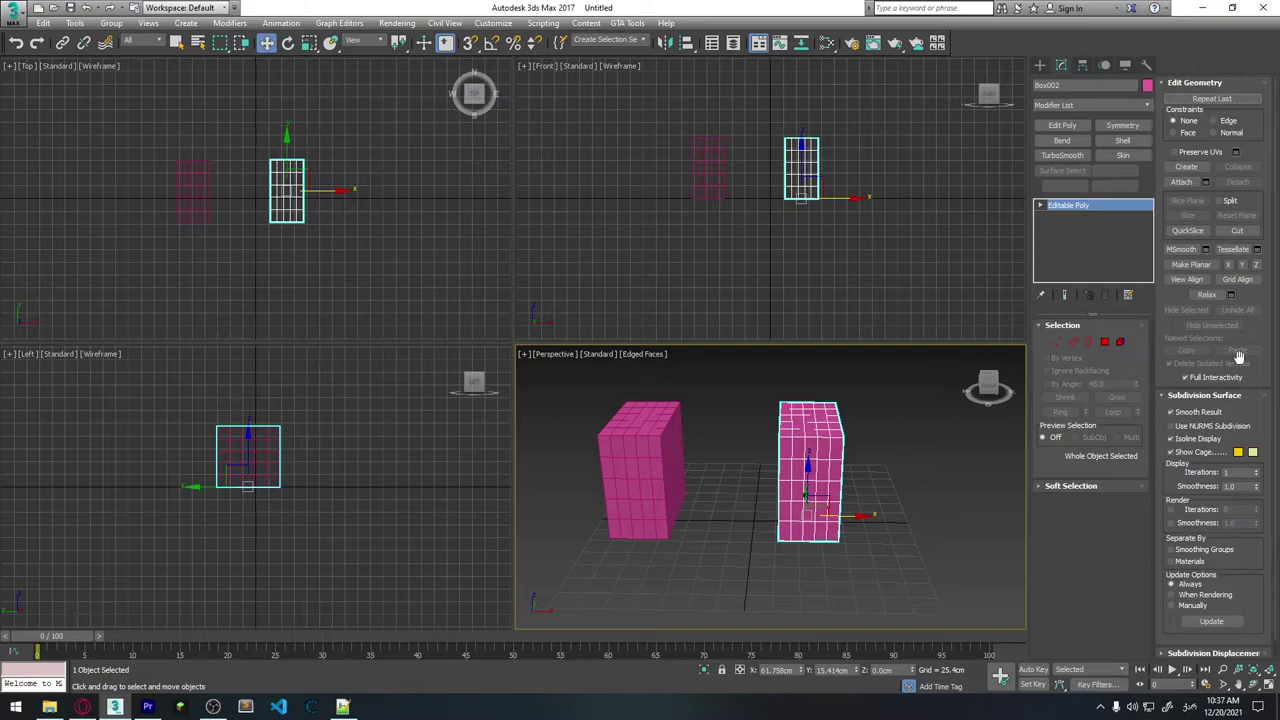
click(1181, 181)
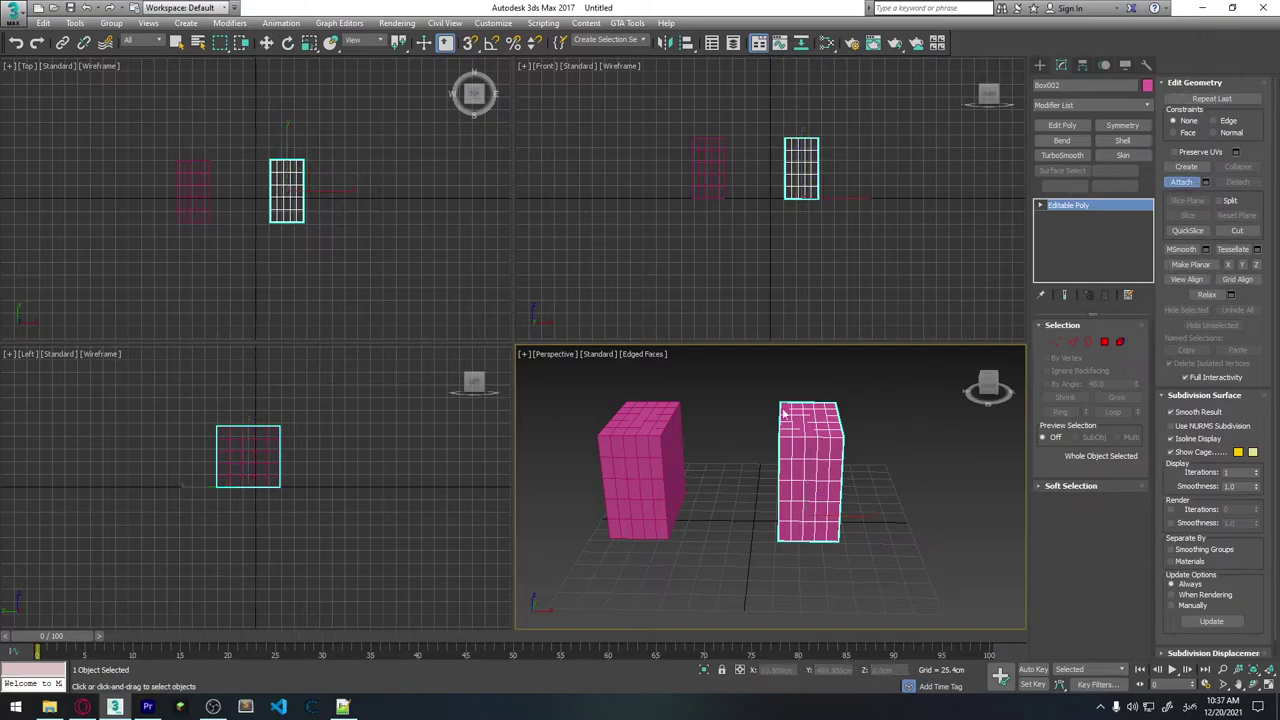
click(622, 446)
mouse_move(810, 457)
alt+middle_down()
mouse_move(888, 469)
mouse_move(814, 480)
alt+middle_up()
In Polygon mode, move the right box farther right and select a block of its polygons.
click(1104, 343)
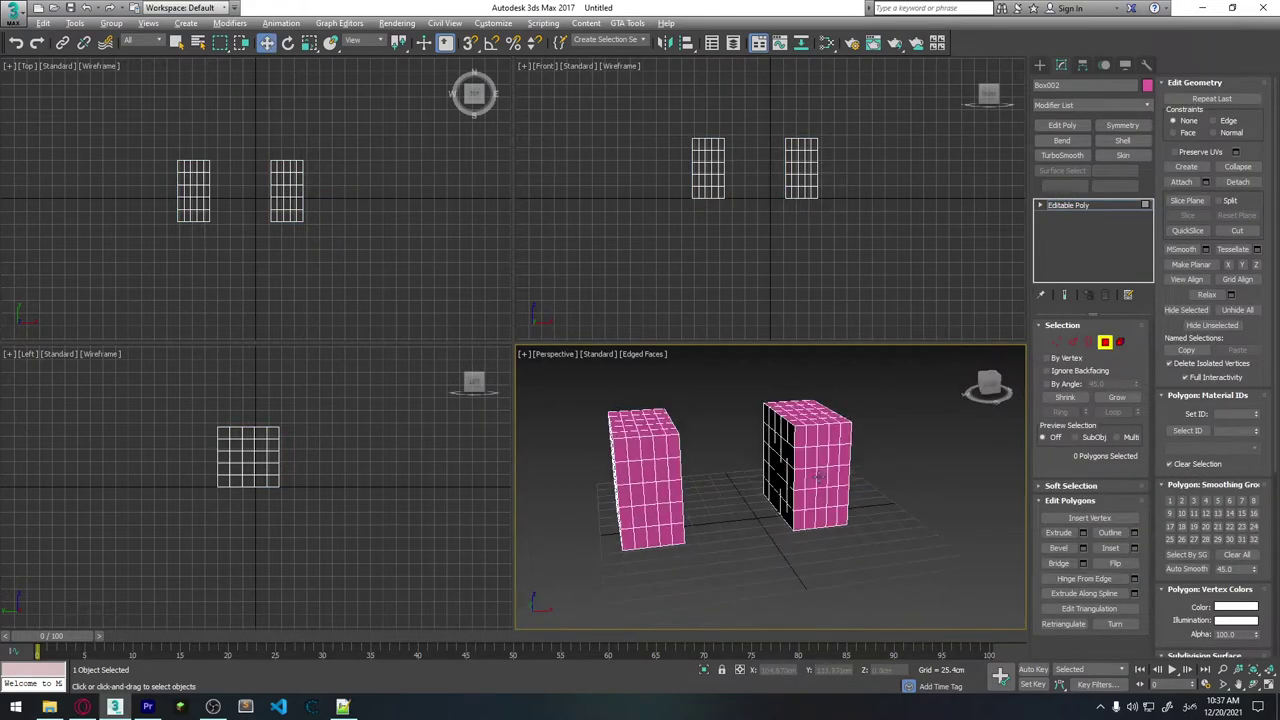
alt+middle_drag(880, 480, 851, 478)
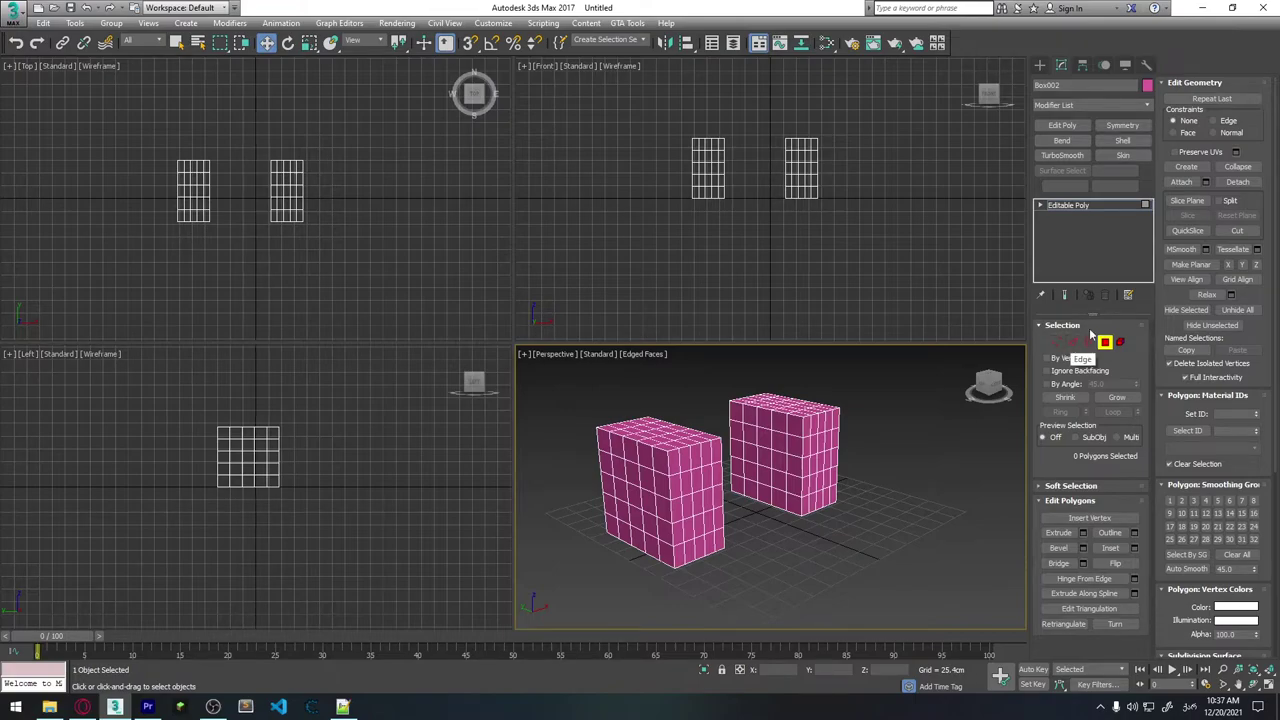
mouse_move(815, 501)
alt+middle_down()
mouse_move(713, 481)
mouse_move(740, 509)
alt+middle_up()
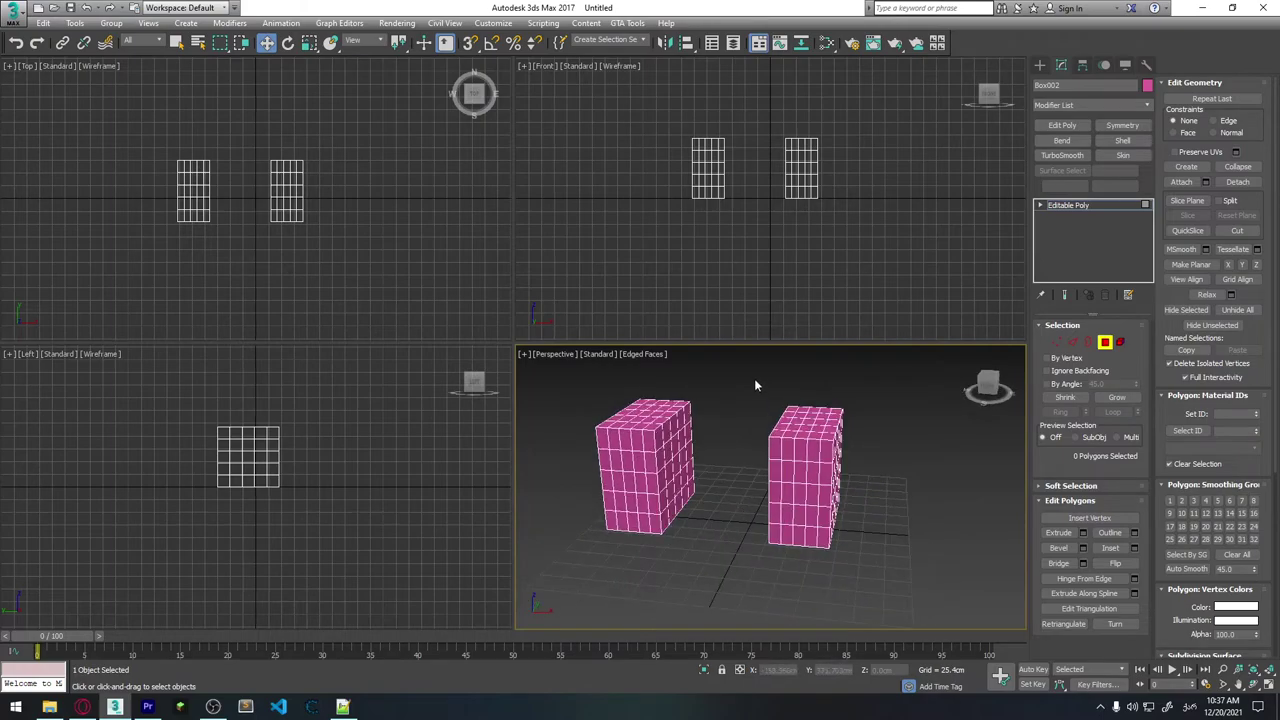
click(838, 510)
drag(851, 477, 900, 490)
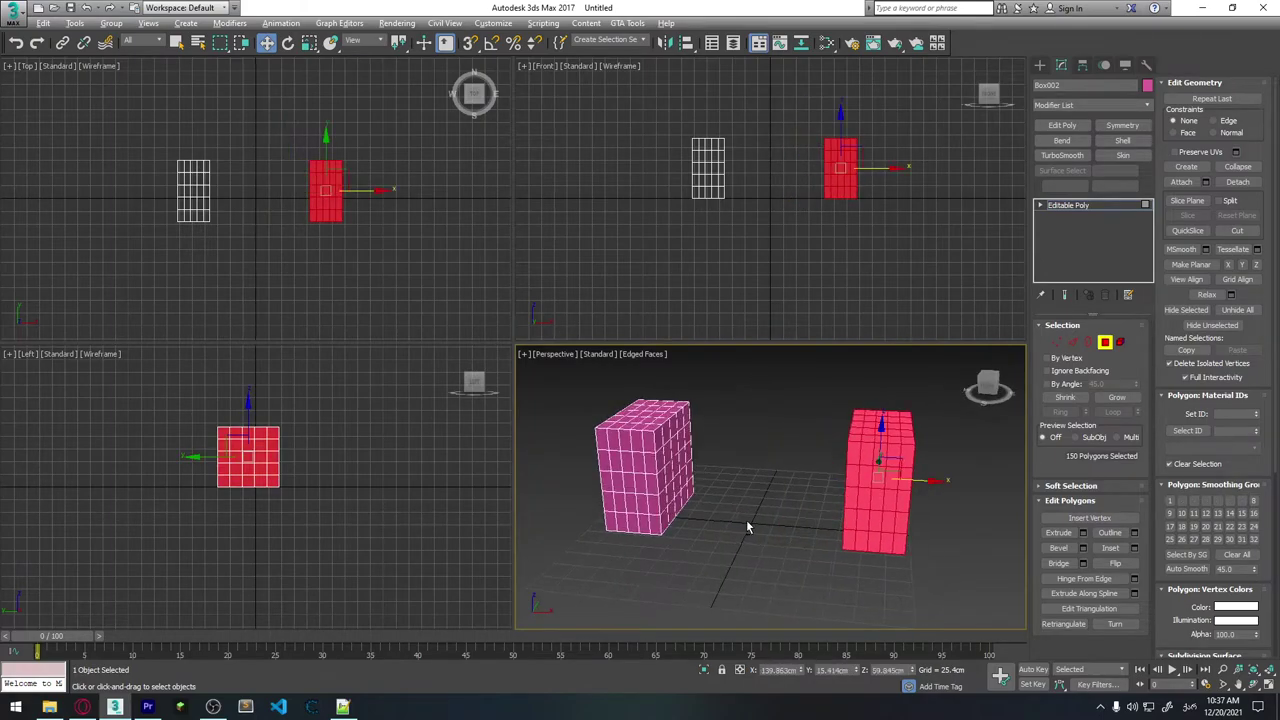
mouse_move(747, 527)
alt+middle_down()
mouse_move(817, 508)
mouse_move(797, 474)
mouse_move(846, 457)
alt+middle_up()
click(842, 456)
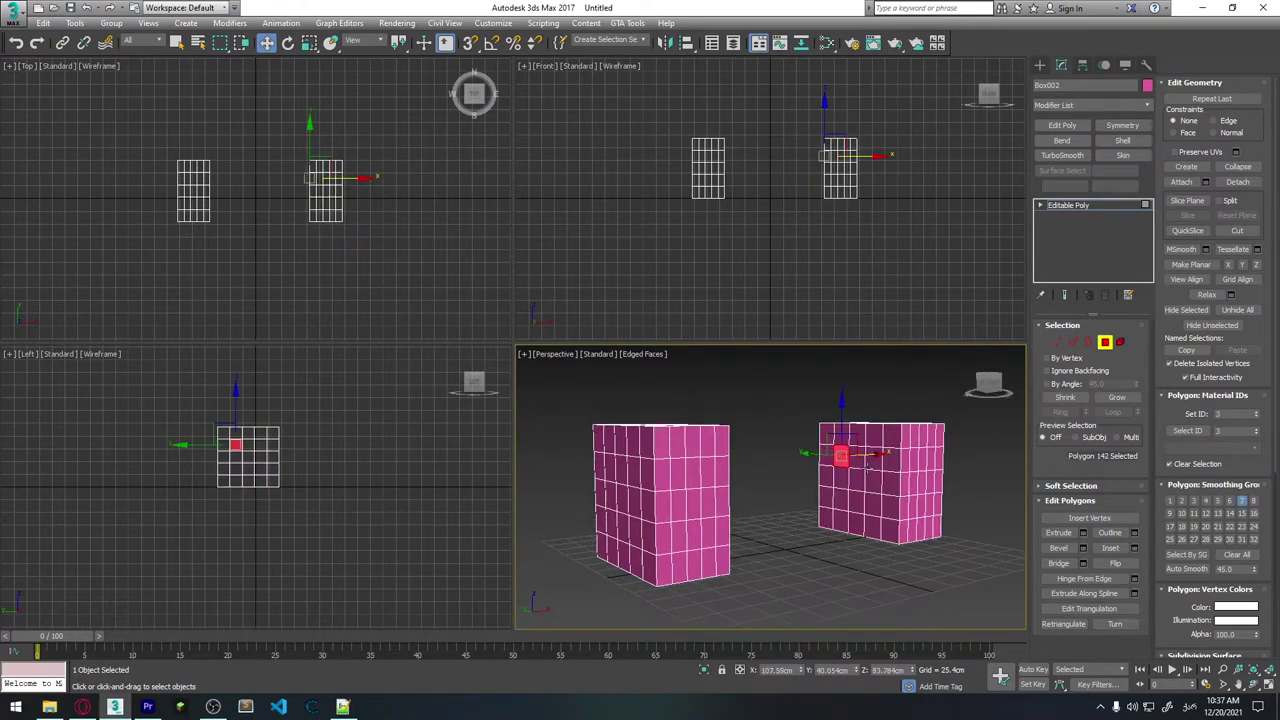
ctrl+click(868, 466)
ctrl+click(870, 482)
ctrl+click(852, 482)
ctrl+click(849, 493)
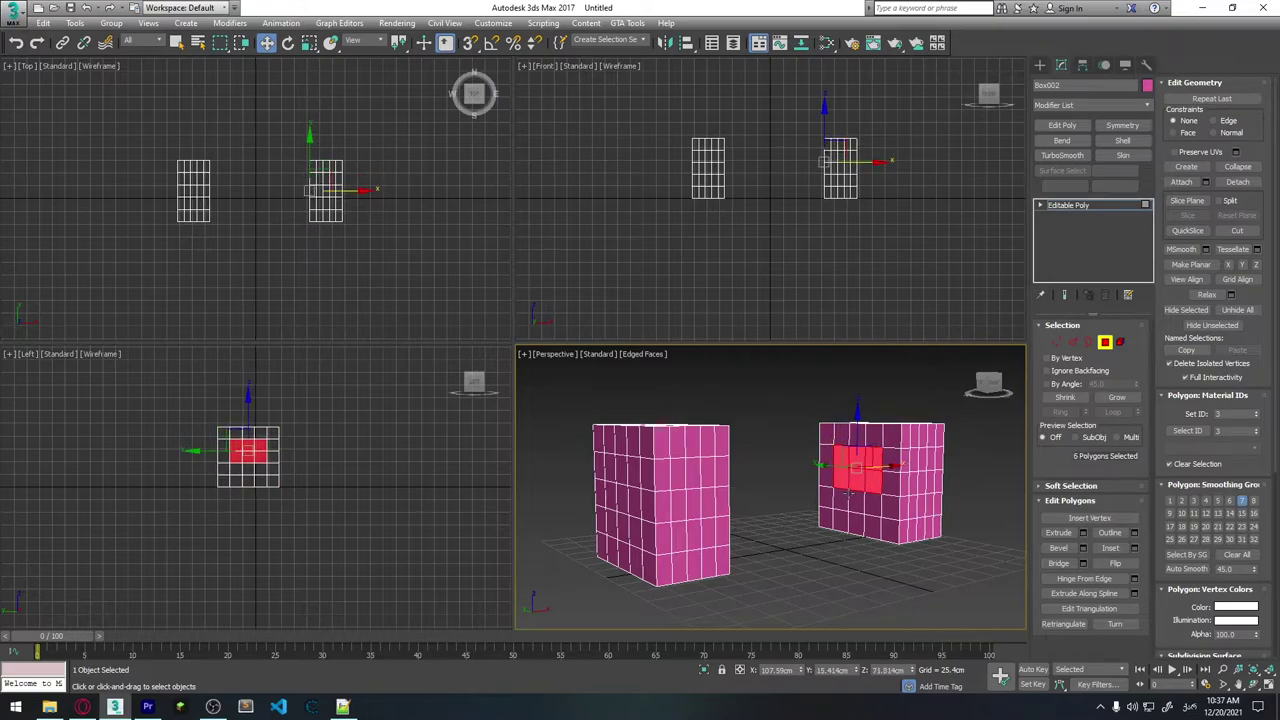
ctrl+click(857, 502)
Select one polygon on each box's facing side.
click(975, 533)
click(850, 435)
mouse_move(975, 533)
alt+middle_down()
mouse_move(850, 440)
mouse_move(740, 455)
mouse_move(800, 470)
alt+middle_up()
ctrl+click(735, 458)
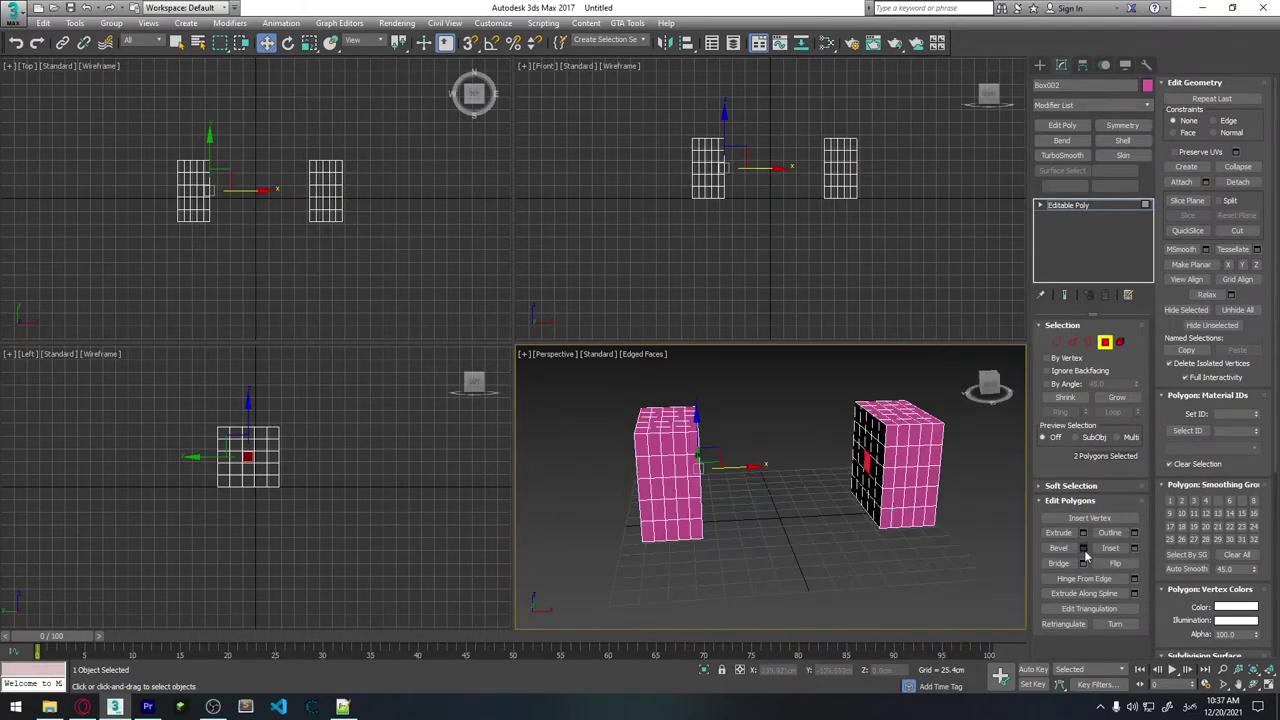
Bridge the two facing polygons with Segments set to 19.
click(1134, 563)
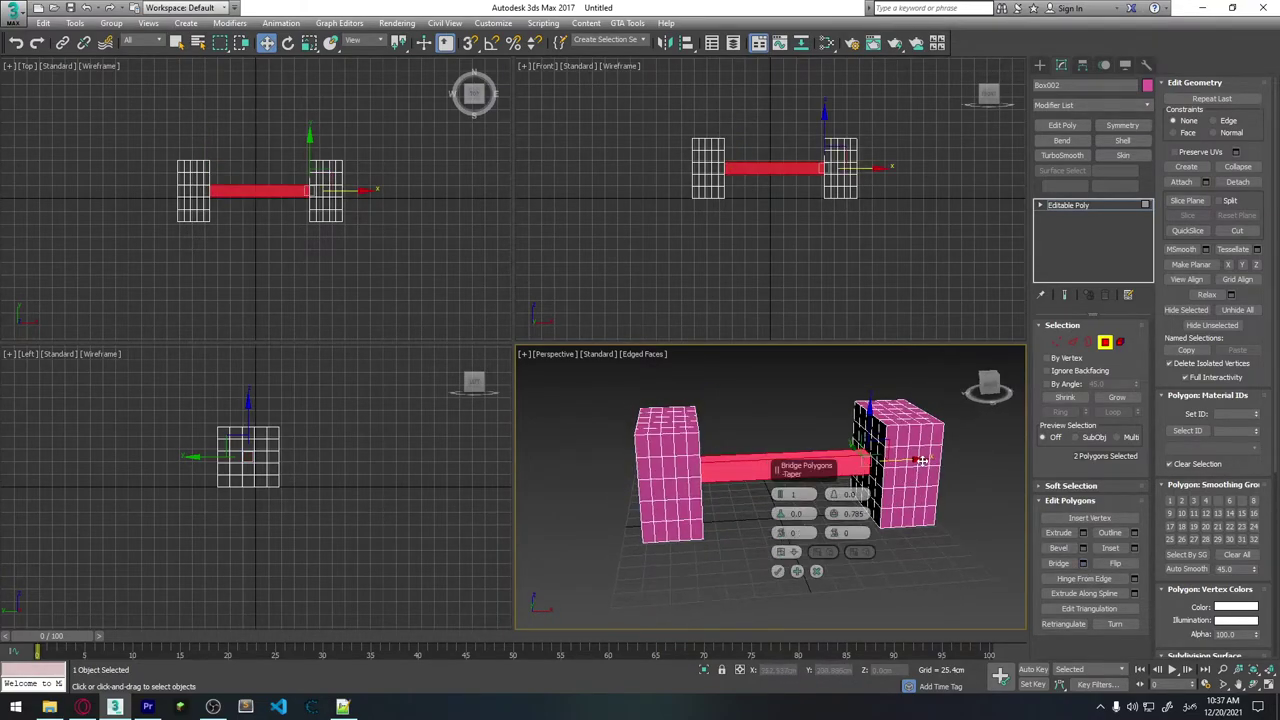
mouse_move(949, 449)
alt+middle_down()
mouse_move(909, 434)
mouse_move(925, 430)
alt+middle_up()
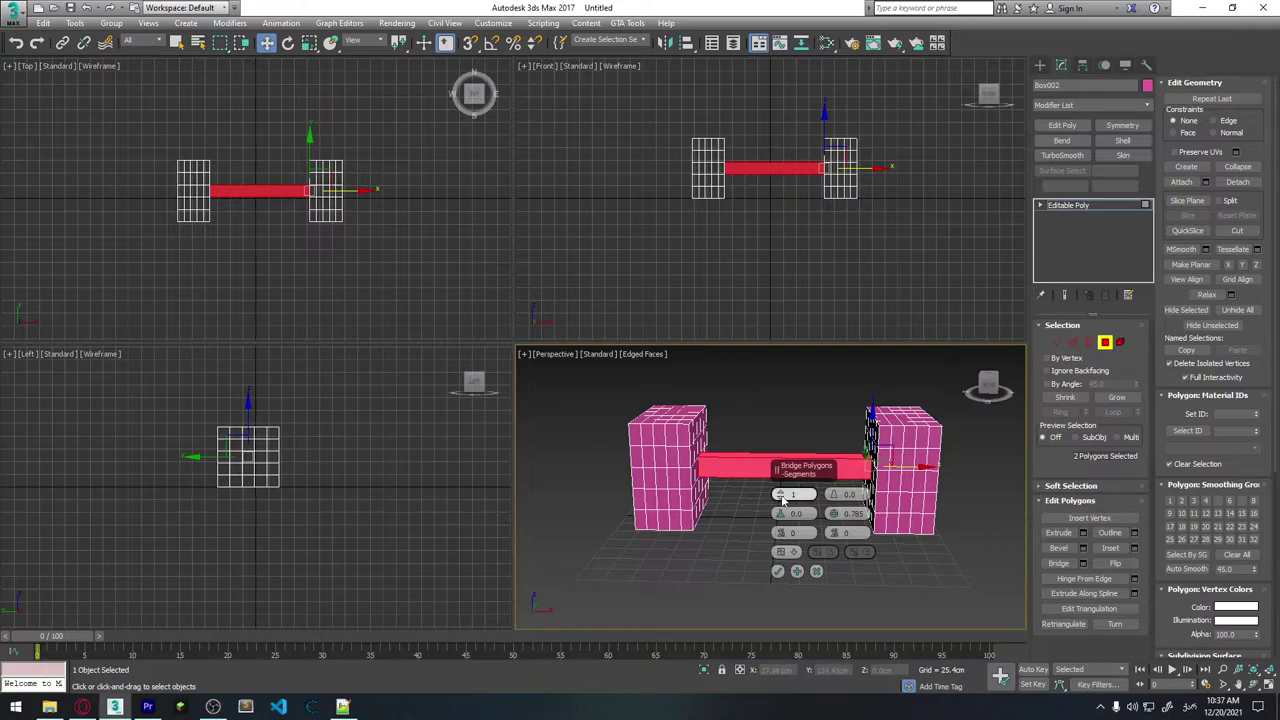
drag(782, 494, 790, 503)
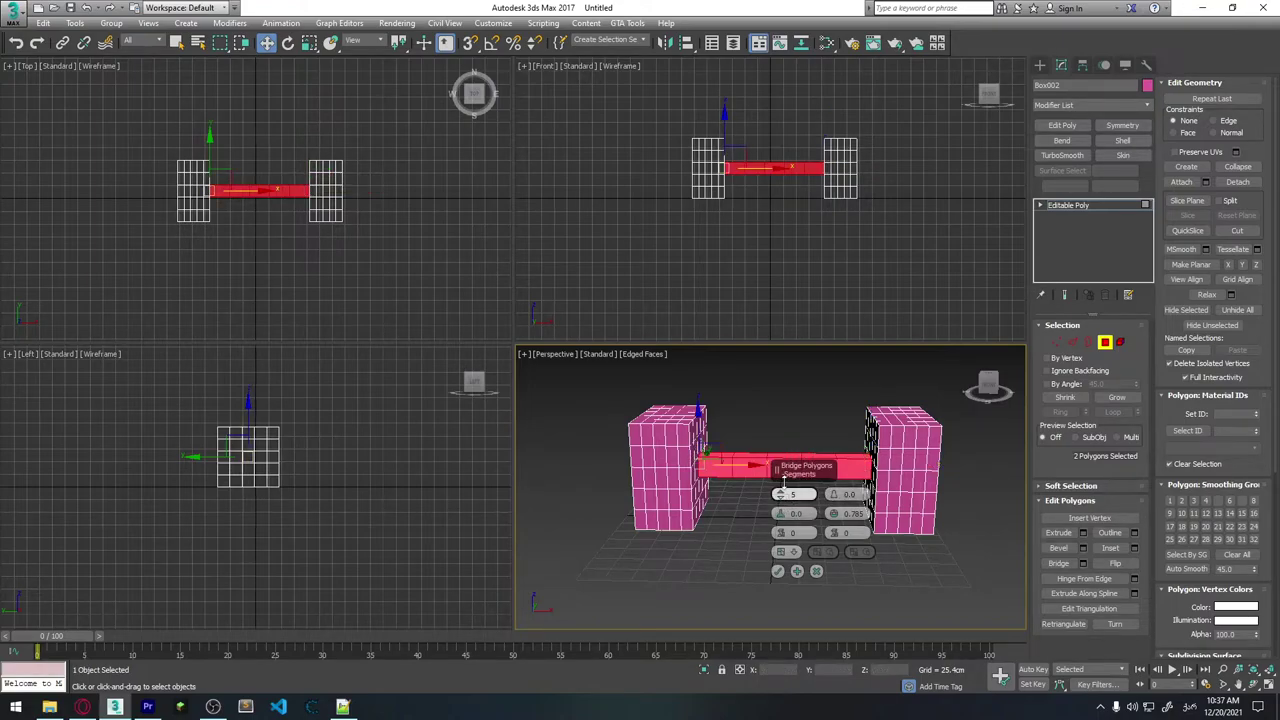
click(780, 491)
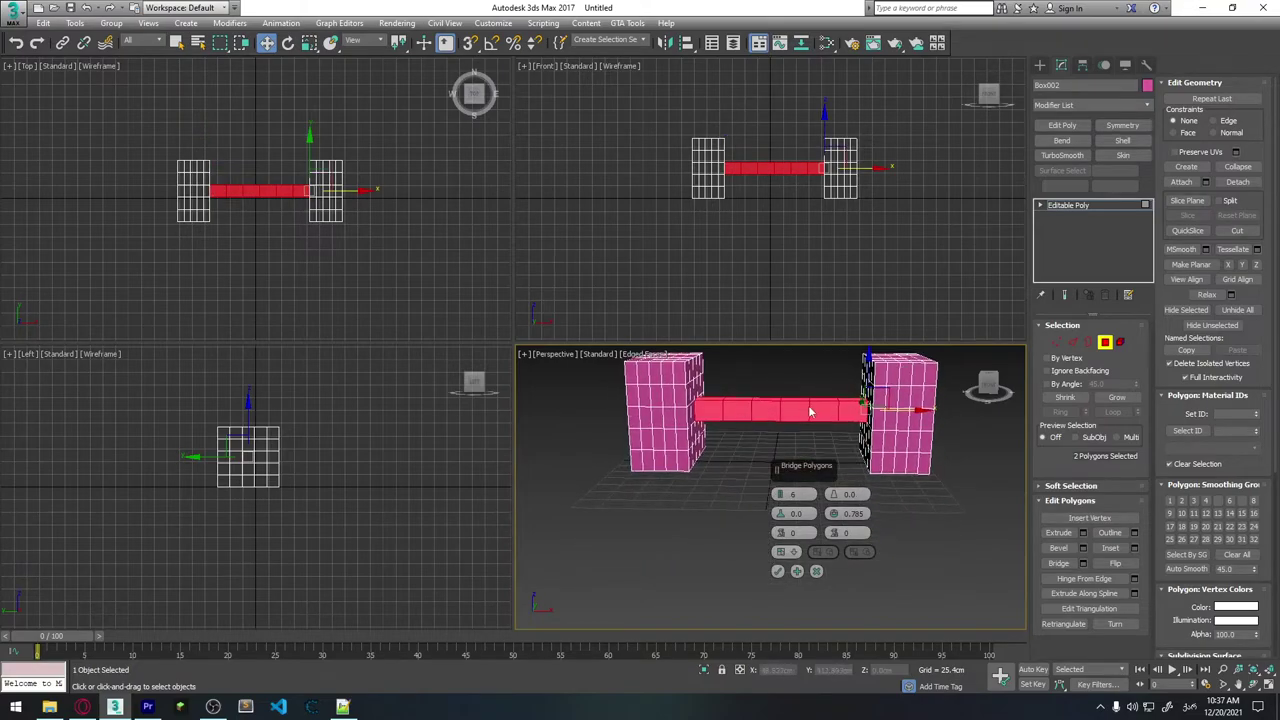
Try taper, bias and twist on the bridge, then set smoothing and twist back to 0.
scroll(812, 420, up, 3)
key(alt+w)
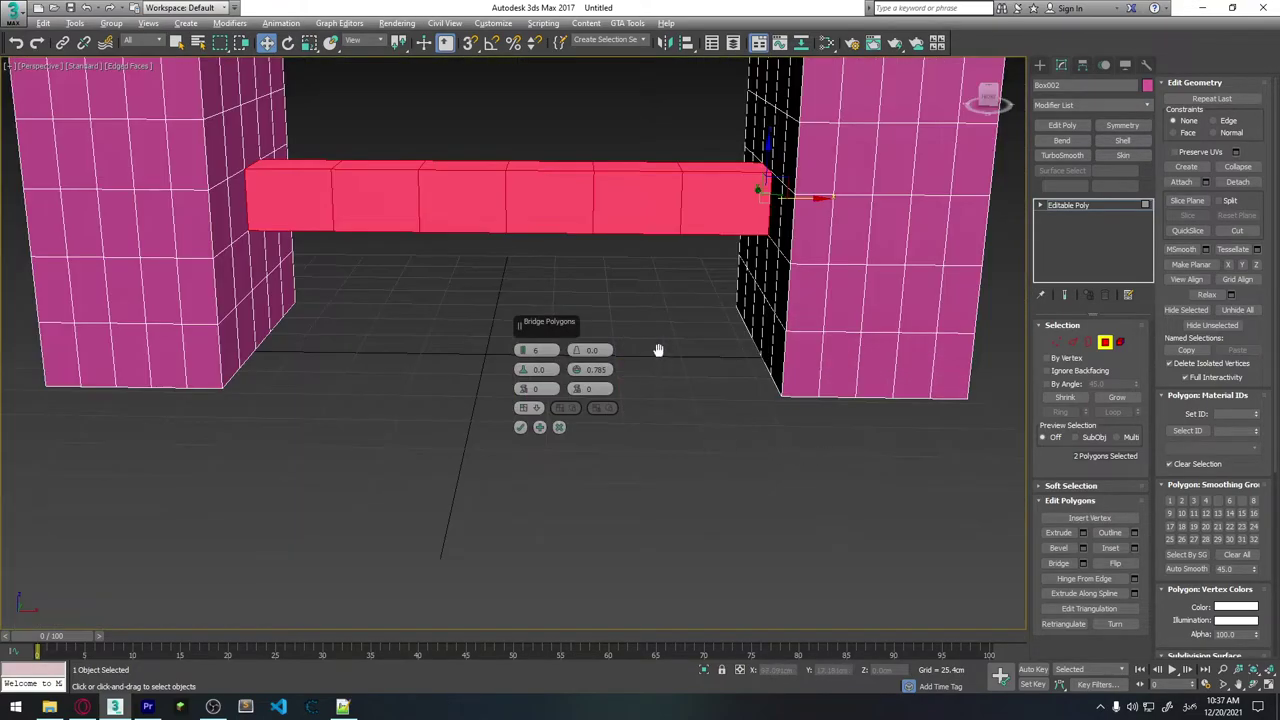
middle_drag(658, 350, 705, 405)
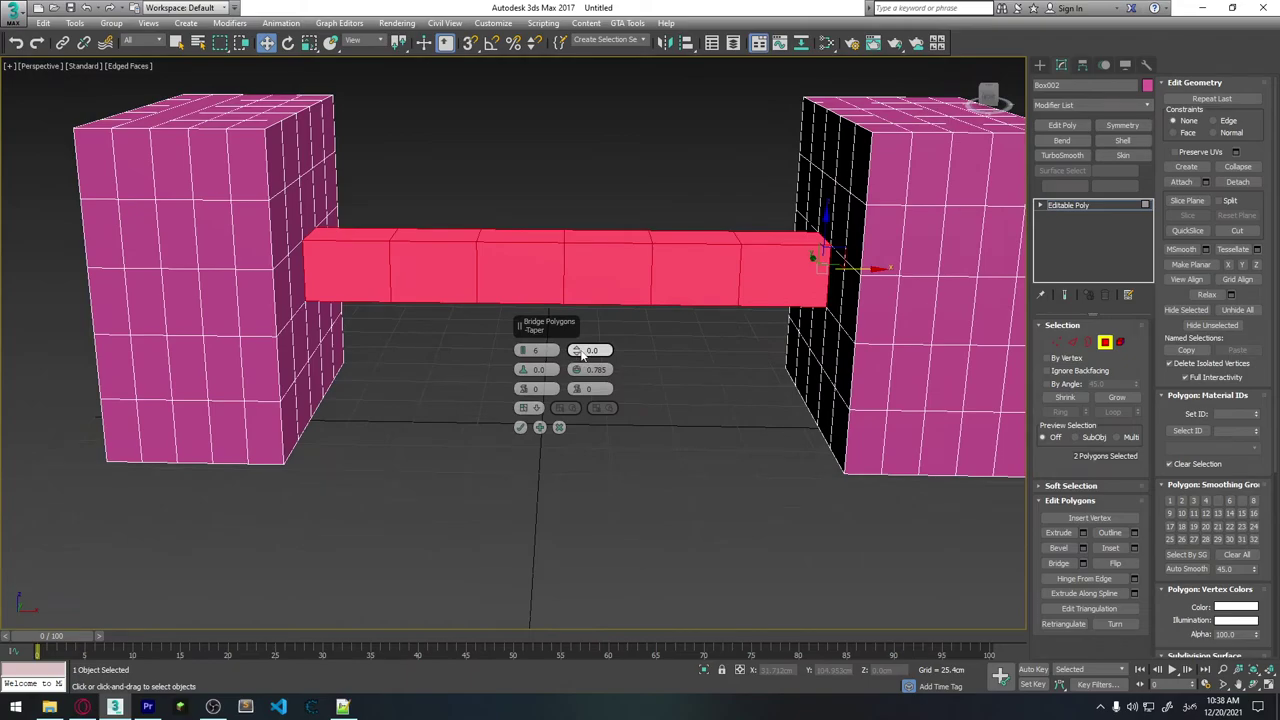
drag(580, 352, 577, 345)
right_click(576, 370)
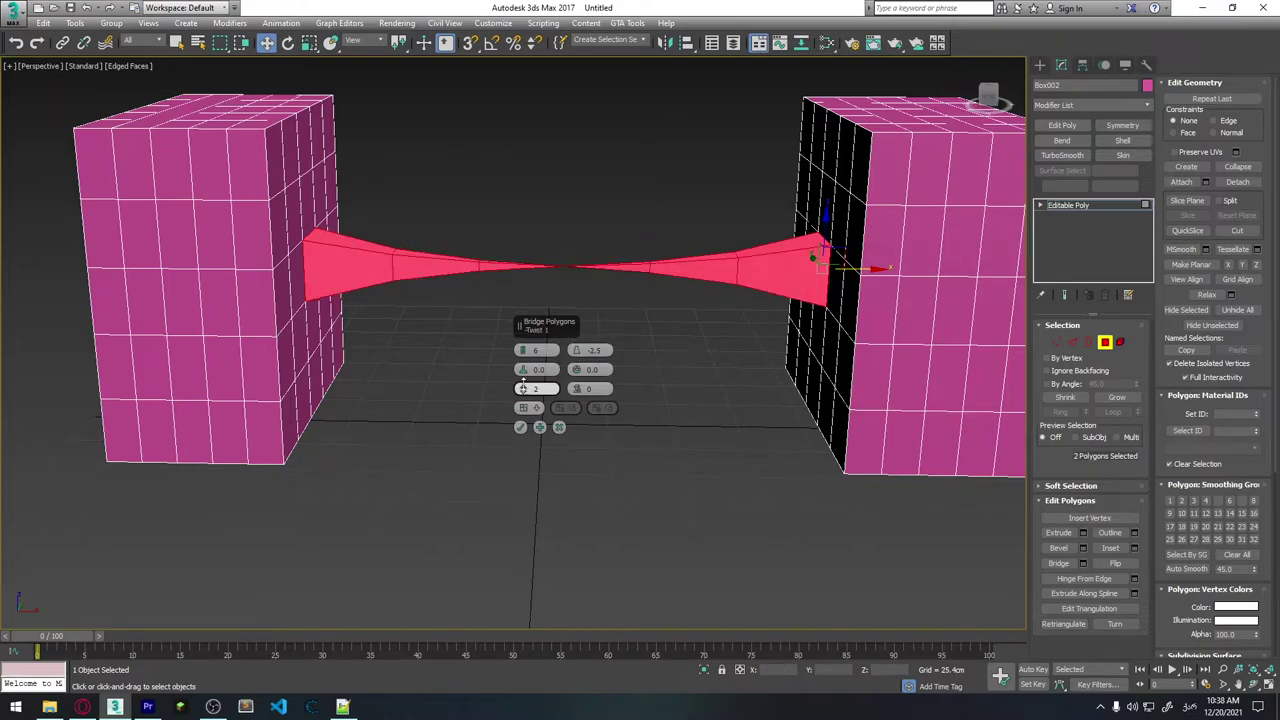
drag(522, 388, 522, 390)
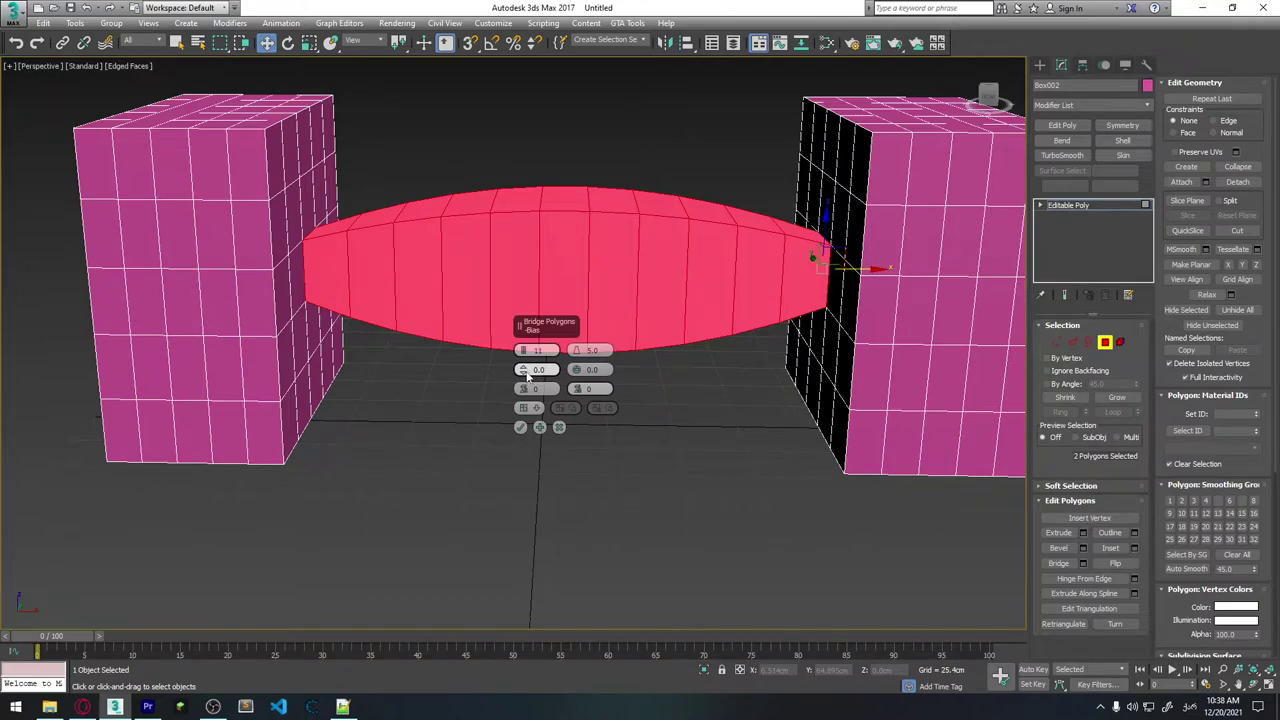
mouse_move(529, 374)
mouse_down()
mouse_move(545, 496)
mouse_move(545, 568)
mouse_move(537, 449)
mouse_move(529, 593)
mouse_up()
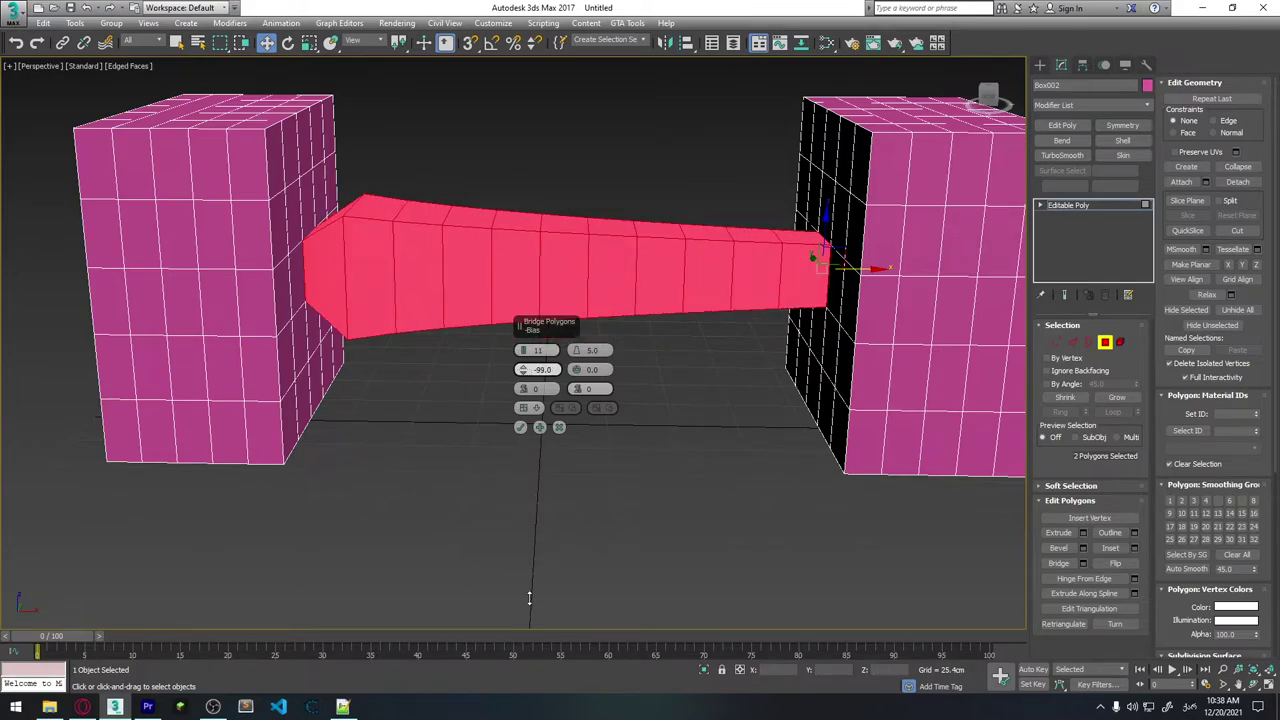
drag(529, 598, 551, 311)
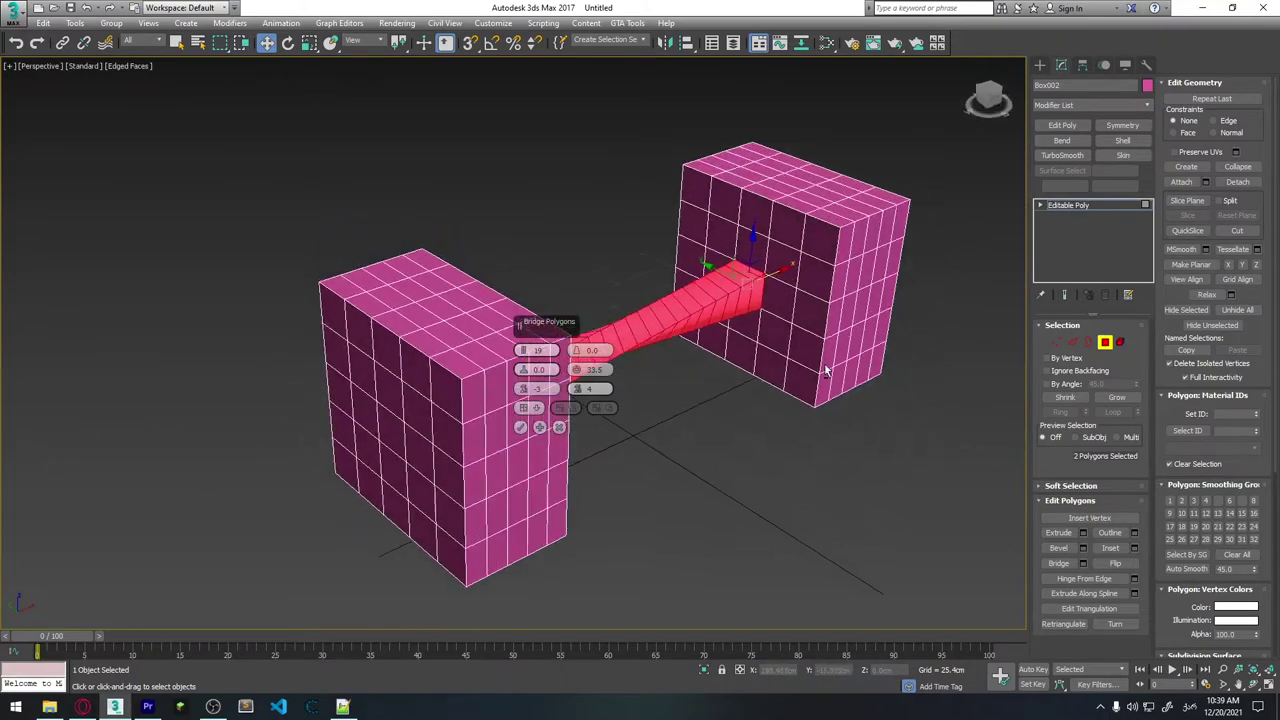
text(0)
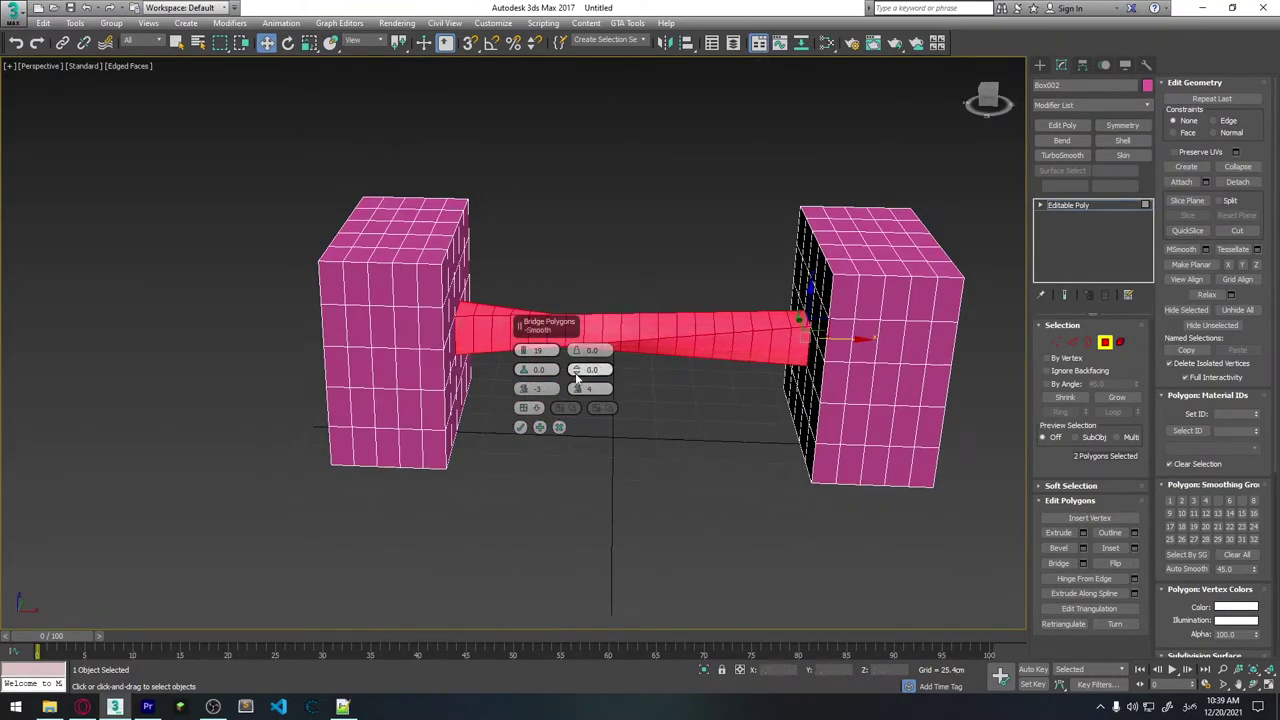
key(Tab)
text(0.0)
key(Return)
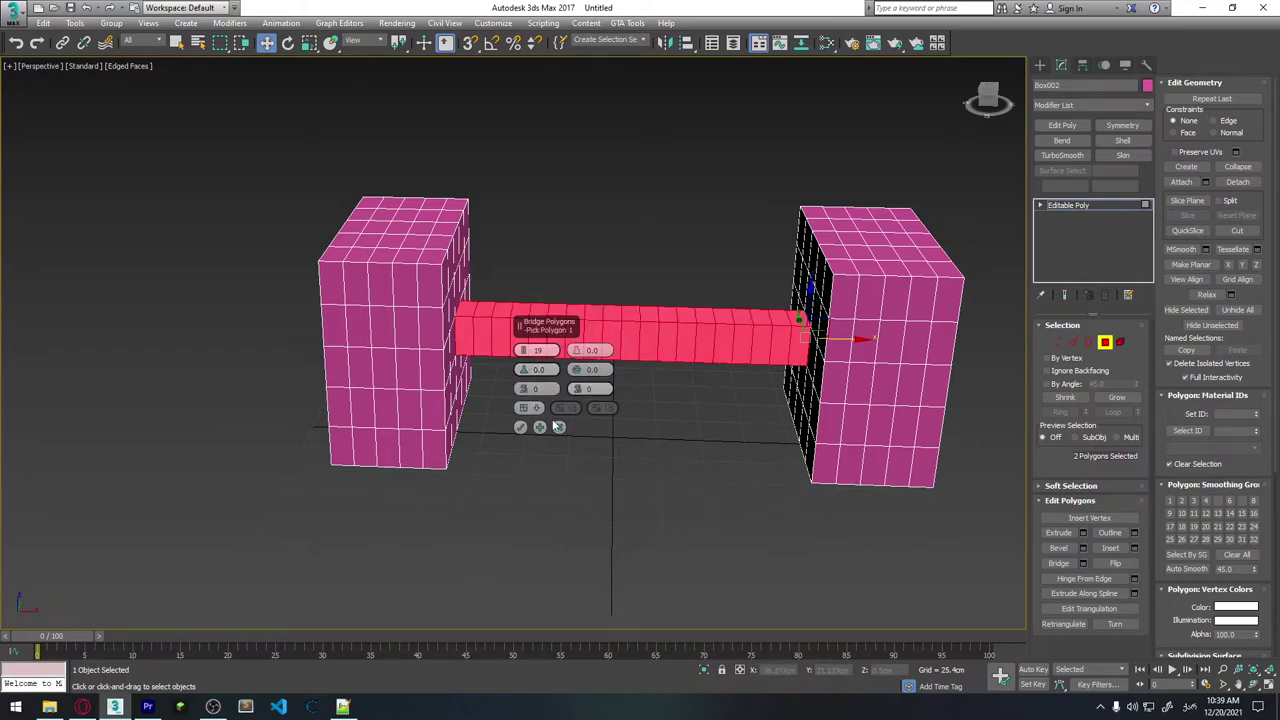
Set the bridge taper to -1 and apply it.
drag(582, 352, 580, 358)
click(521, 427)
alt+middle_drag(643, 428, 844, 338)
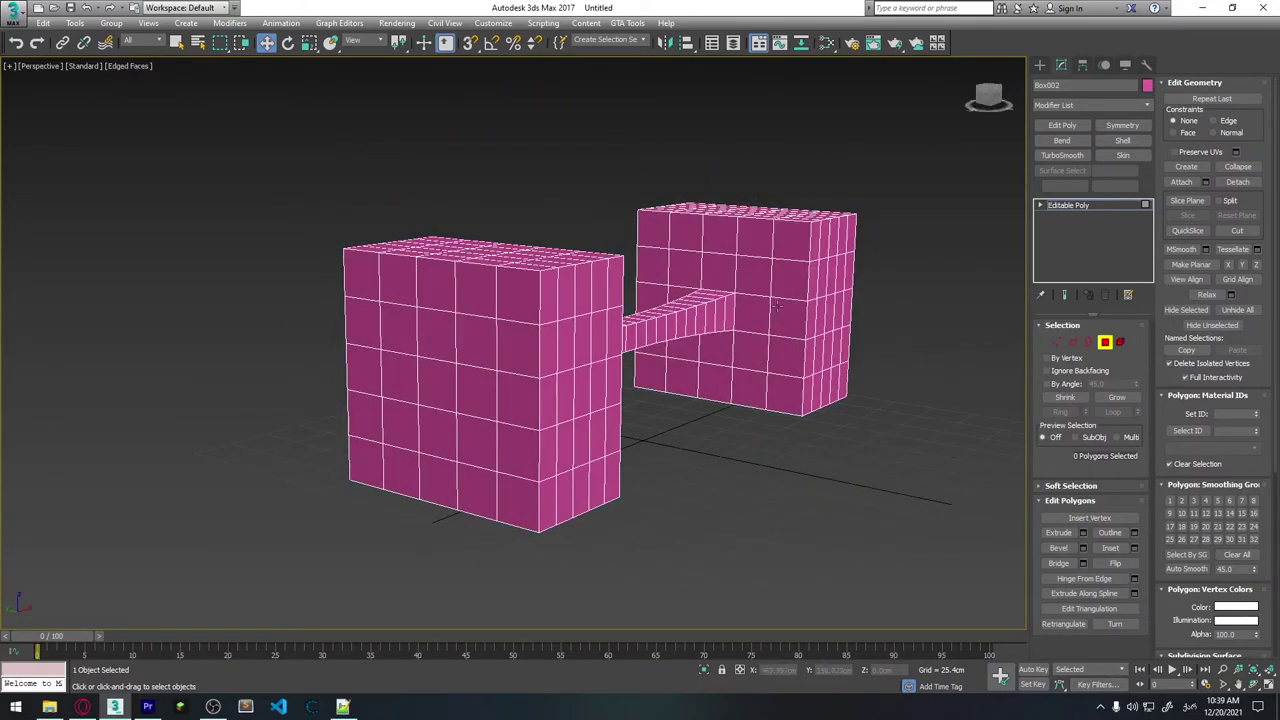
Select four more pairs of facing polygons on the boxes' inner sides.
click(783, 243)
alt+middle_drag(785, 243, 790, 239)
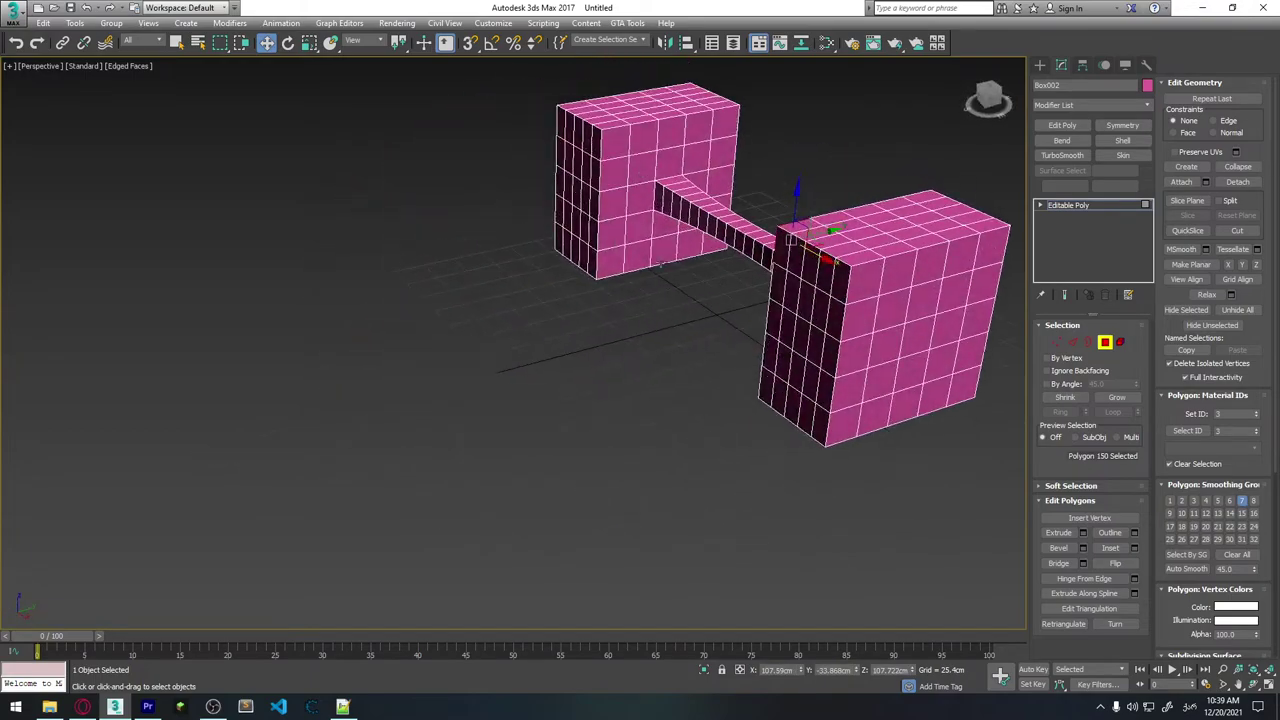
ctrl+click(612, 142)
alt+middle_drag(612, 142, 929, 226)
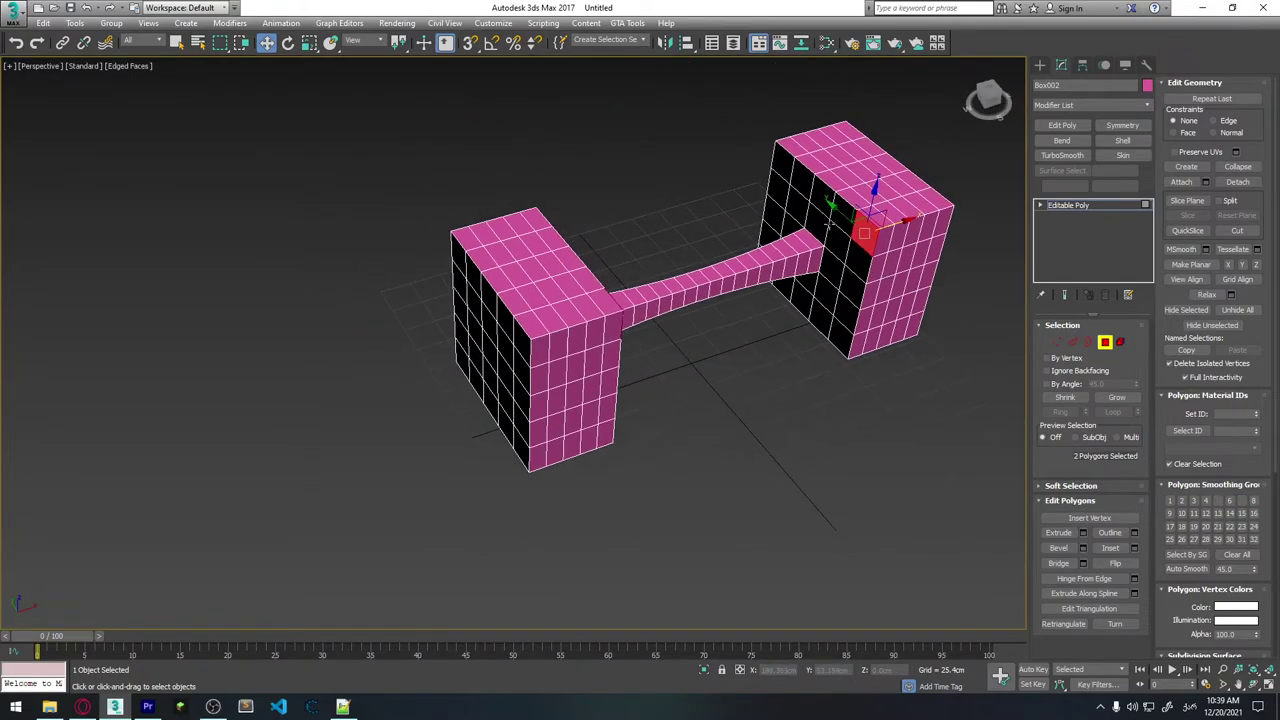
ctrl+click(782, 168)
alt+middle_drag(782, 168, 664, 145)
ctrl+click(664, 145)
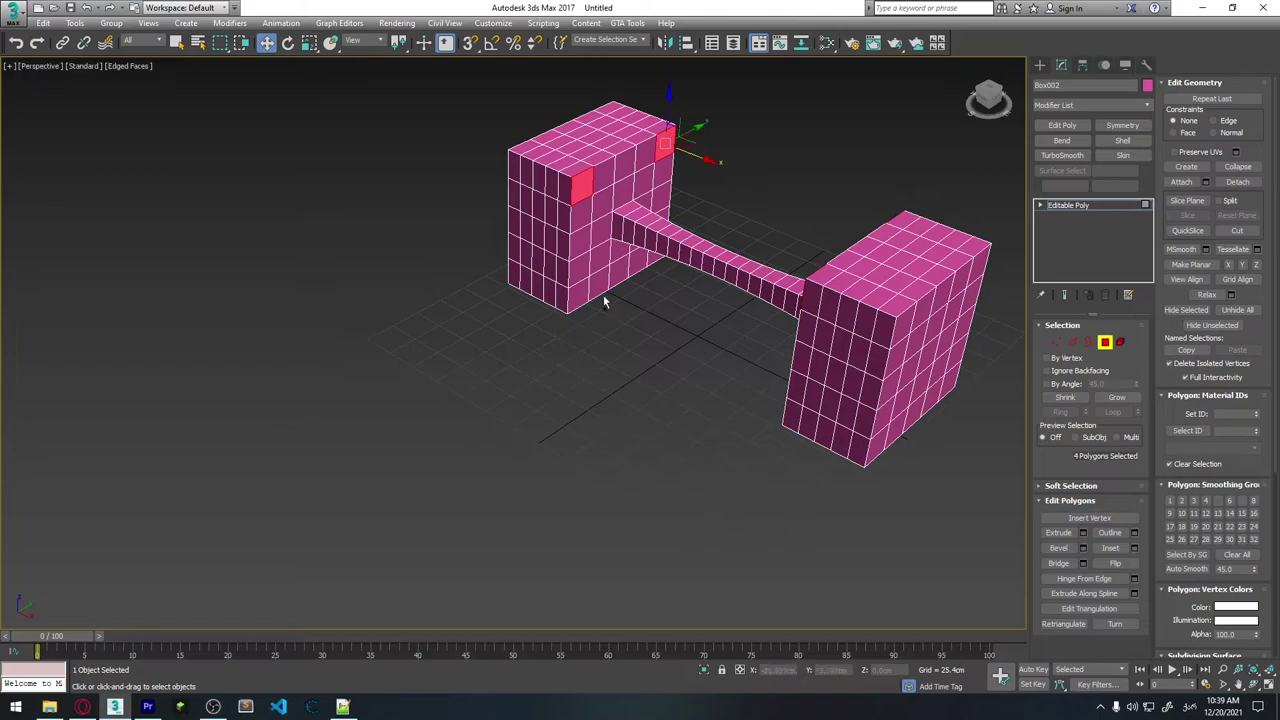
ctrl+click(652, 248)
mouse_move(652, 243)
alt+middle_down()
mouse_move(780, 308)
mouse_move(790, 261)
mouse_move(700, 275)
mouse_move(675, 298)
mouse_move(710, 302)
alt+middle_up()
ctrl+click(728, 248)
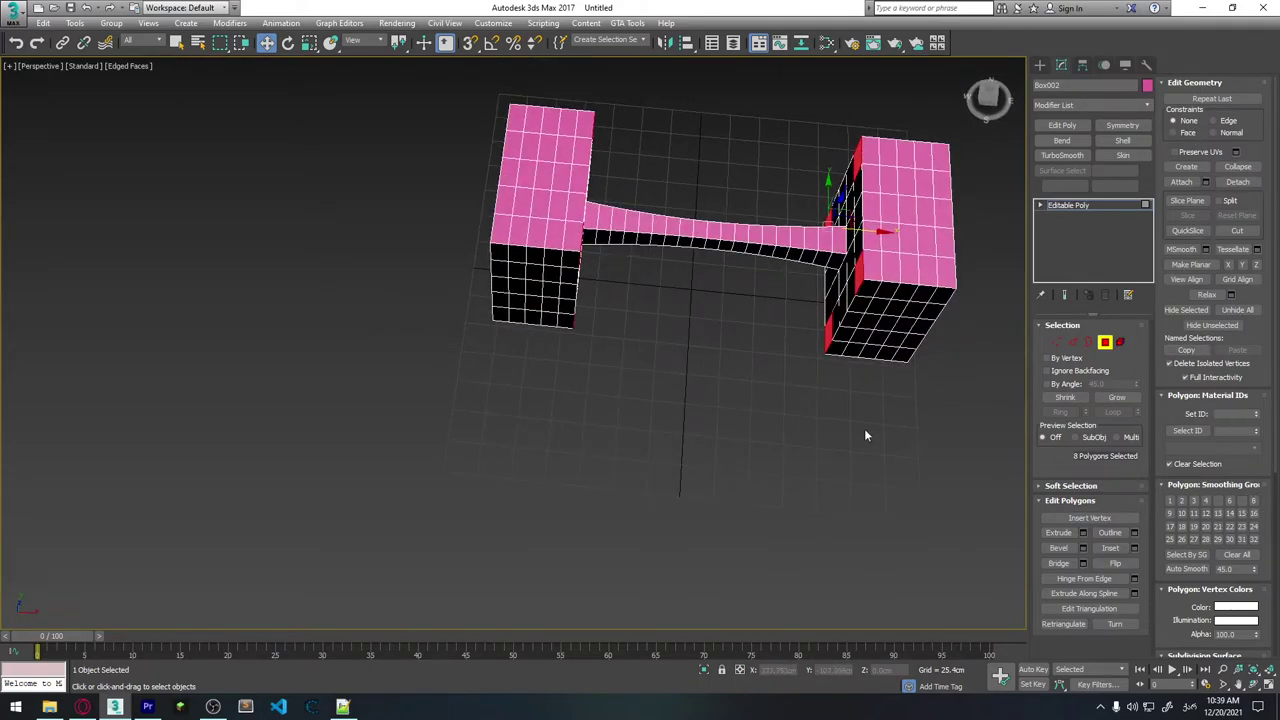
Bridge the selected polygon pairs, then undo the extra bridges.
click(1060, 563)
mouse_move(850, 300)
alt+middle_down()
mouse_move(862, 252)
mouse_move(844, 213)
alt+middle_up()
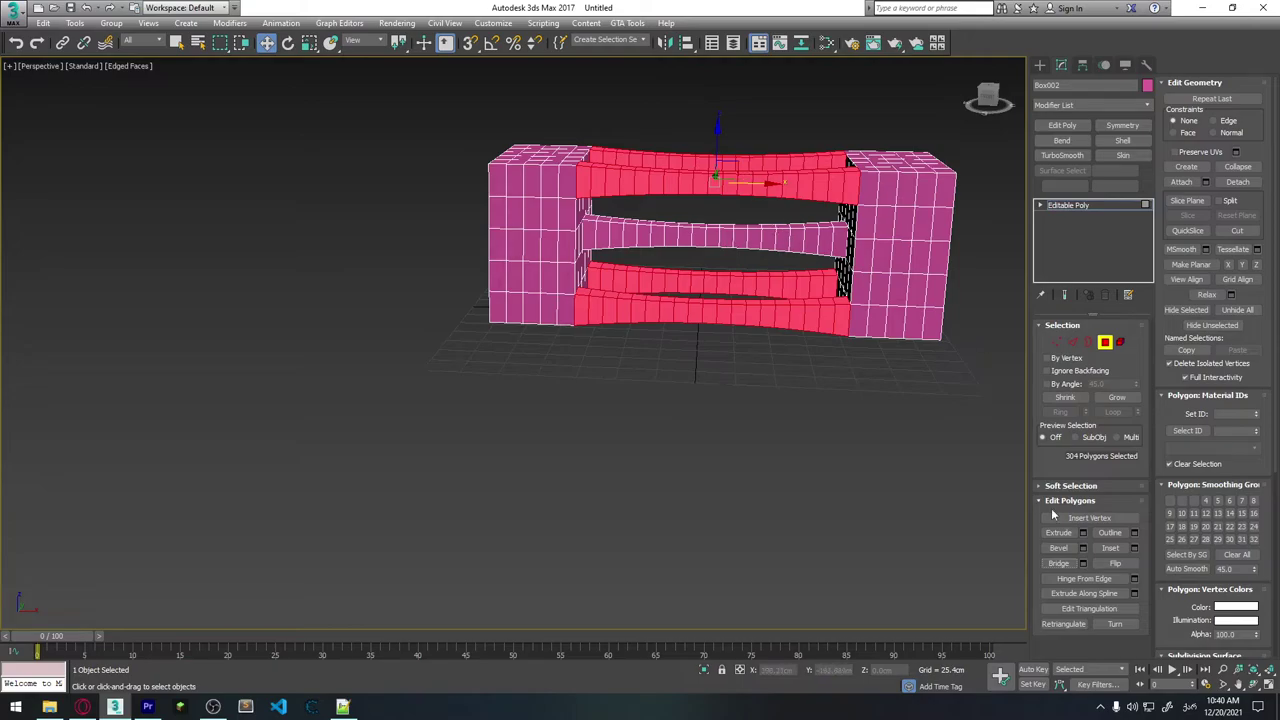
key(ctrl+z)
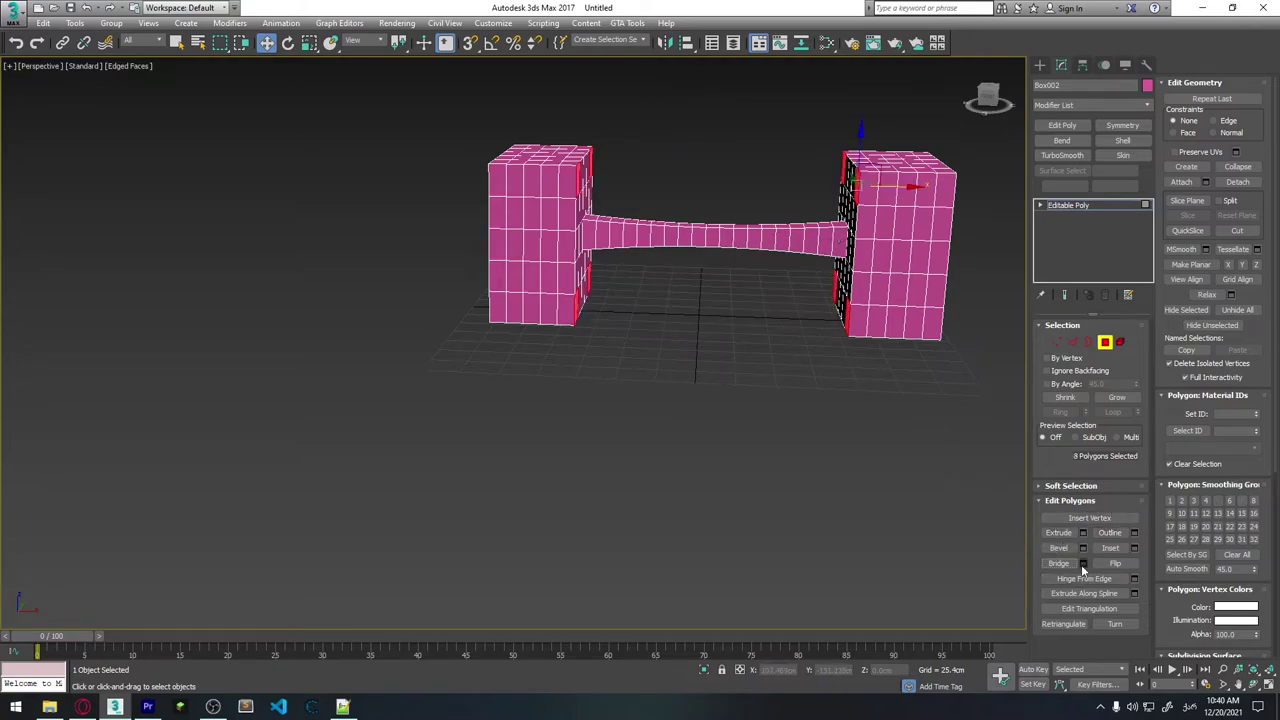
Preview bridge Taper, Bias, Smooth and Twist, then reset each back to zero.
click(1082, 563)
alt+middle_drag(820, 312, 662, 407)
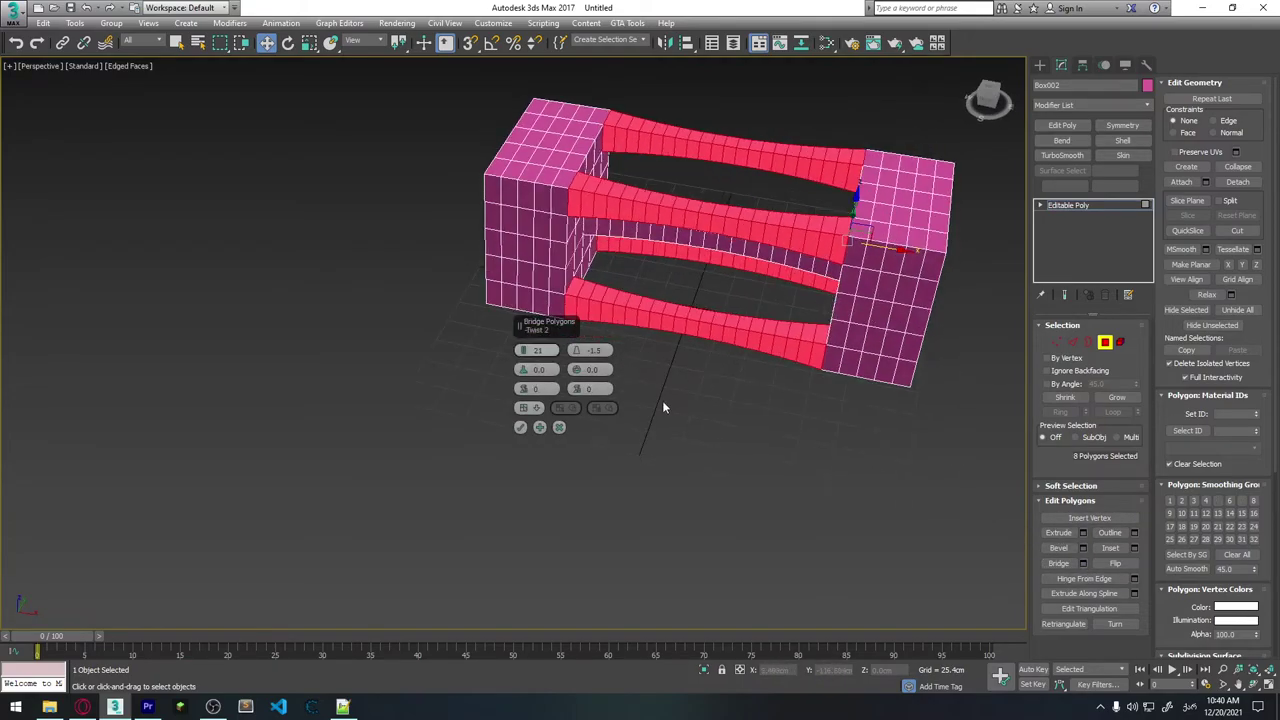
drag(576, 356, 575, 356)
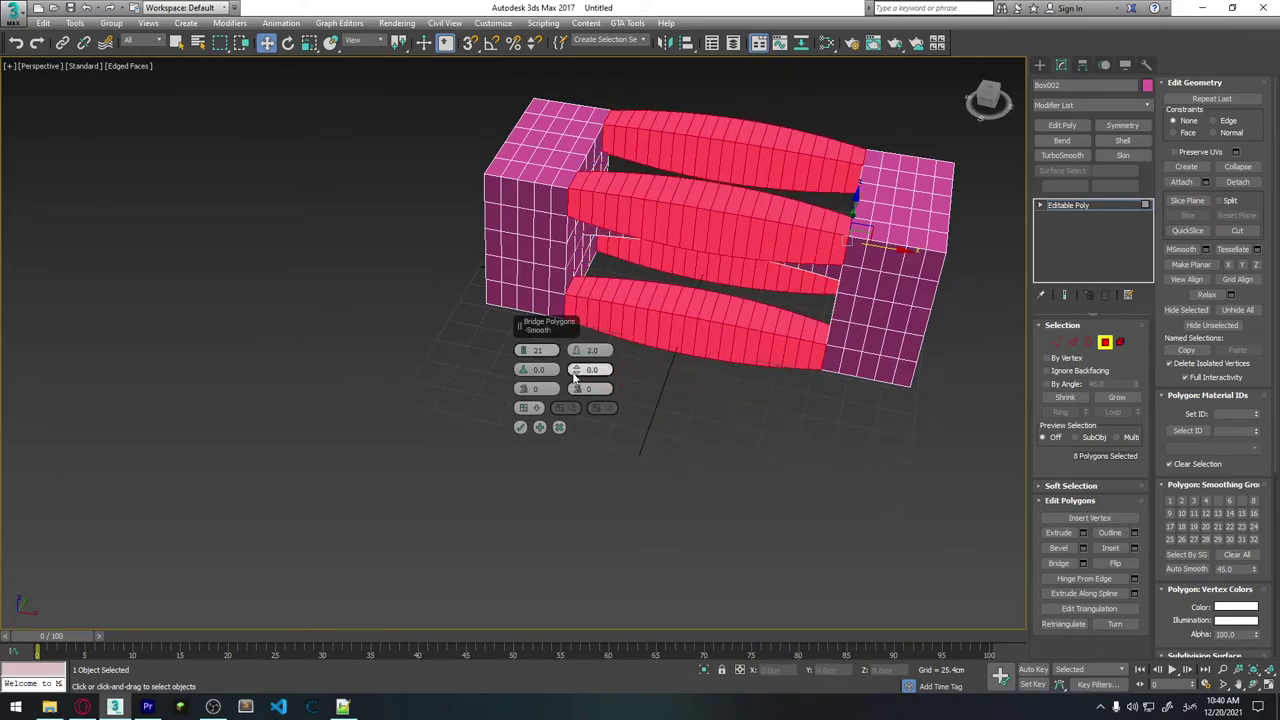
right_click(575, 350)
mouse_move(522, 370)
mouse_down()
mouse_move(523, 389)
mouse_move(576, 375)
mouse_move(519, 392)
mouse_up()
right_click(522, 370)
right_click(576, 370)
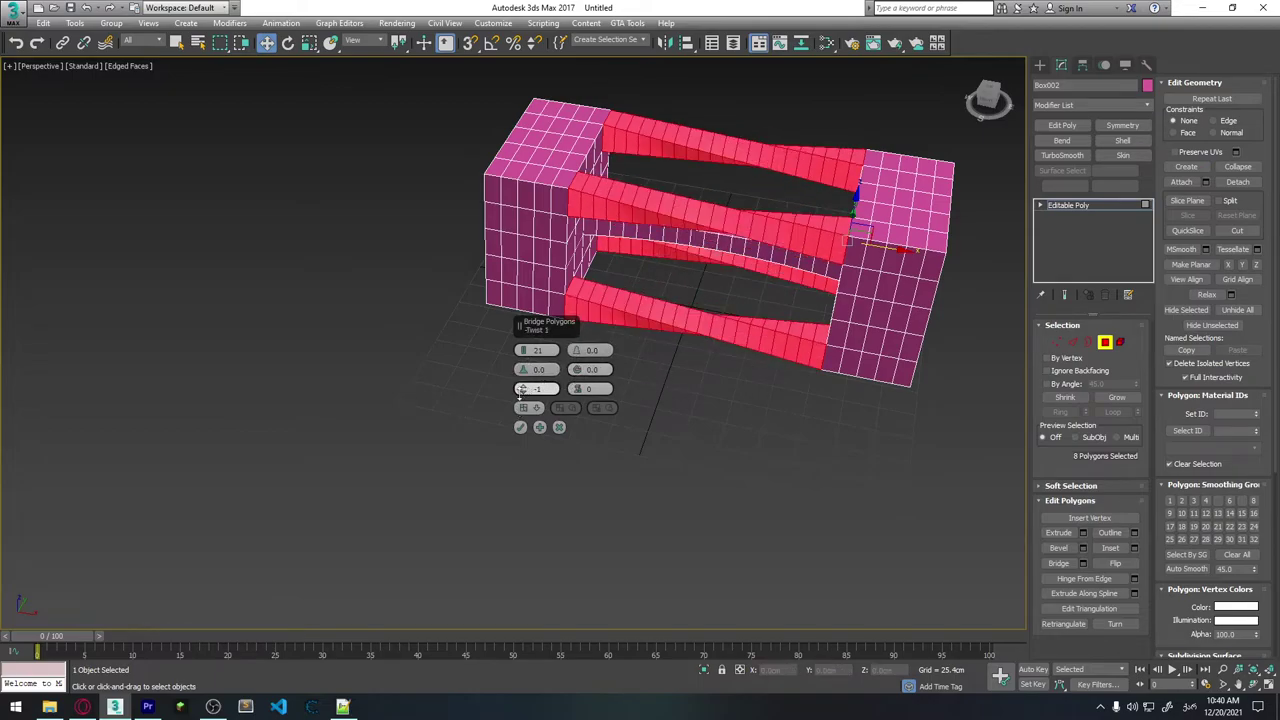
right_click(521, 388)
Commit the four straight bridges at 14 segments, then select a polygon inside the opening.
mouse_move(690, 300)
alt+middle_down()
mouse_move(868, 298)
mouse_move(786, 317)
mouse_move(738, 304)
alt+middle_up()
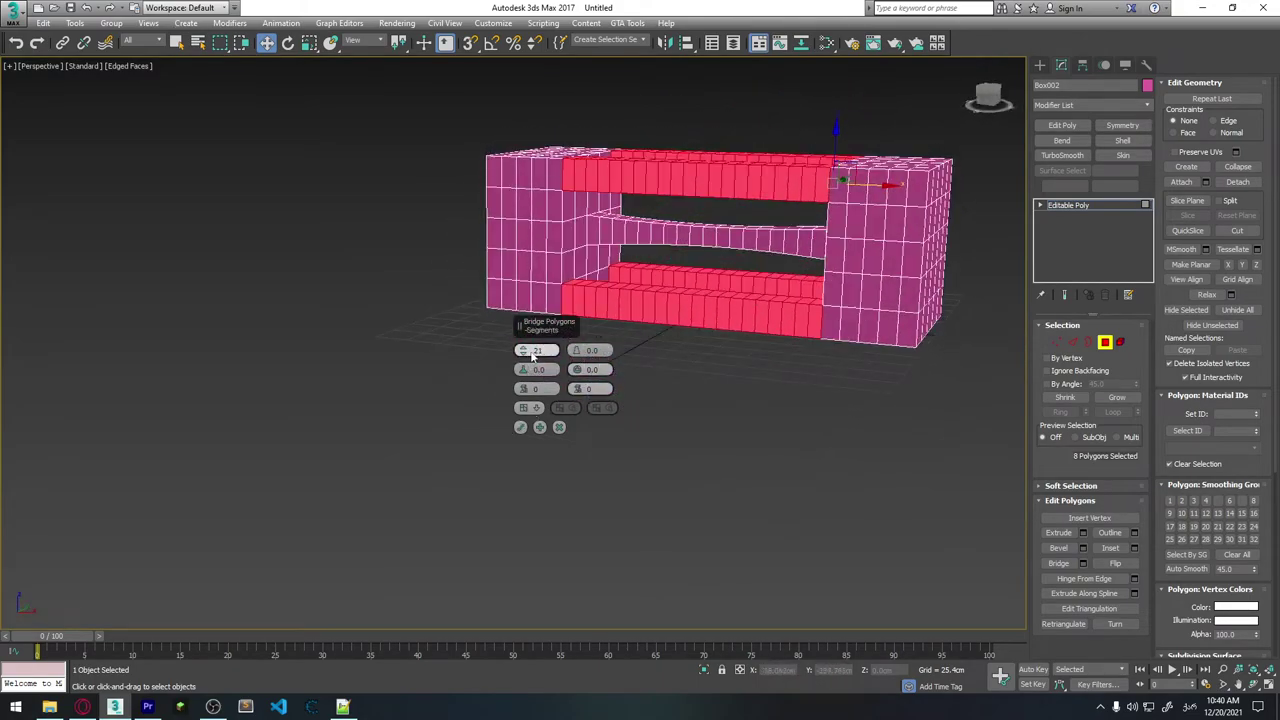
drag(532, 357, 521, 370)
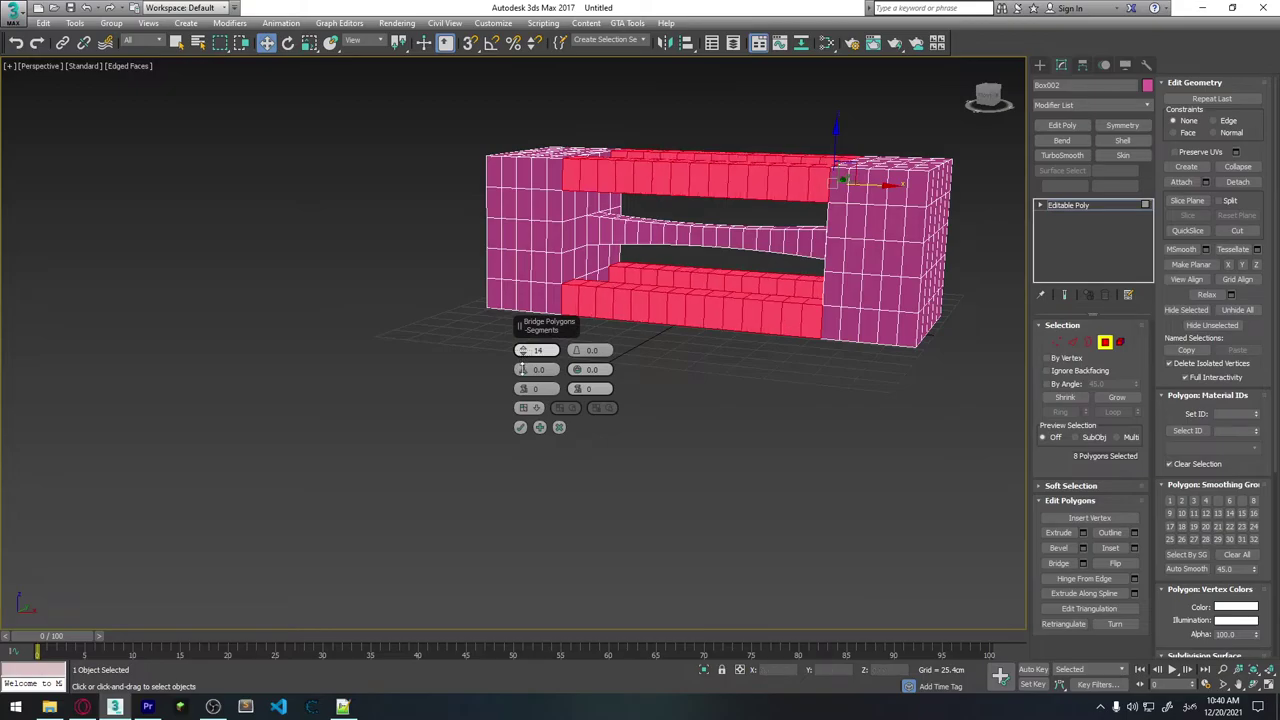
click(520, 427)
mouse_move(840, 350)
alt+middle_down()
mouse_move(951, 353)
mouse_move(704, 168)
mouse_move(705, 240)
alt+middle_up()
click(704, 168)
Add the opposite inner polygon and bridge the pair into a vertical bar across the opening.
ctrl+click(705, 244)
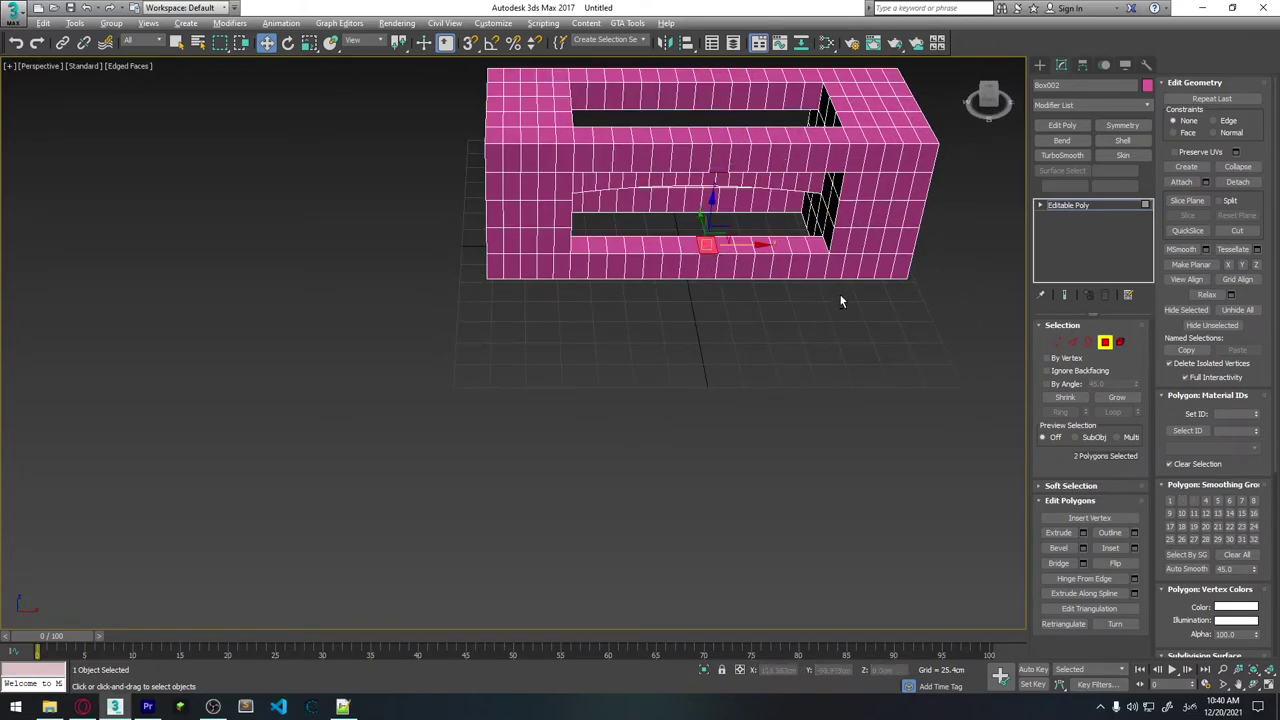
mouse_move(840, 301)
alt+middle_down()
mouse_move(864, 278)
mouse_move(790, 237)
mouse_move(730, 265)
alt+middle_up()
click(1058, 563)
click(876, 316)
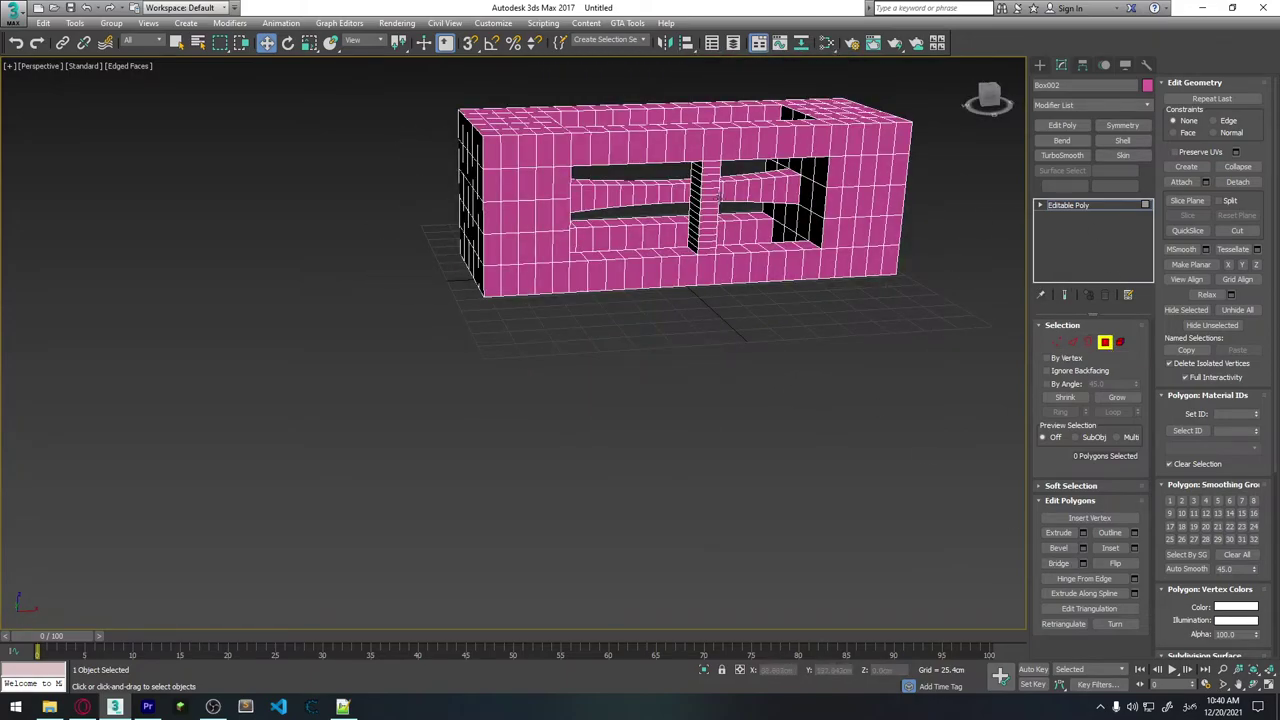
mouse_move(848, 184)
alt+middle_down()
mouse_move(860, 200)
mouse_move(1040, 172)
alt+middle_up()
alt+middle_drag(940, 200, 970, 210)
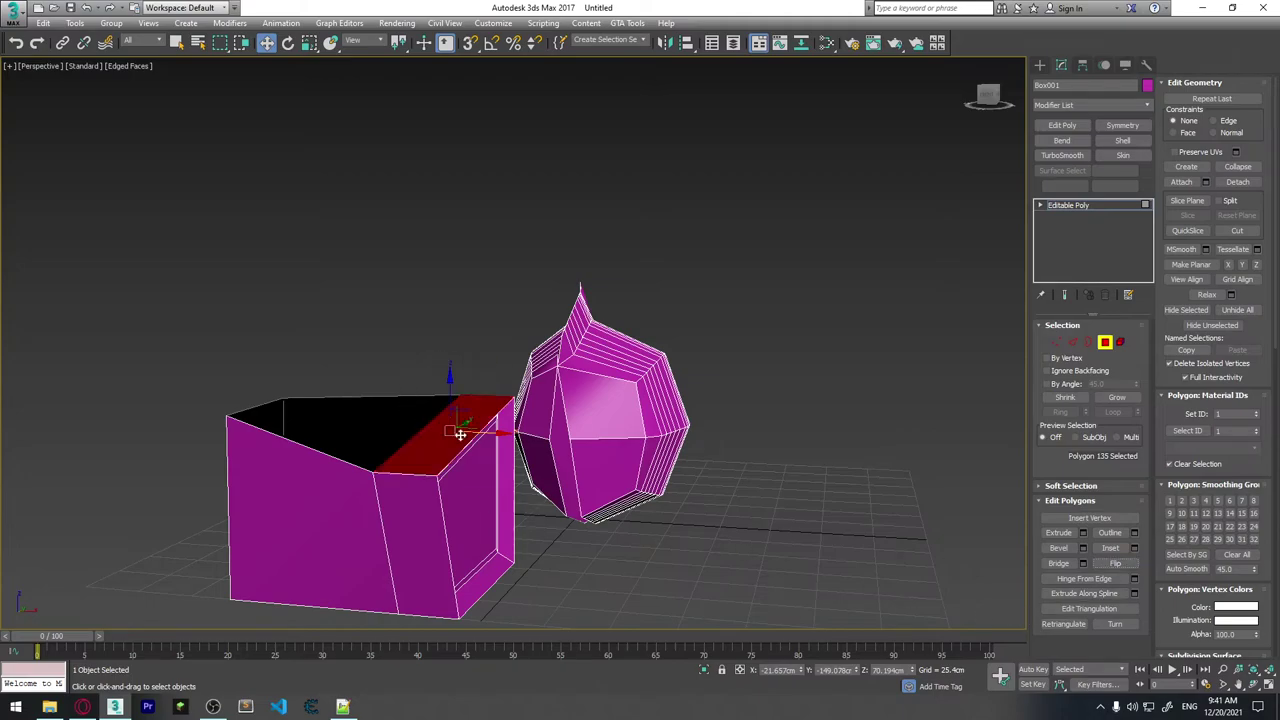
Delete the box's top polygon, flip the selected polygon's facing, then select the inset front face.
key(Delete)
mouse_move(523, 494)
alt+middle_down()
mouse_move(565, 459)
mouse_move(543, 466)
mouse_move(596, 488)
alt+middle_up()
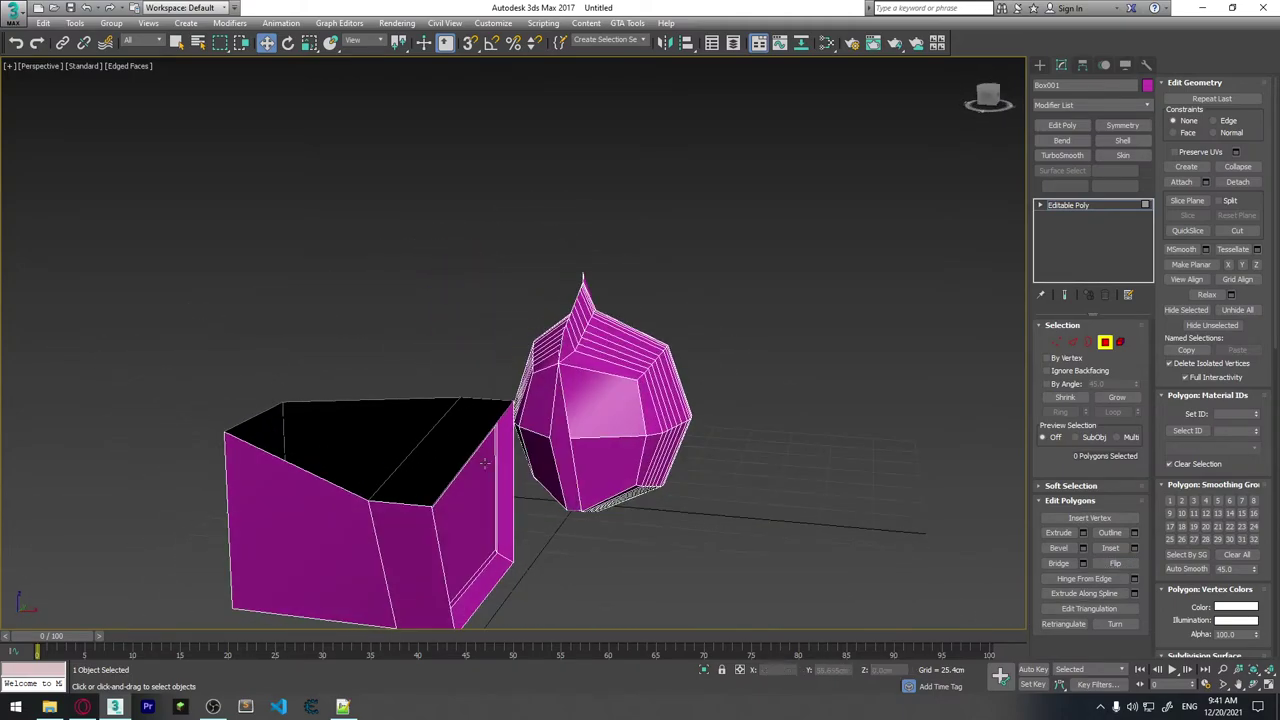
click(1125, 566)
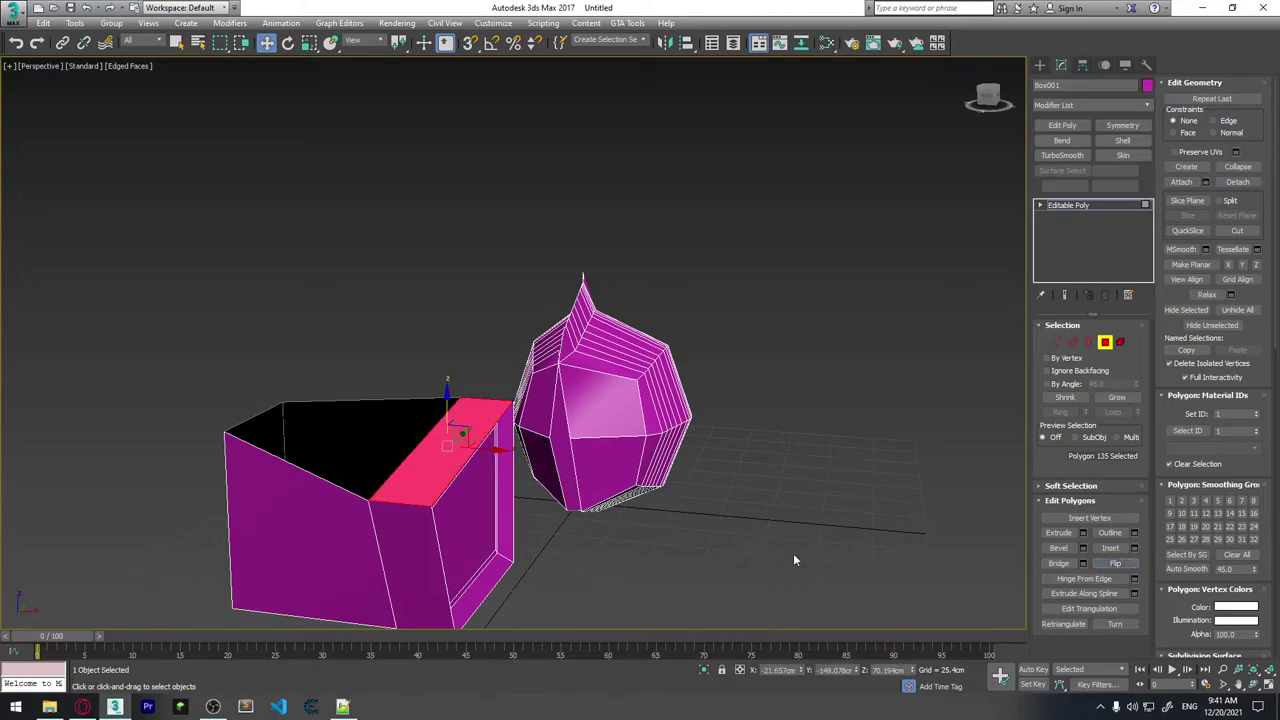
click(797, 557)
mouse_move(797, 557)
alt+middle_down()
mouse_move(477, 515)
mouse_move(643, 486)
mouse_move(692, 507)
alt+middle_up()
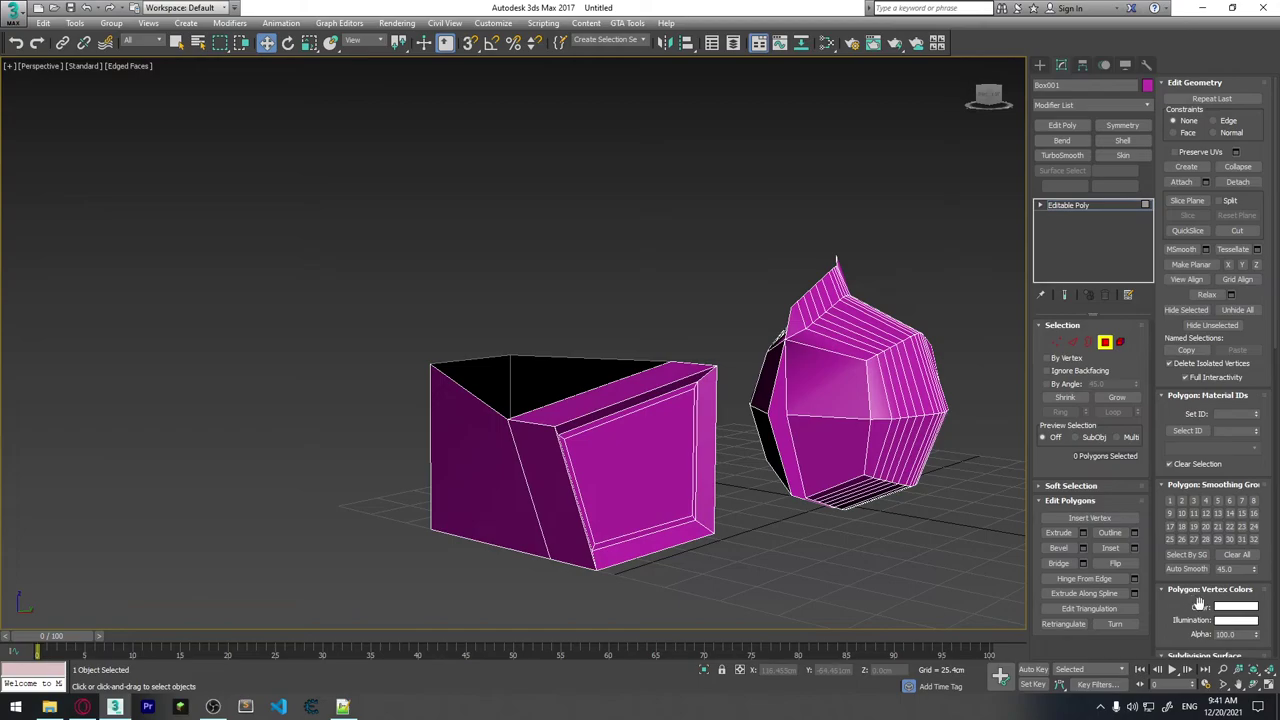
scroll(663, 486, up, 2)
scroll(663, 470, up, 4)
scroll(663, 461, up, 3)
alt+middle_drag(663, 461, 577, 322)
click(577, 322)
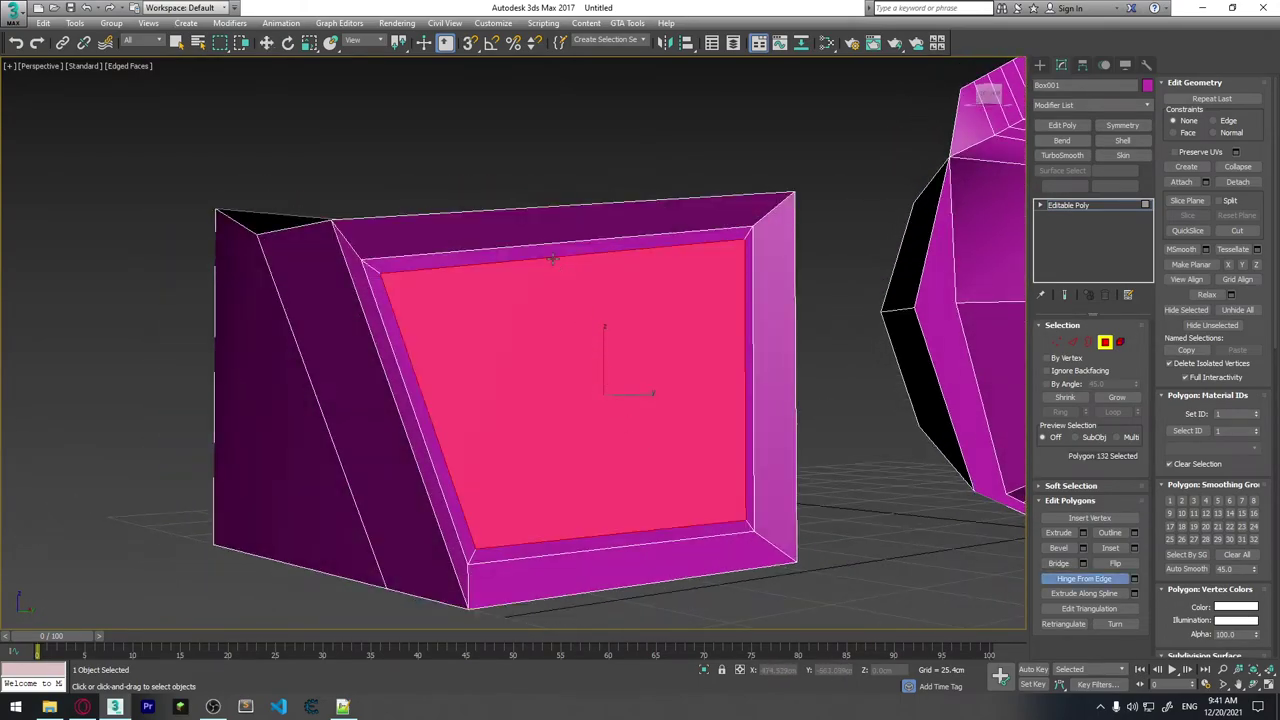
Hinge the front face from an edge through 311.5° with 29 segments.
drag(562, 270, 566, 276)
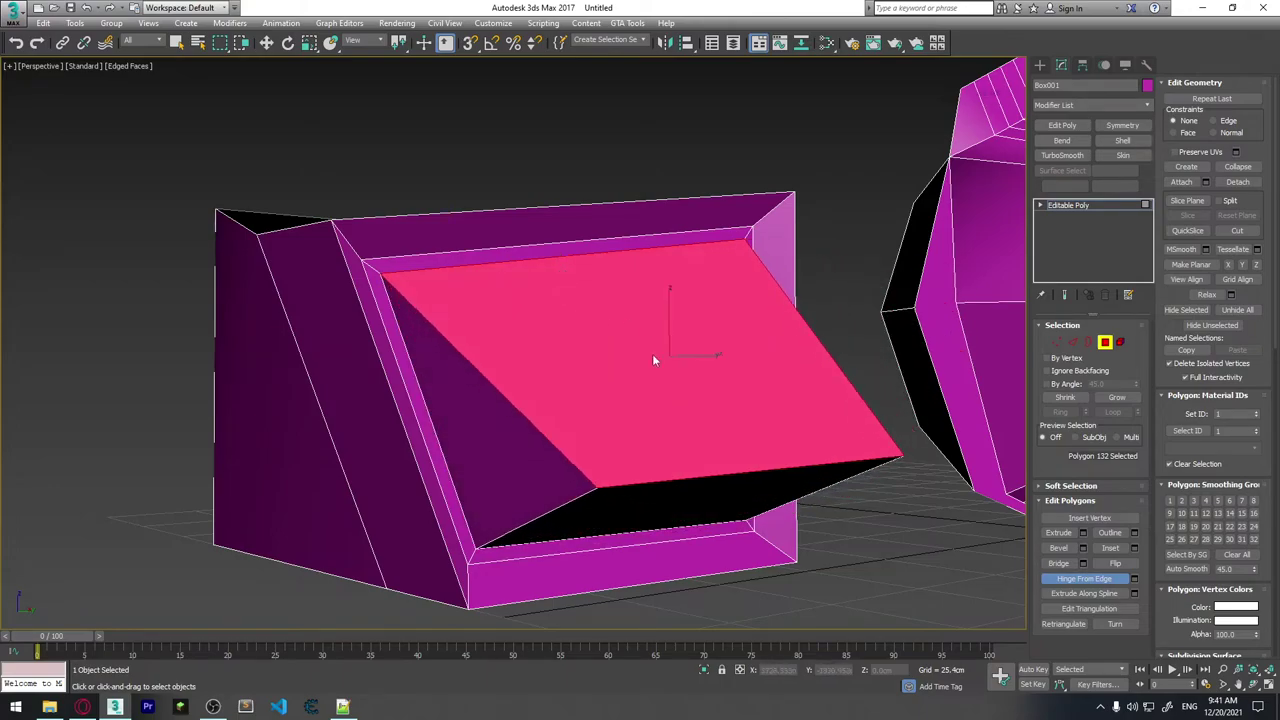
mouse_move(652, 354)
alt+middle_down()
mouse_move(569, 329)
mouse_move(657, 385)
mouse_move(658, 418)
alt+middle_up()
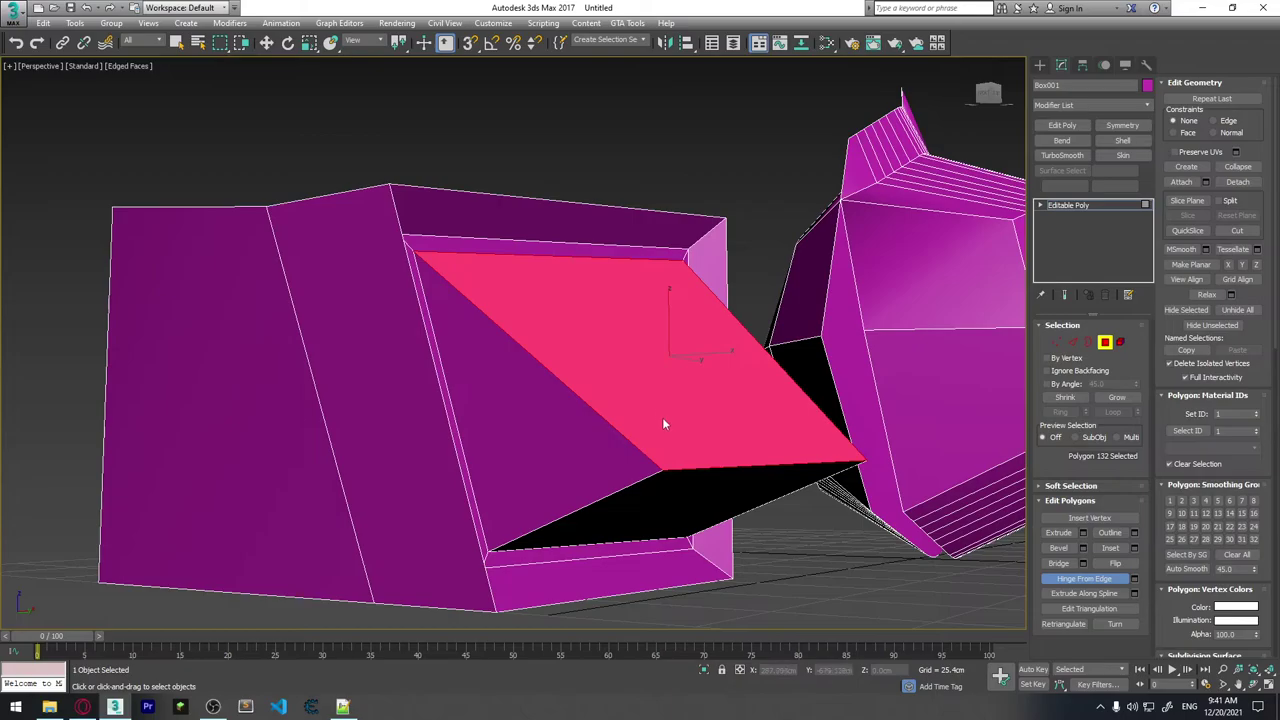
mouse_move(720, 458)
alt+middle_down()
mouse_move(587, 450)
mouse_move(746, 455)
mouse_move(747, 472)
alt+middle_up()
click(1134, 580)
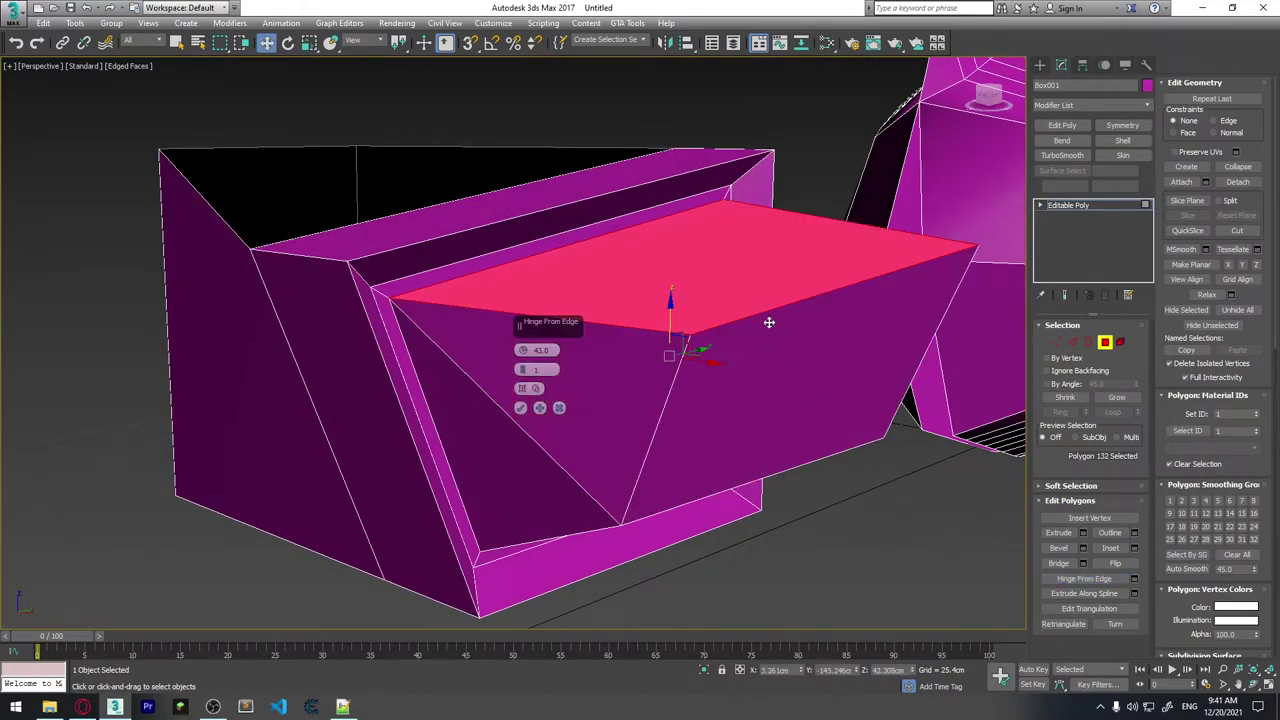
mouse_move(634, 443)
alt+middle_down()
mouse_move(671, 428)
mouse_move(521, 374)
alt+middle_up()
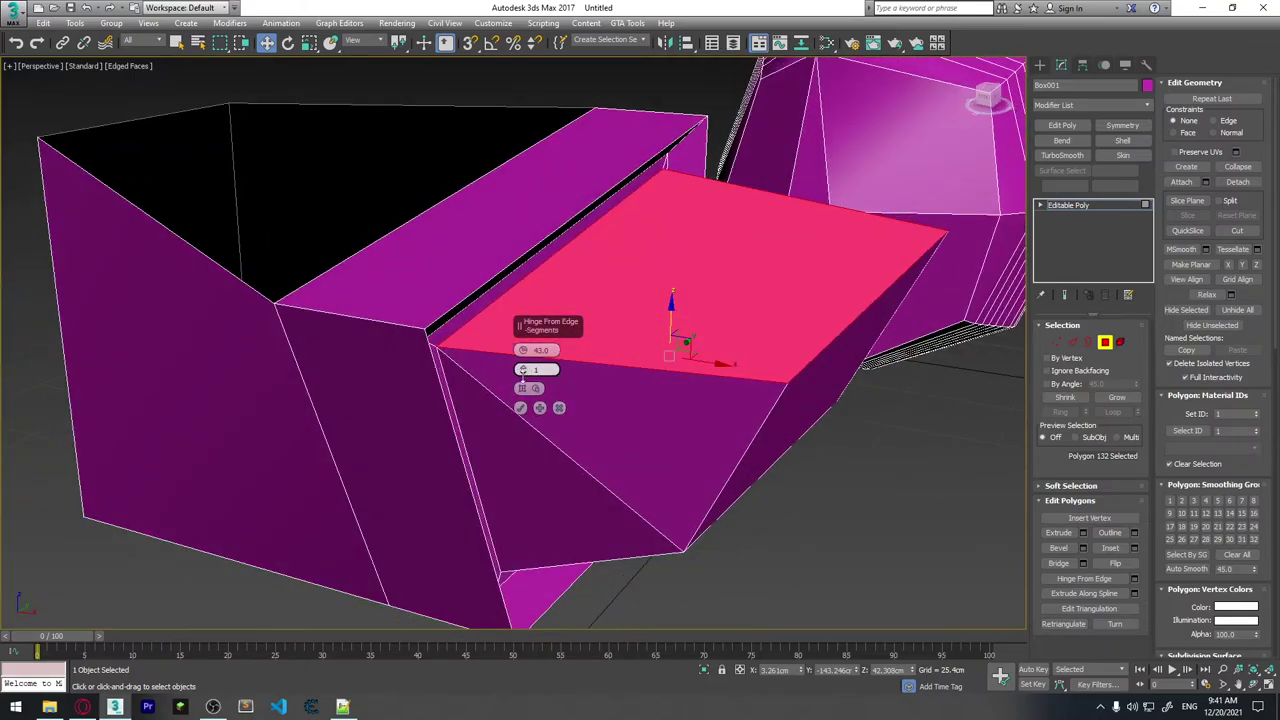
drag(521, 374, 522, 364)
mouse_move(522, 364)
alt+middle_down()
mouse_move(775, 368)
mouse_move(792, 357)
mouse_move(814, 434)
mouse_move(600, 390)
alt+middle_up()
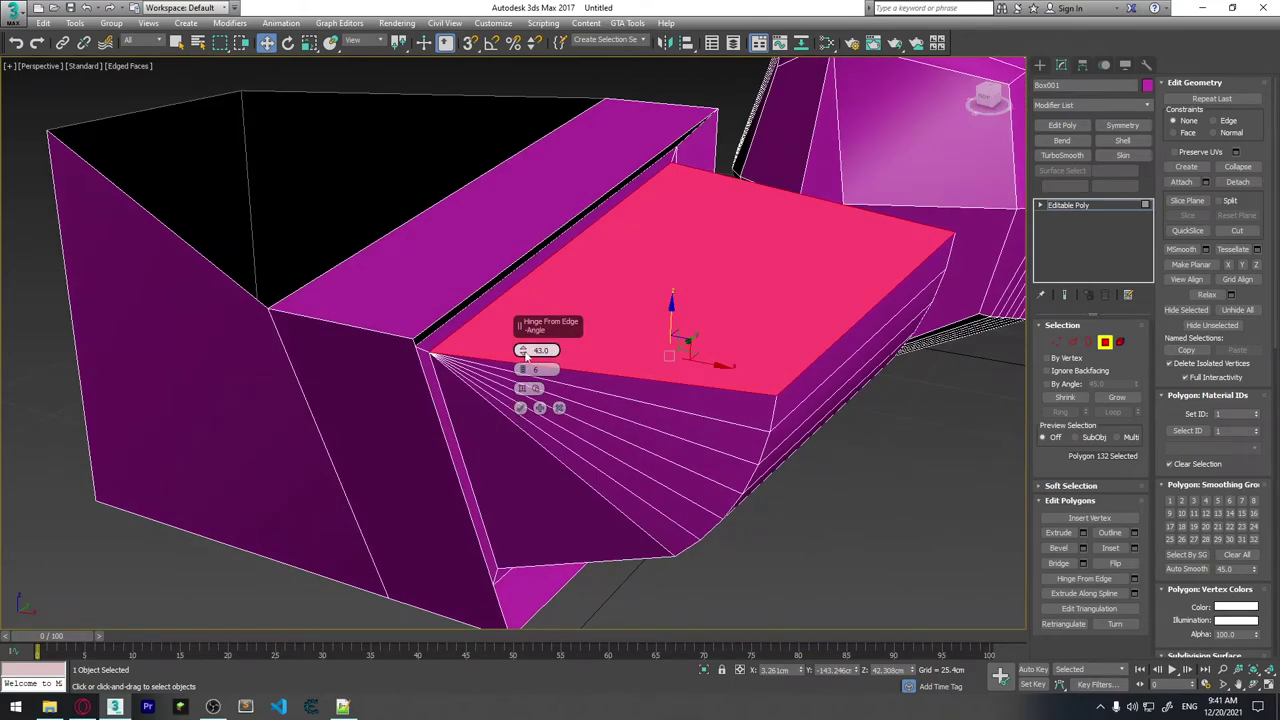
drag(525, 354, 449, 716)
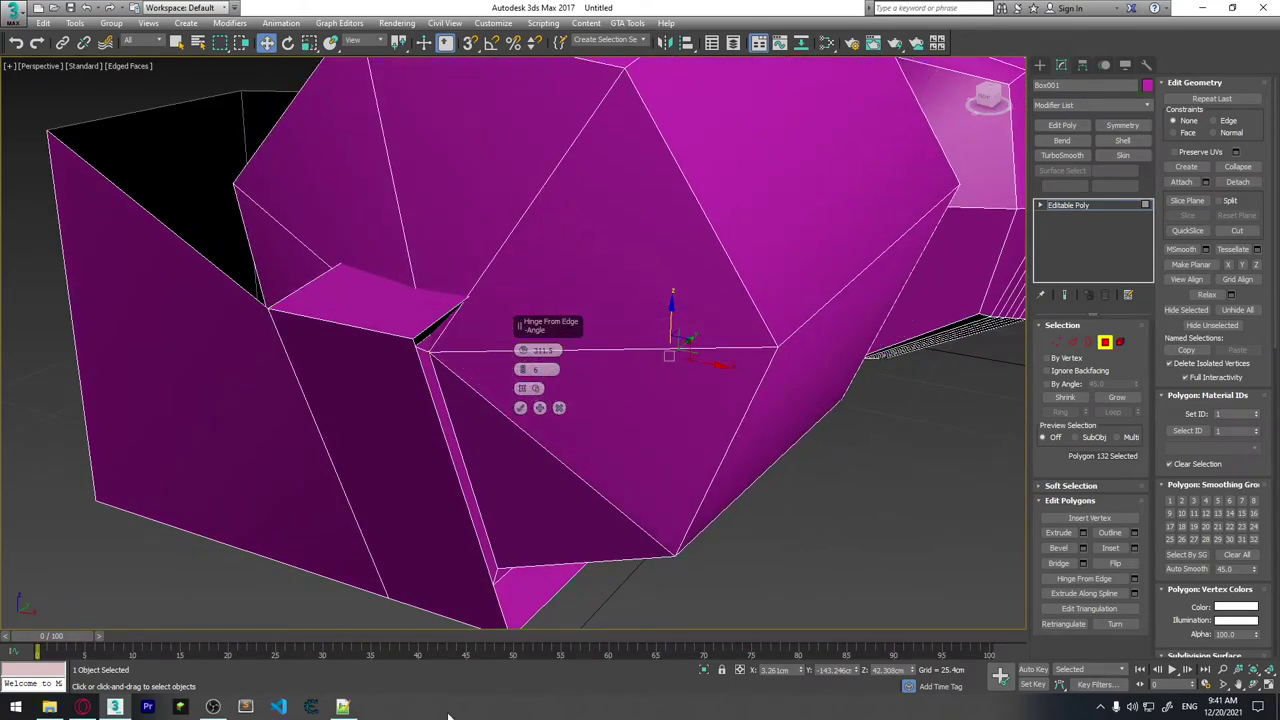
drag(522, 369, 654, 344)
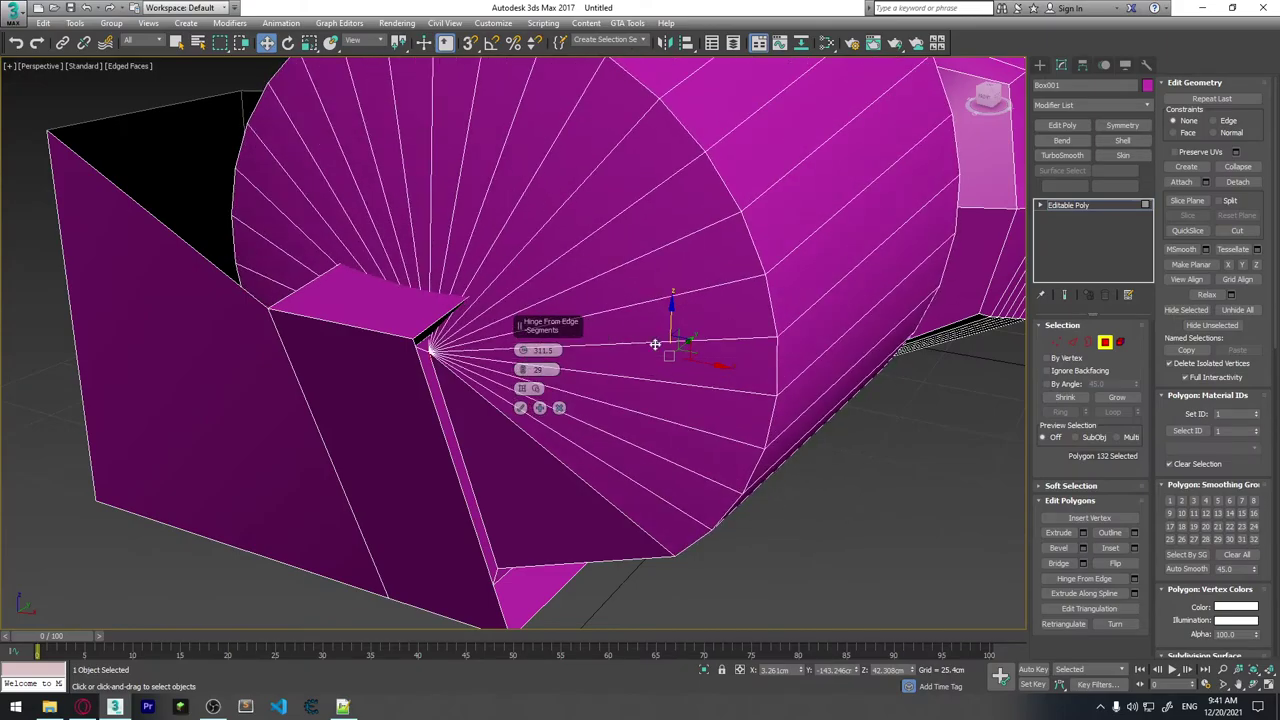
mouse_move(654, 344)
alt+middle_down()
mouse_move(689, 337)
mouse_move(720, 369)
mouse_move(663, 437)
mouse_move(889, 378)
mouse_move(852, 419)
mouse_move(708, 310)
mouse_move(852, 337)
mouse_move(737, 314)
mouse_move(829, 334)
alt+middle_up()
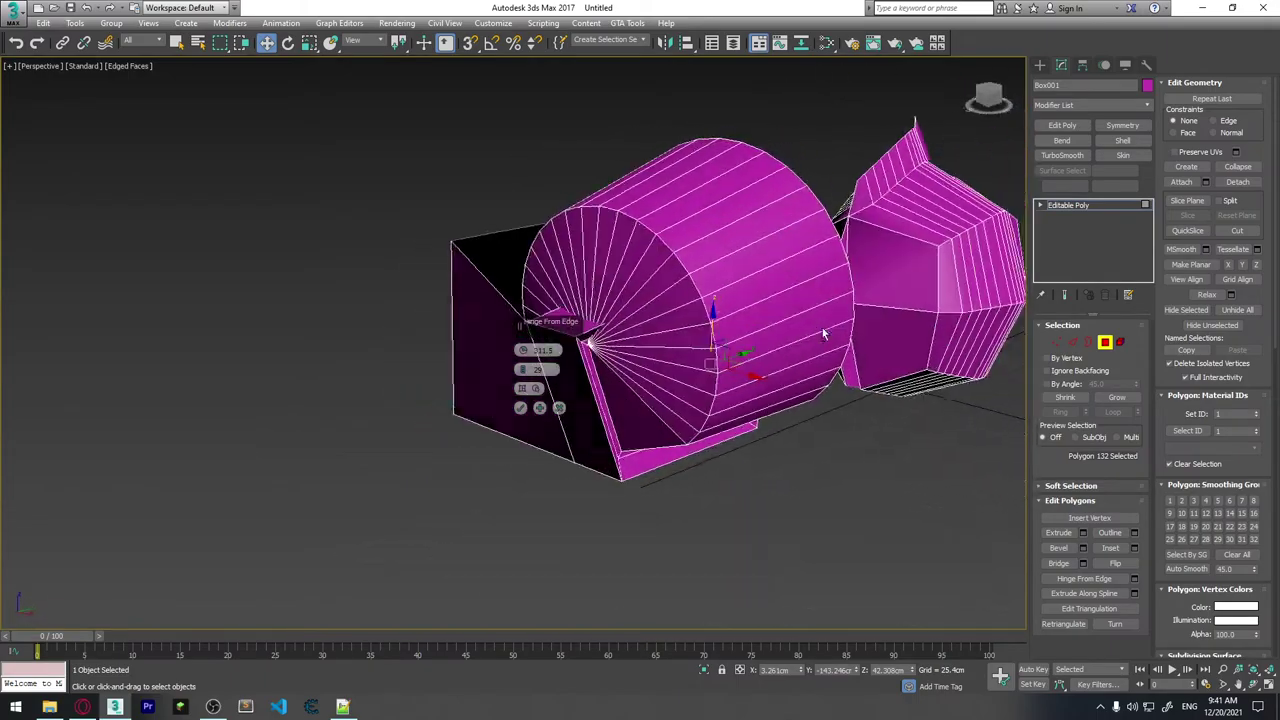
click(520, 408)
mouse_move(528, 411)
alt+middle_down()
mouse_move(700, 420)
mouse_move(825, 465)
alt+middle_up()
At Element level, select the right faceted element, then the left element.
scroll(825, 465, down, 3)
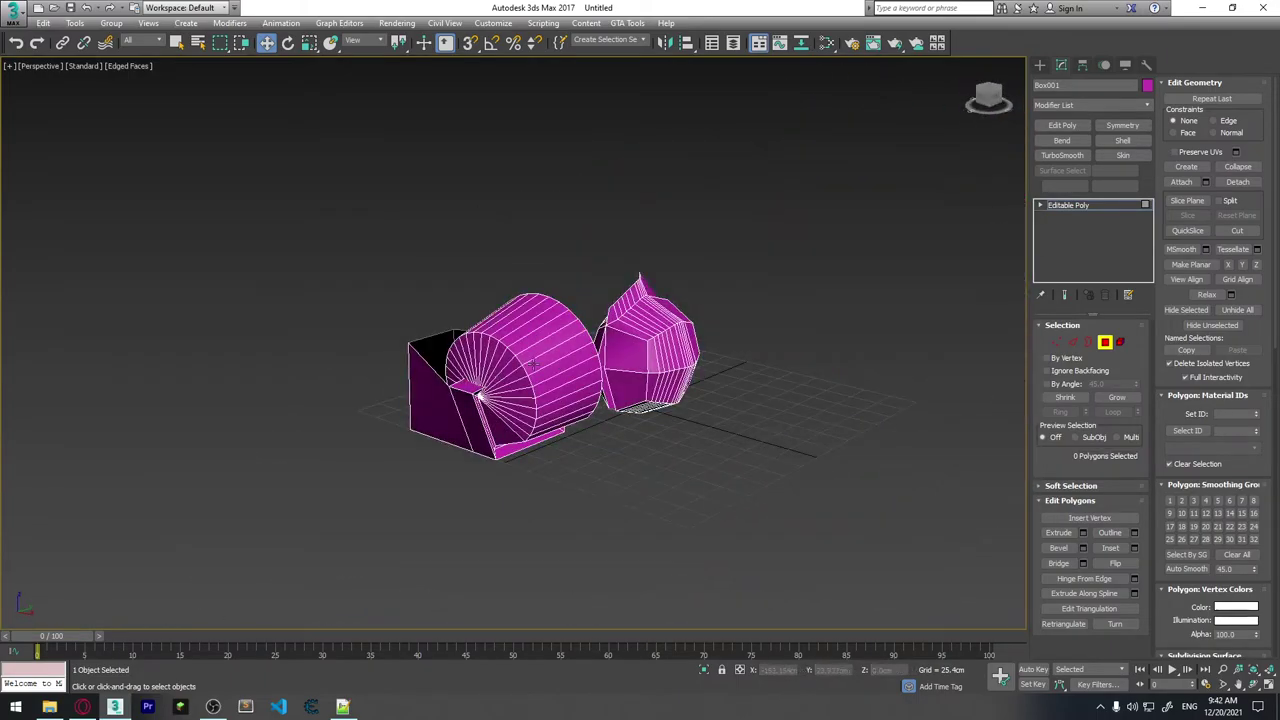
scroll(1170, 520, down, 2)
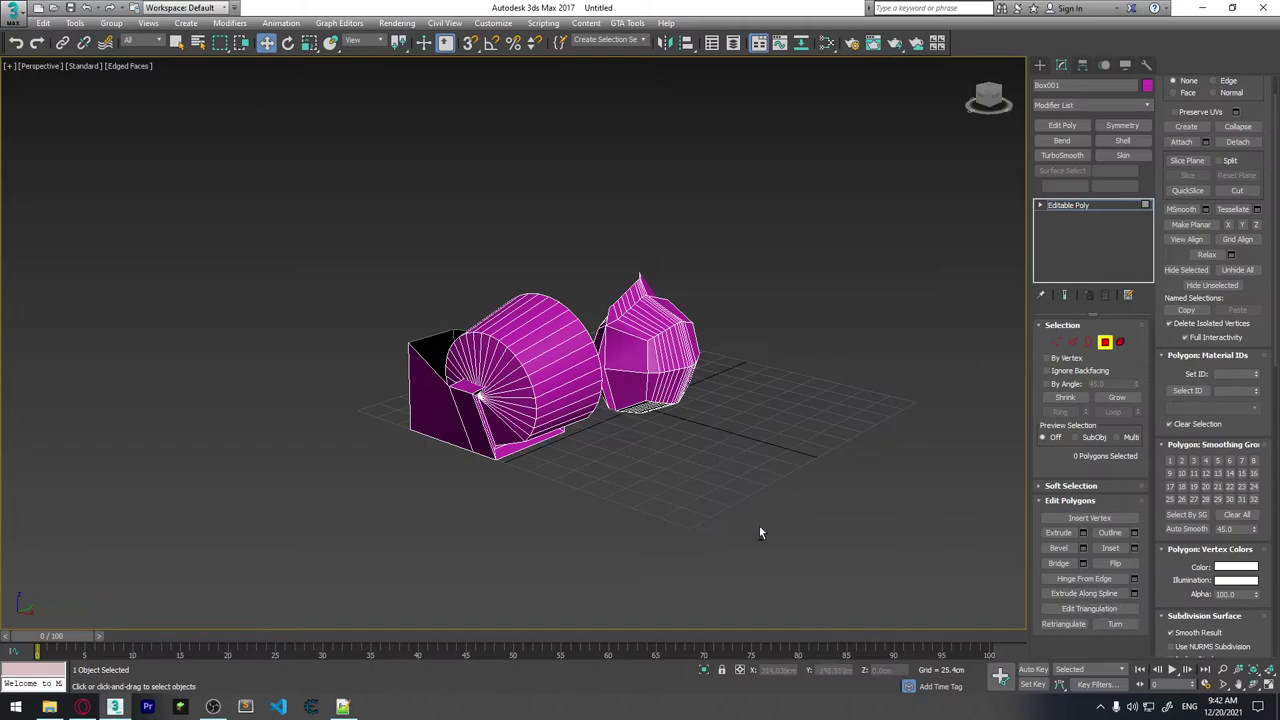
mouse_move(759, 533)
alt+middle_down()
mouse_move(791, 543)
mouse_move(706, 457)
mouse_move(706, 491)
mouse_move(730, 495)
alt+middle_up()
scroll(1068, 525, up, 2)
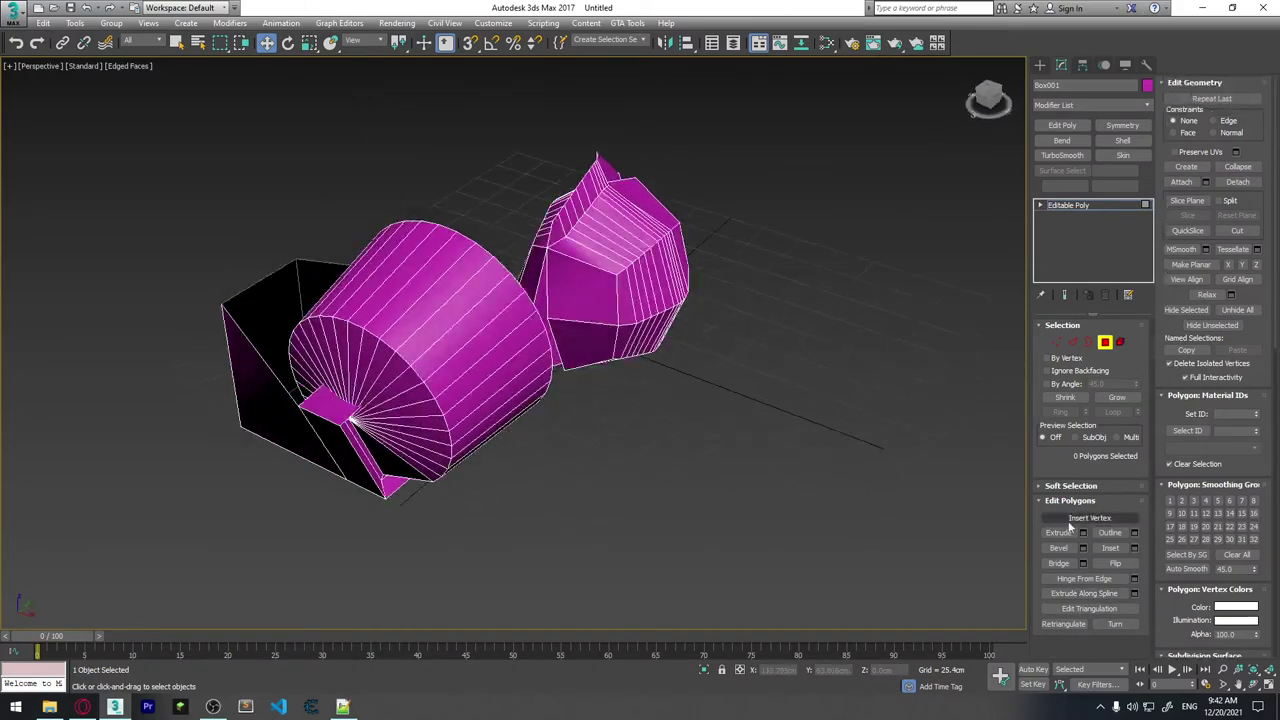
click(1120, 342)
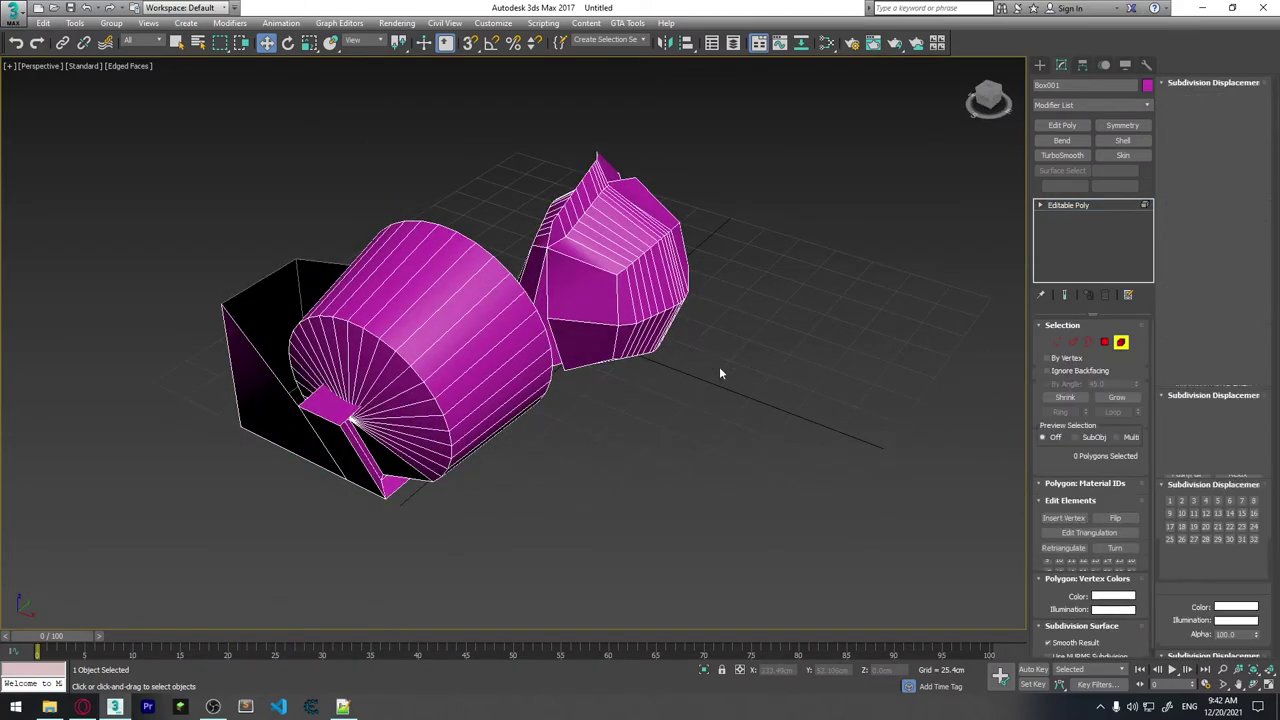
alt+middle_drag(719, 366, 710, 395)
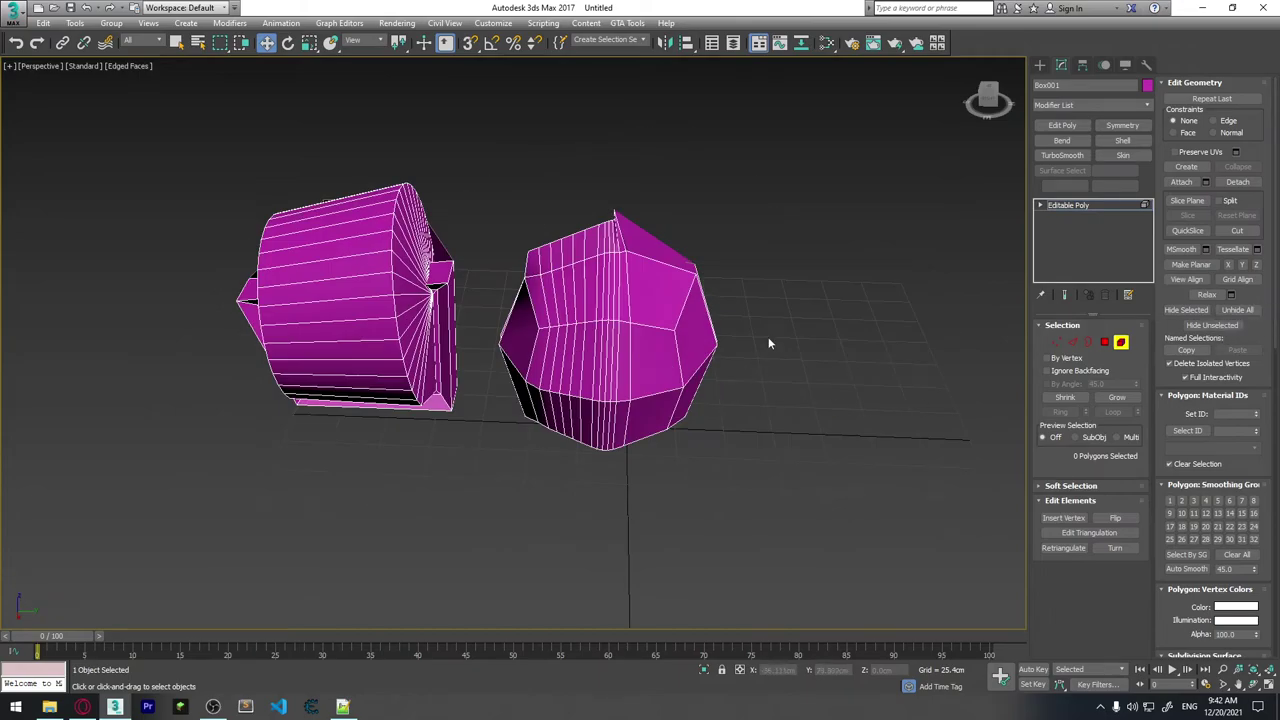
click(566, 418)
click(334, 306)
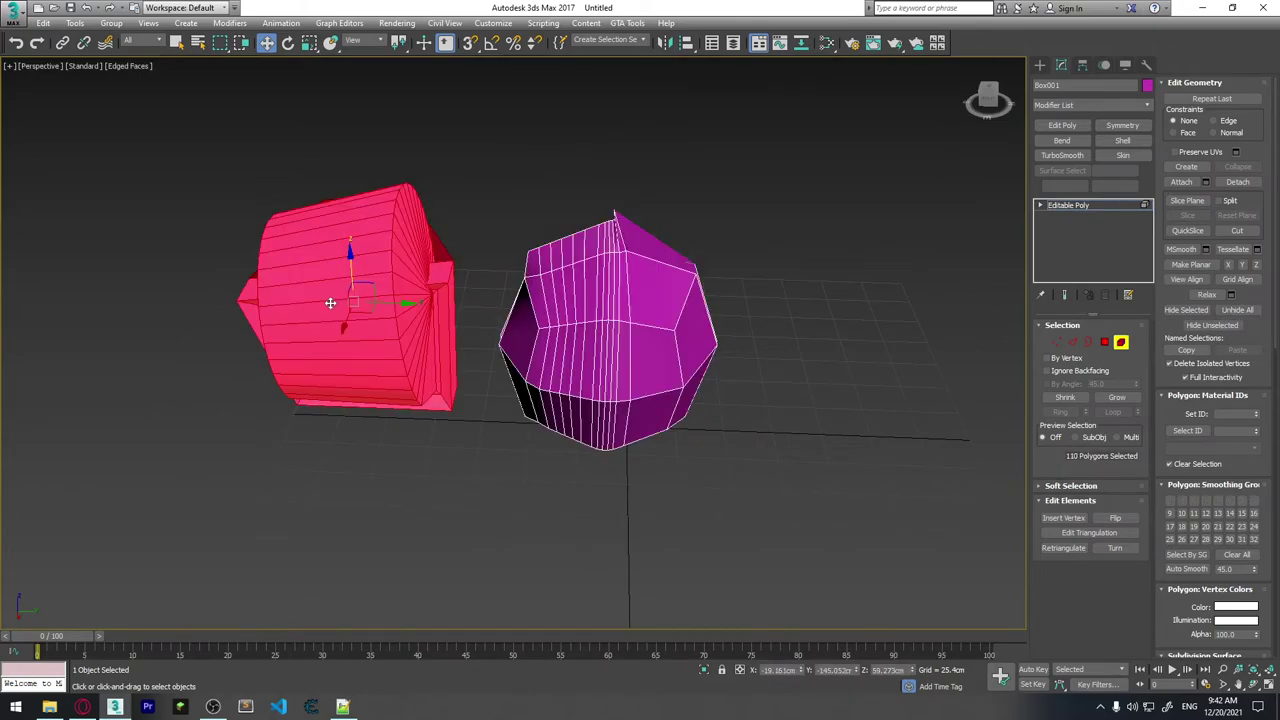
Reselect the right-hand element and switch to Vertex level with key 1.
mouse_move(334, 306)
alt+middle_down()
mouse_move(503, 383)
mouse_move(1190, 455)
alt+middle_up()
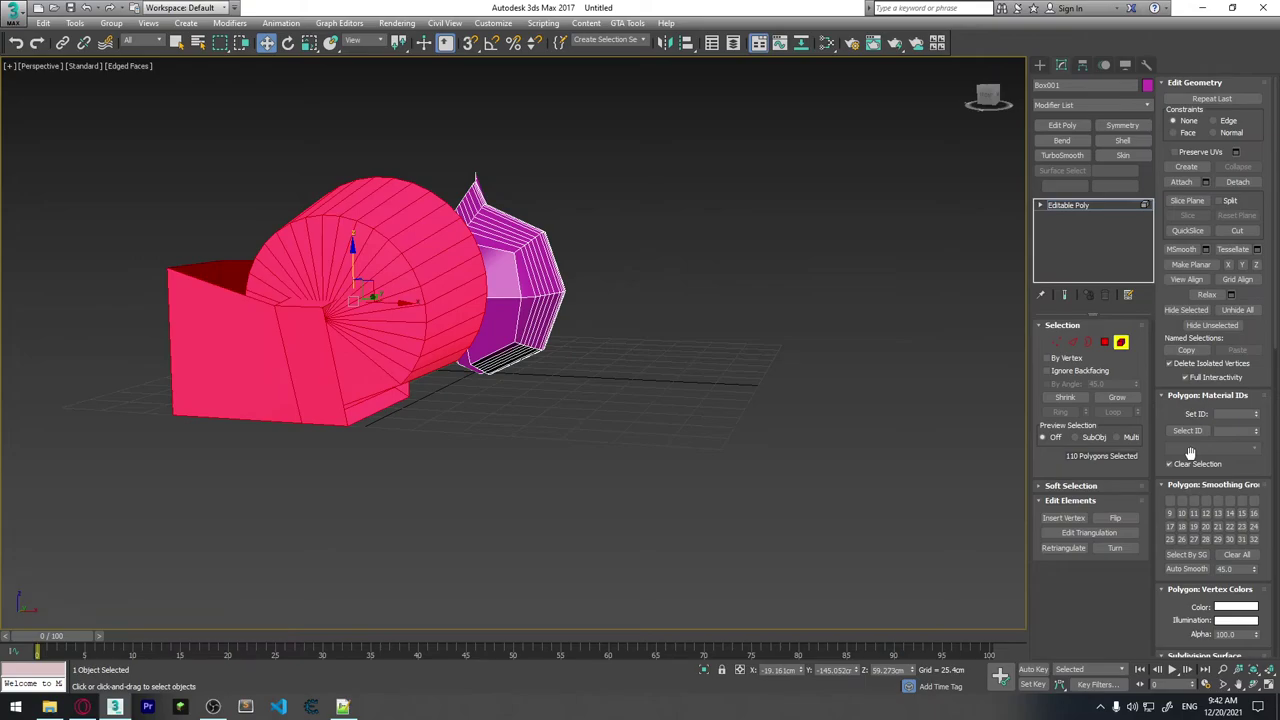
alt+middle_drag(1006, 445, 1226, 452)
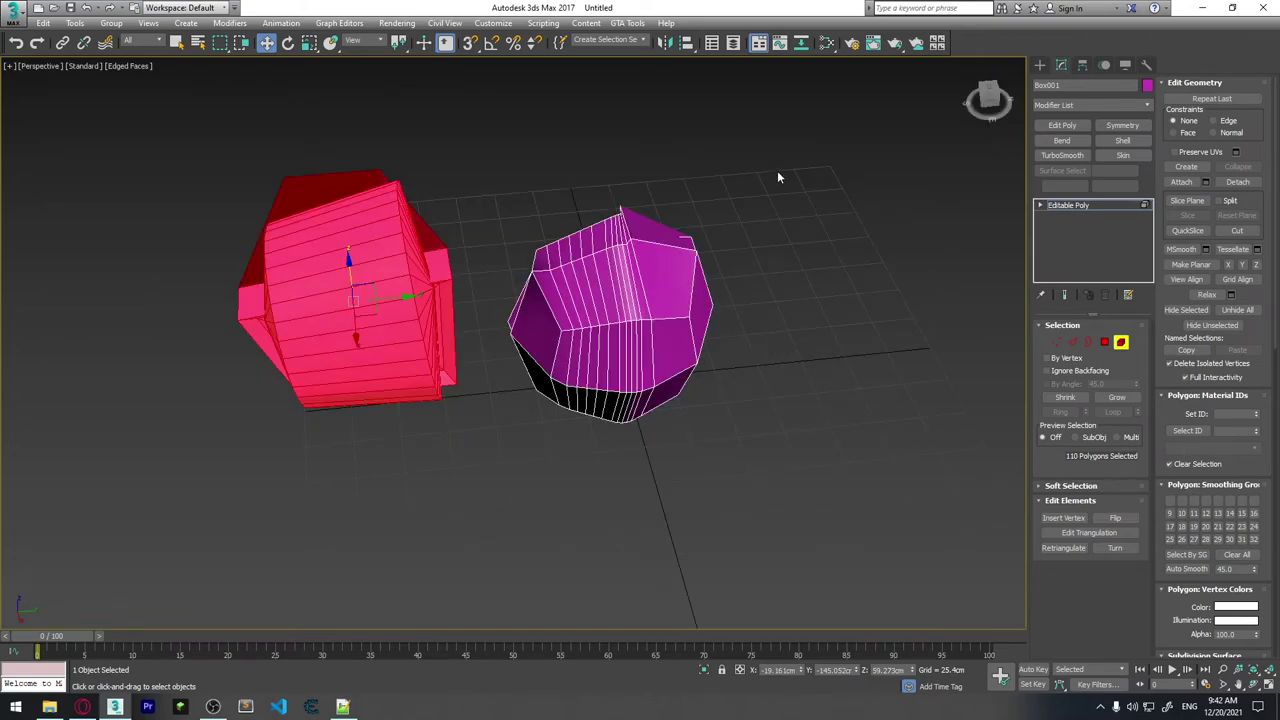
click(583, 398)
mouse_move(643, 380)
alt+middle_down()
mouse_move(550, 279)
mouse_move(956, 374)
mouse_move(1078, 627)
alt+middle_up()
key(1)
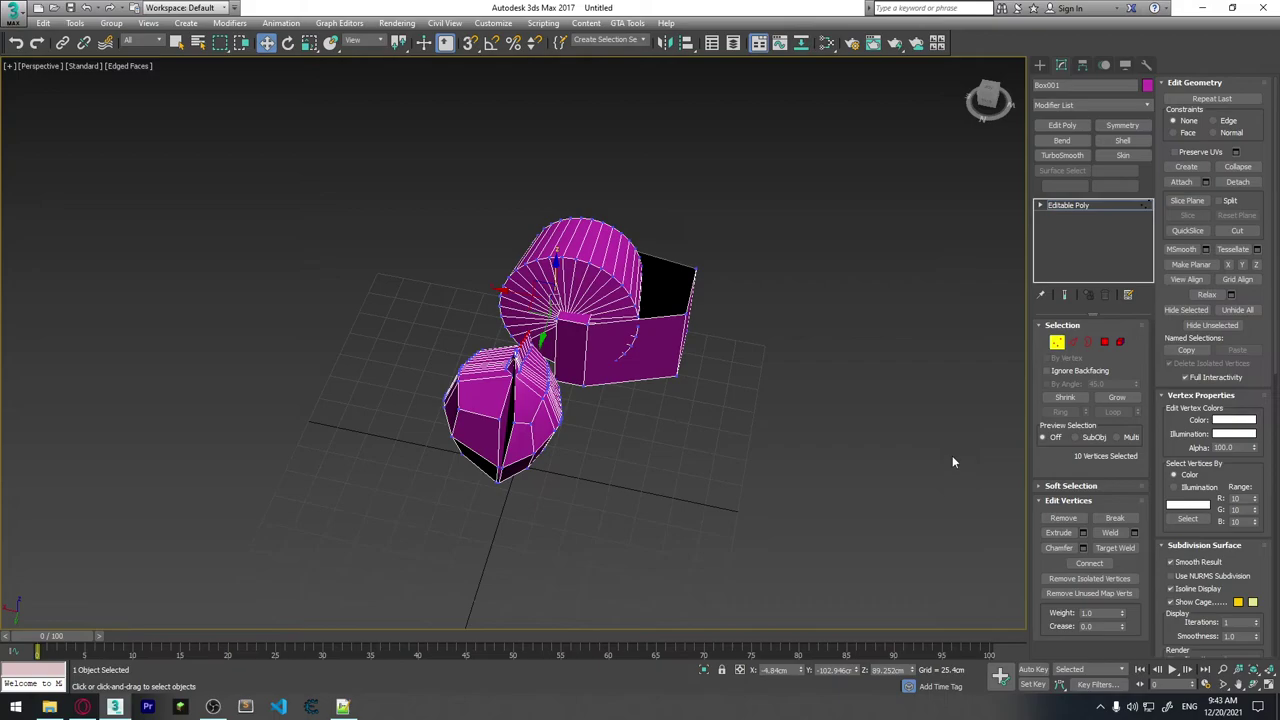
Cycle through Border, Vertex, Polygon and Element levels, then exit sub-object mode with Ctrl+B.
click(1089, 342)
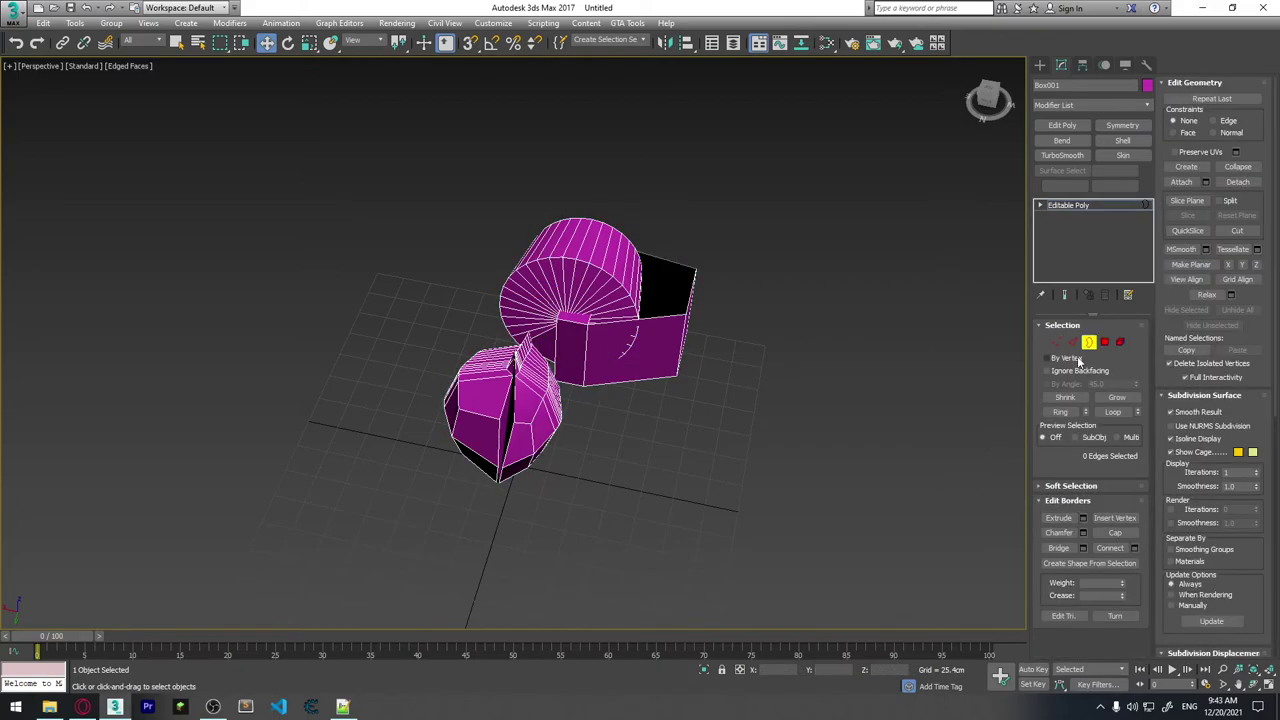
click(1057, 343)
key(3)
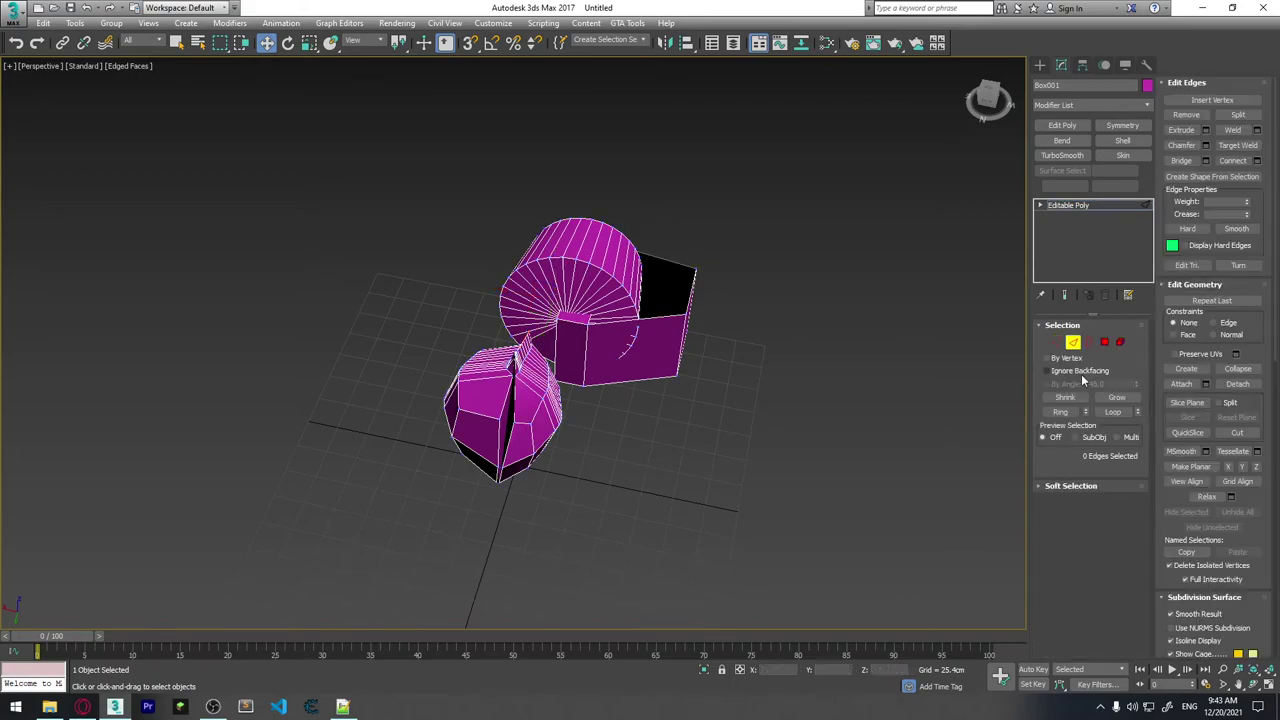
click(1105, 343)
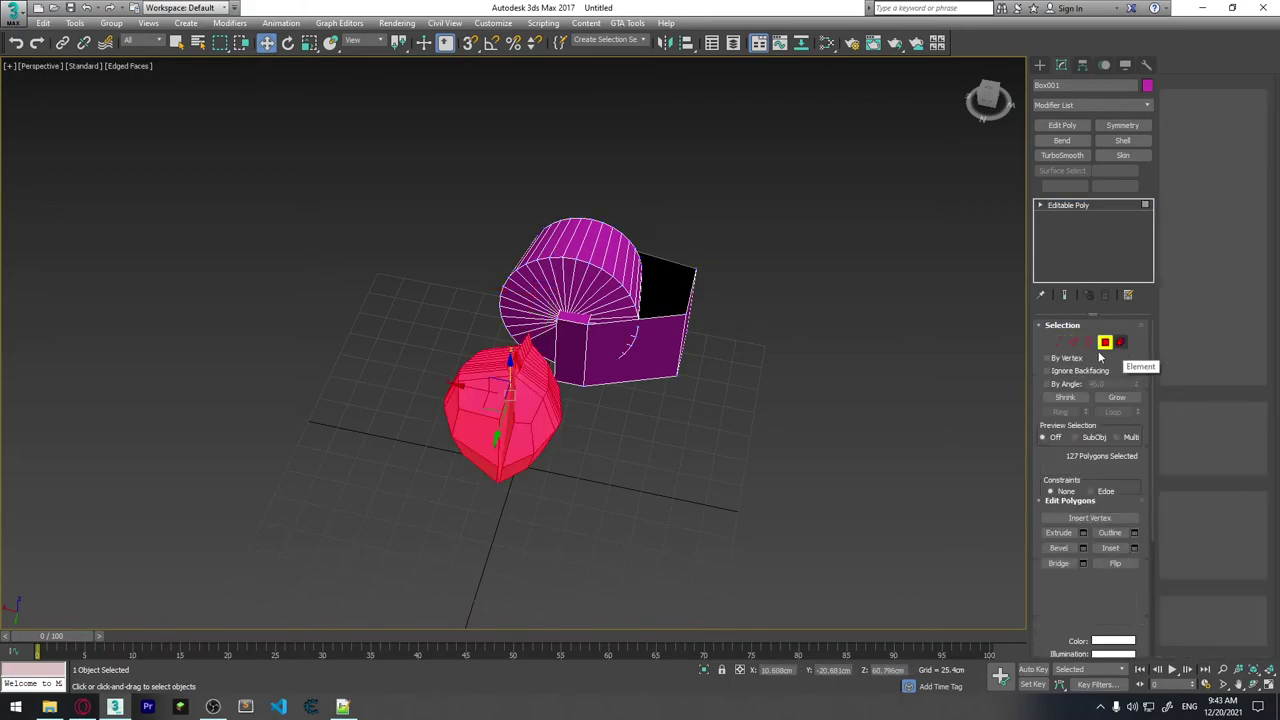
click(1121, 342)
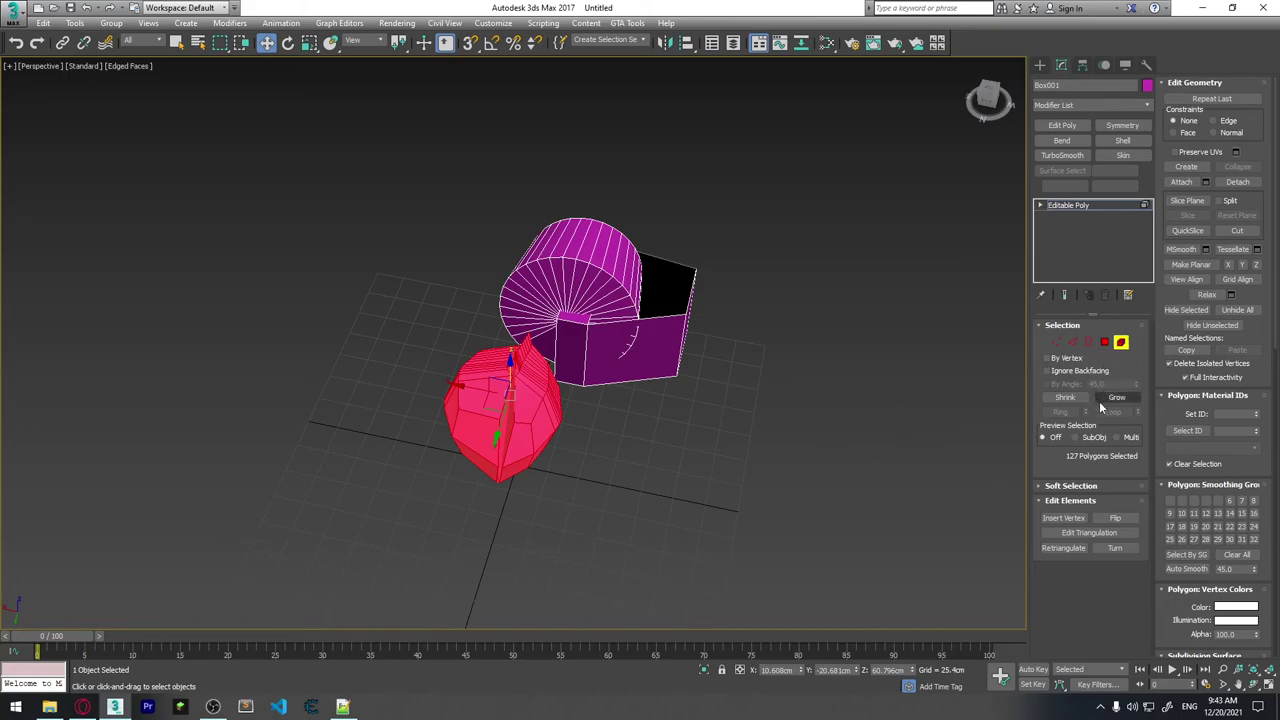
key(ctrl+b)
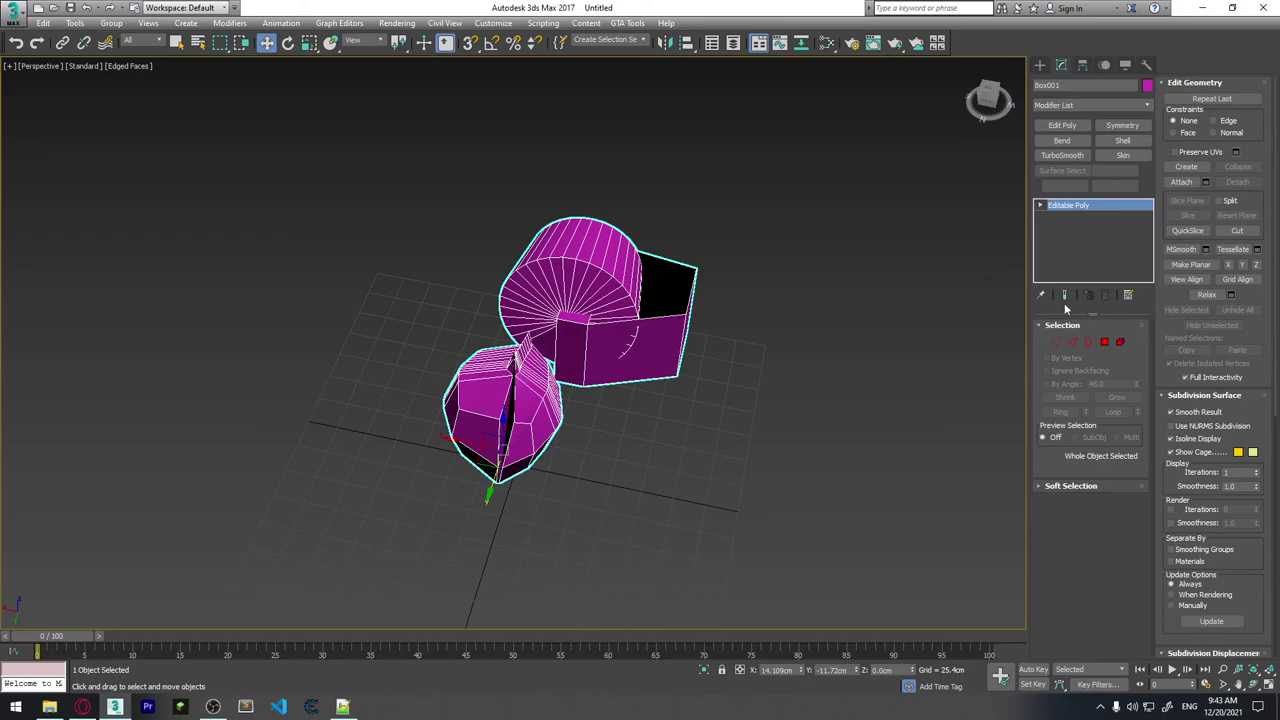
alt+middle_drag(860, 427, 642, 358)
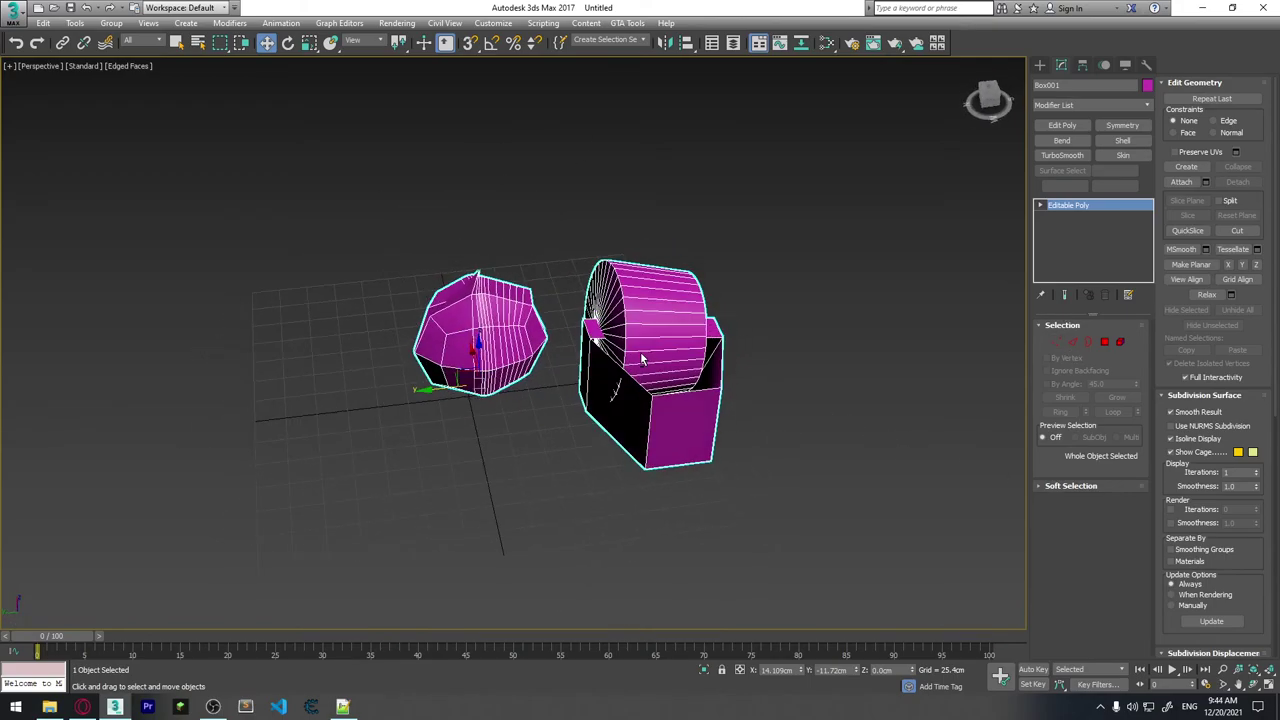